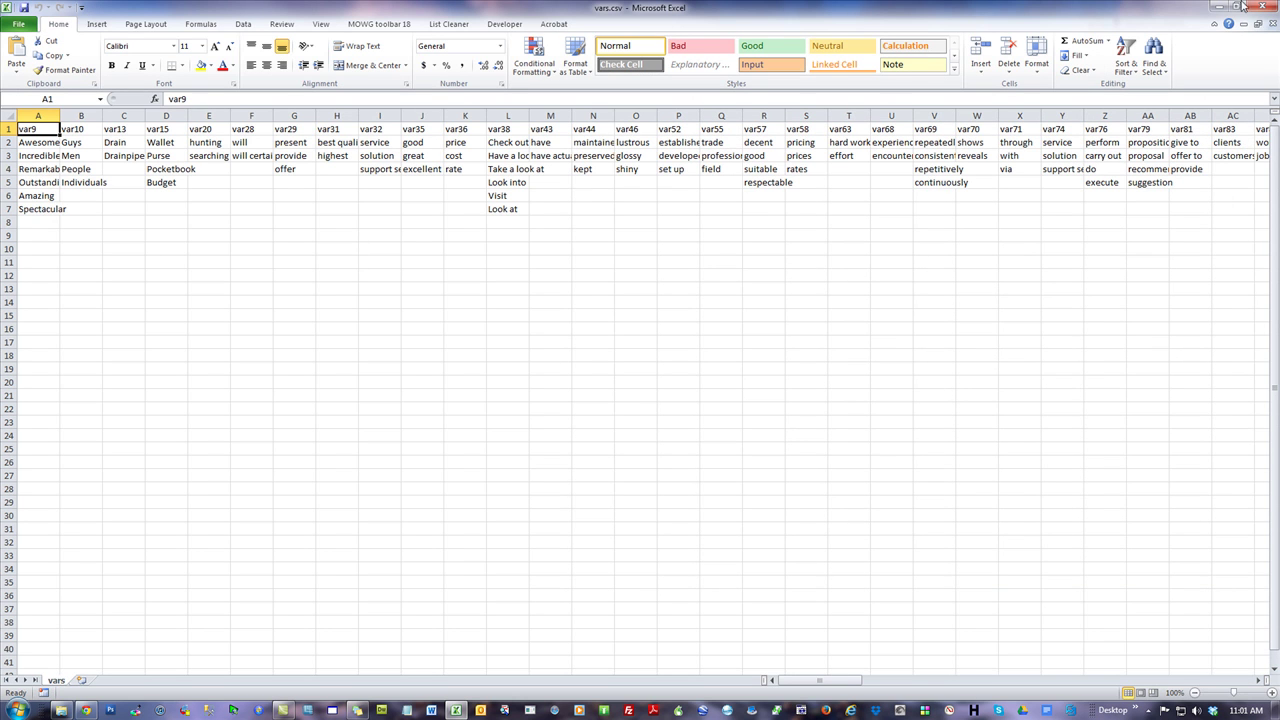
Close the vars.csv spreadsheet and preview base.html from the PLUMBER folder in the web browser.
click(1264, 7)
double_click(215, 102)
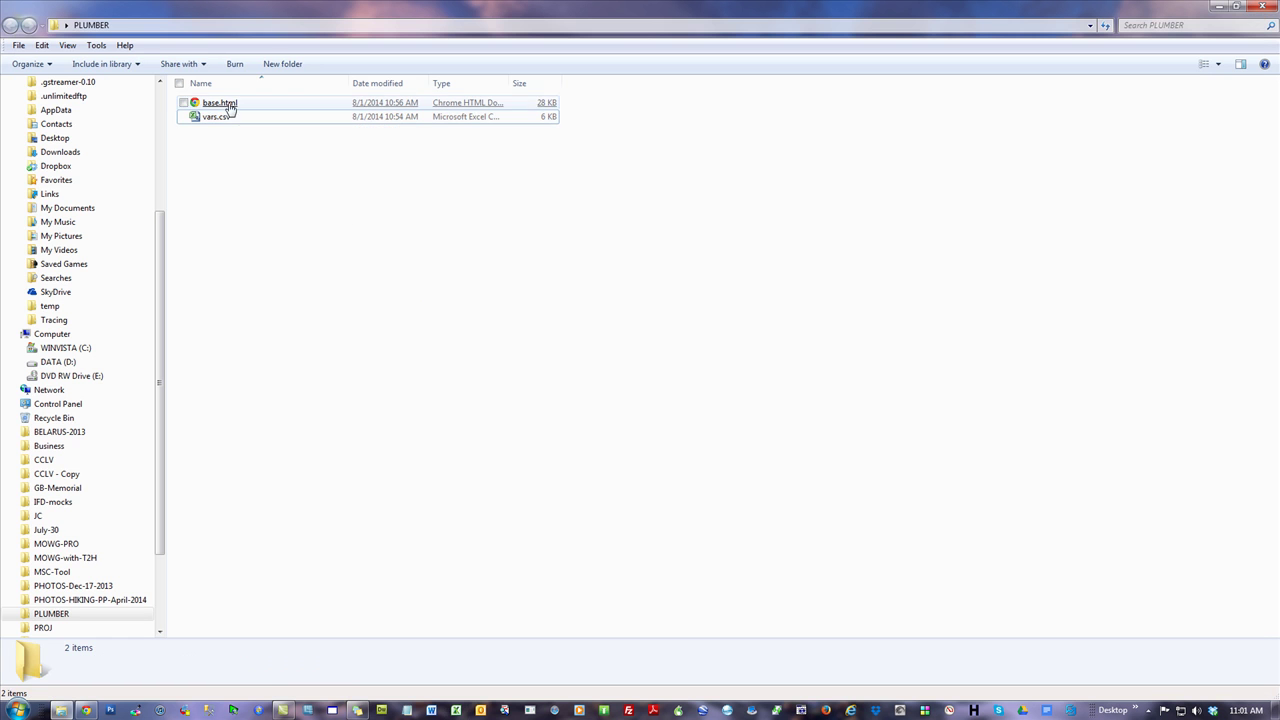
scroll(1048, 349, down, 6)
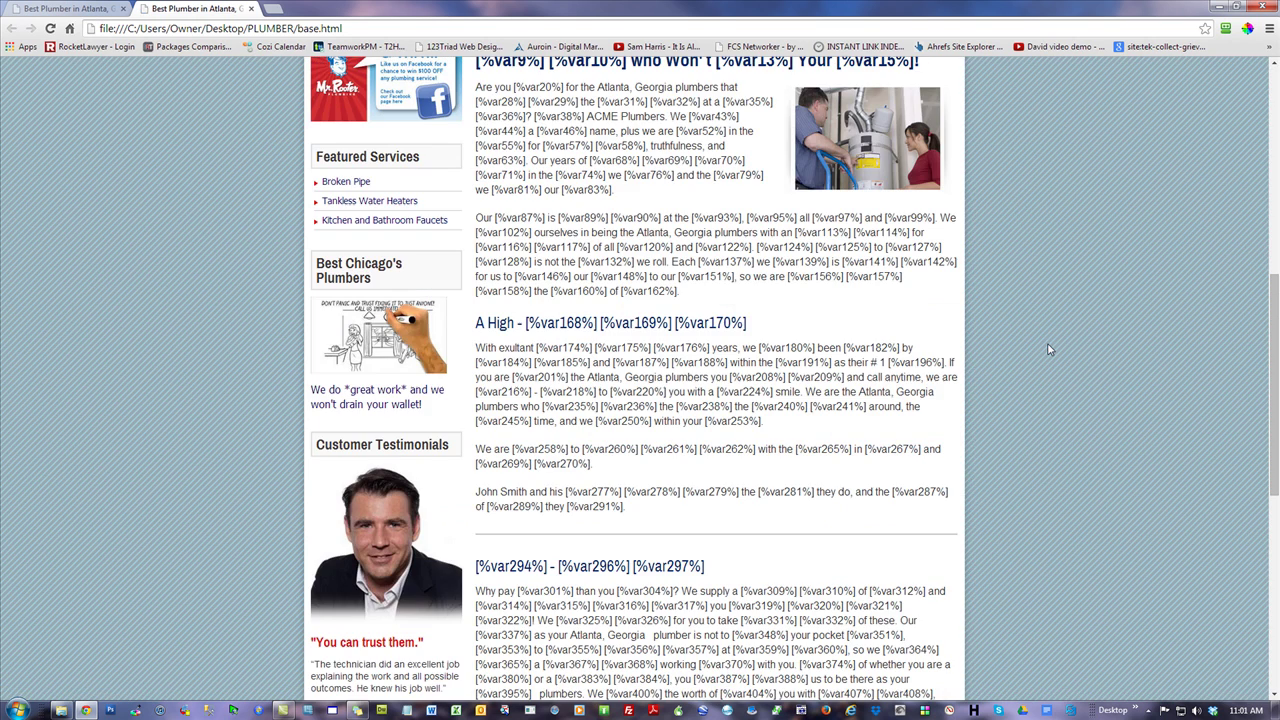
scroll(1048, 349, up, 6)
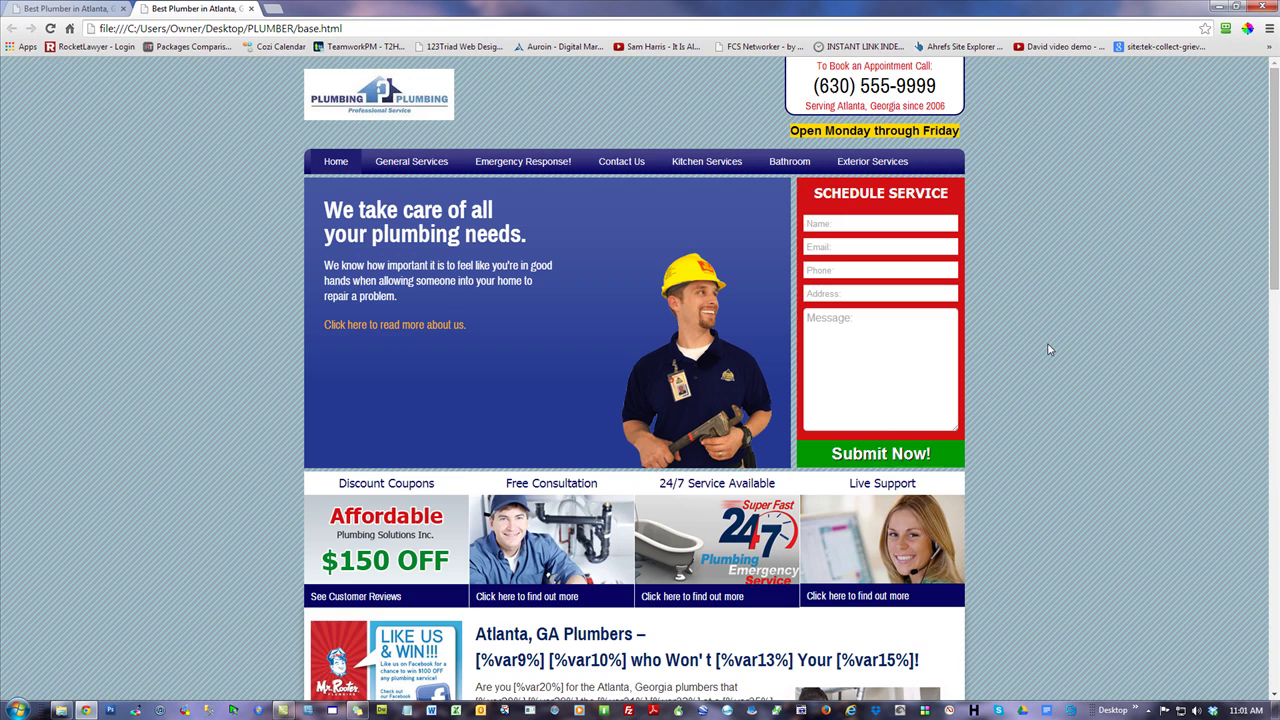
click(1260, 6)
Open base.html from the PLUMBER folder in Dreamweaver.
right_click(217, 109)
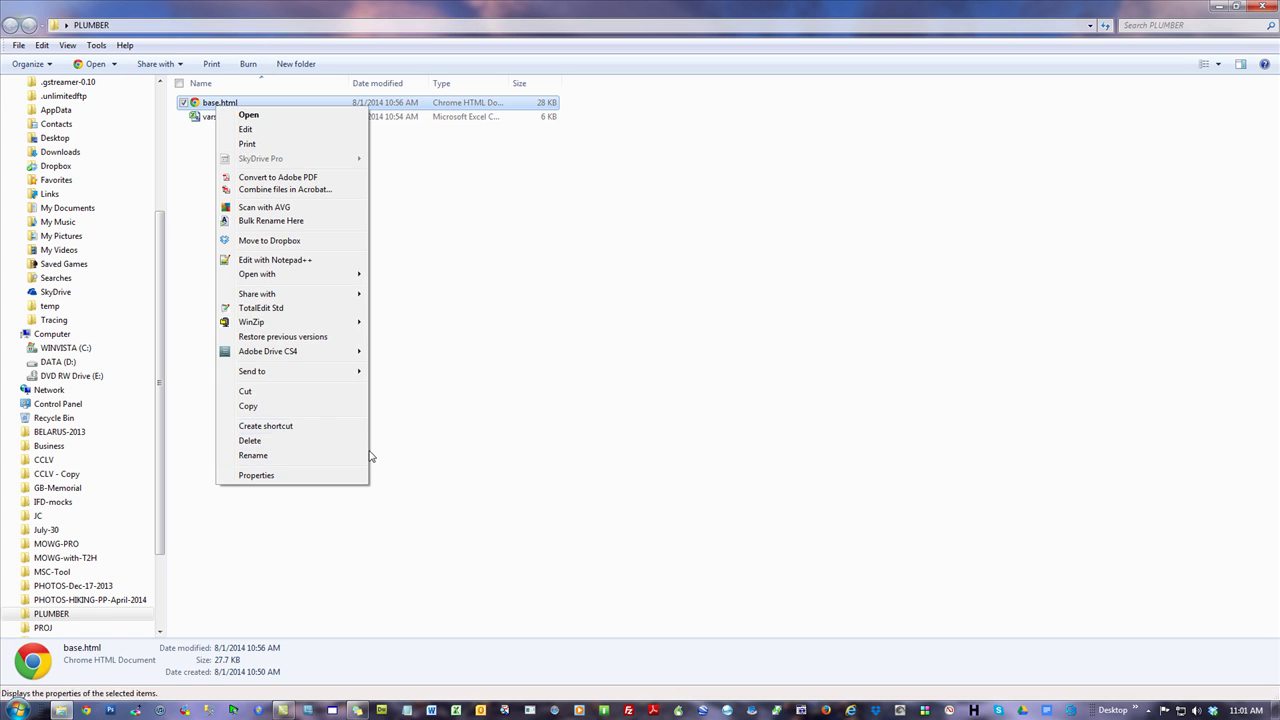
mouse_move(323, 274)
click(441, 273)
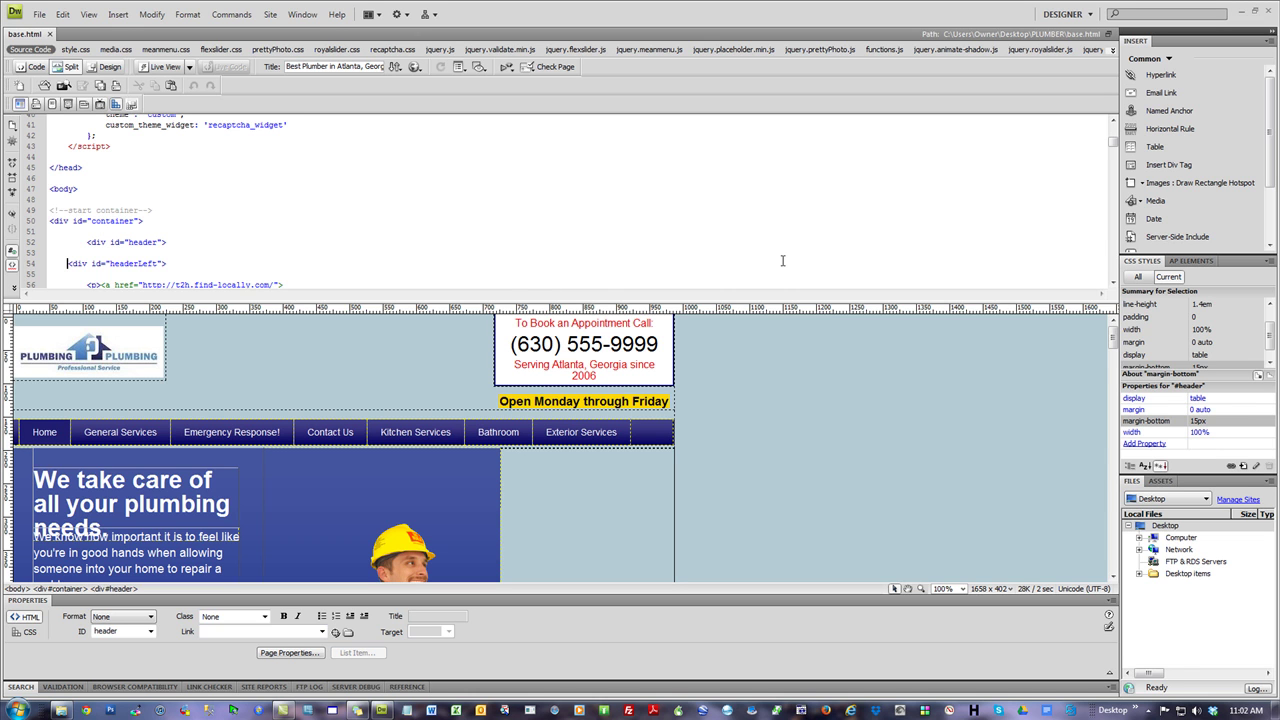
Enlarge the design view of base.html and locate the "Atlanta, GA Plumbers" heading in both the design and the code.
click(252, 164)
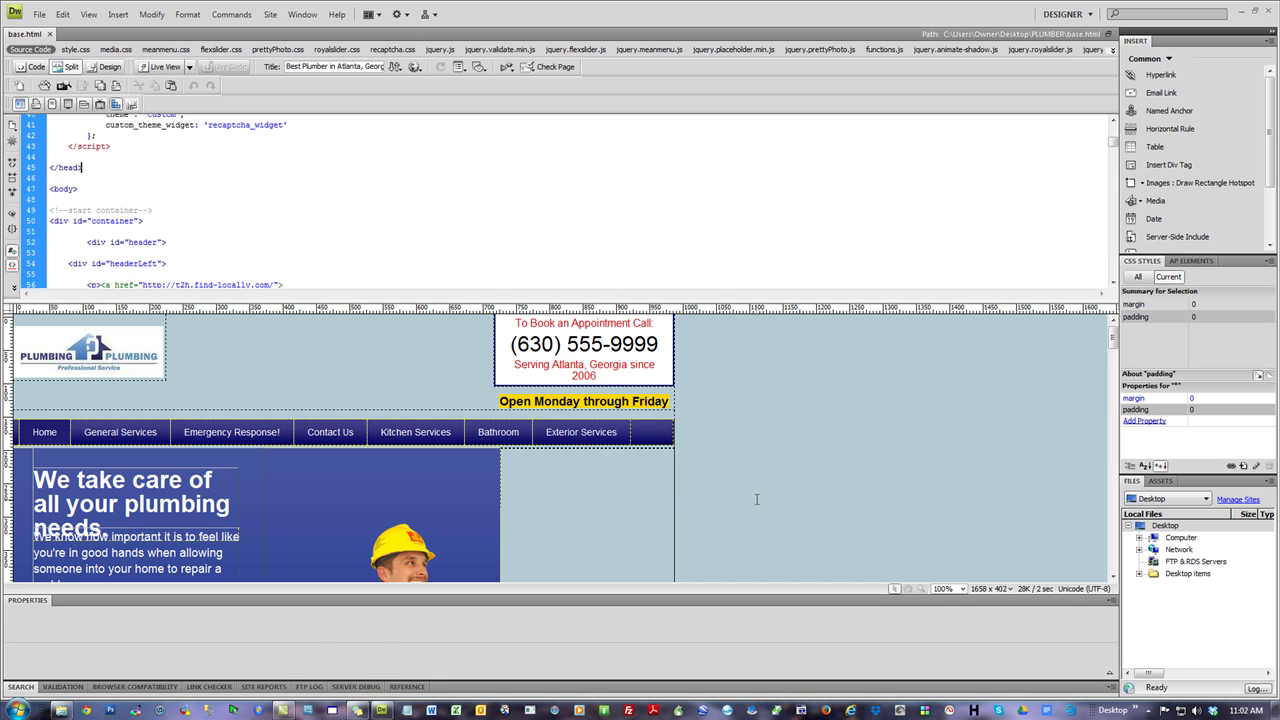
click(785, 480)
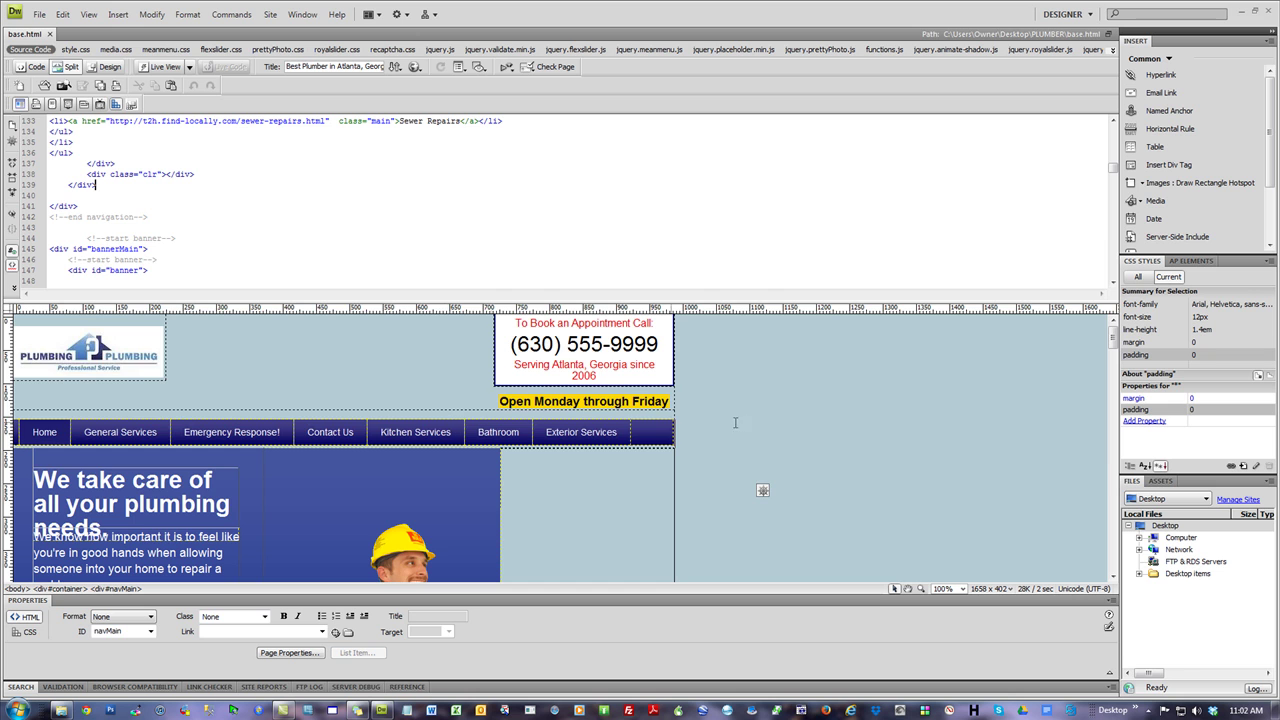
scroll(747, 430, down, 3)
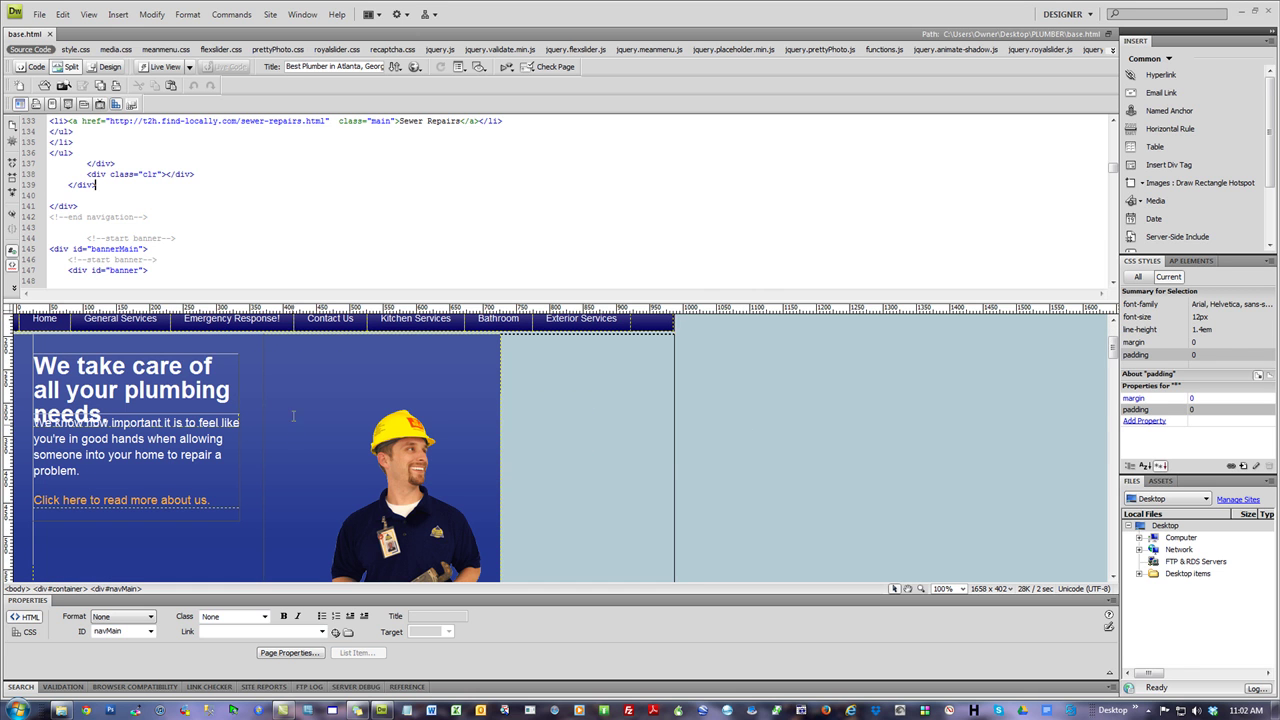
drag(306, 298, 338, 227)
scroll(774, 428, down, 12)
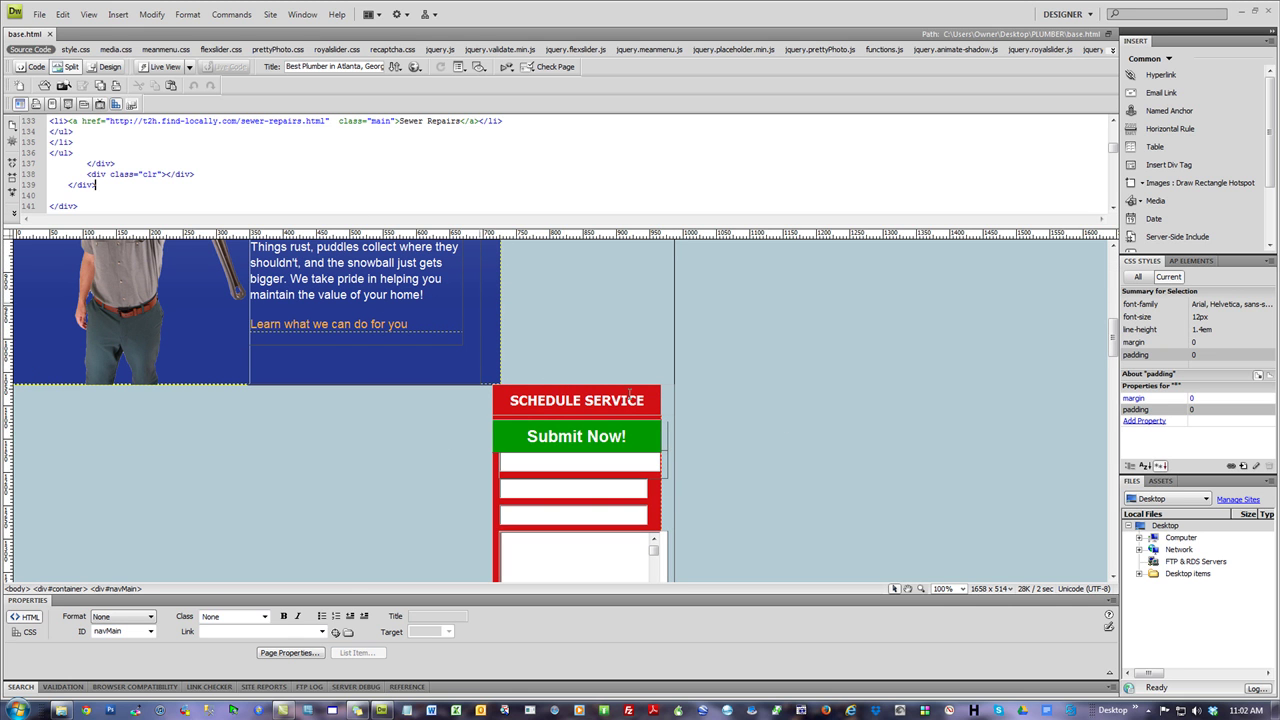
scroll(730, 466, down, 2)
scroll(730, 466, down, 6)
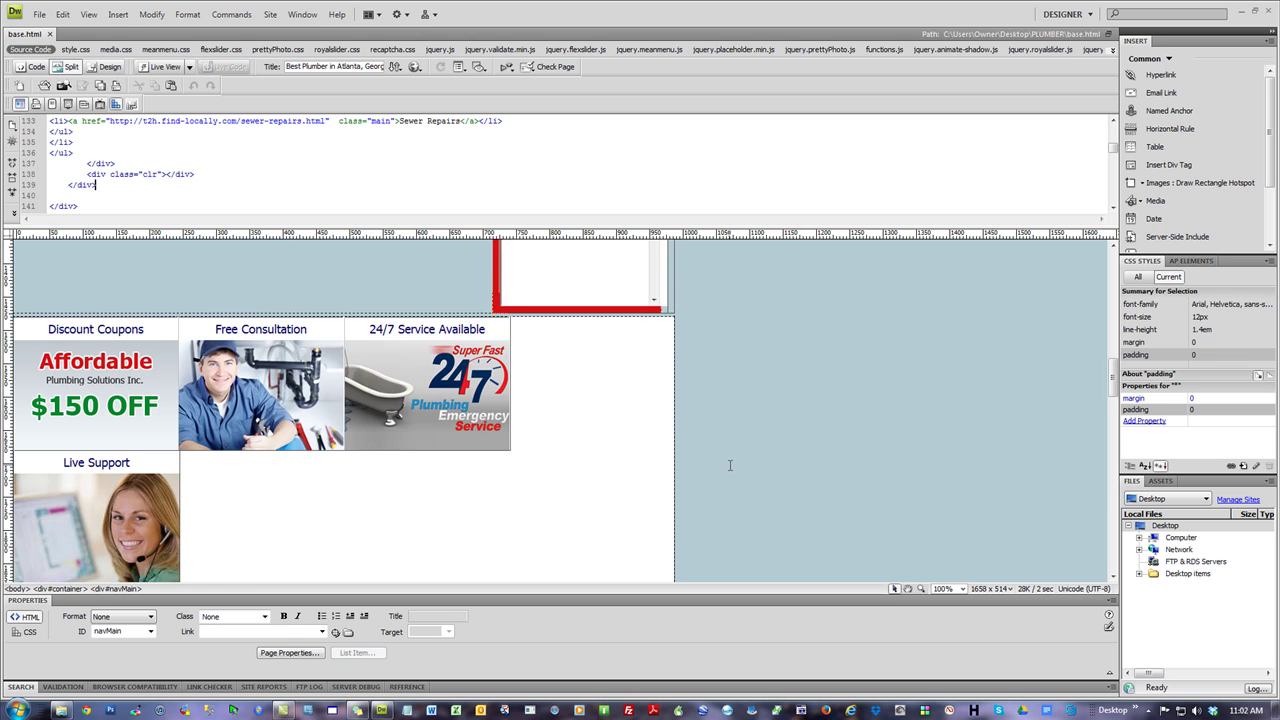
scroll(730, 466, down, 2)
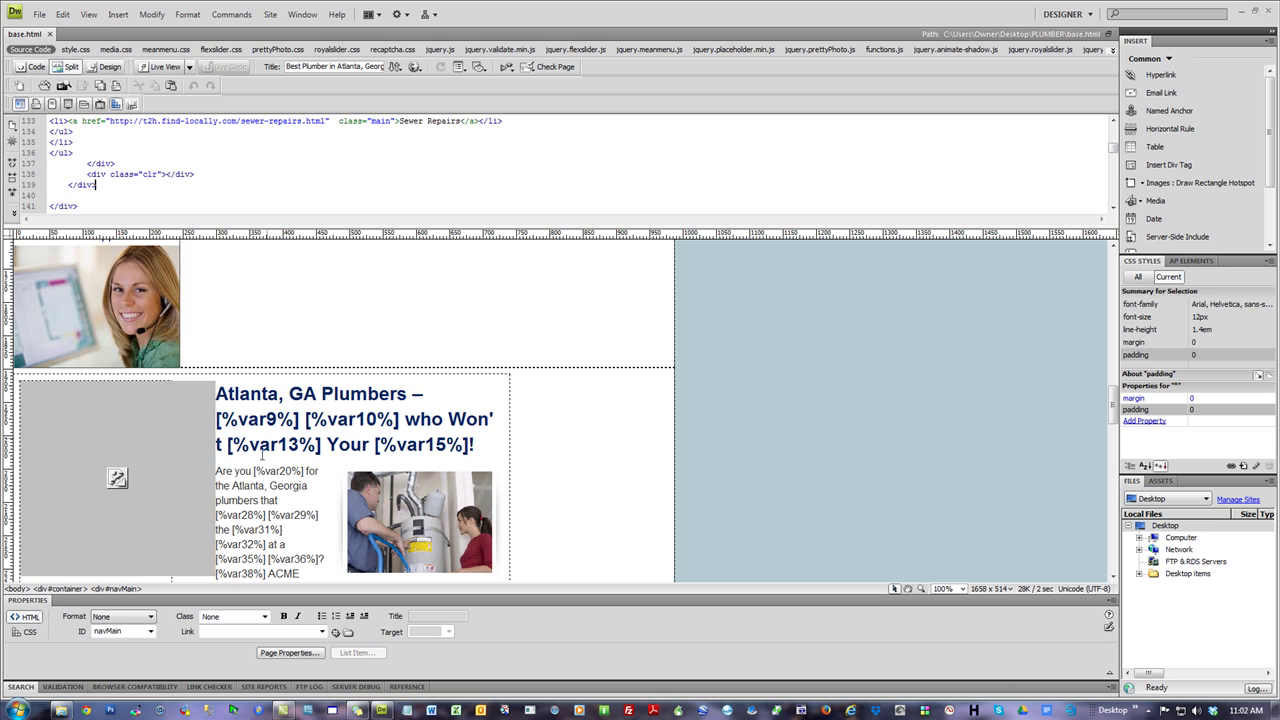
click(285, 395)
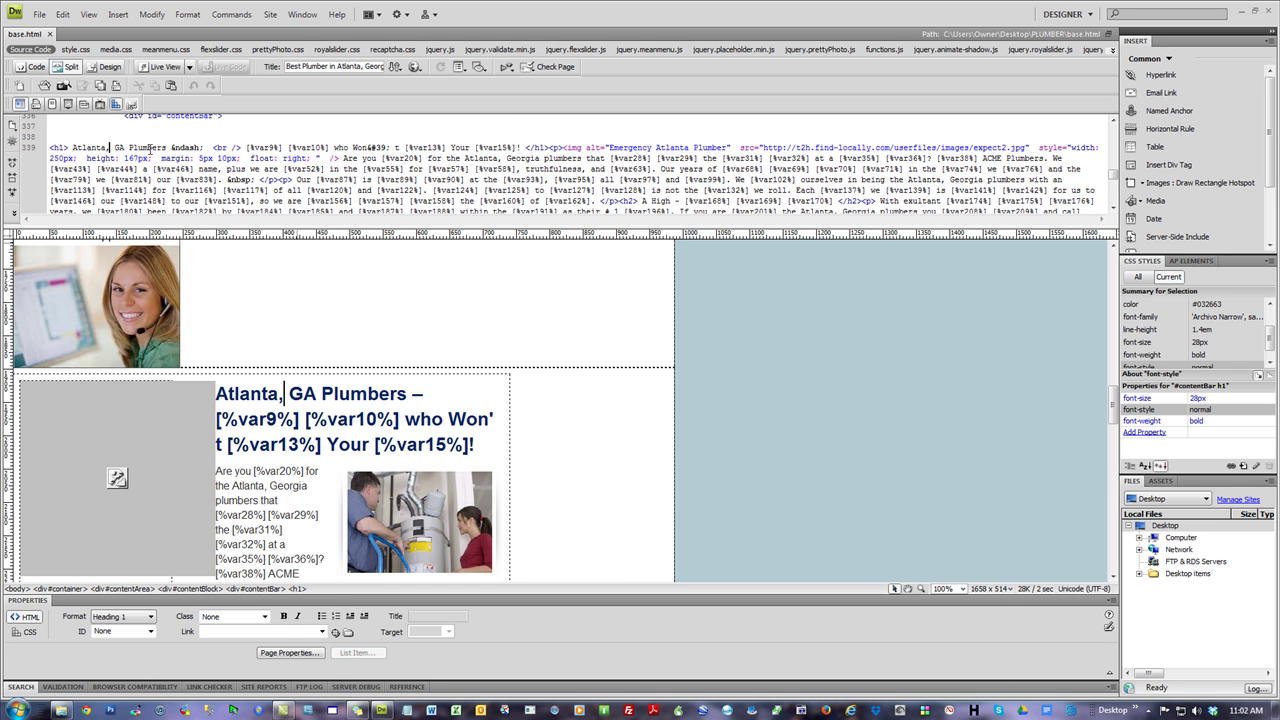
Insert a non-breaking space (&nbsp;) before "GA" in the h1 heading's code and refresh the design view.
click(117, 146)
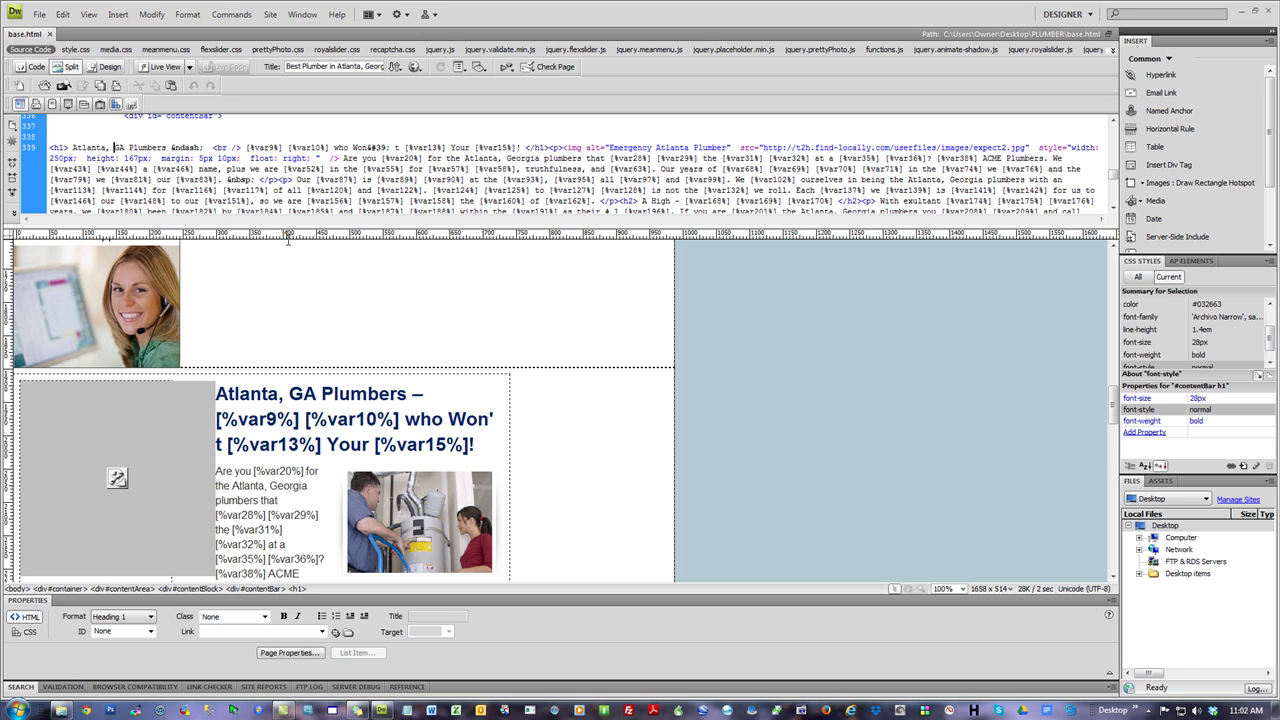
text(&nbsp;)
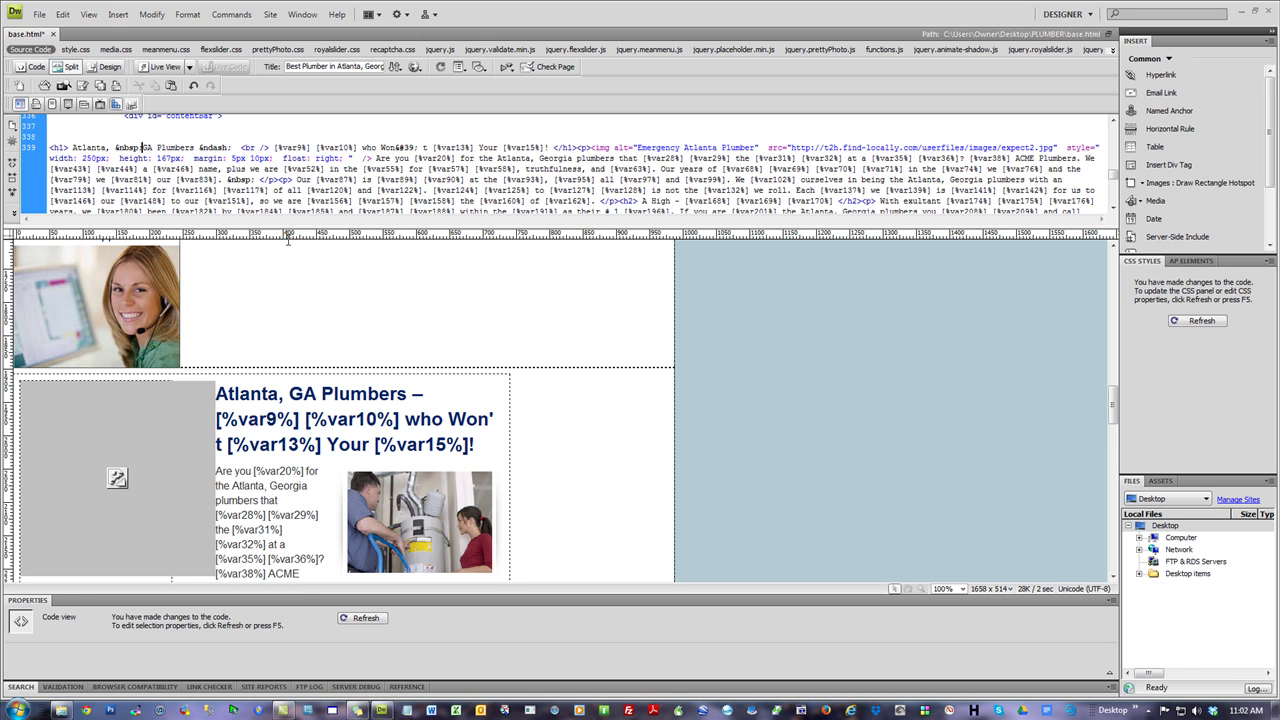
click(365, 618)
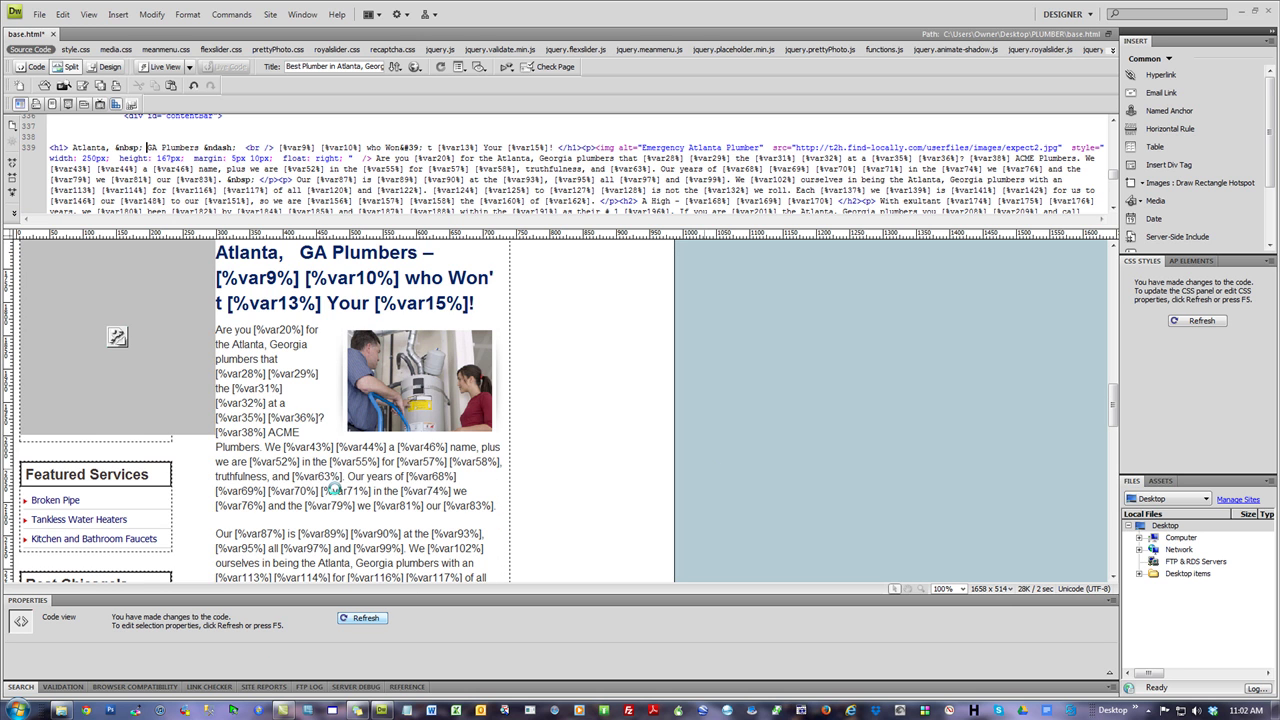
click(309, 270)
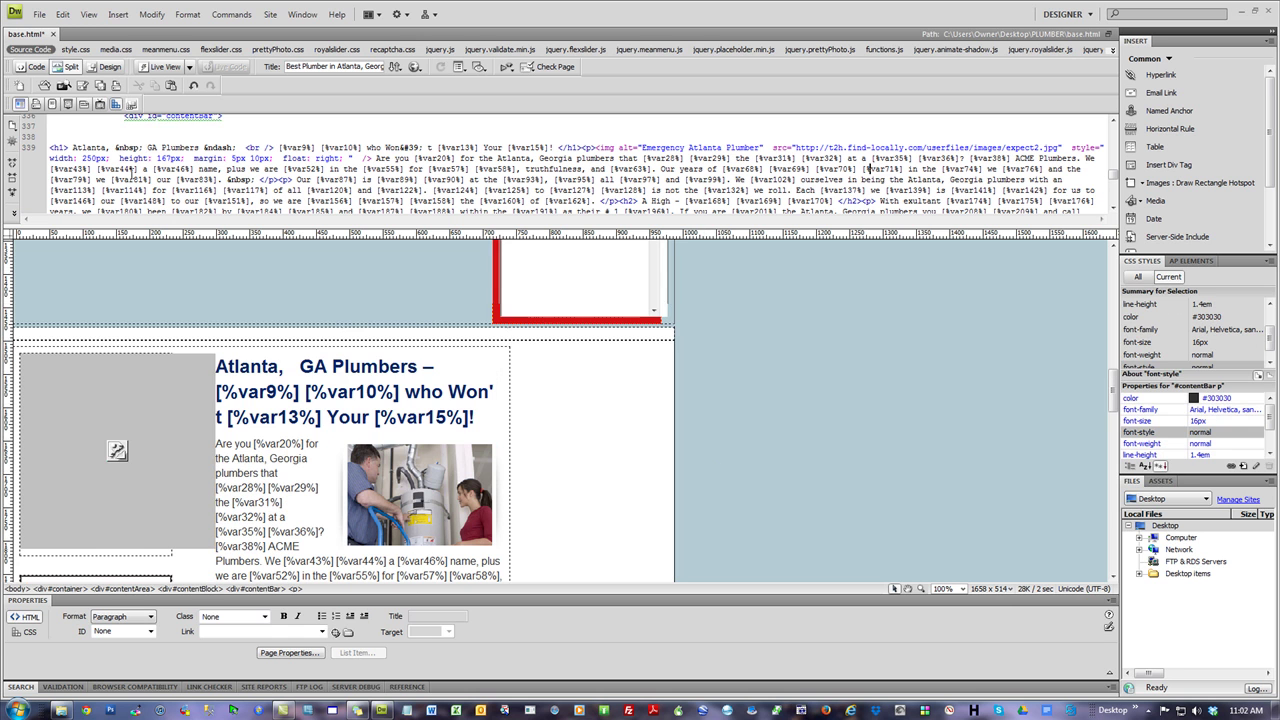
Delete the &nbsp; before "GA" in the heading's code, refresh the design view and select the remaining gap there.
click(111, 147)
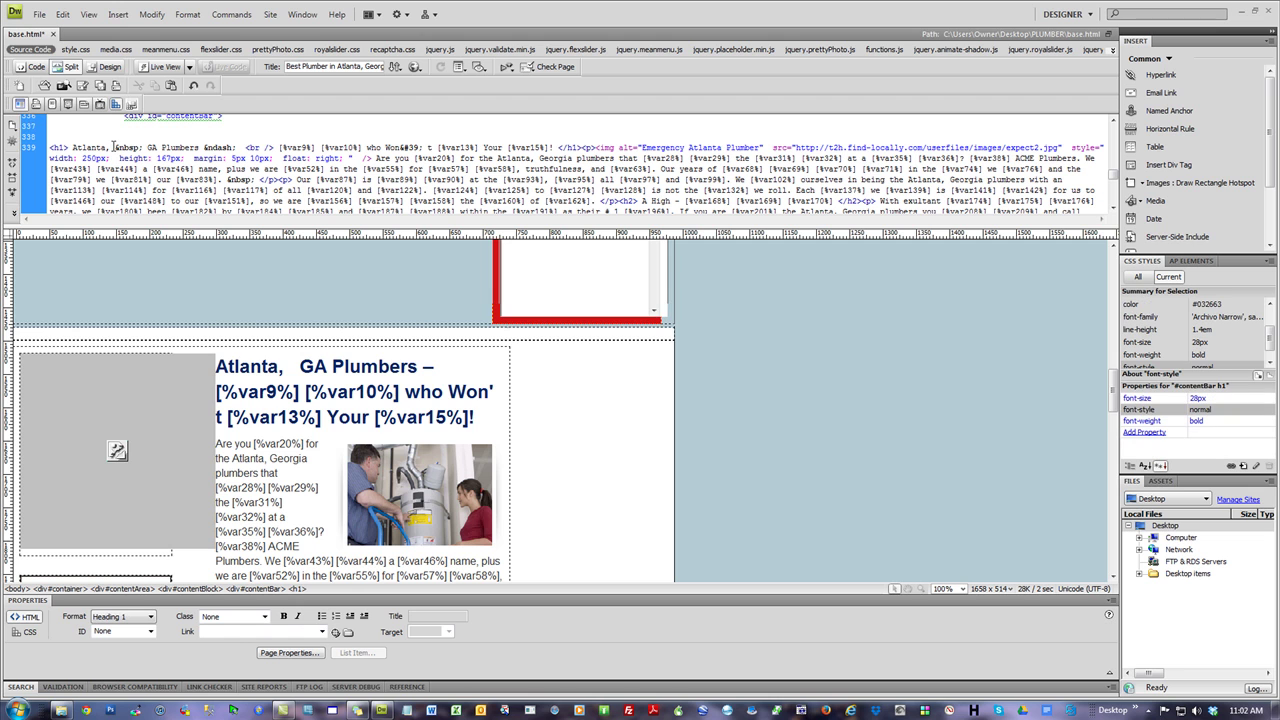
drag(150, 147, 143, 147)
drag(115, 147, 145, 148)
key(Delete)
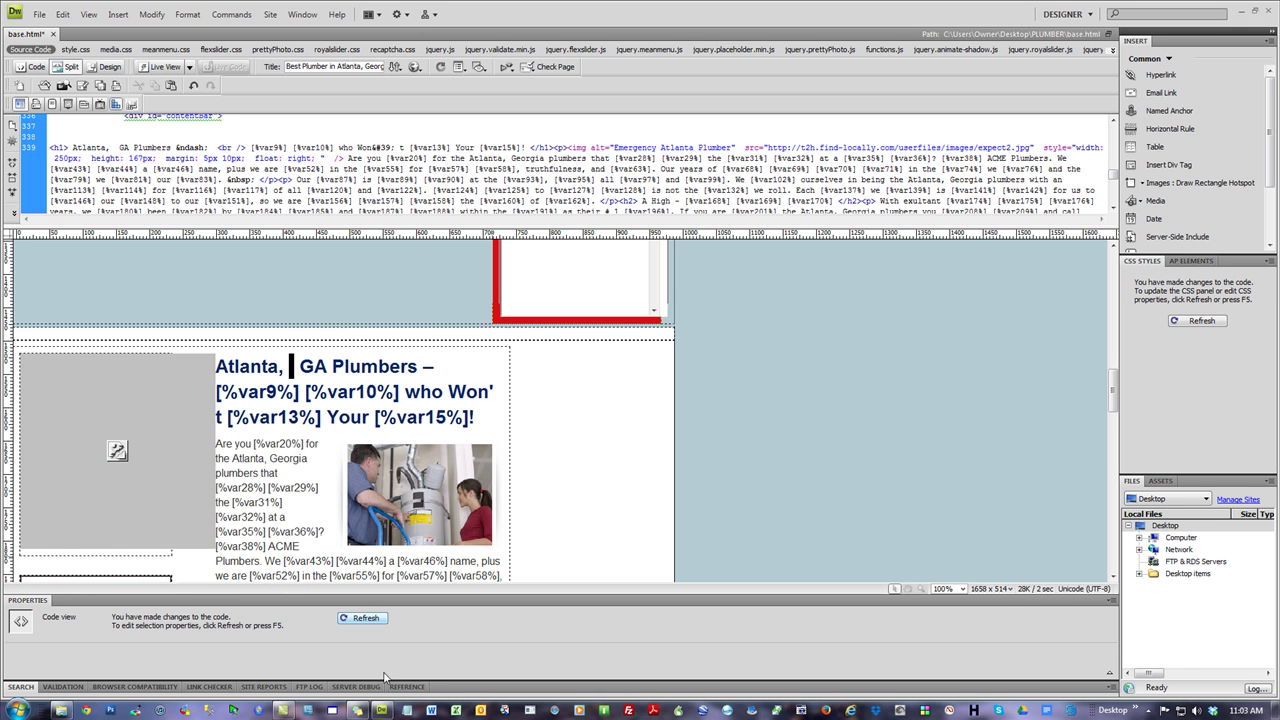
click(367, 618)
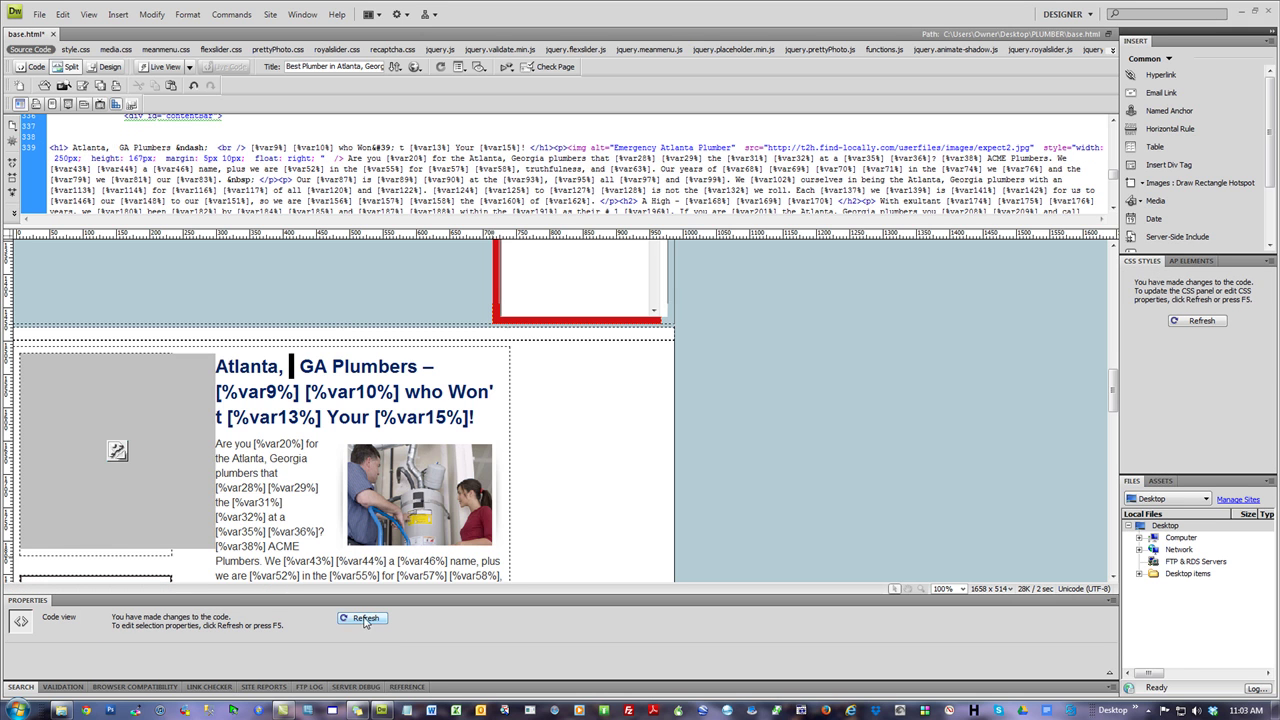
click(291, 366)
click(285, 366)
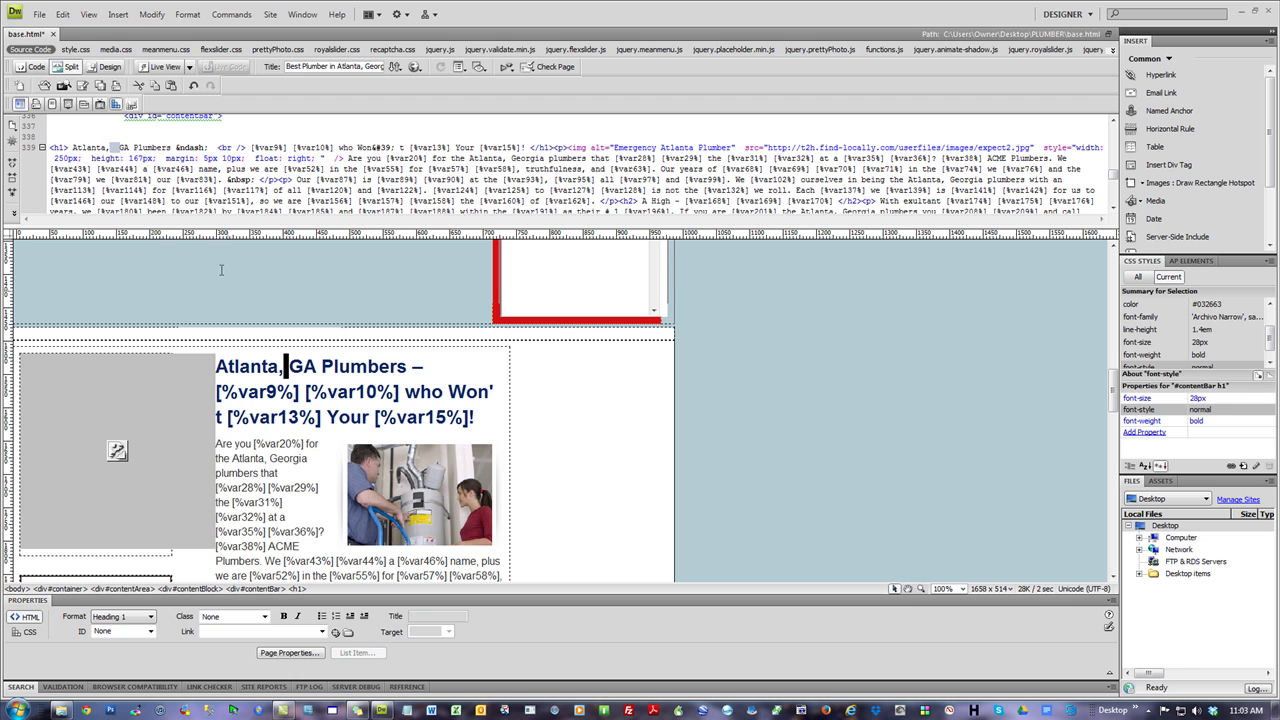
Add several plain spaces before "GA" in the heading's code, refresh the design view and select the gap there.
click(119, 148)
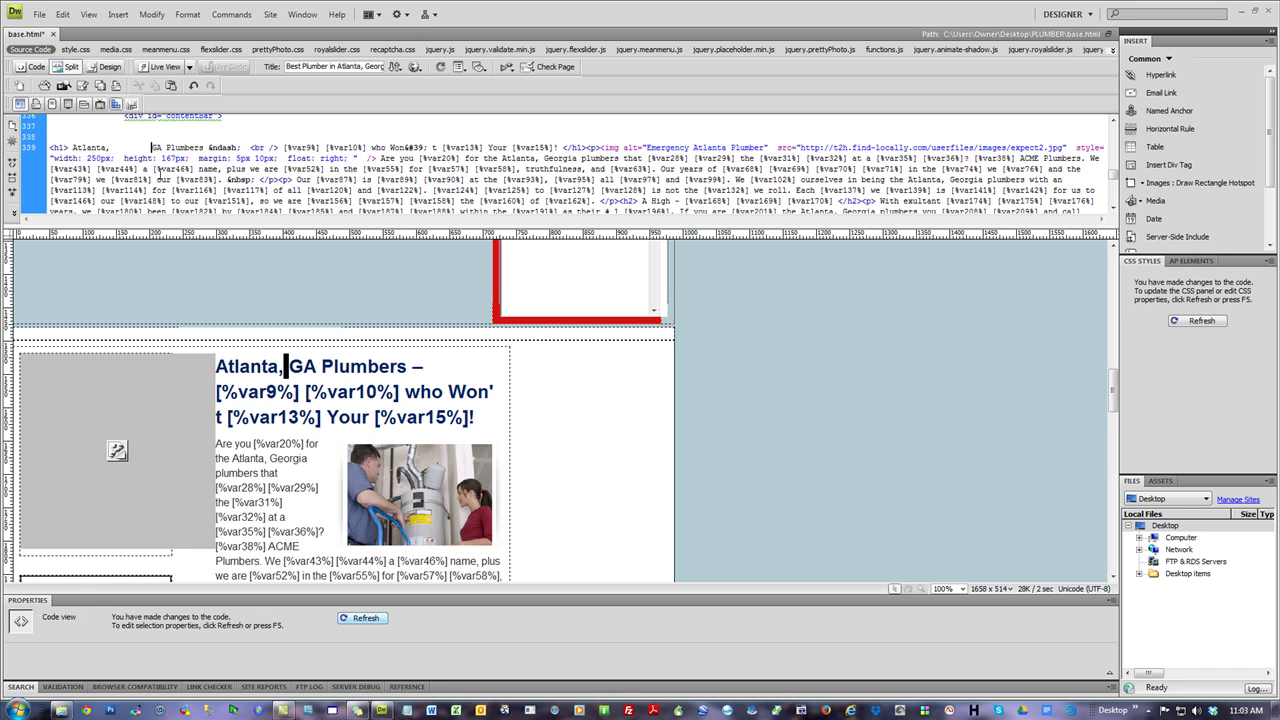
click(365, 618)
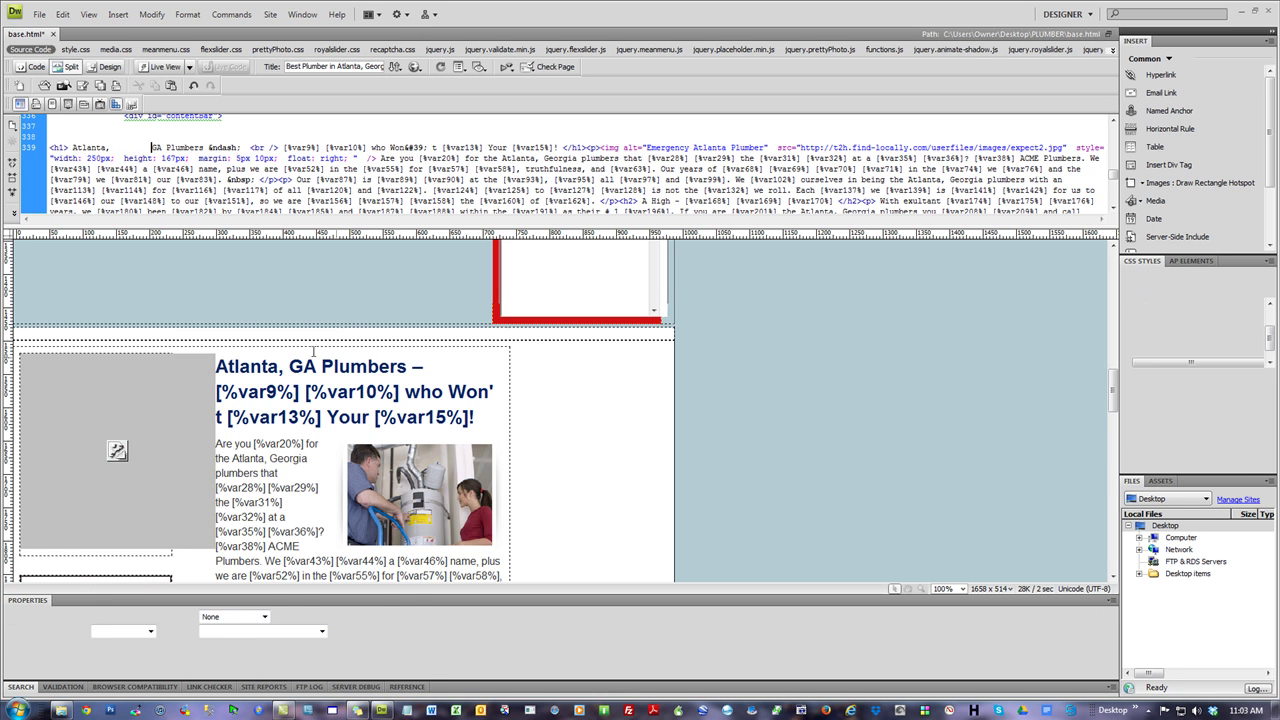
double_click(285, 367)
click(285, 367)
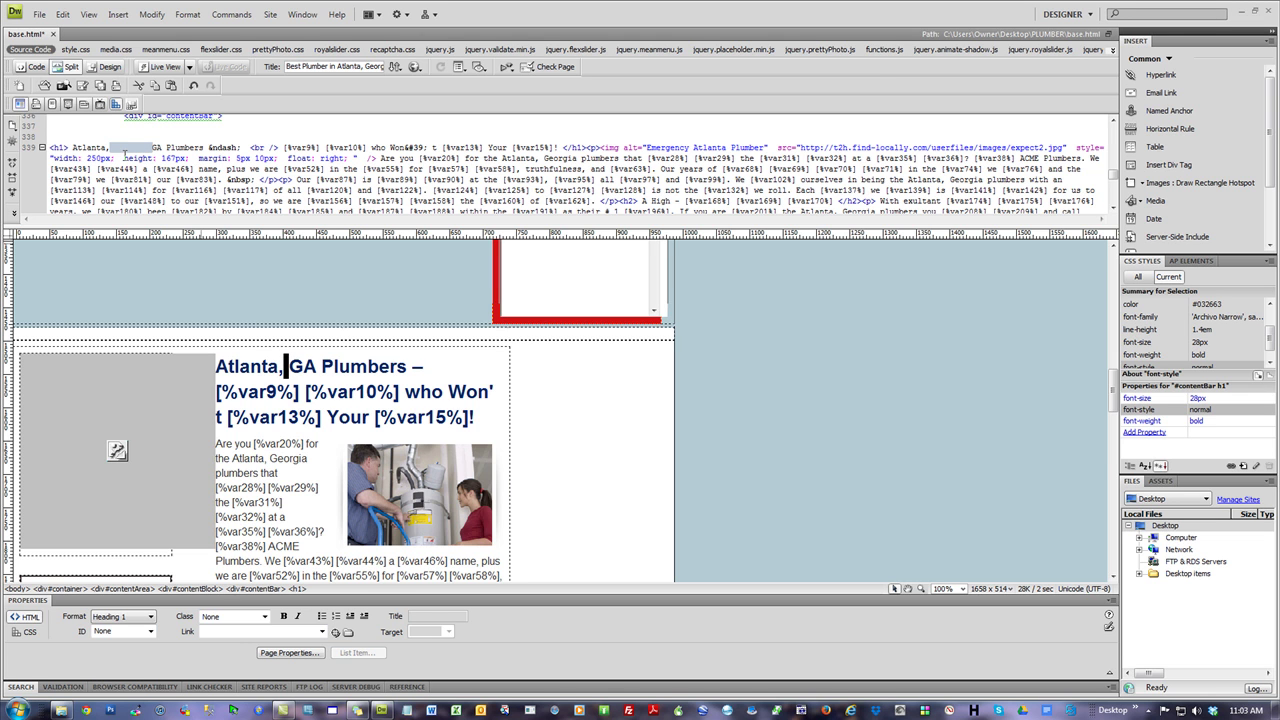
Replace the plain spaces between "Atlanta," and "GA" in the code with three &nbsp; entities, refresh and select the gap in the design.
click(124, 155)
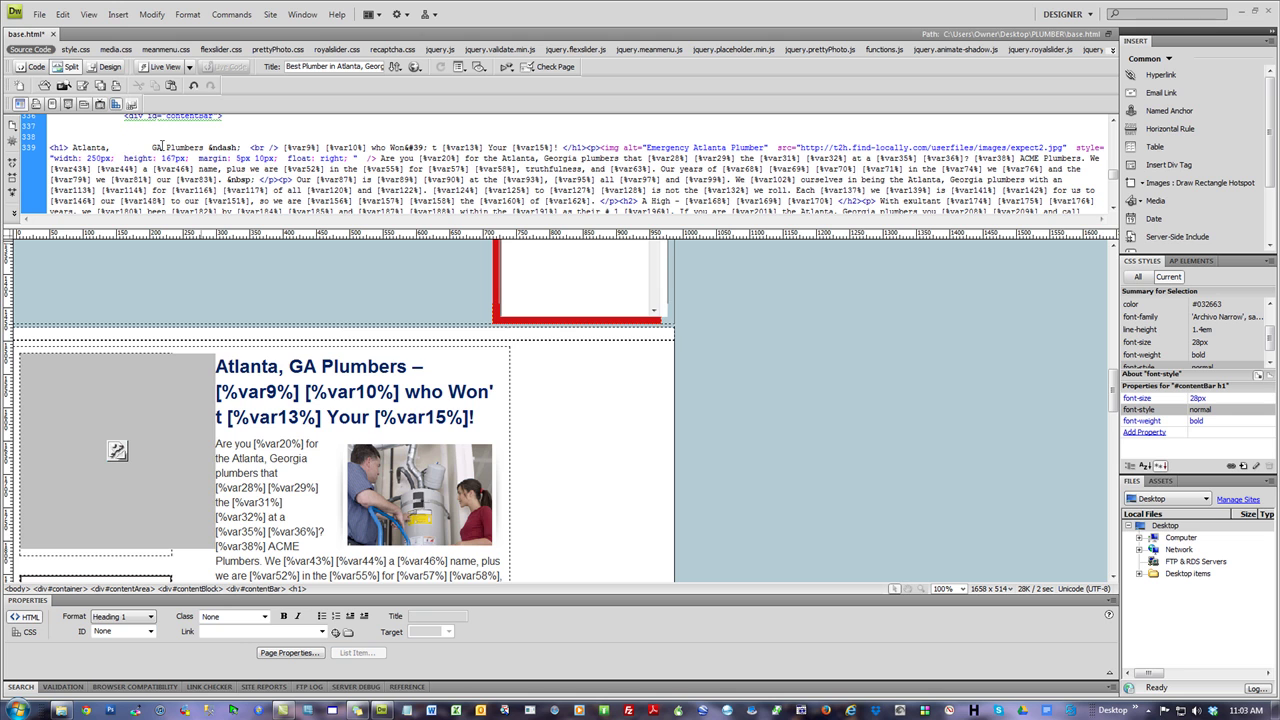
drag(153, 148, 110, 149)
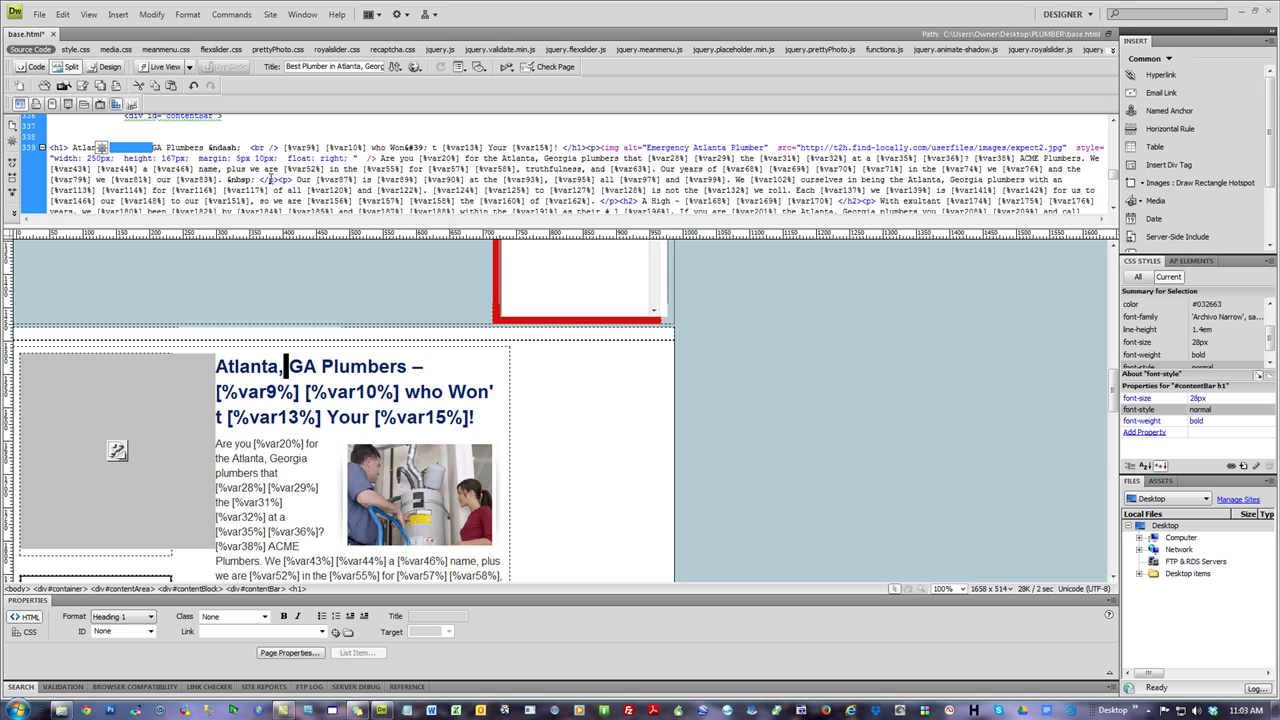
key(Delete)
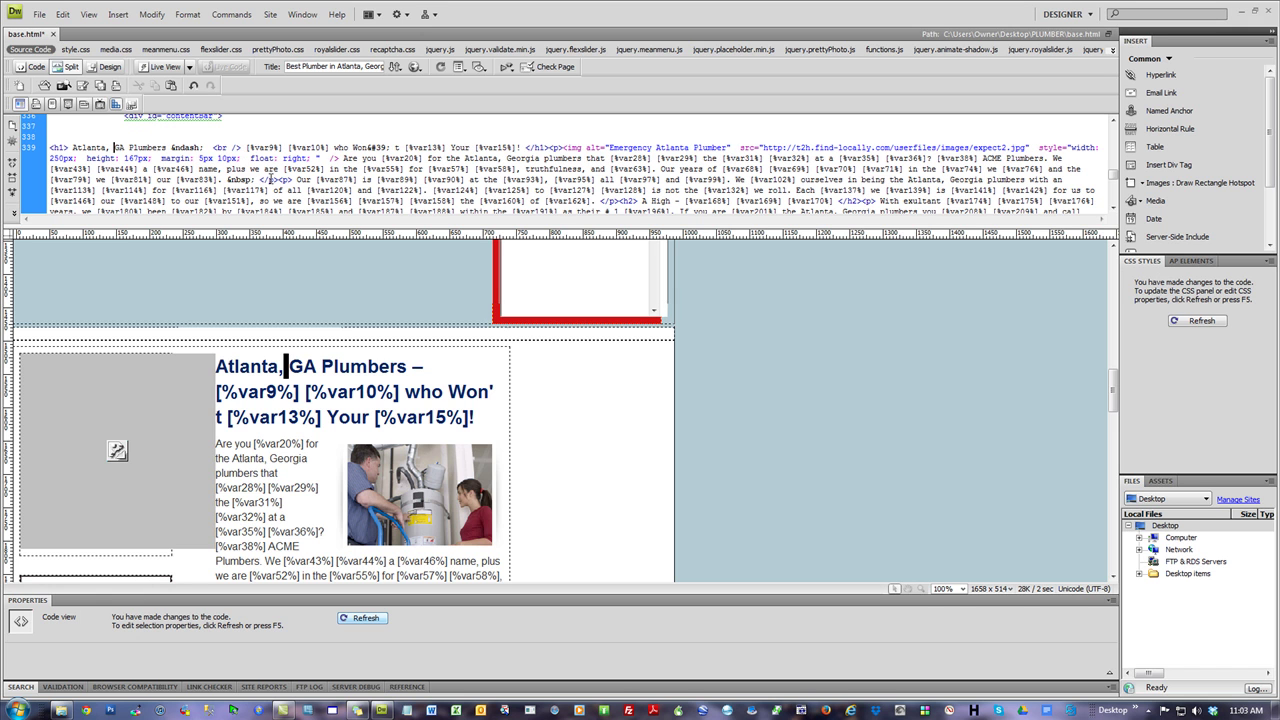
text(&nbsp;)
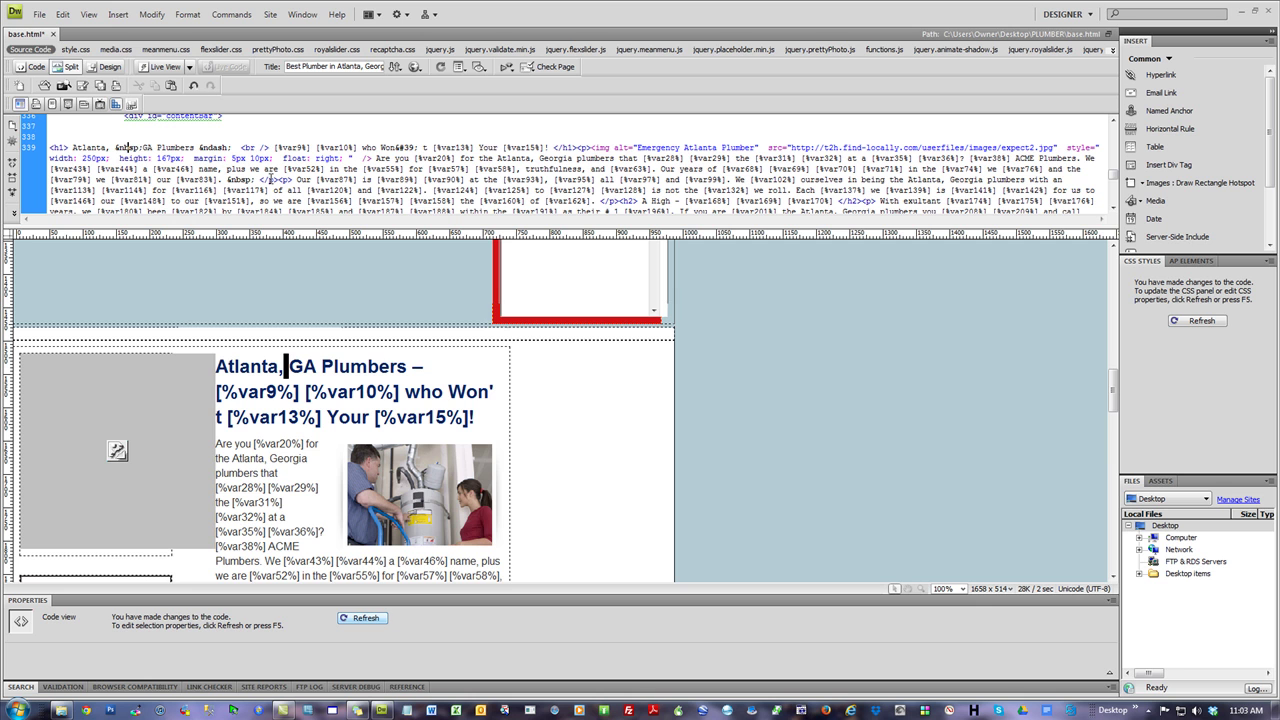
key(BackSpace)
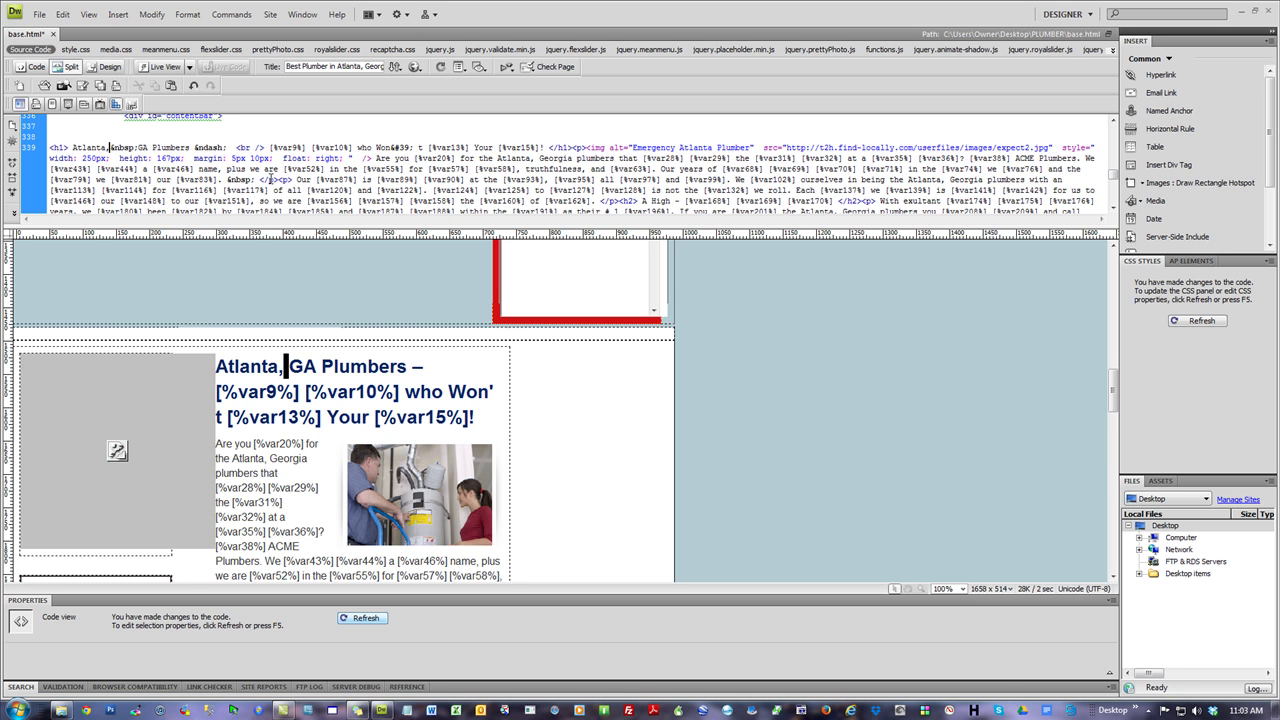
text(&nbsp;&nbsp;)
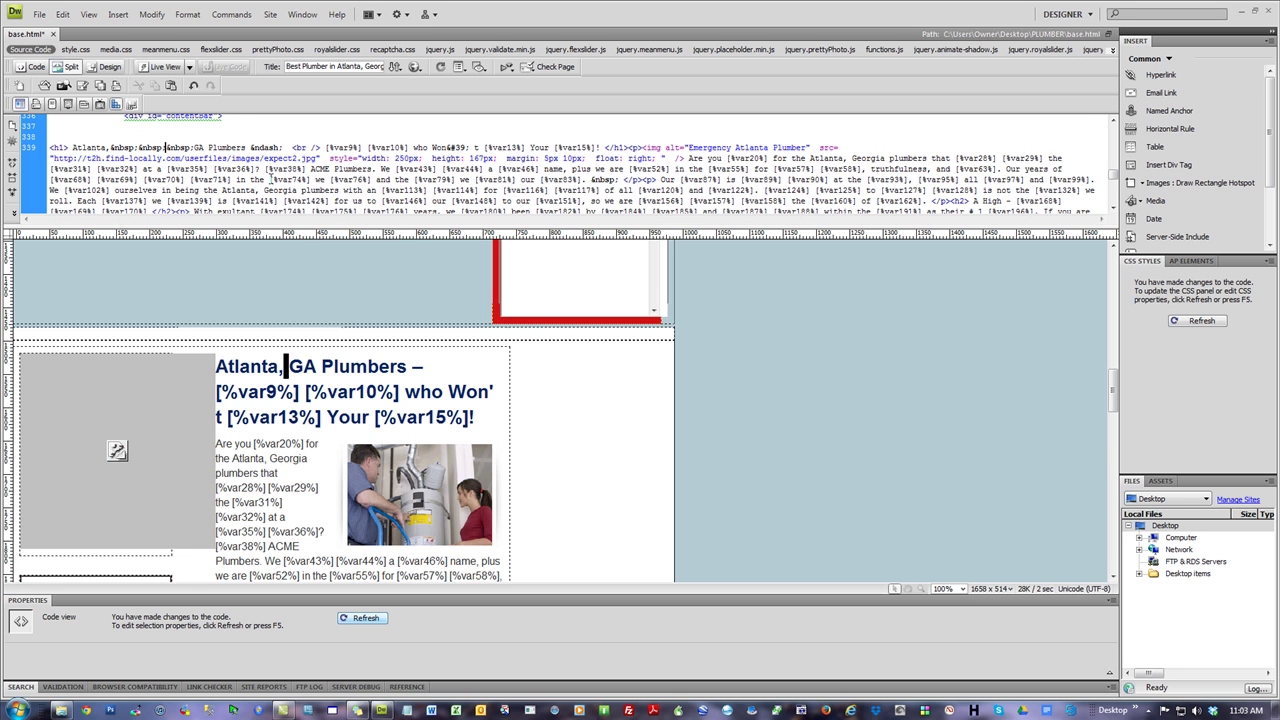
click(365, 618)
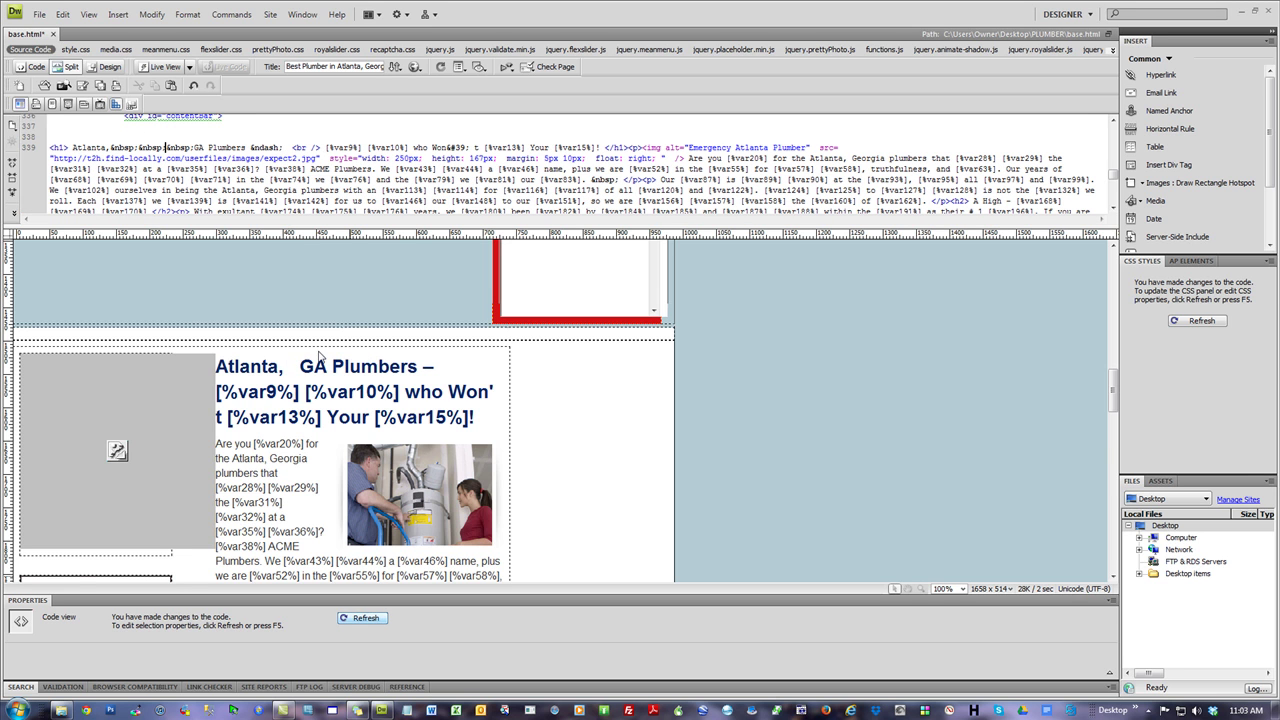
key(shift+Left)
key(shift+Left)
key(shift+Left)
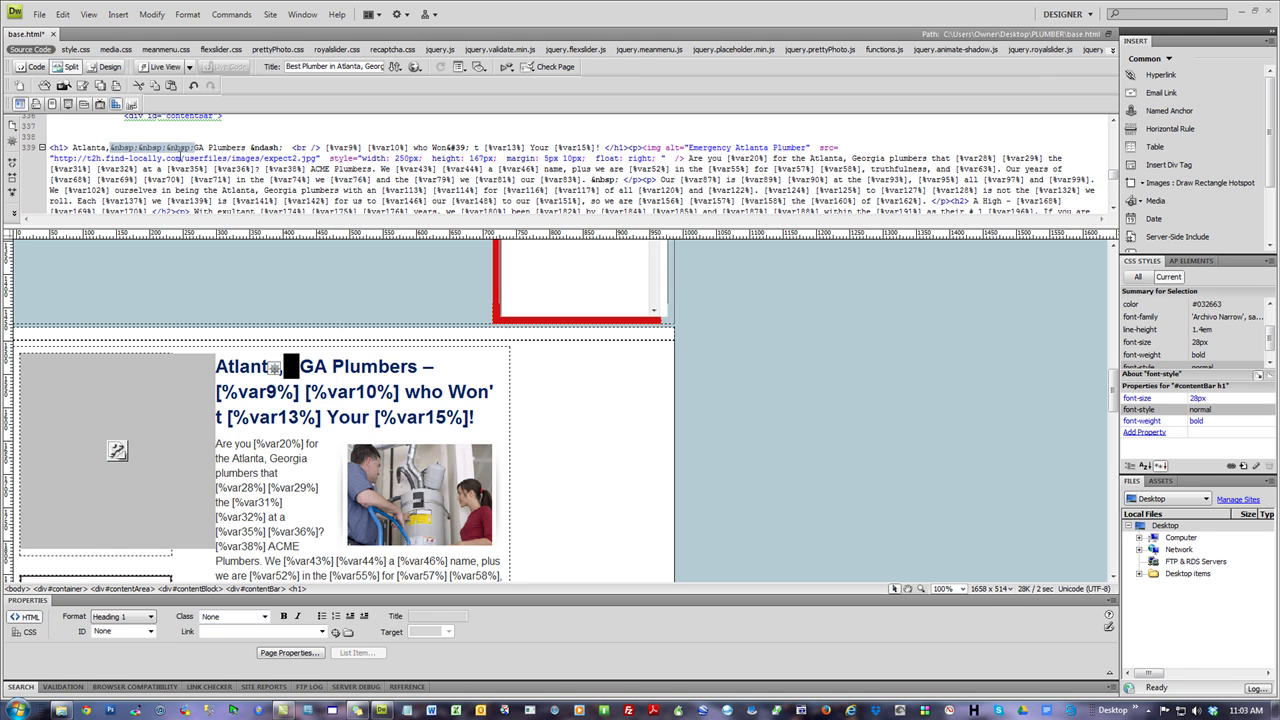
Replace the first &nbsp; after "Atlanta," in the heading's code with a plain space.
click(139, 148)
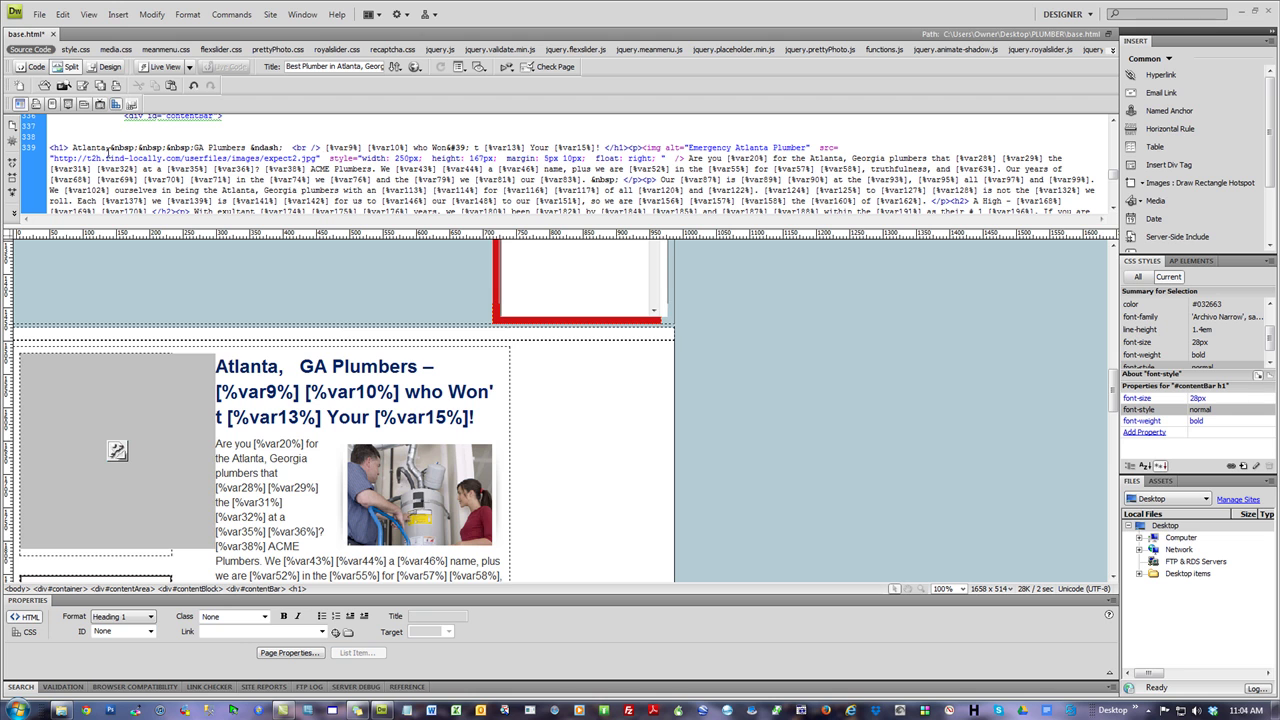
click(112, 148)
key(BackSpace)
text(,)
drag(110, 148, 137, 148)
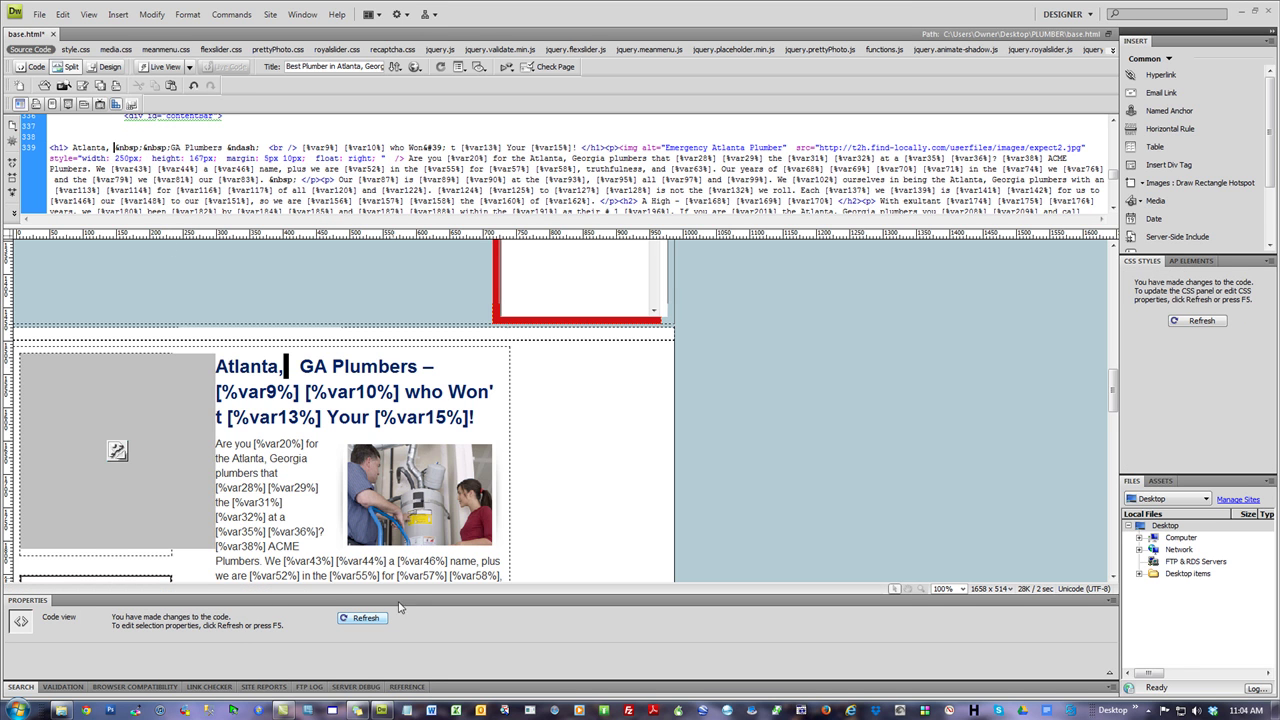
Select the whole gap before "GA" in the design view, and only the last &nbsp; in the code.
drag(302, 366, 282, 366)
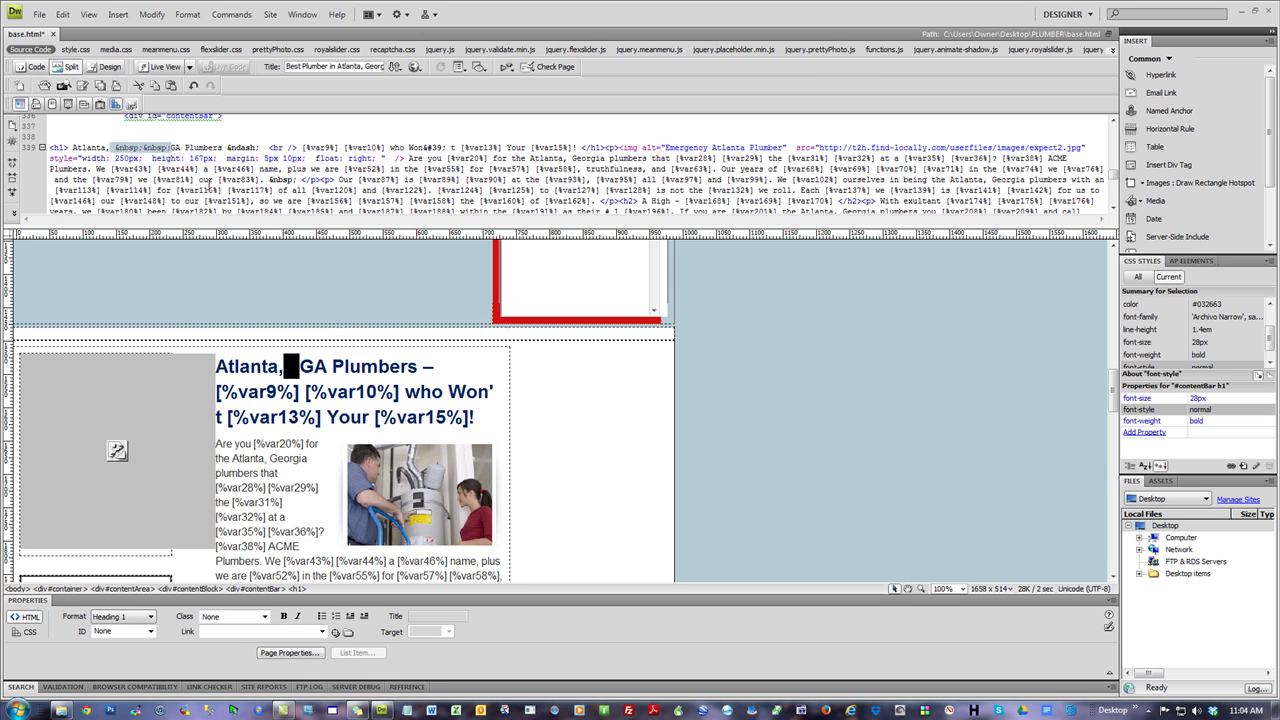
click(175, 147)
drag(172, 147, 143, 148)
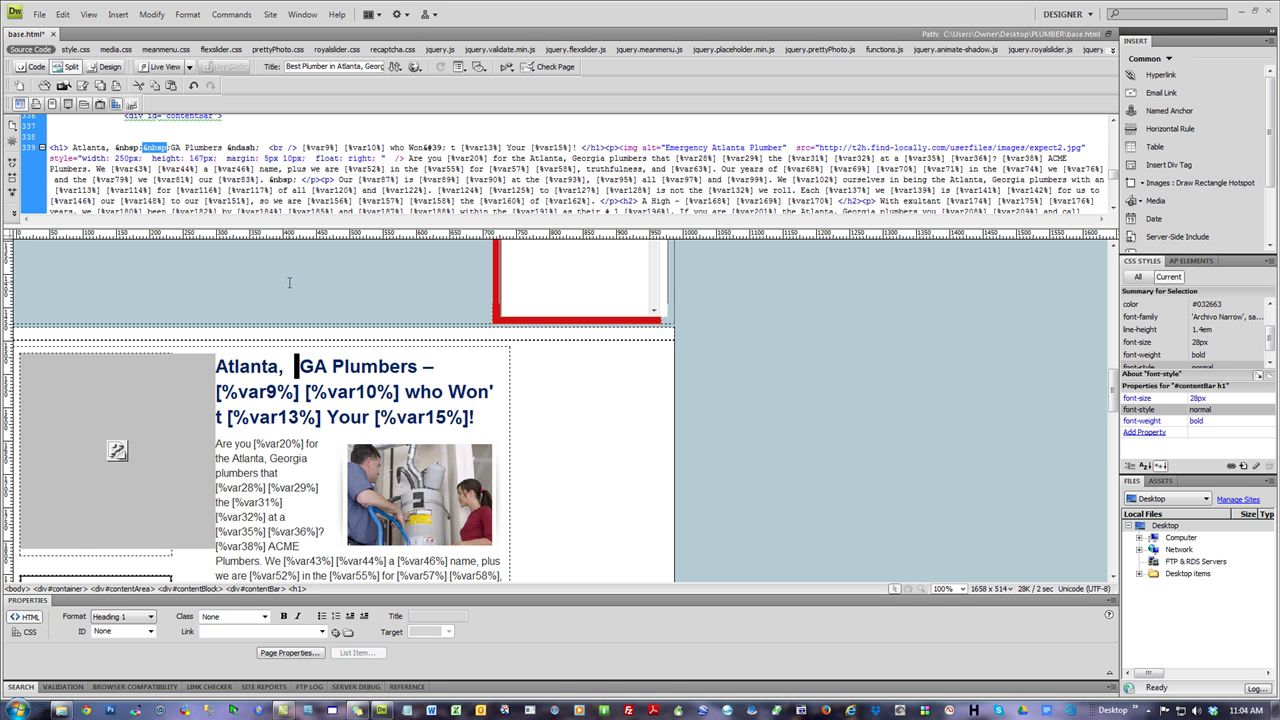
Delete the last &nbsp; before "GA" in the heading's code and refresh the design view.
key(BackSpace)
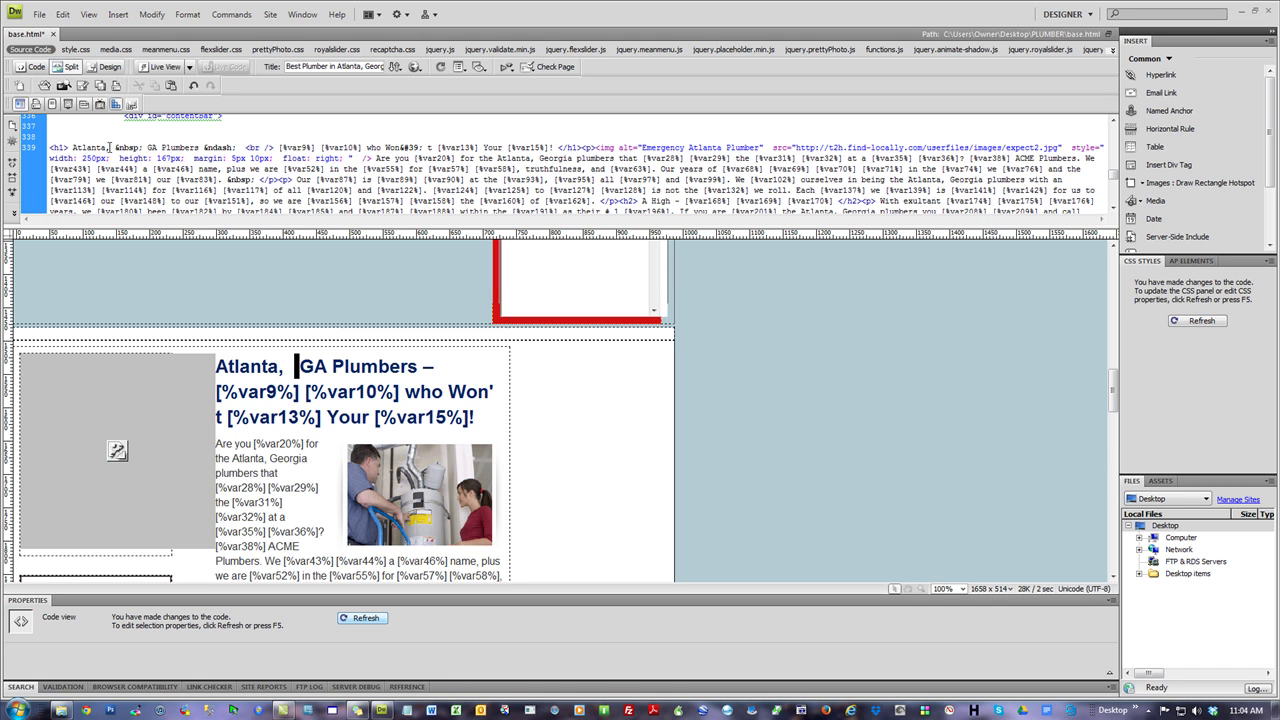
drag(106, 147, 150, 143)
click(206, 147)
click(368, 619)
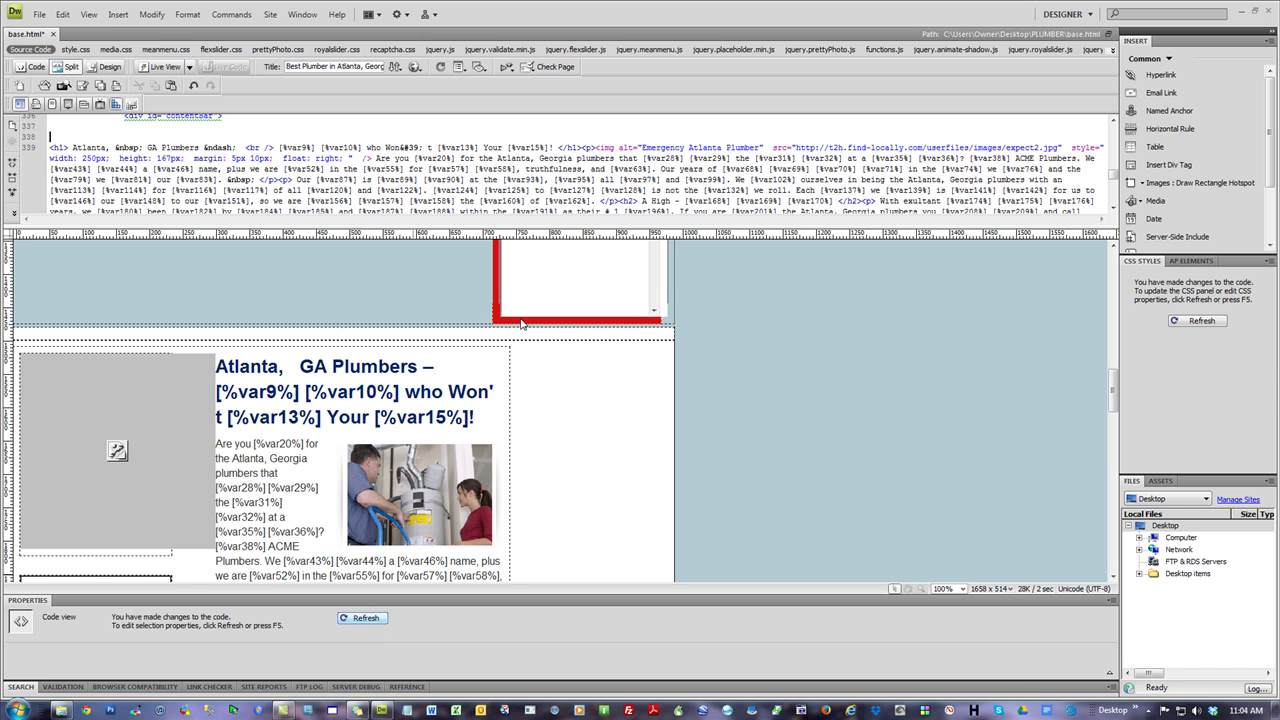
Remove the remaining &nbsp; and its extra space so the heading's code reads "Atlanta, GA Plumbers", and refresh the design view.
drag(149, 147, 114, 147)
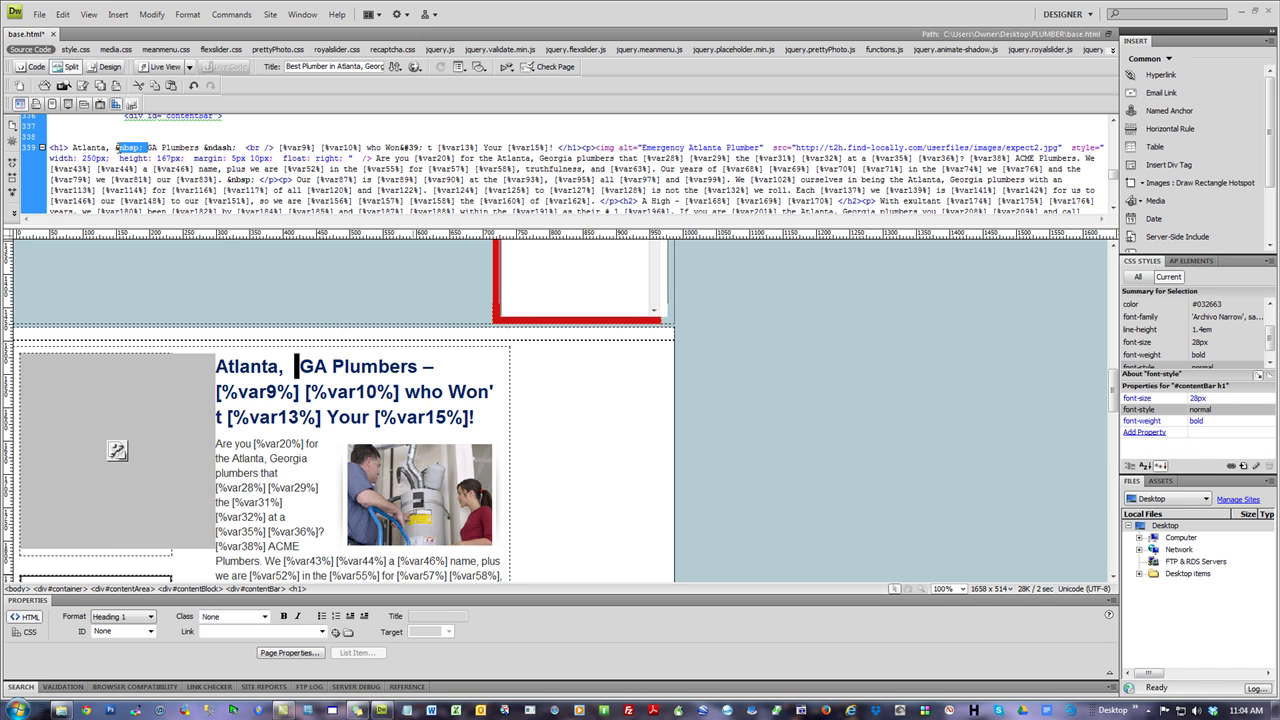
key(Delete)
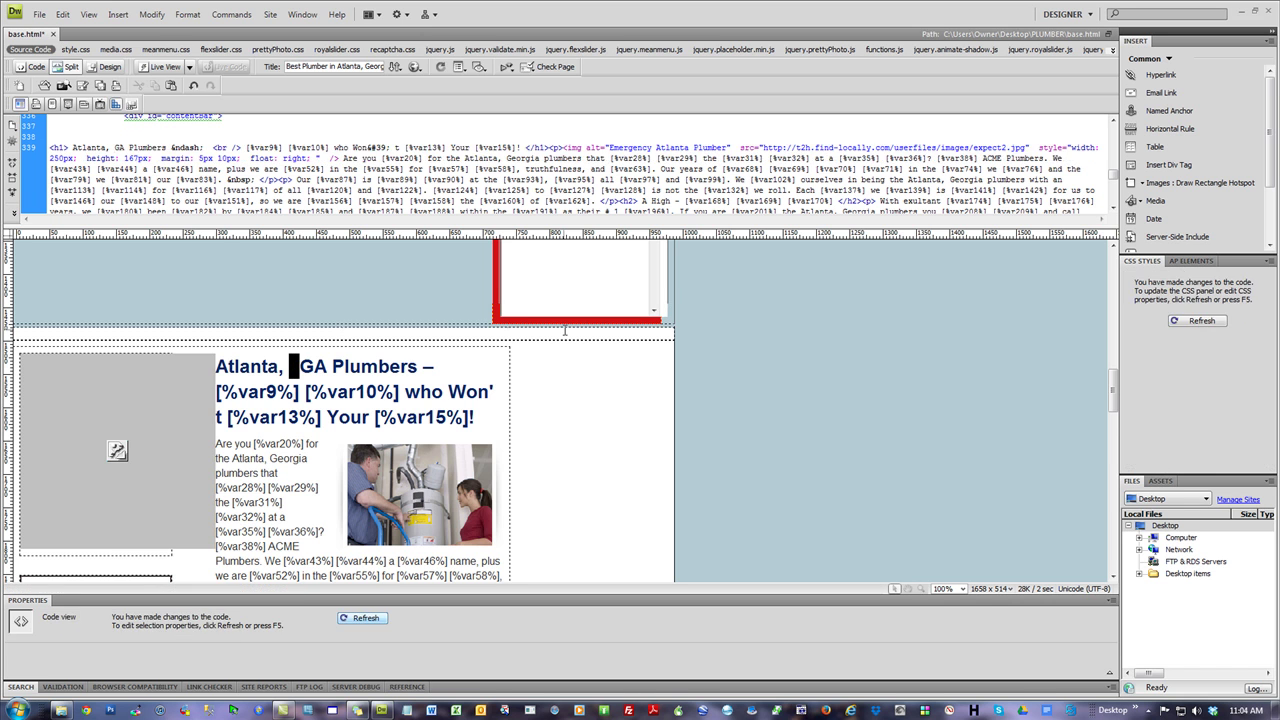
click(360, 618)
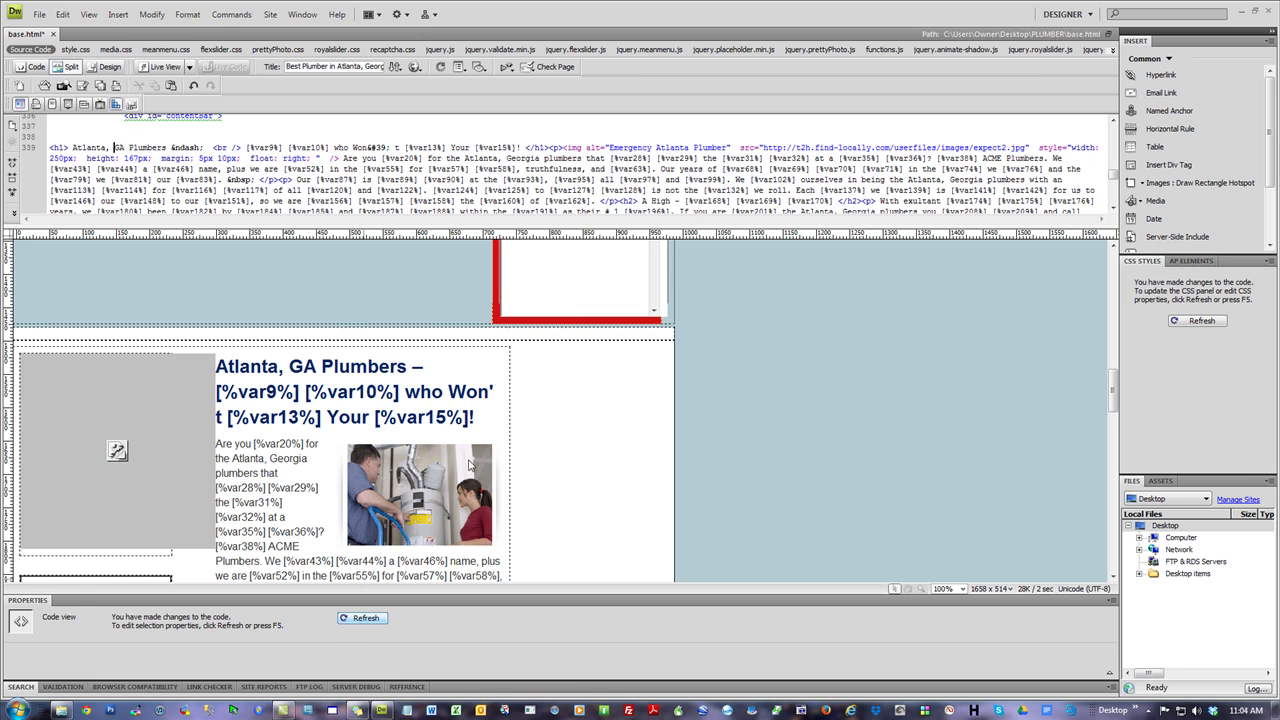
Switch to Chrome, load mowg-crew.com and dismiss the developer mode extensions prompt without disabling anything.
key(F12)
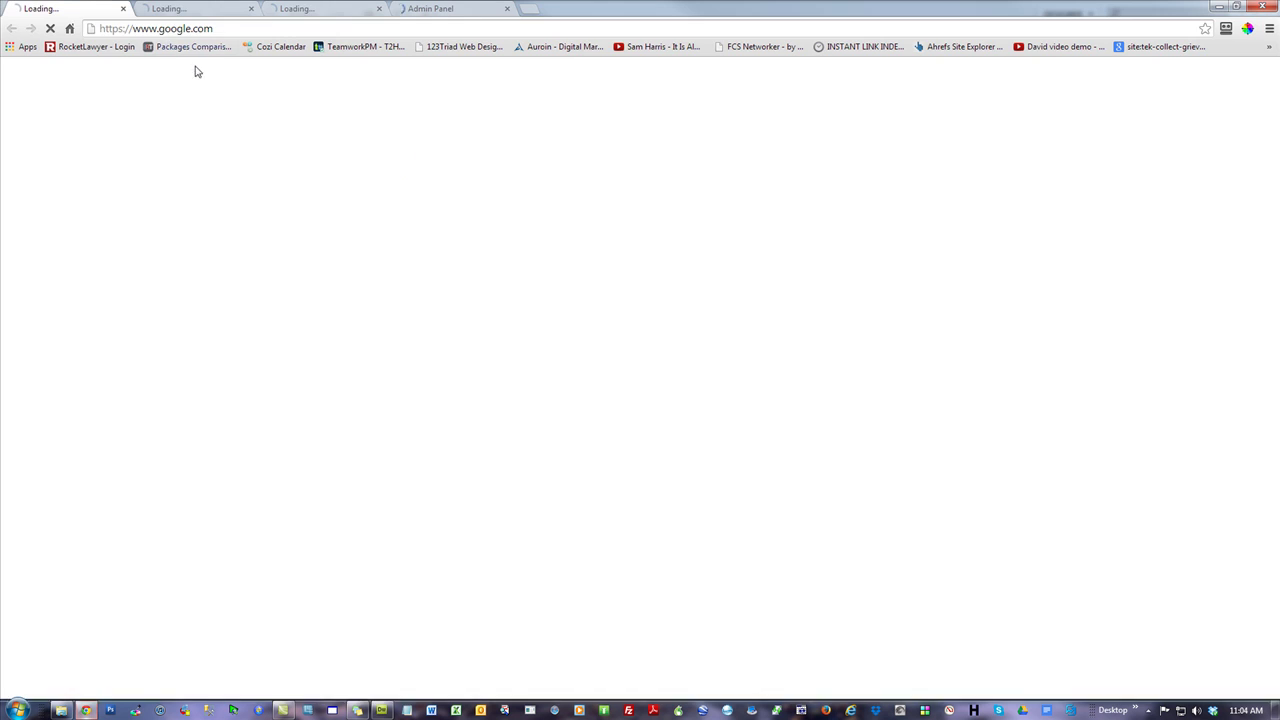
key(ctrl+l)
text(mowg-crew.com)
key(Return)
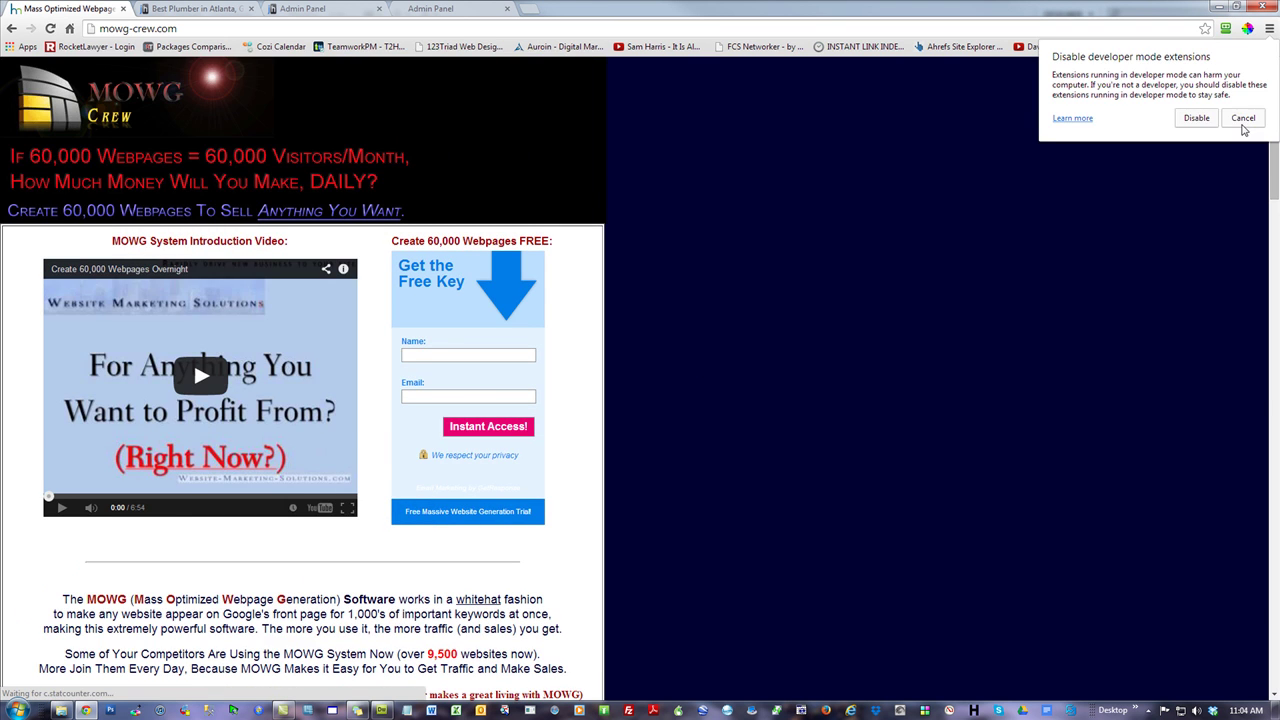
click(1243, 118)
Open the MOWG Resources Page and examine the monthly price in the Adobe DreamWeaver row.
scroll(1015, 375, down, 10)
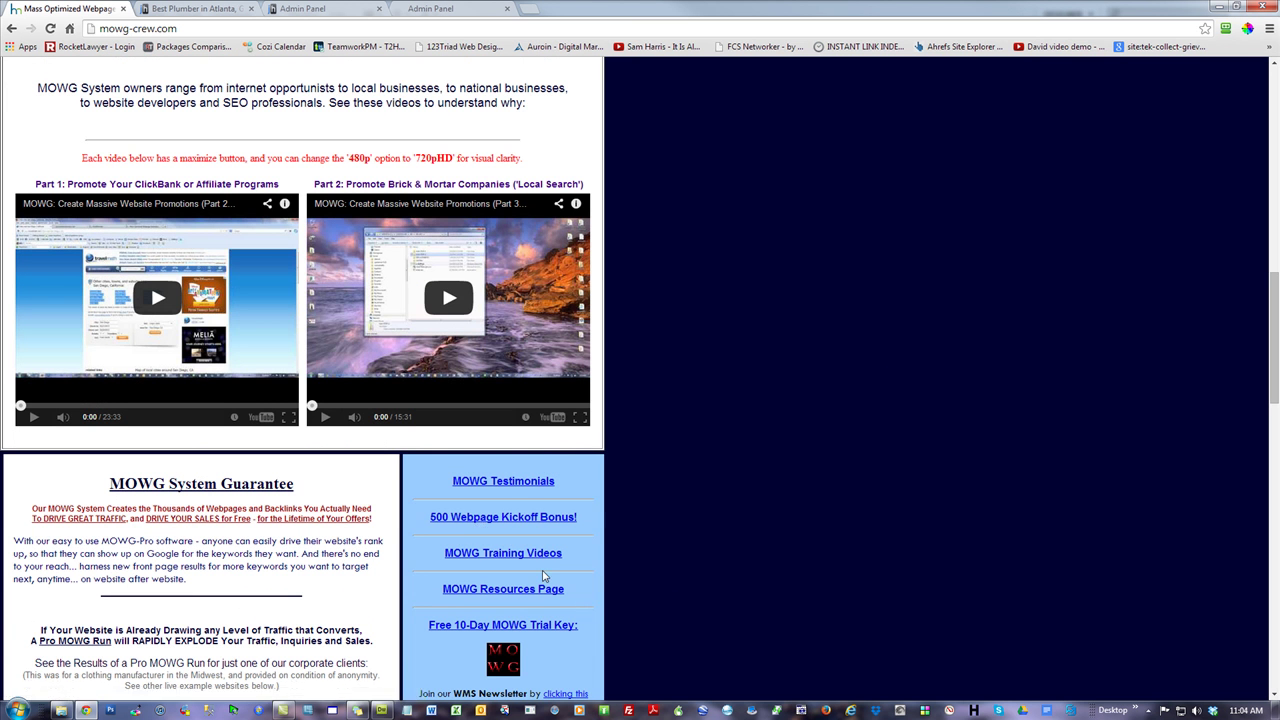
click(515, 590)
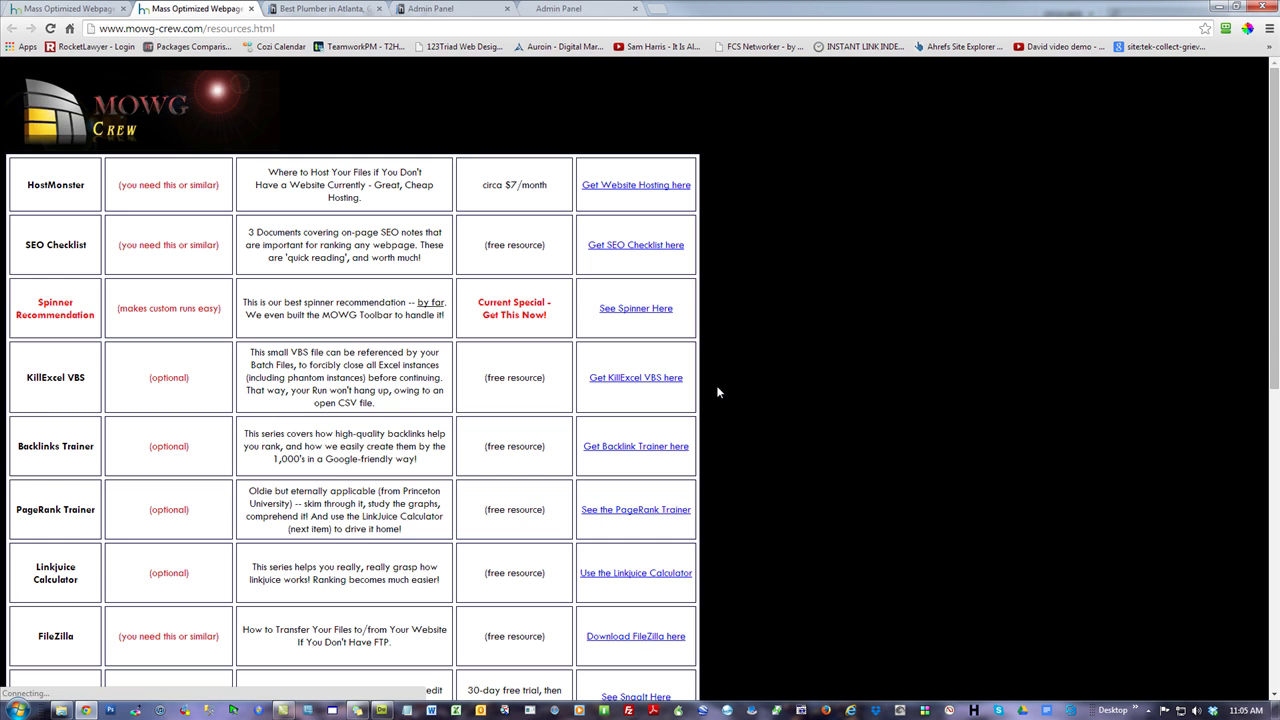
scroll(867, 496, down, 4)
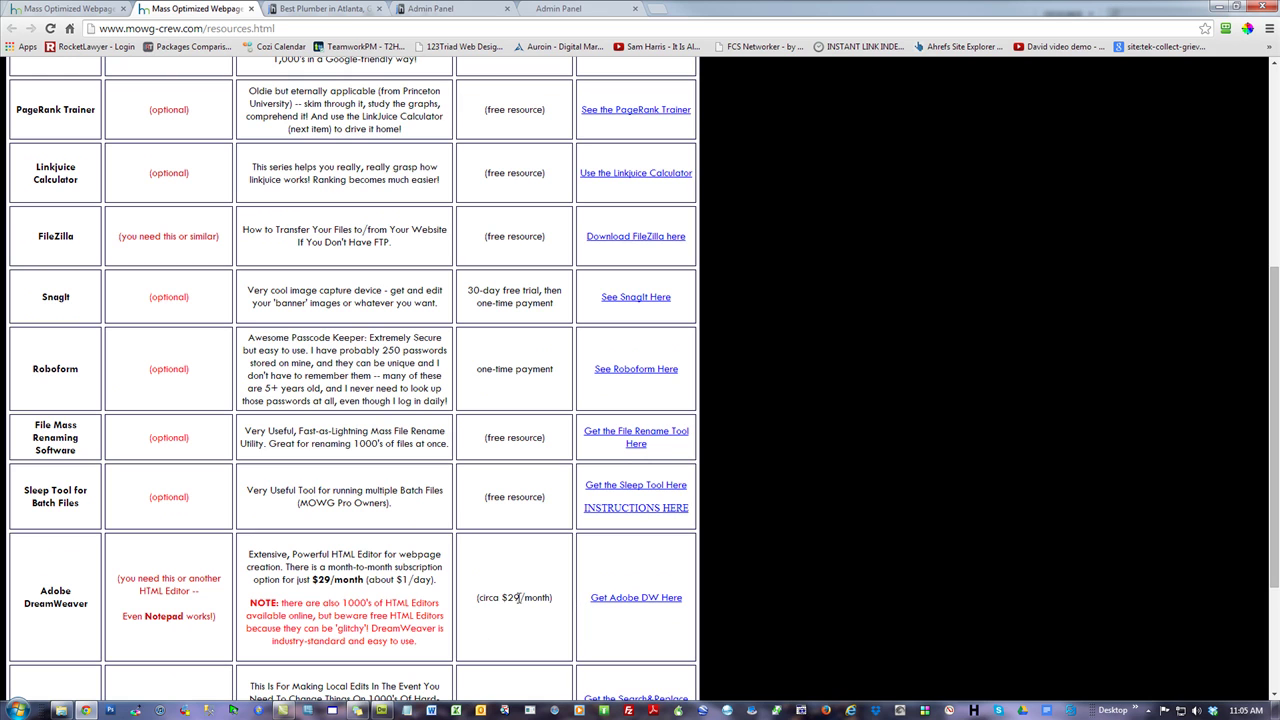
drag(522, 598, 512, 601)
click(612, 645)
Follow the "Get Adobe DW Here" link and examine the Creative Cloud plans and the page address.
click(636, 598)
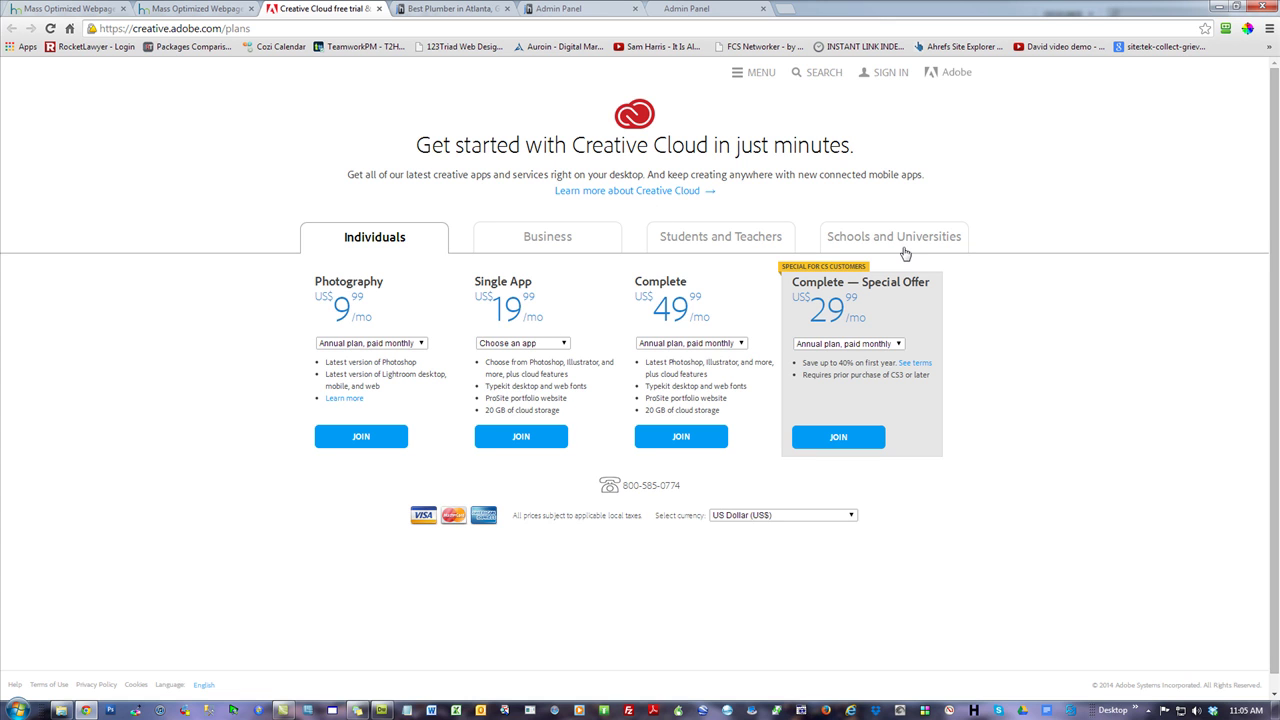
click(190, 28)
scroll(466, 530, down, 1)
scroll(860, 520, up, 1)
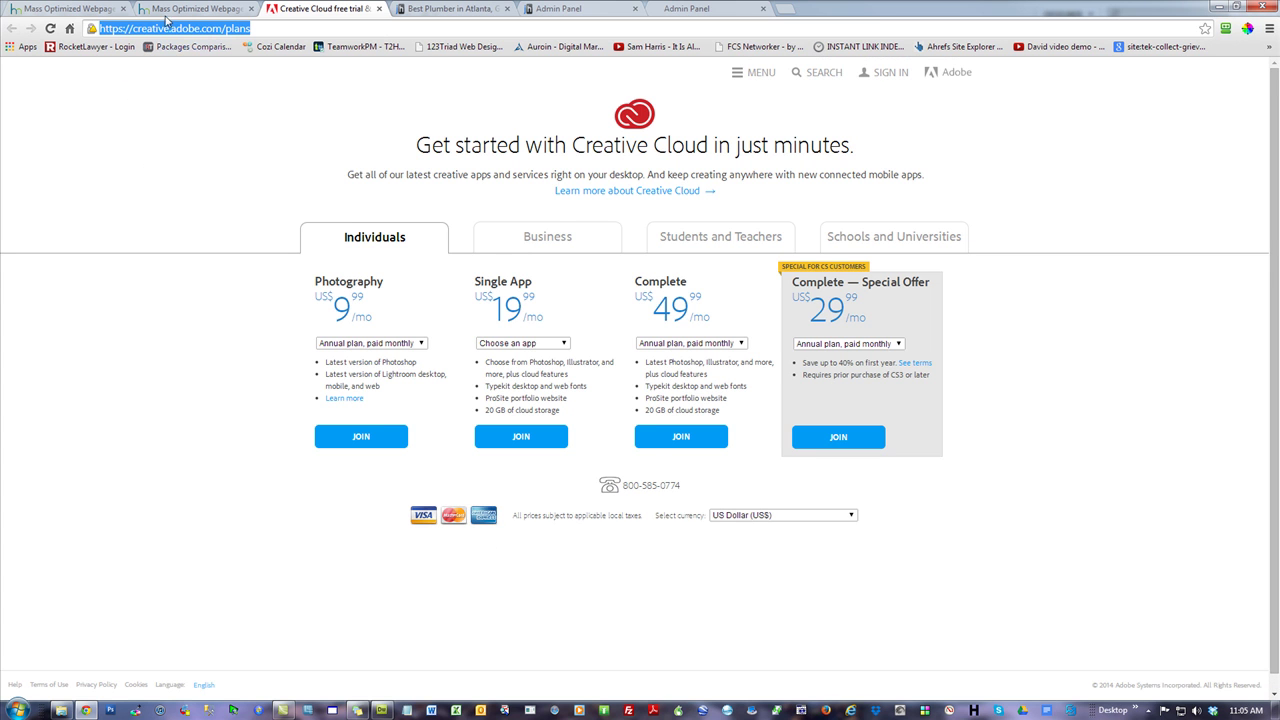
Reopen the Adobe DW link from the resources page and compare the Business plans with the Individuals plans.
click(190, 9)
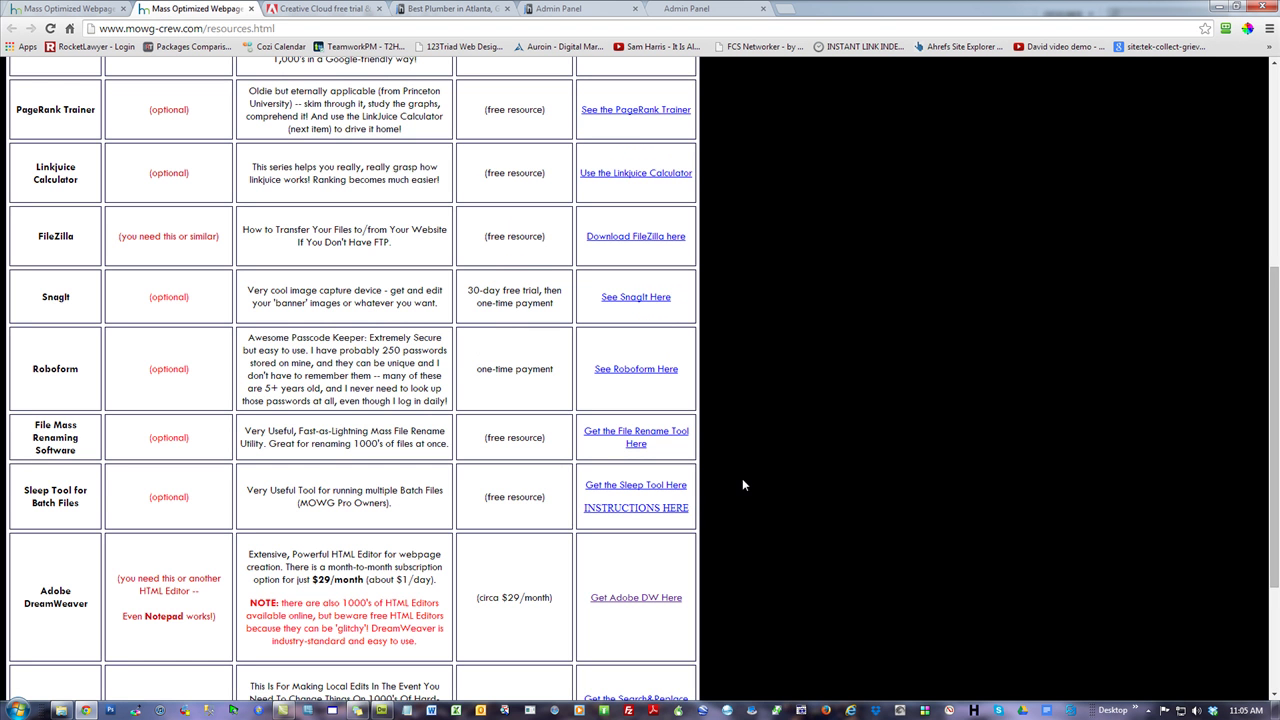
click(651, 599)
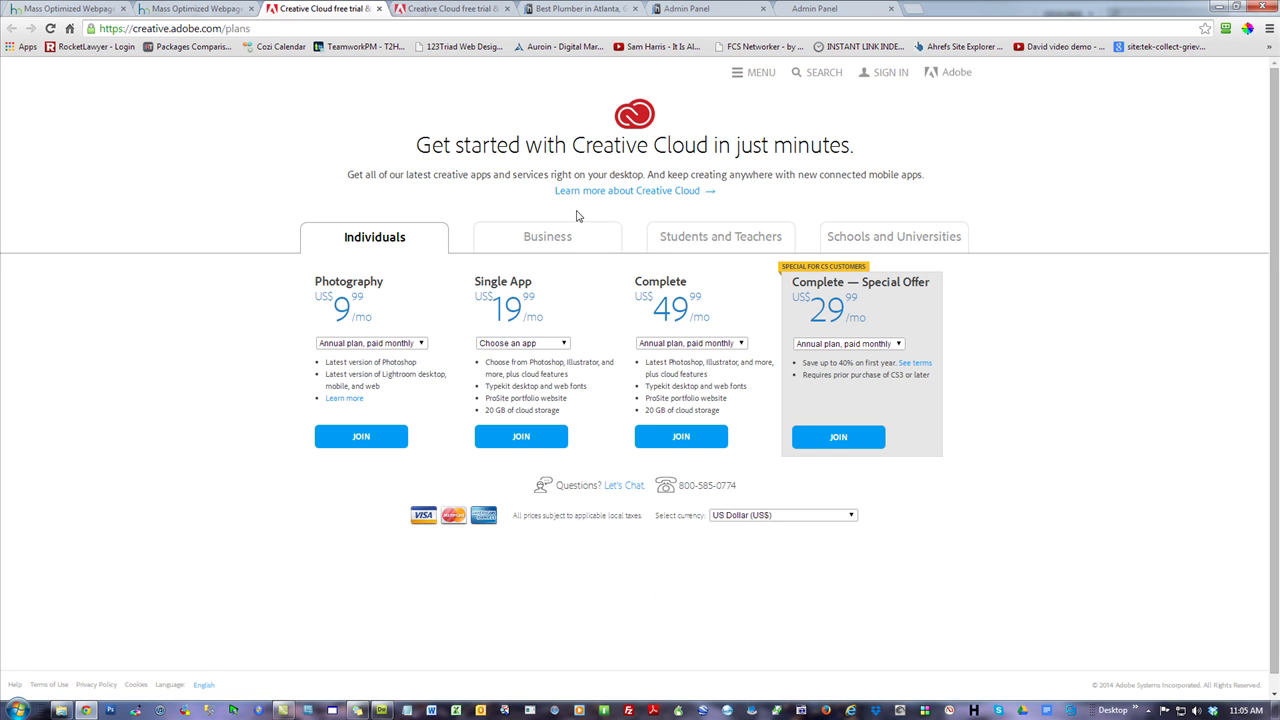
click(545, 244)
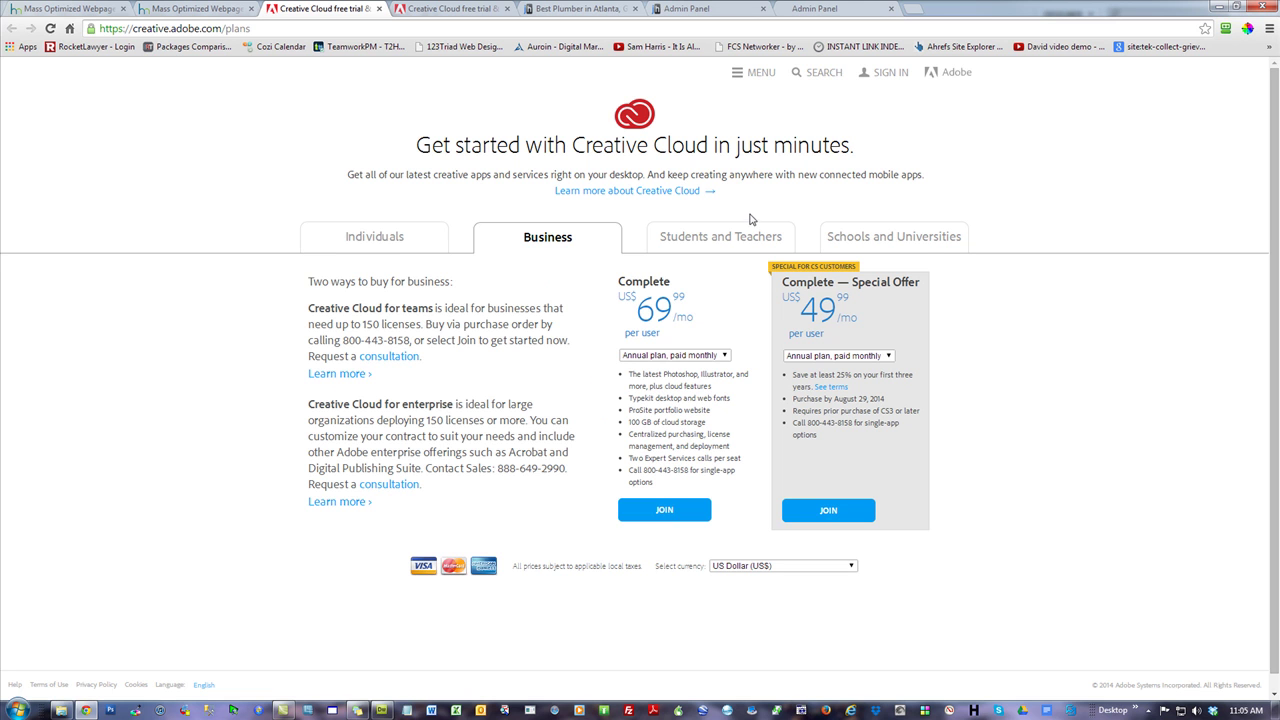
click(390, 245)
Load the adobe.com home page in place of the Creative Cloud plans page.
key(ctrl+l)
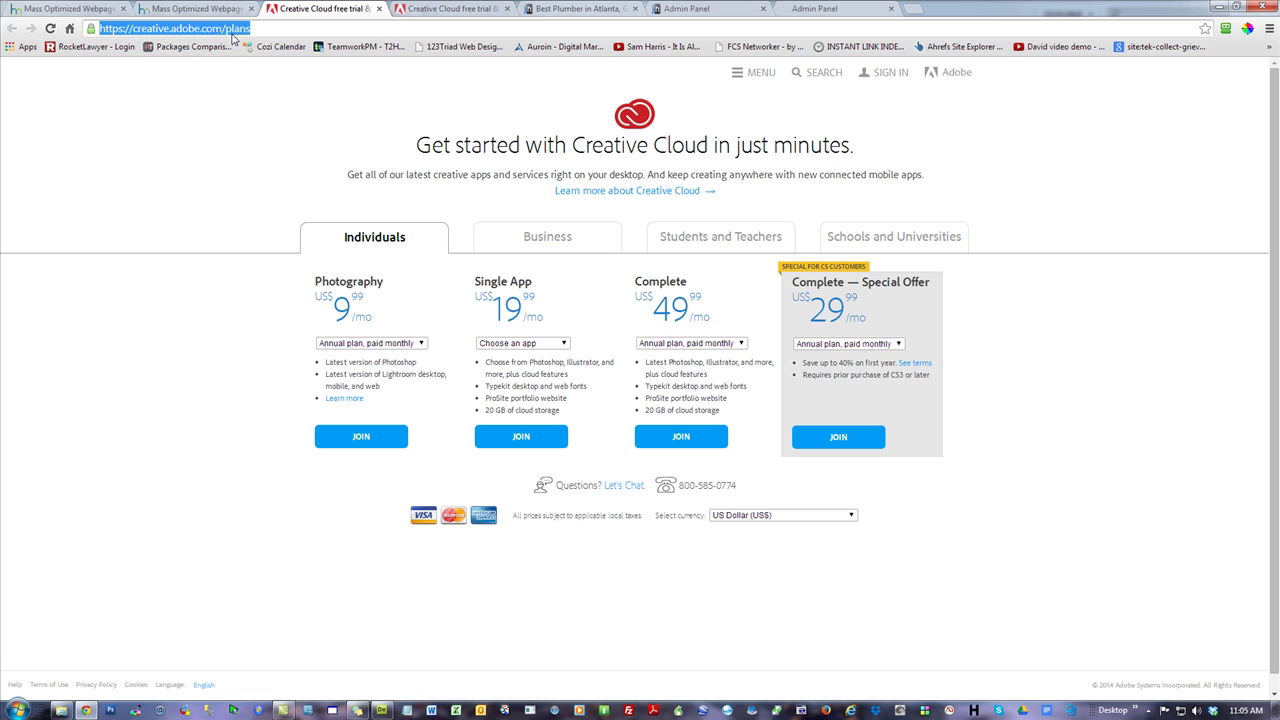
text(adobe.com)
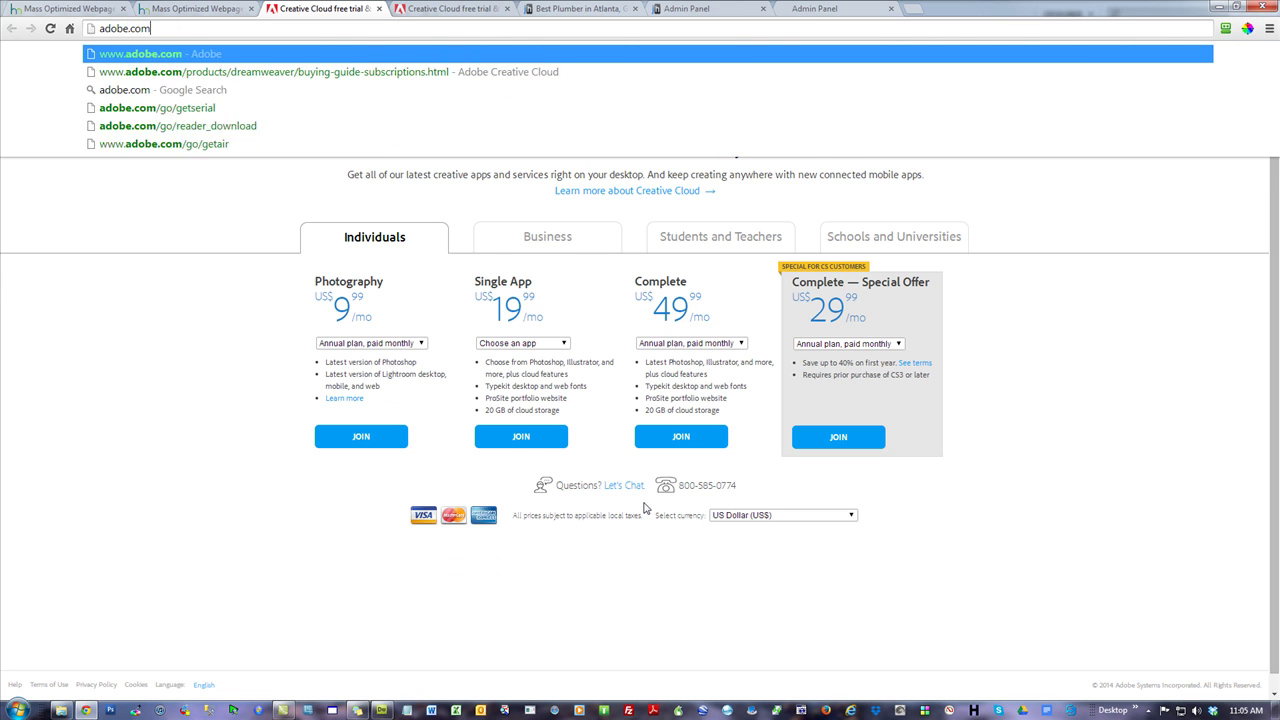
key(Return)
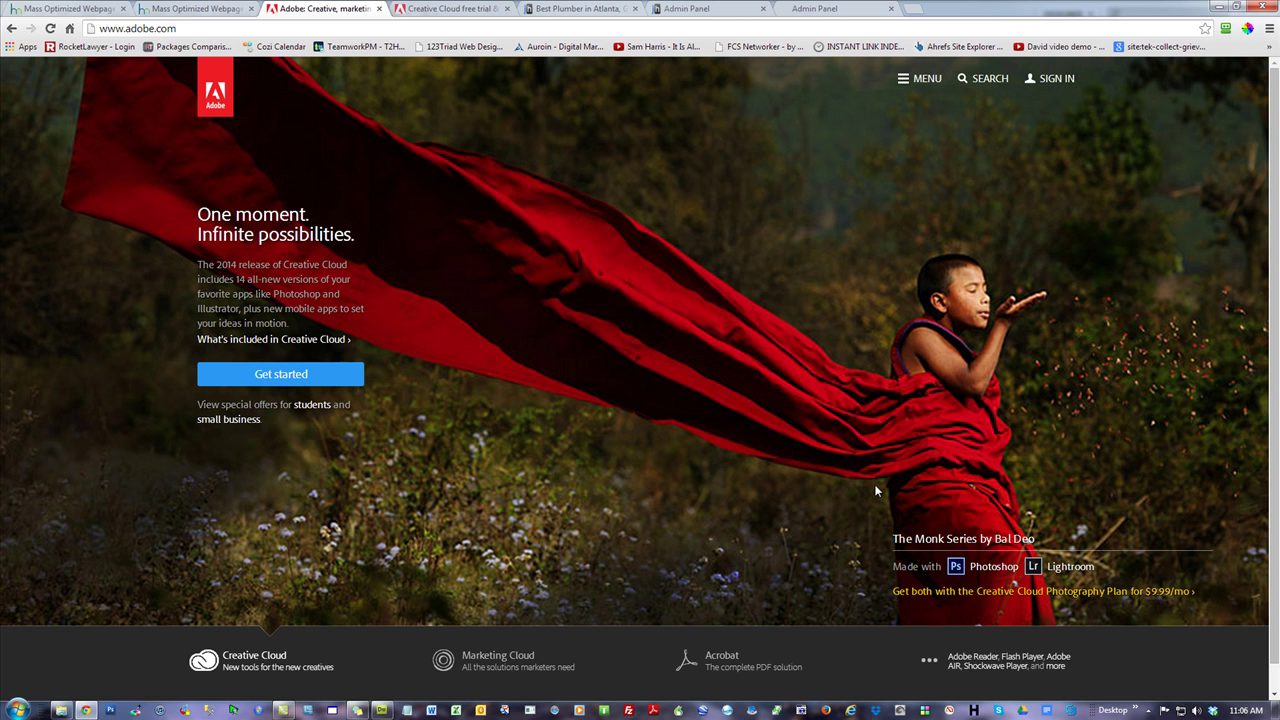
Close both Adobe pages and the MOWG resources page in the browser.
click(378, 9)
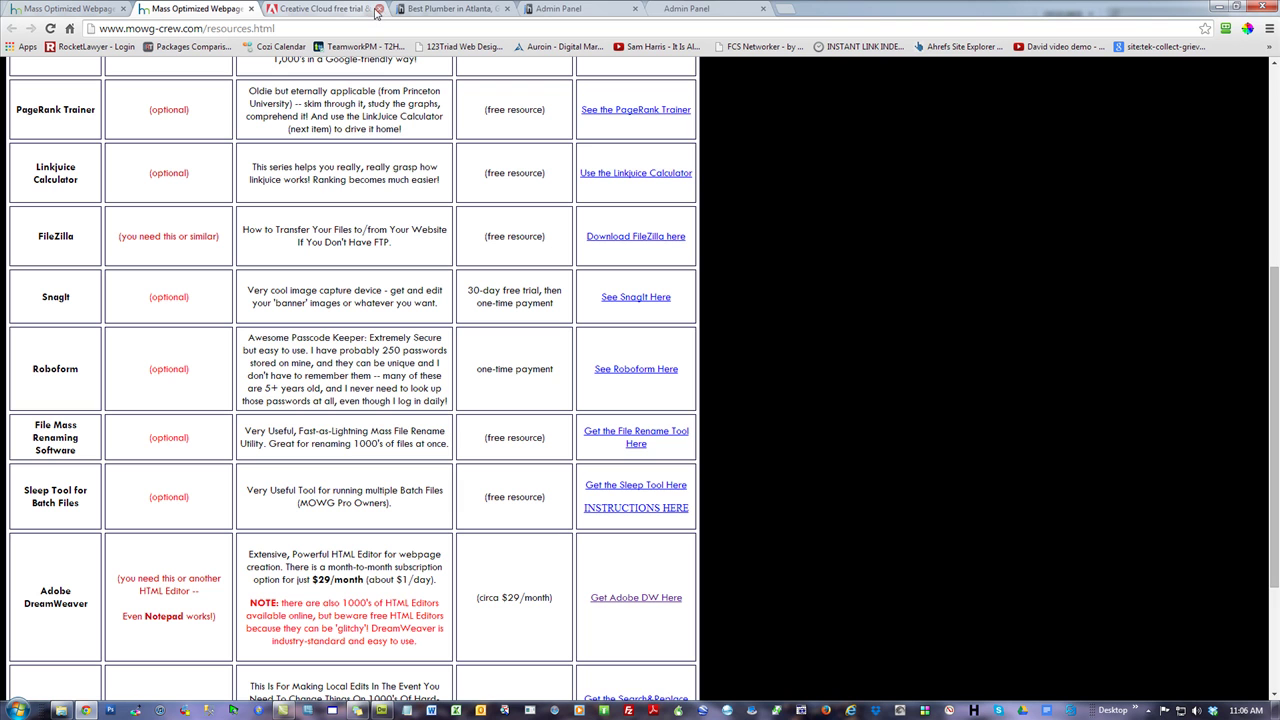
click(378, 9)
click(250, 9)
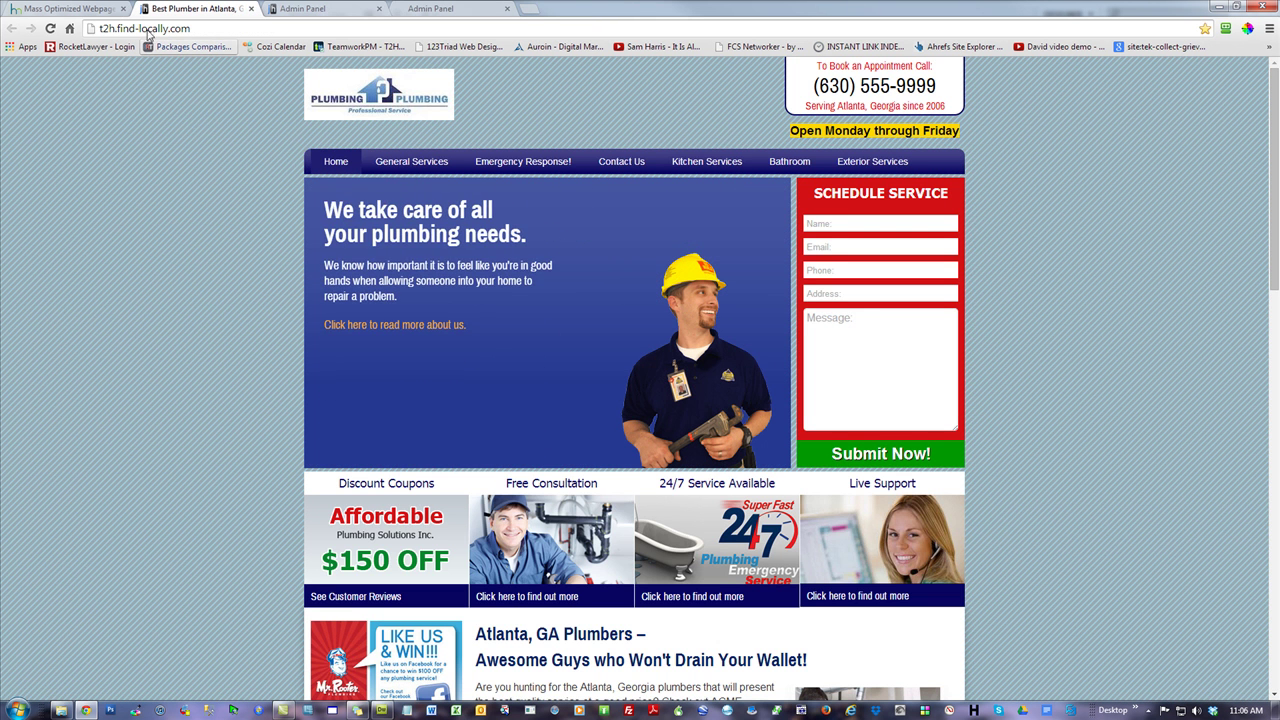
Look through the open plumber site and Admin Panel pages, and switch back to Dreamweaver.
click(68, 9)
click(170, 9)
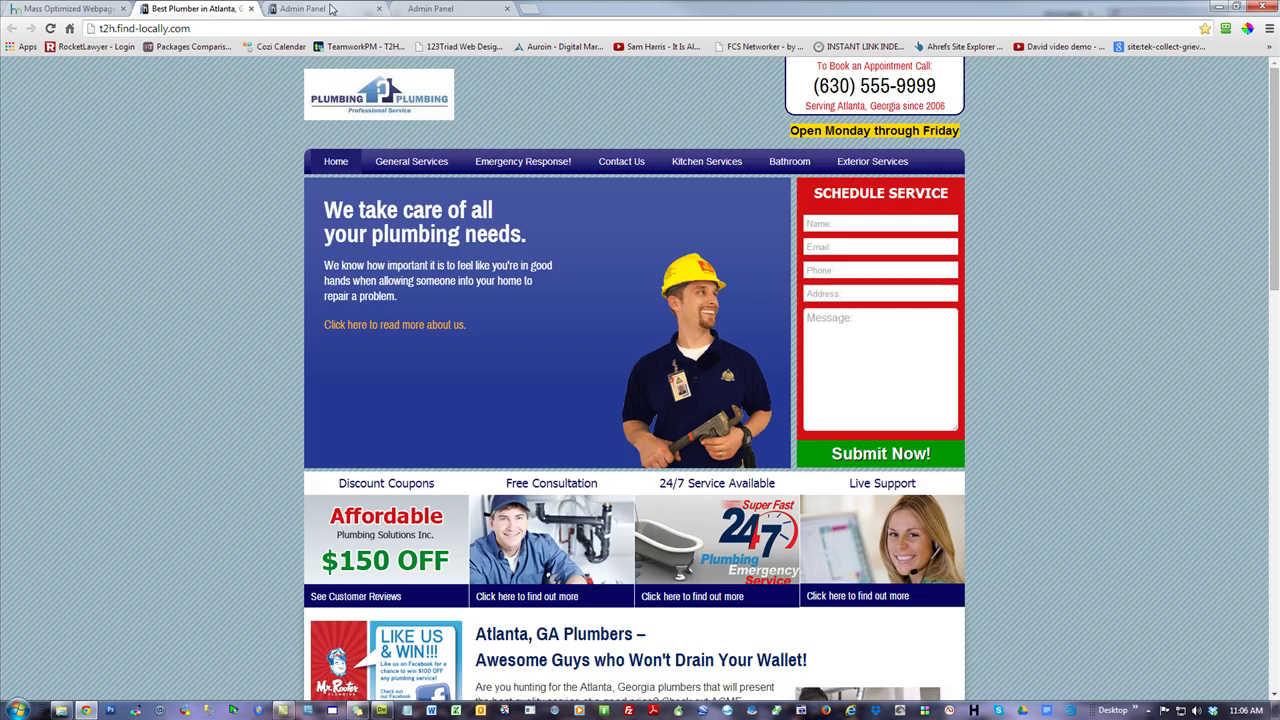
click(347, 9)
click(430, 9)
click(168, 9)
key(alt+Tab)
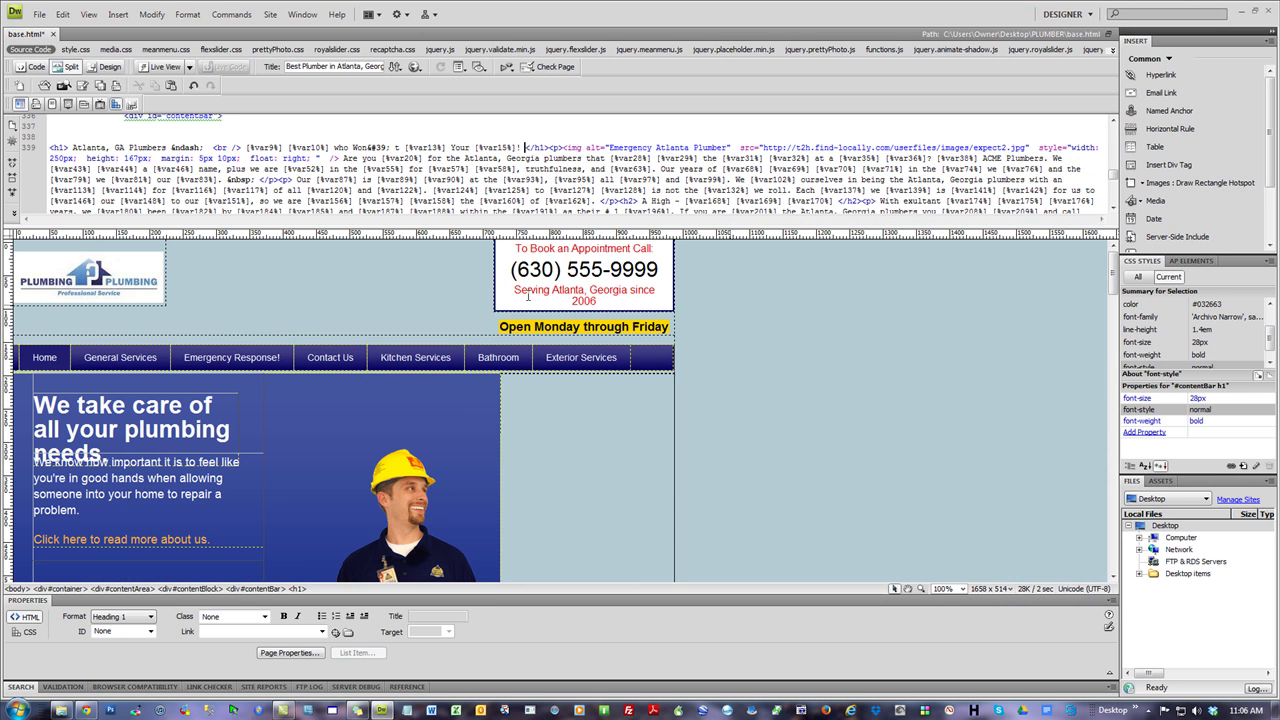
Save all open files and refresh the design view at the "Atlanta, GA Plumbers" heading.
click(39, 14)
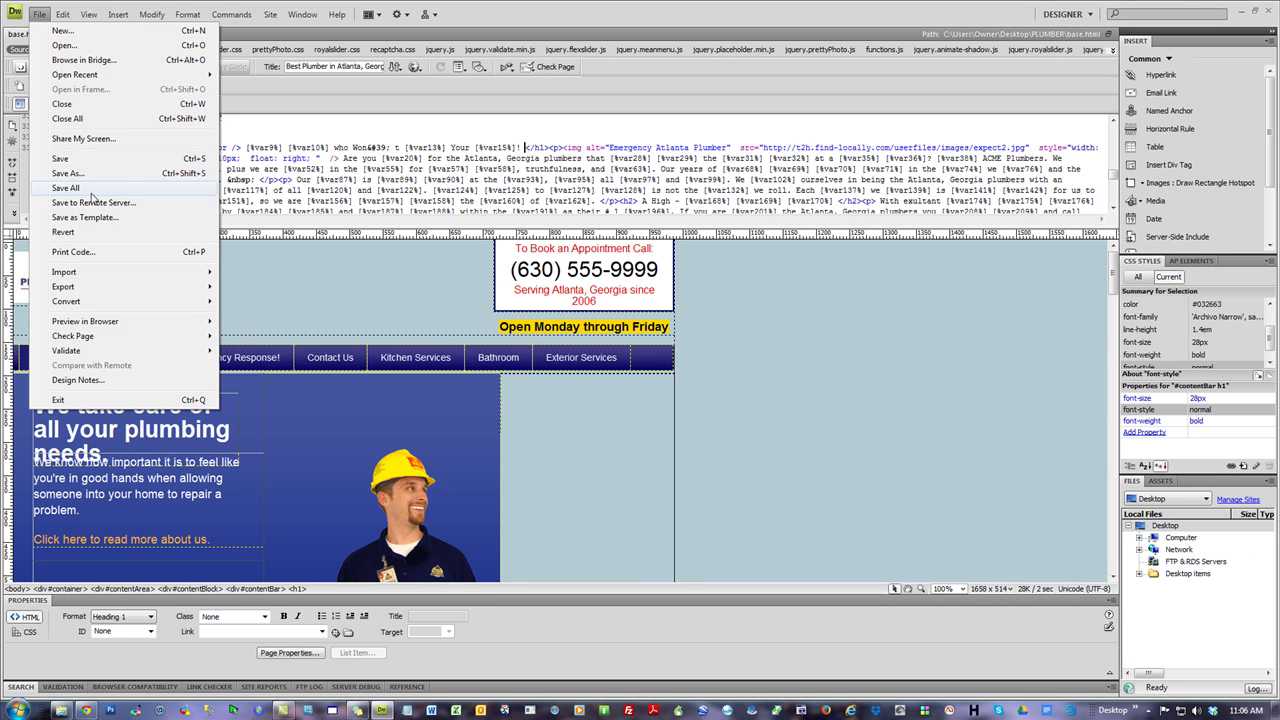
click(88, 187)
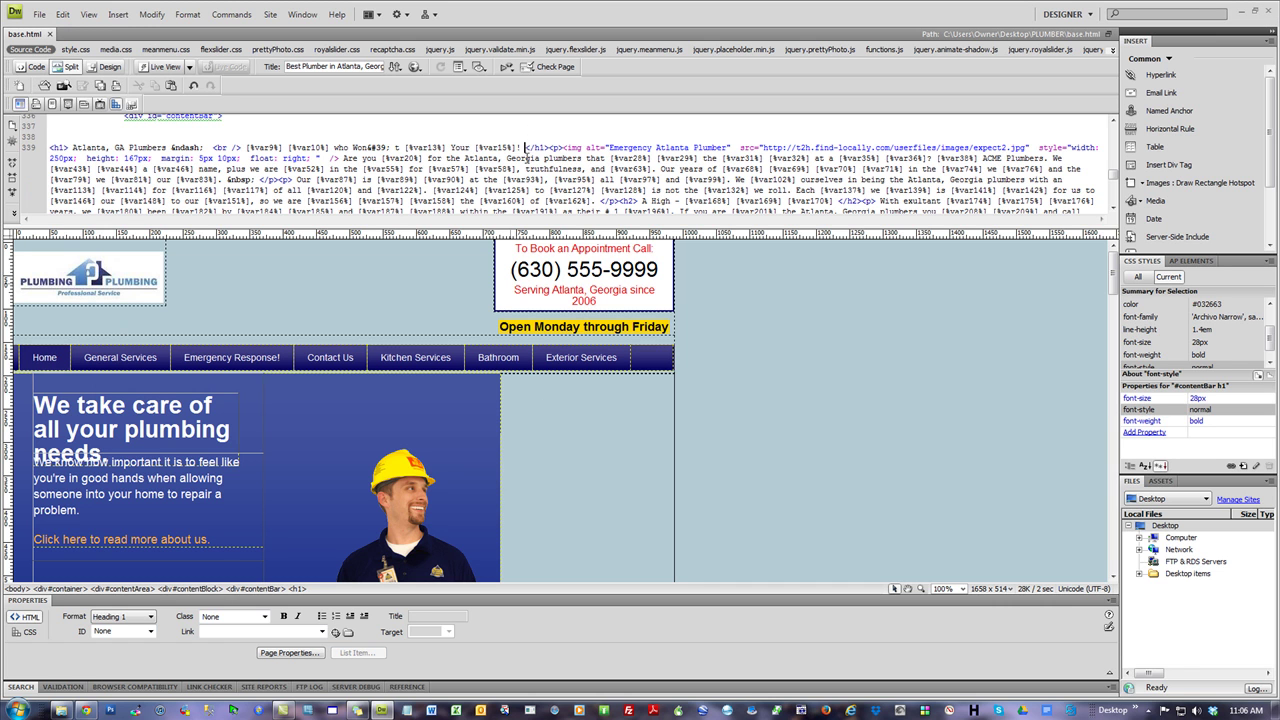
key(F5)
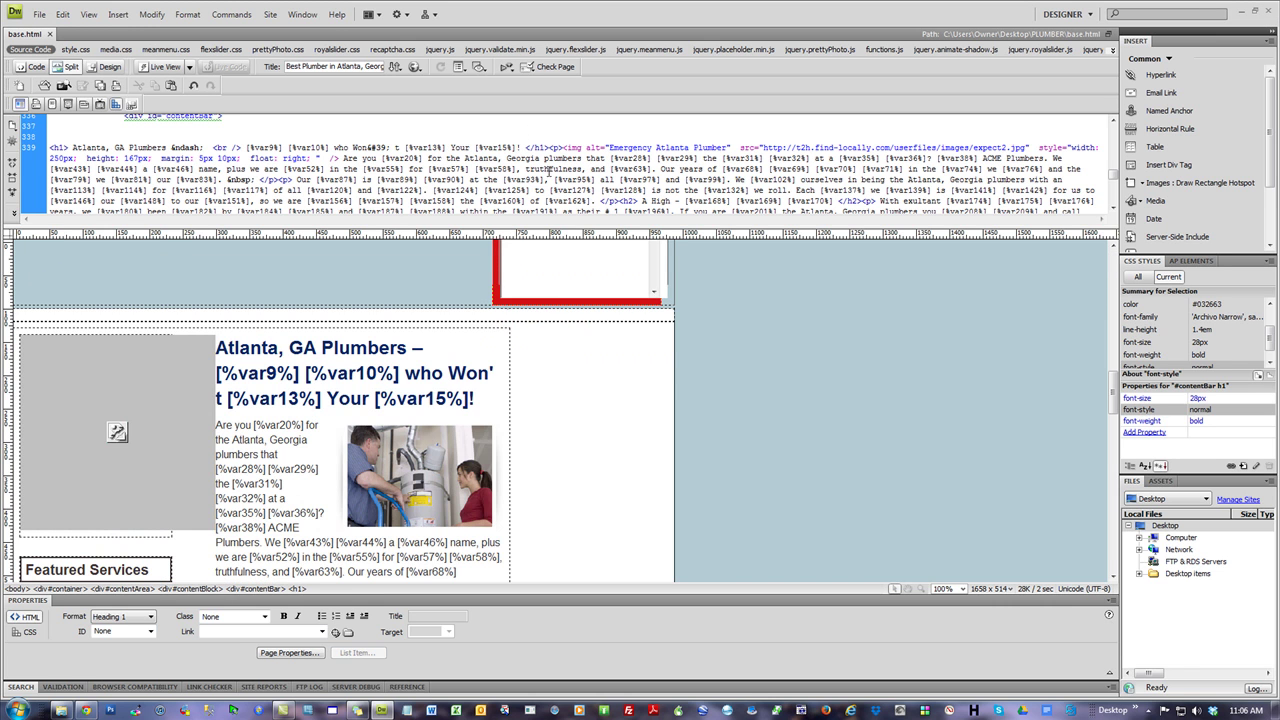
Insert a space in the code before the heading's exclamation mark and before the question mark after [%var36%], and refresh the design.
click(520, 147)
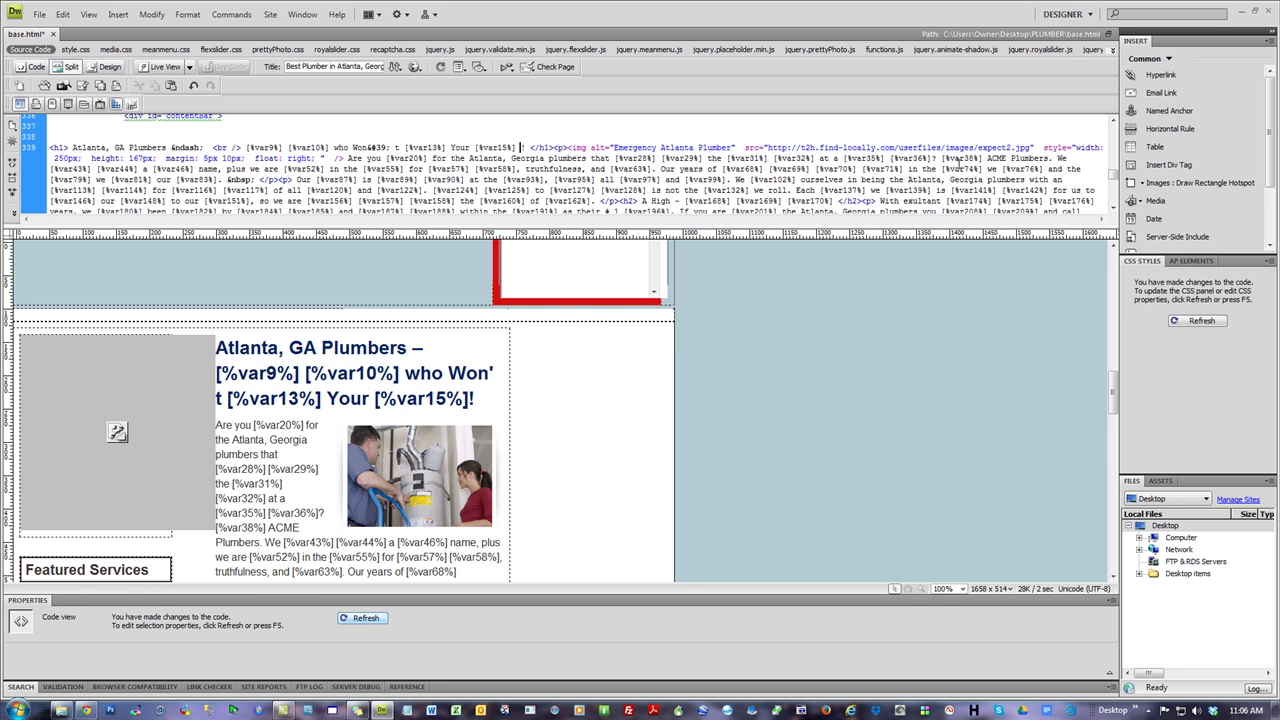
click(934, 160)
click(364, 618)
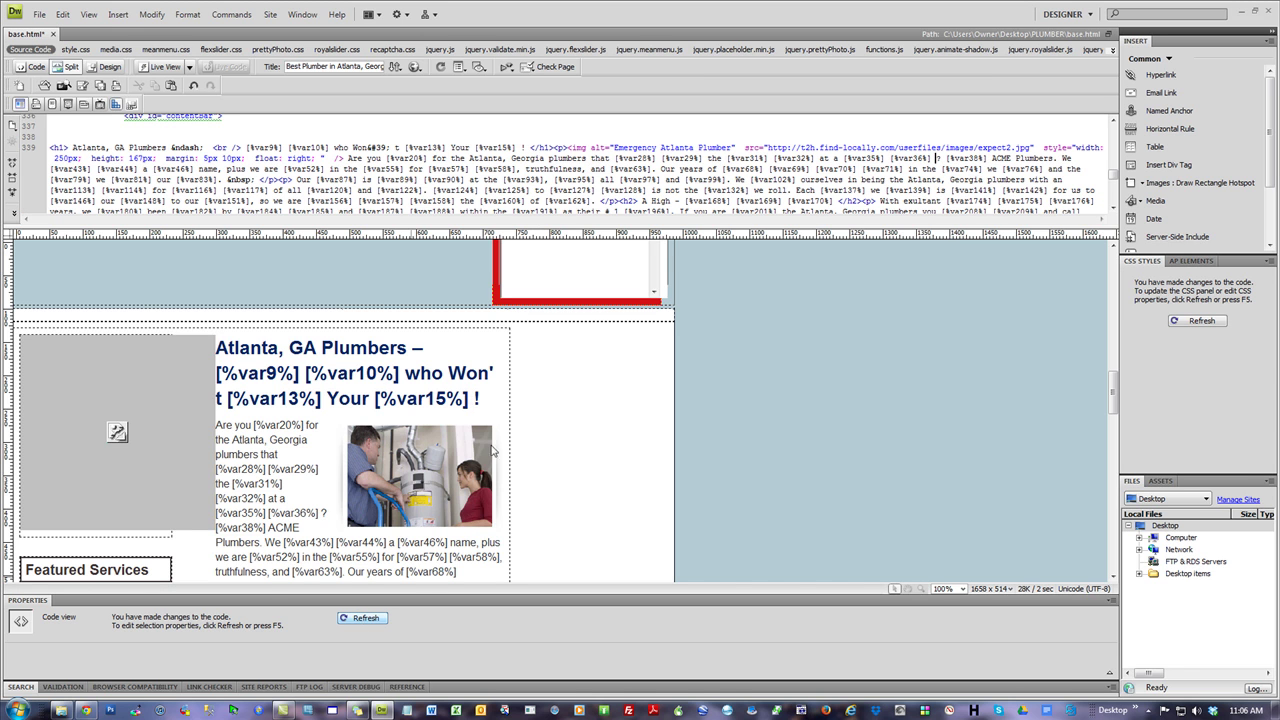
Delete the spaces before the heading's exclamation mark and before the question mark after [%var36%] in the design view.
click(481, 396)
click(479, 397)
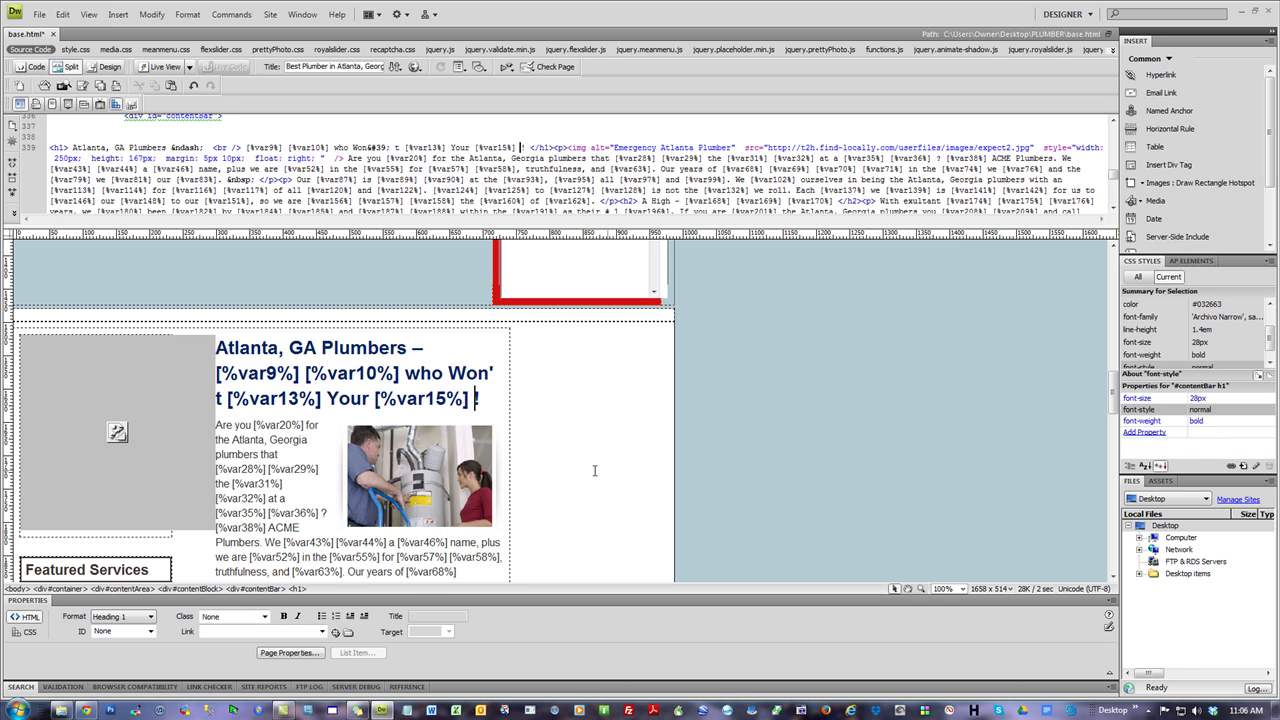
key(BackSpace)
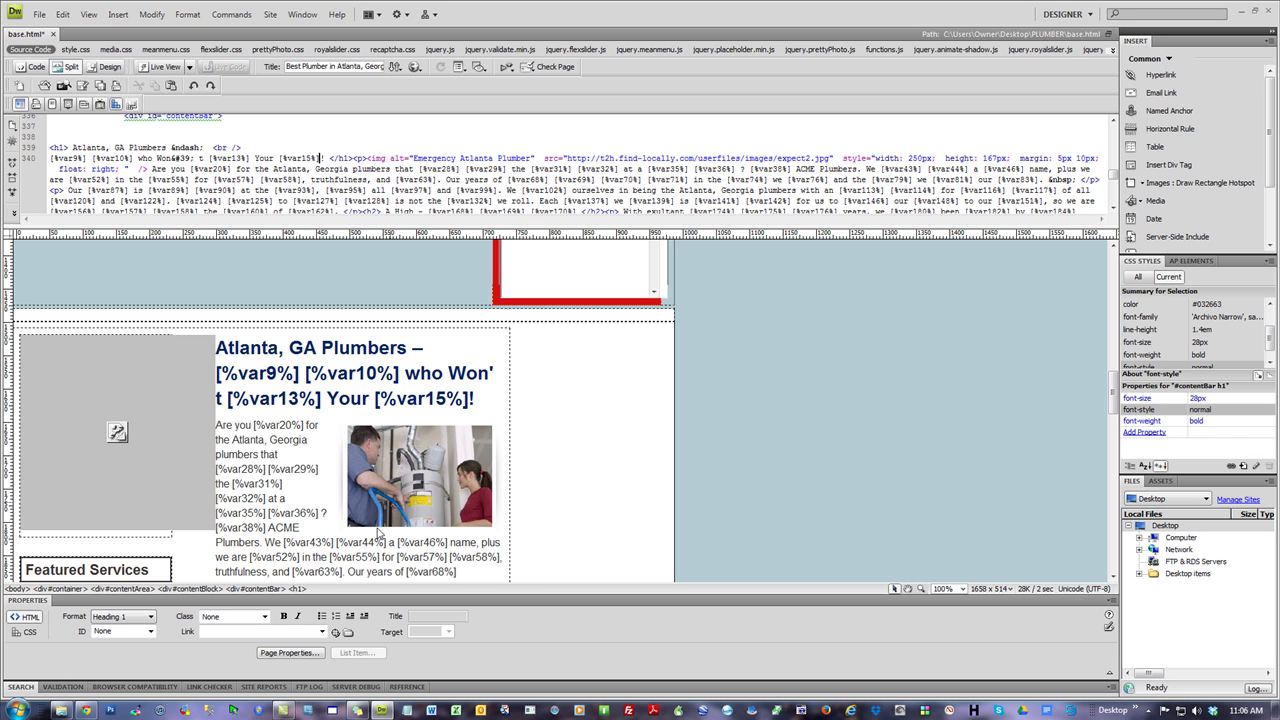
click(321, 512)
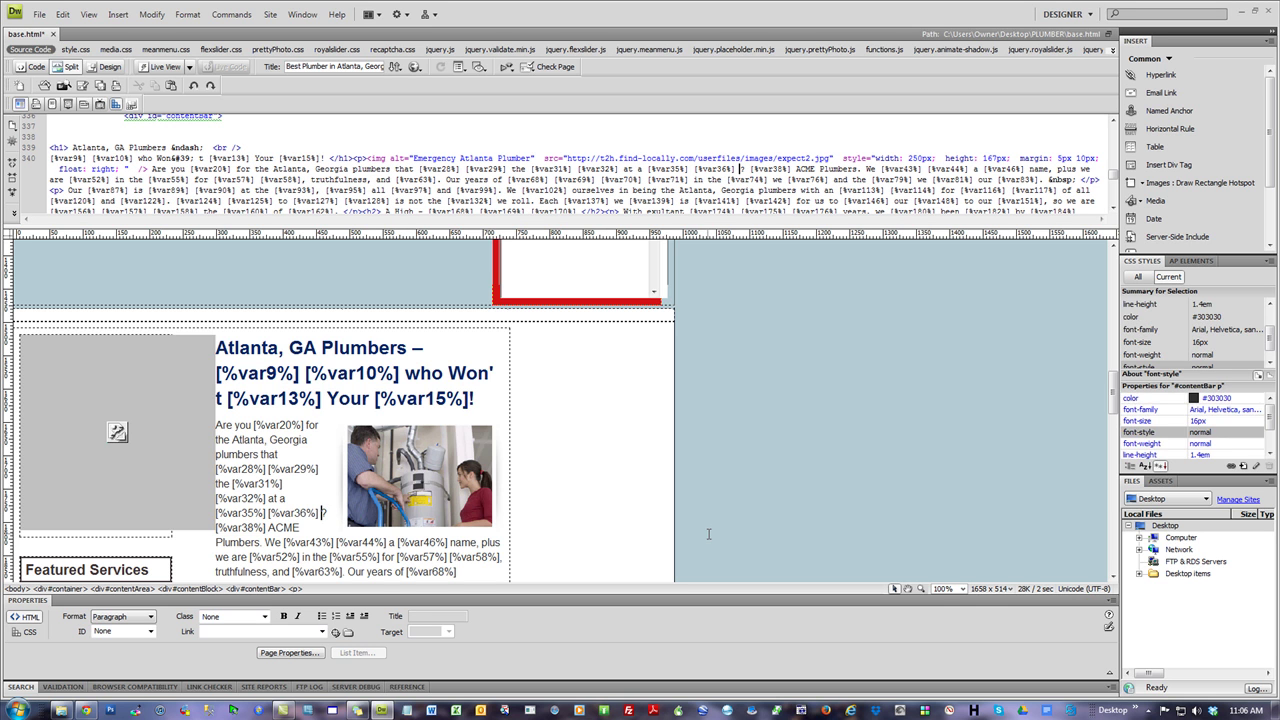
key(BackSpace)
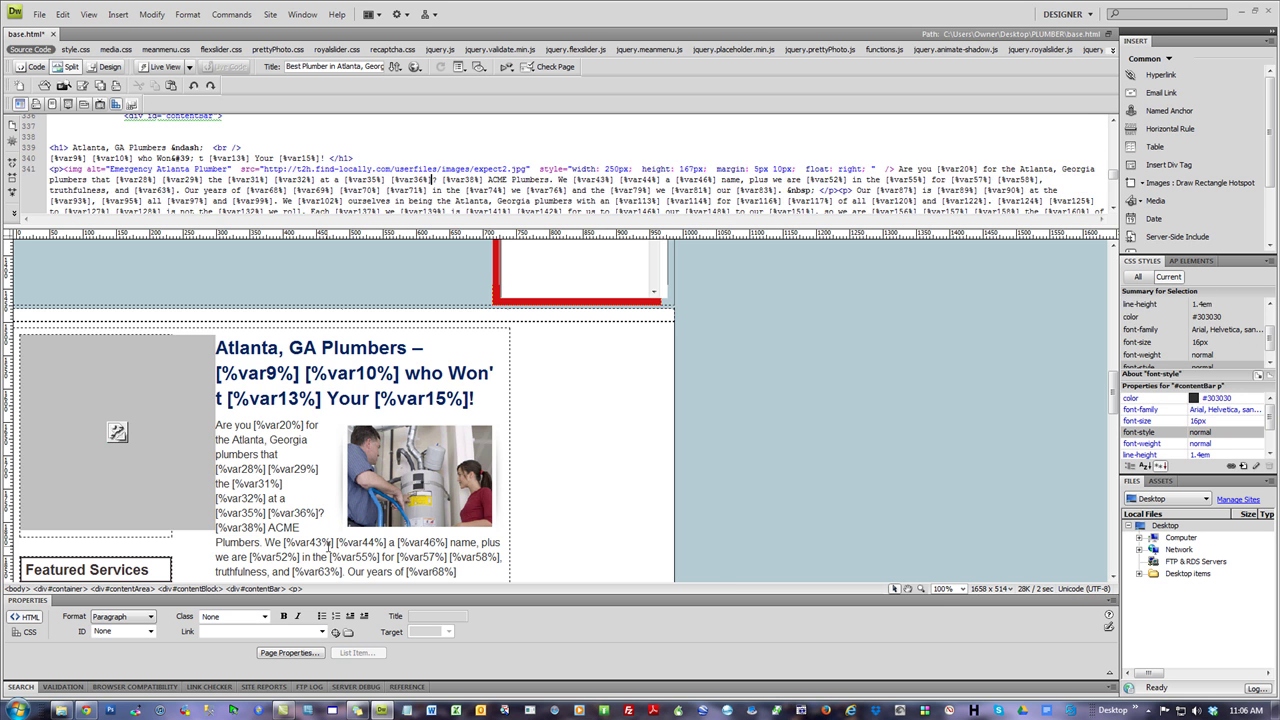
Select the second-level heading made of [%var294%], [%var296%] and [%var297%] in the design view to locate it in the code.
drag(268, 541, 258, 530)
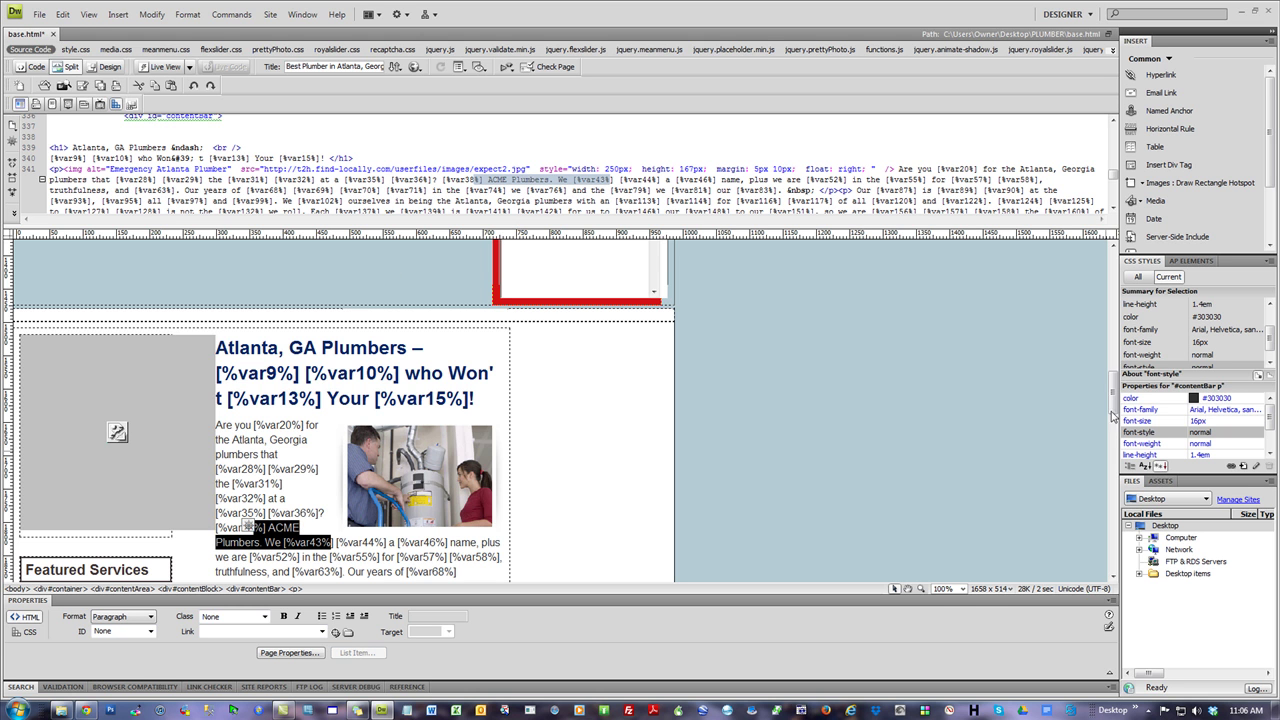
scroll(320, 278, down, 10)
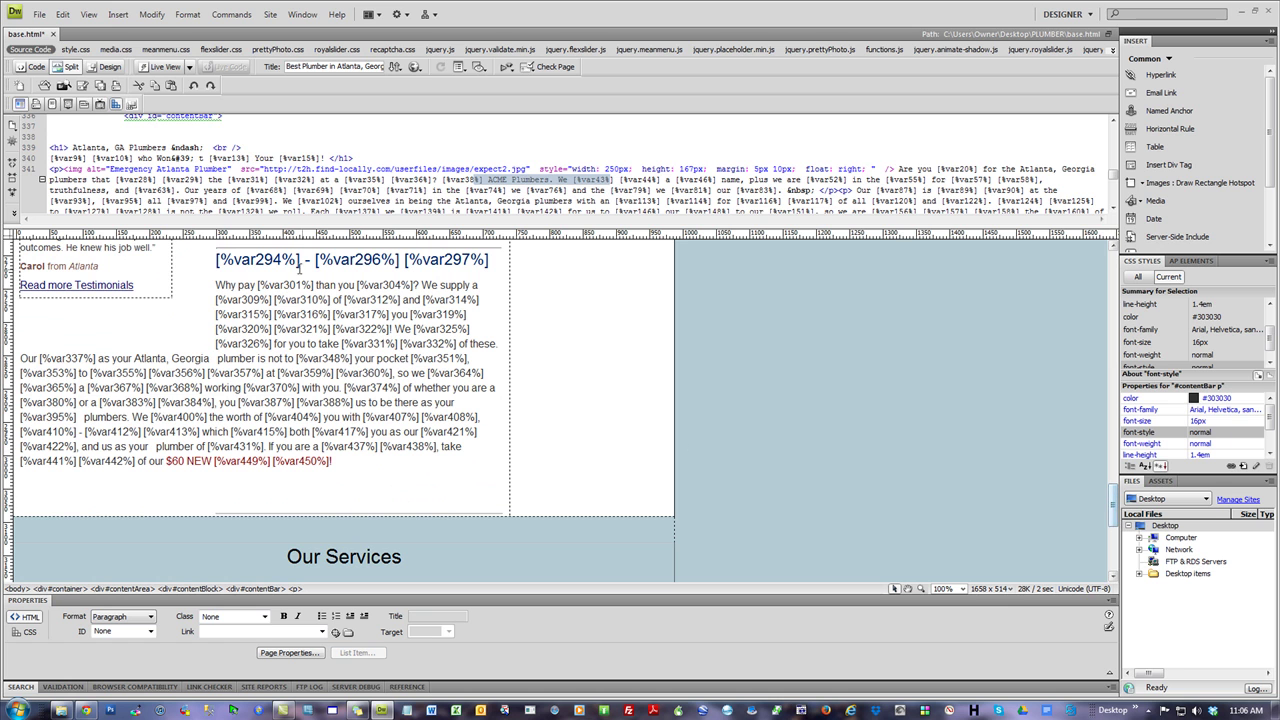
drag(306, 263, 215, 261)
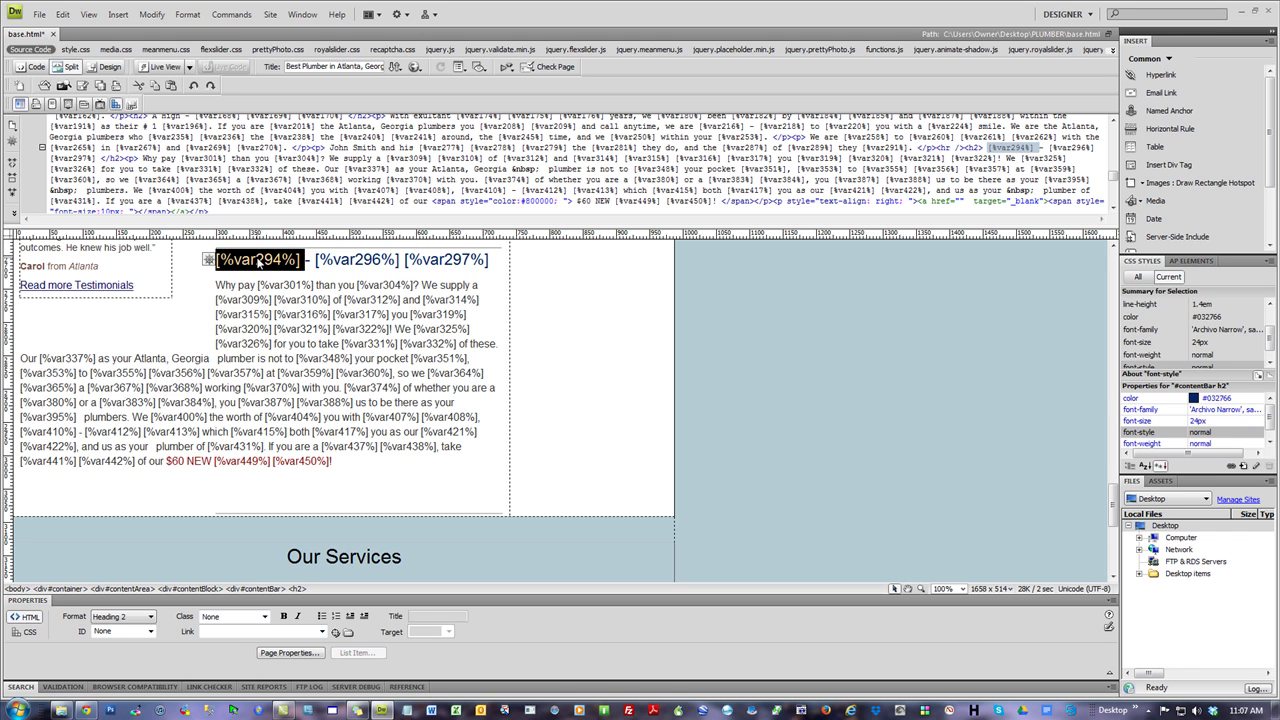
click(497, 260)
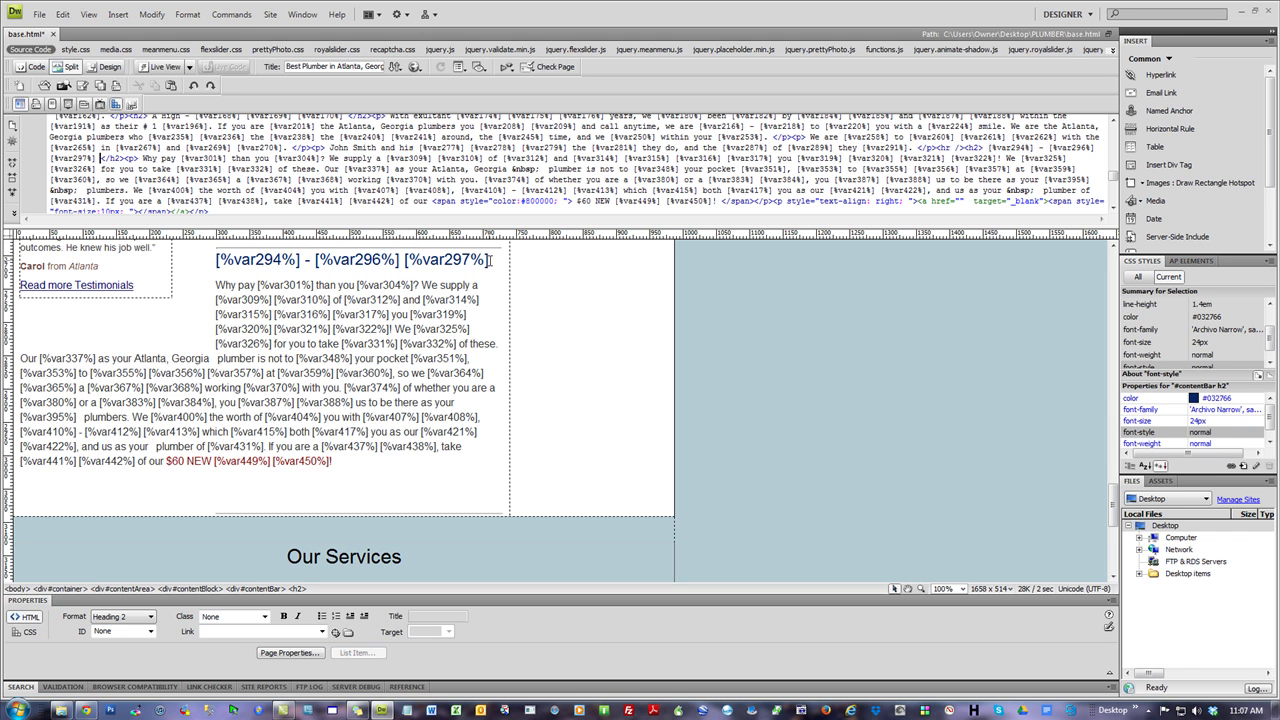
drag(493, 260, 214, 260)
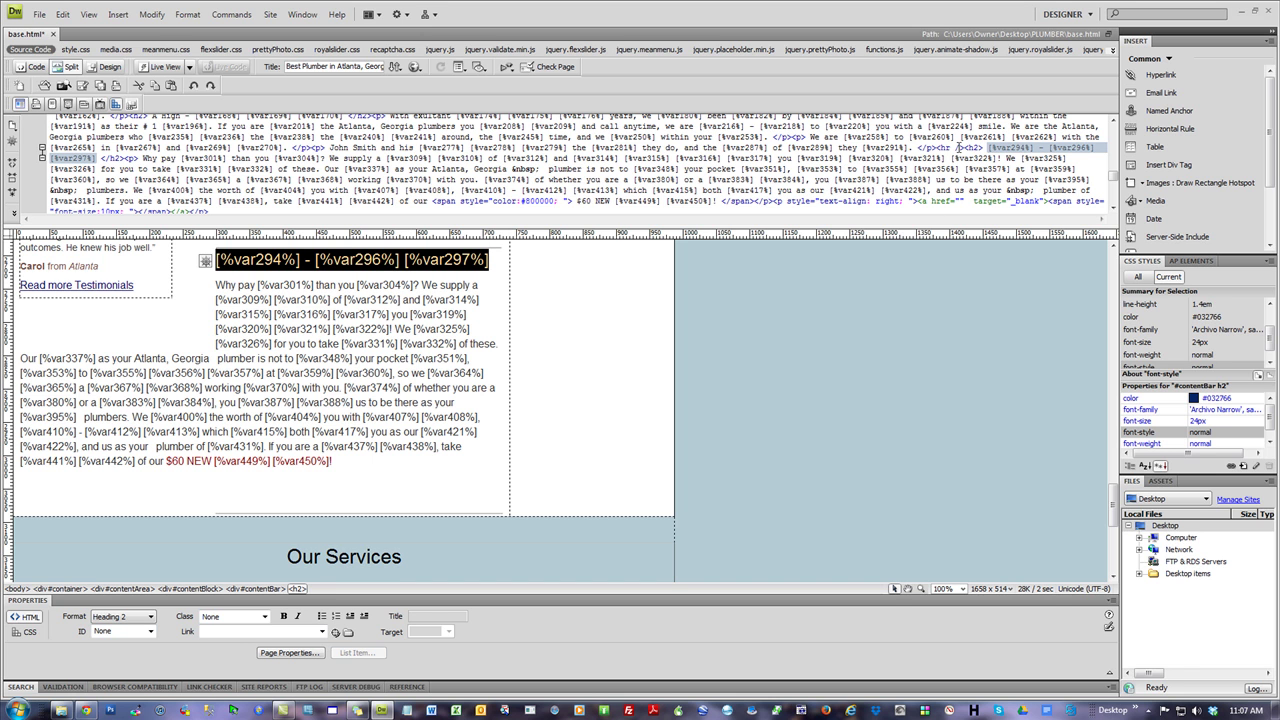
Locate the tag of the horizontal rule above the [%var294%] heading in the code.
click(418, 330)
scroll(435, 349, up, 3)
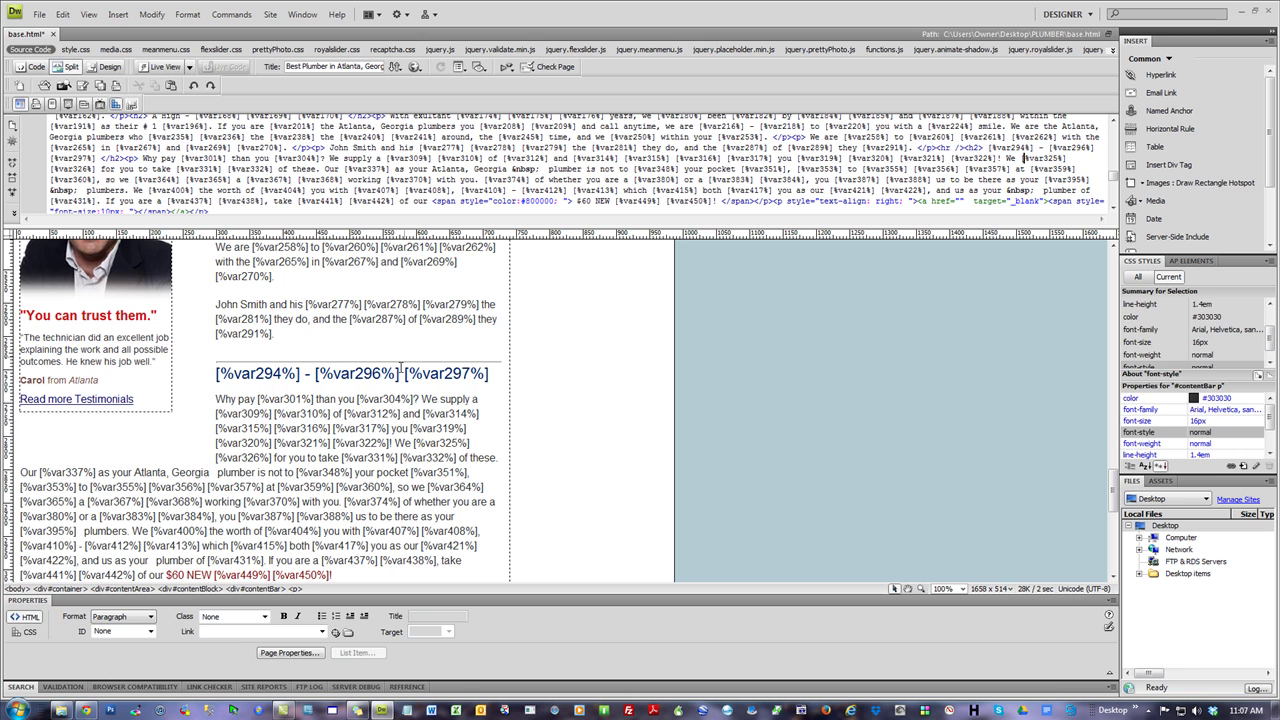
click(403, 360)
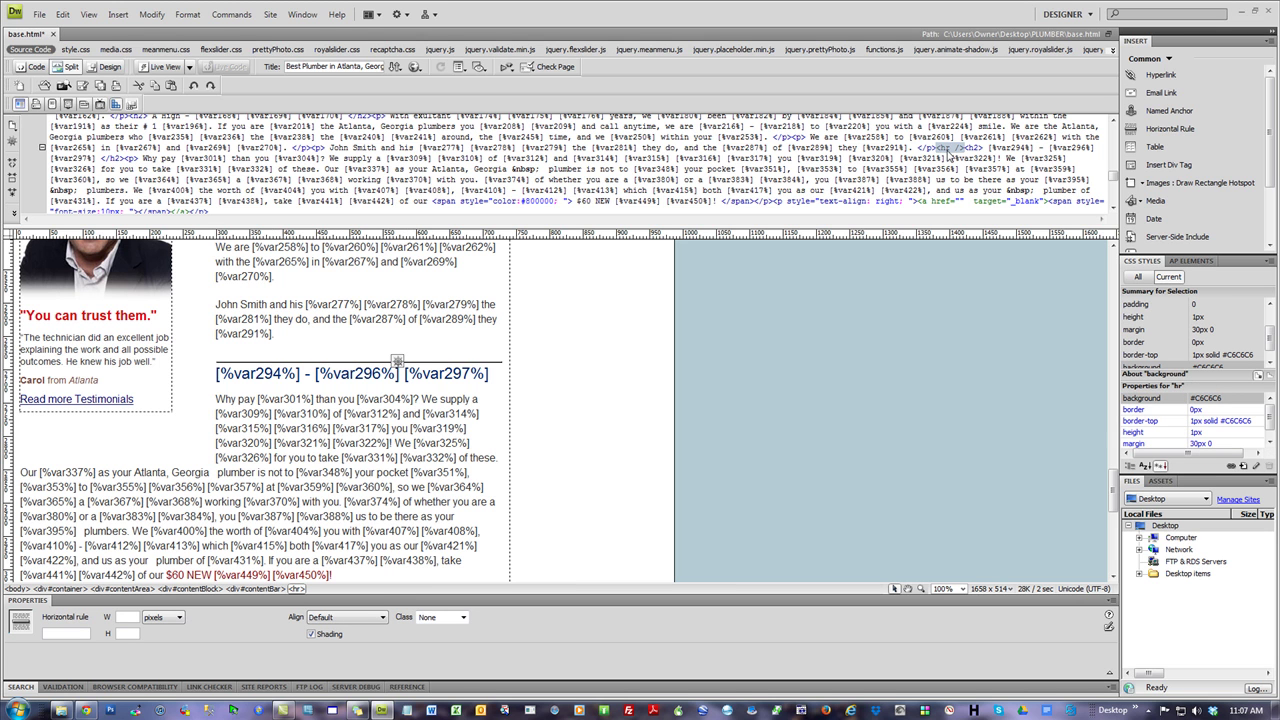
click(339, 488)
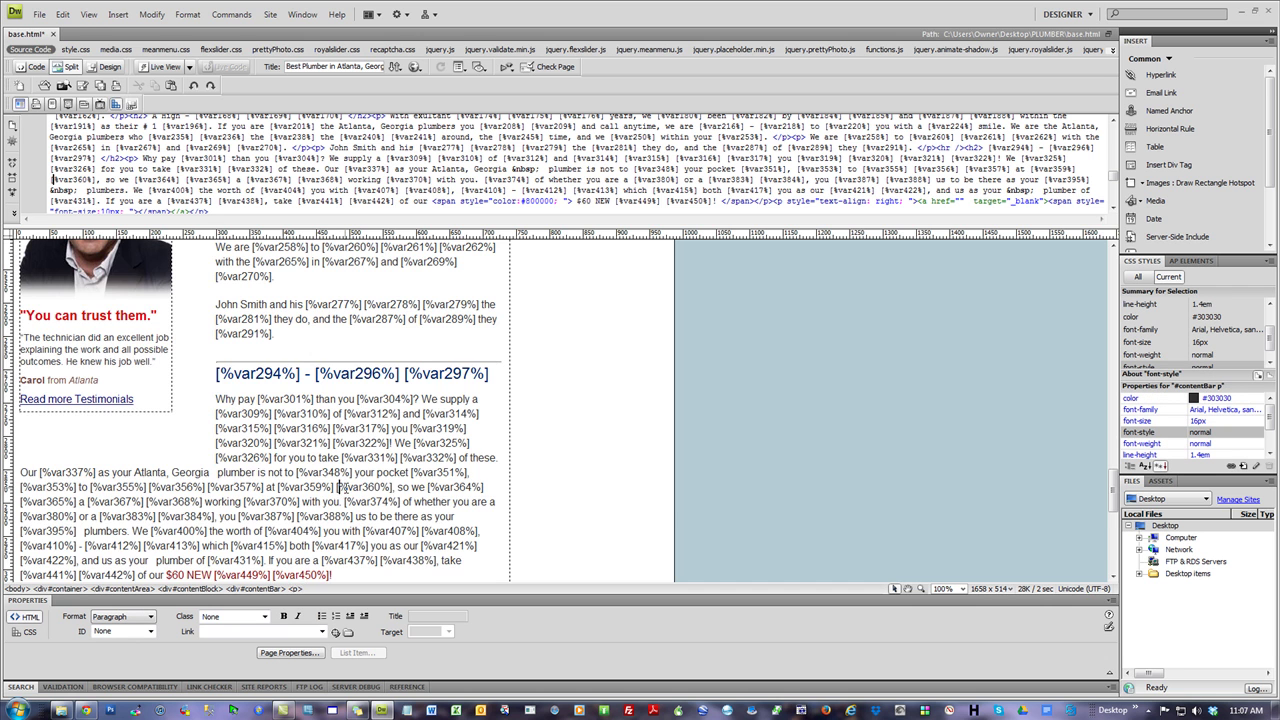
Delete the [%var20%] variable after "Are you" in the first content paragraph and save all open files.
scroll(350, 480, down, 4)
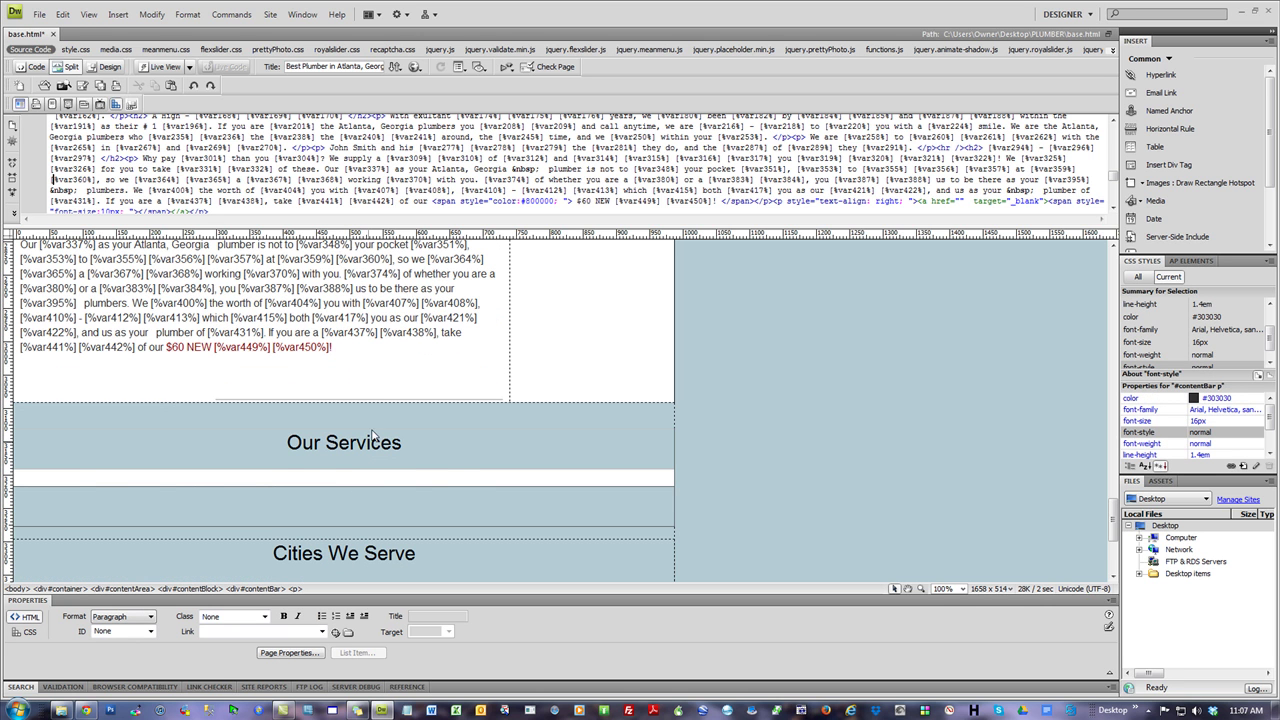
scroll(372, 362, up, 5)
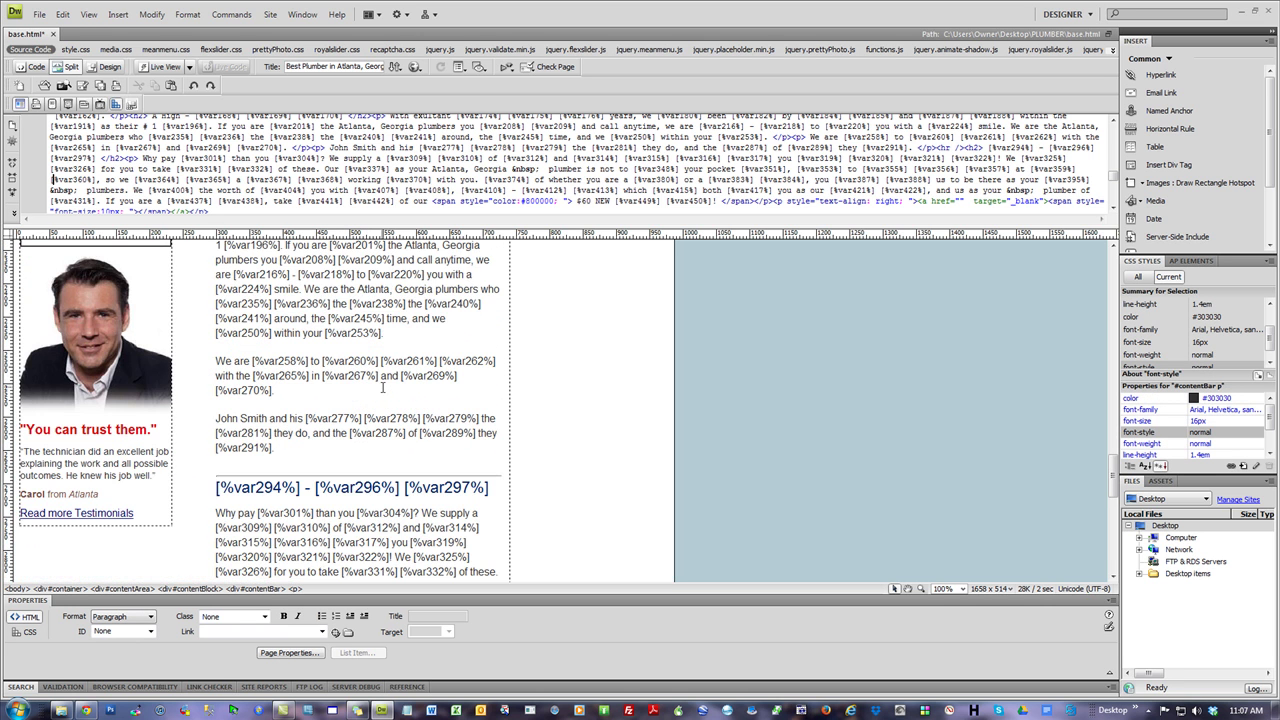
scroll(382, 388, up, 3)
scroll(404, 392, up, 3)
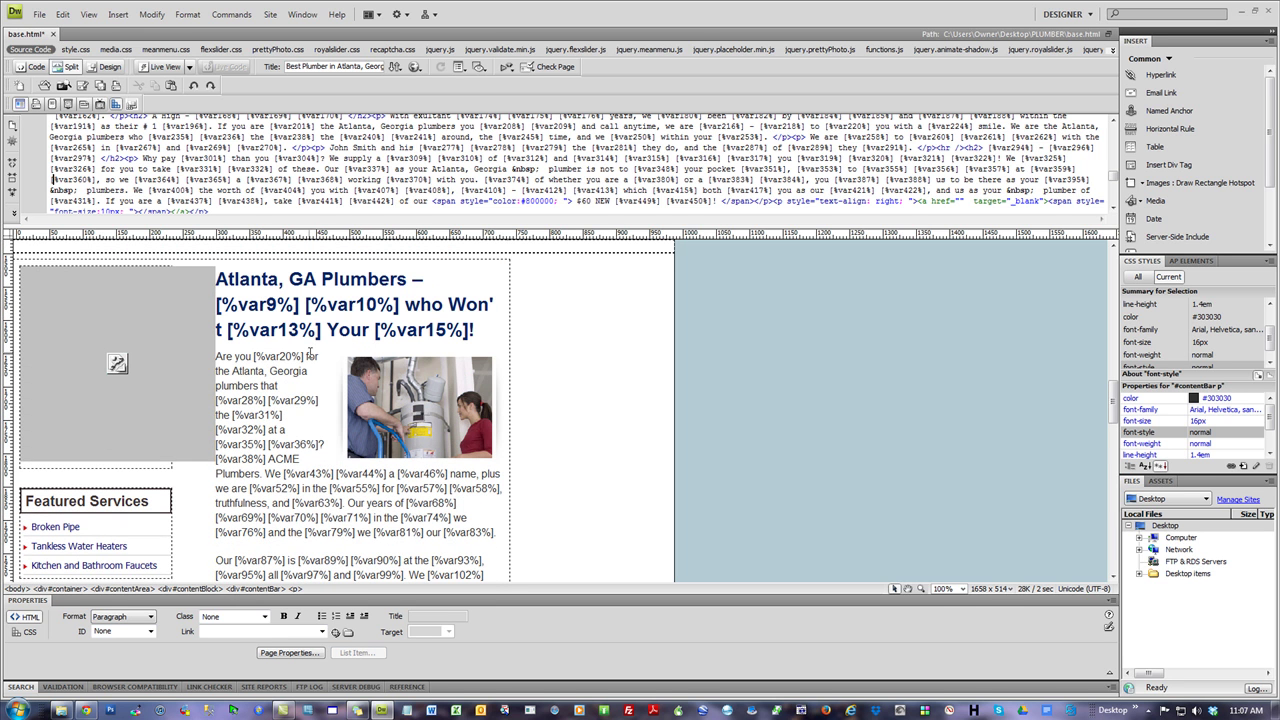
drag(303, 356, 251, 356)
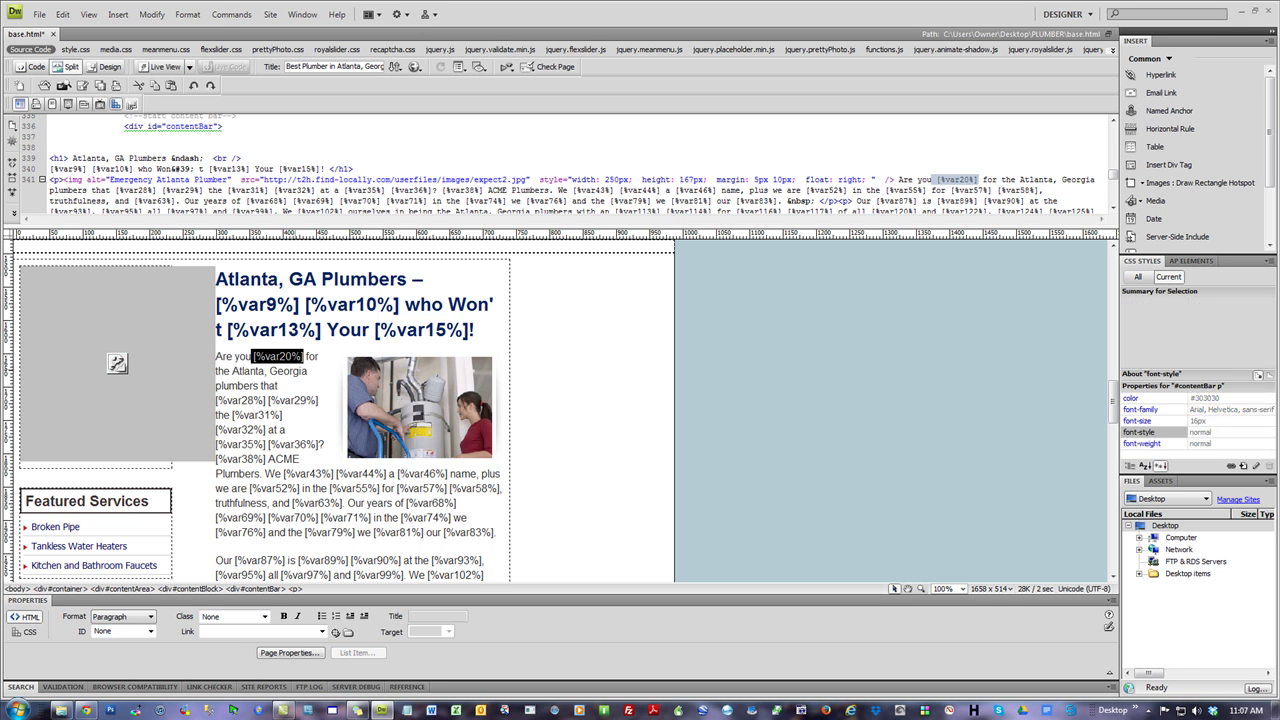
key(Delete)
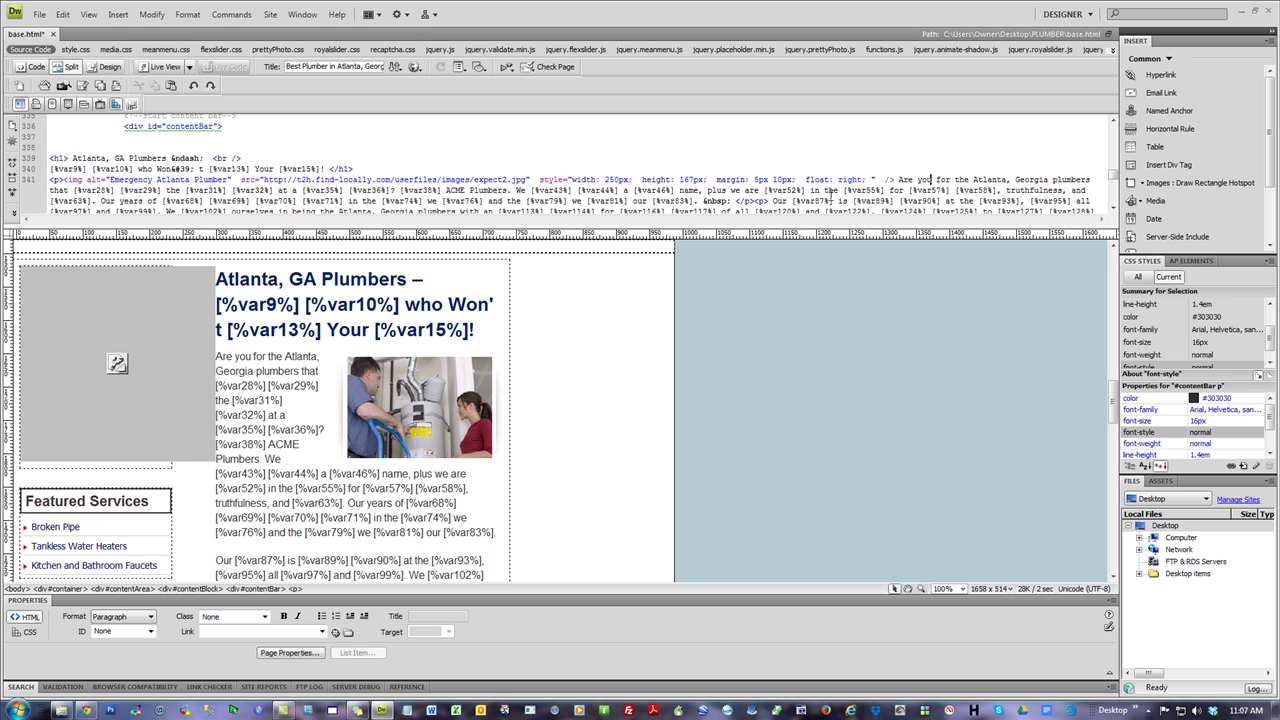
click(40, 14)
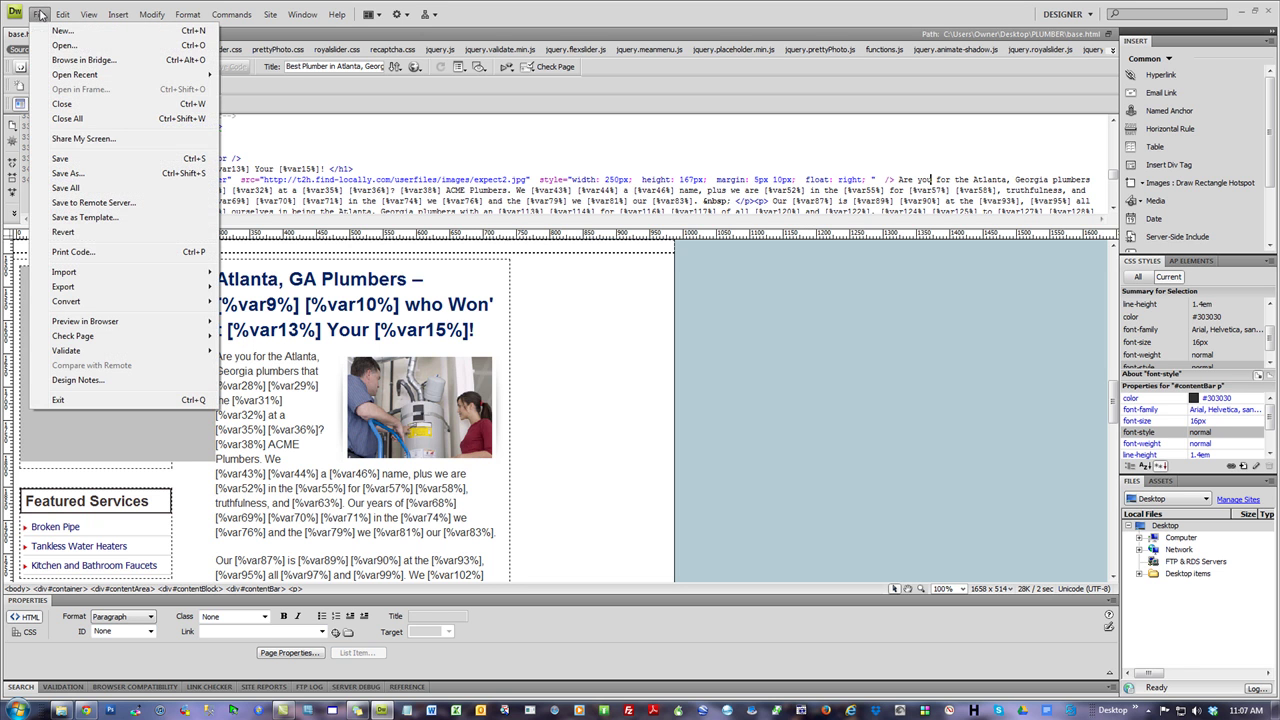
click(79, 190)
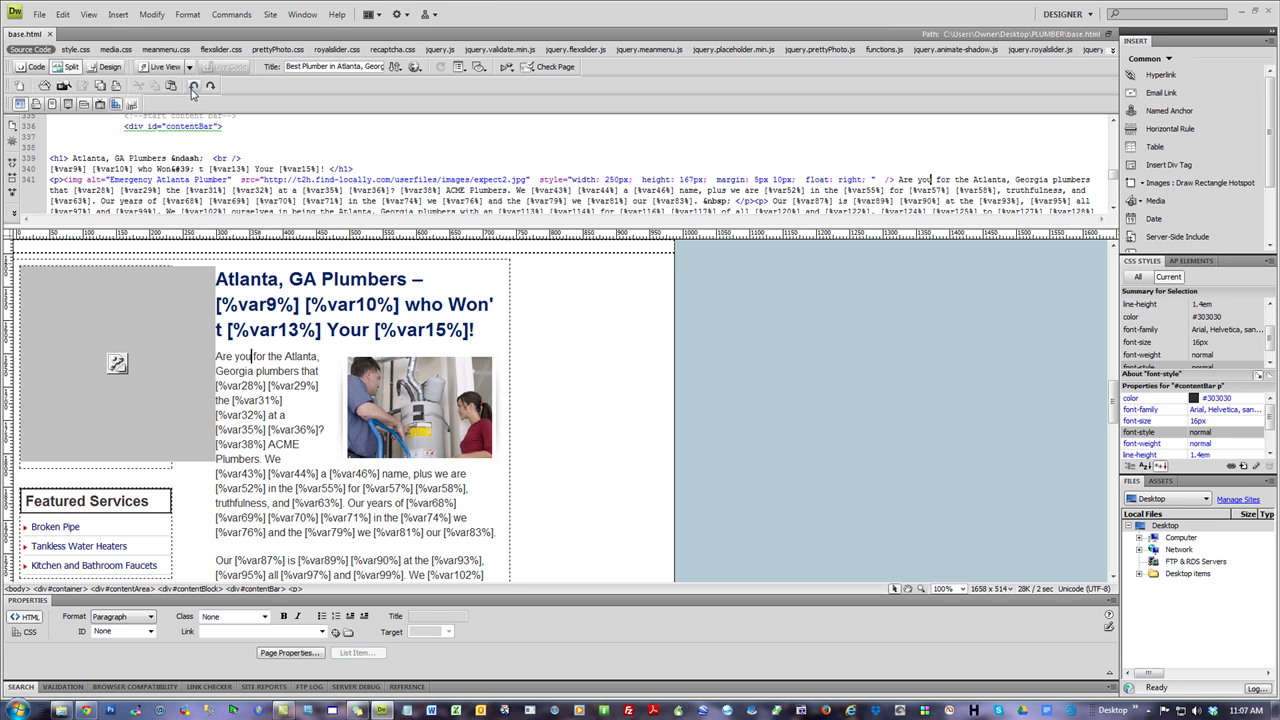
Restore the window to a smaller size, undo and redo the [%var20%] deletion, and move the window aside to reveal the PLUMBER folder.
click(1253, 11)
drag(530, 20, 1279, 33)
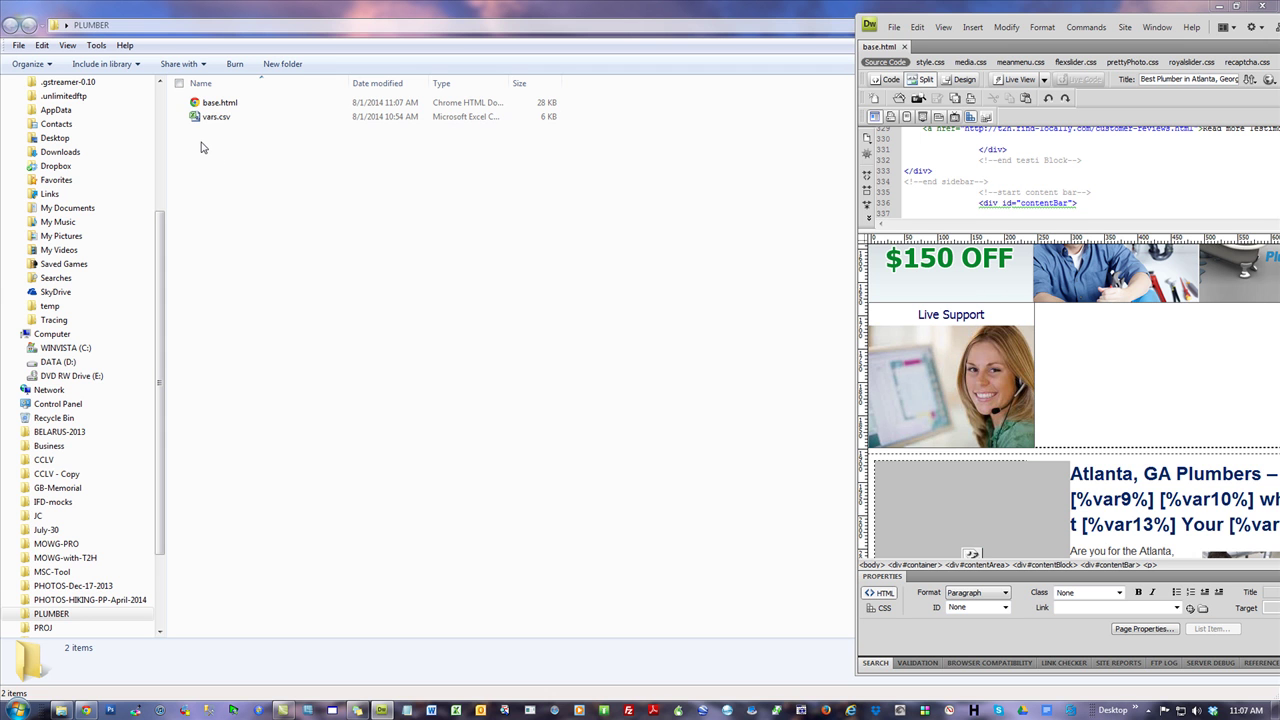
drag(1055, 22, 573, 24)
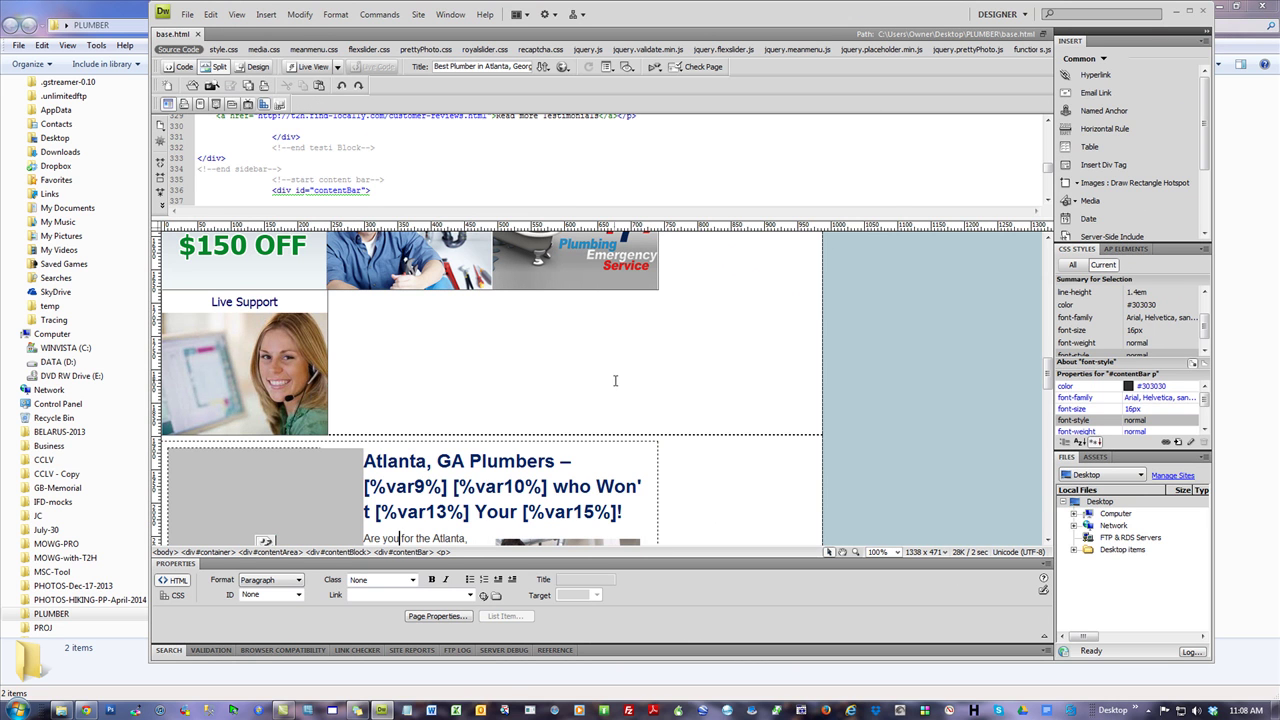
click(341, 86)
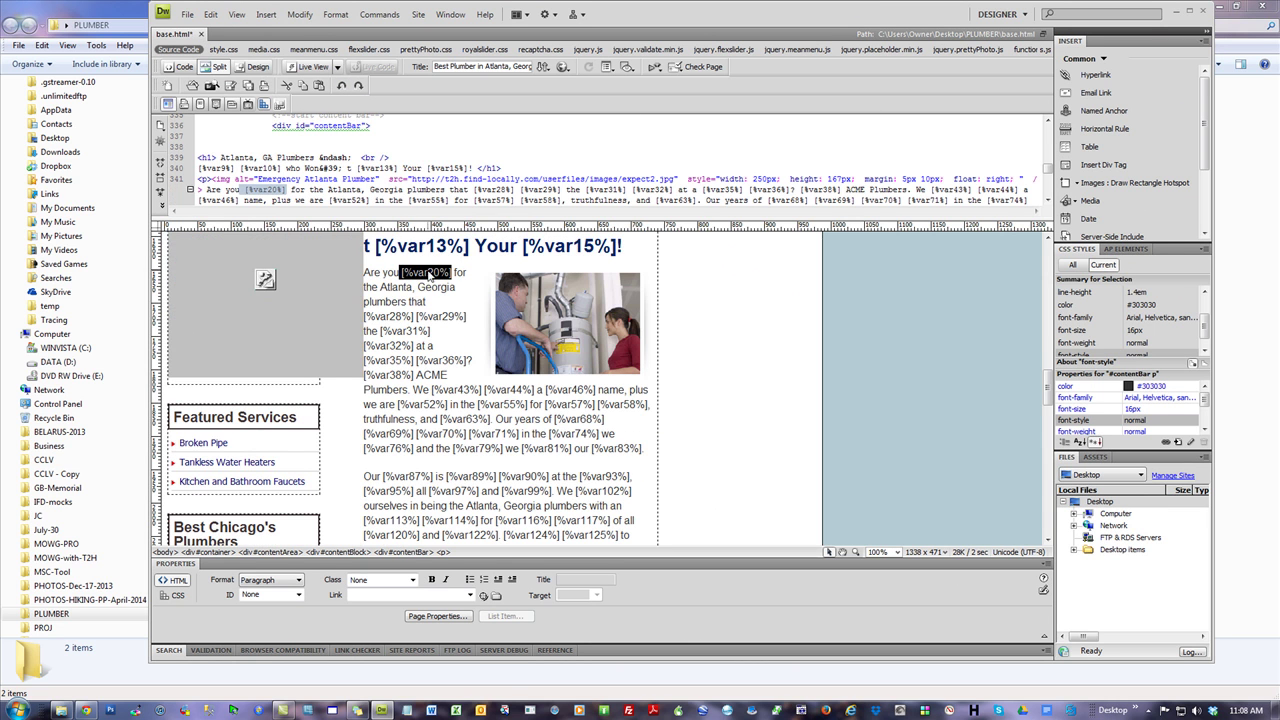
click(358, 87)
drag(641, 15, 1276, 153)
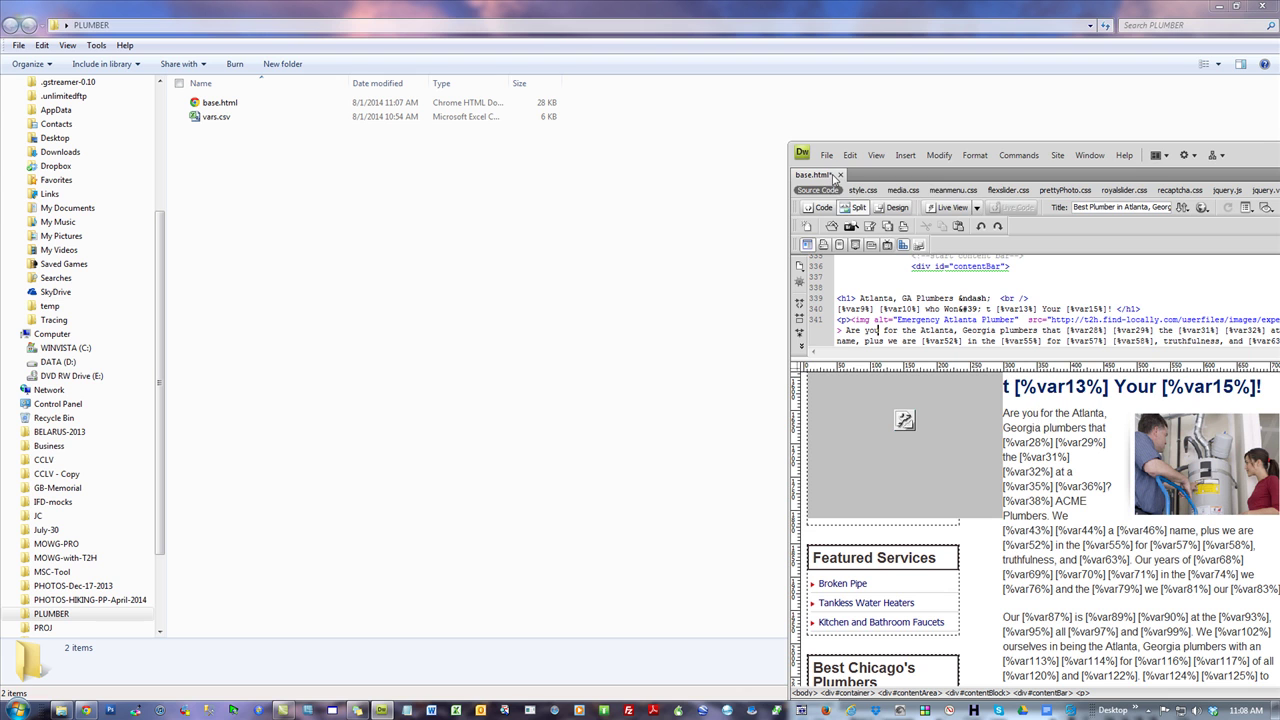
Save base.html with its changes and open vars.csv from the PLUMBER folder in Excel.
key(ctrl+s)
click(827, 155)
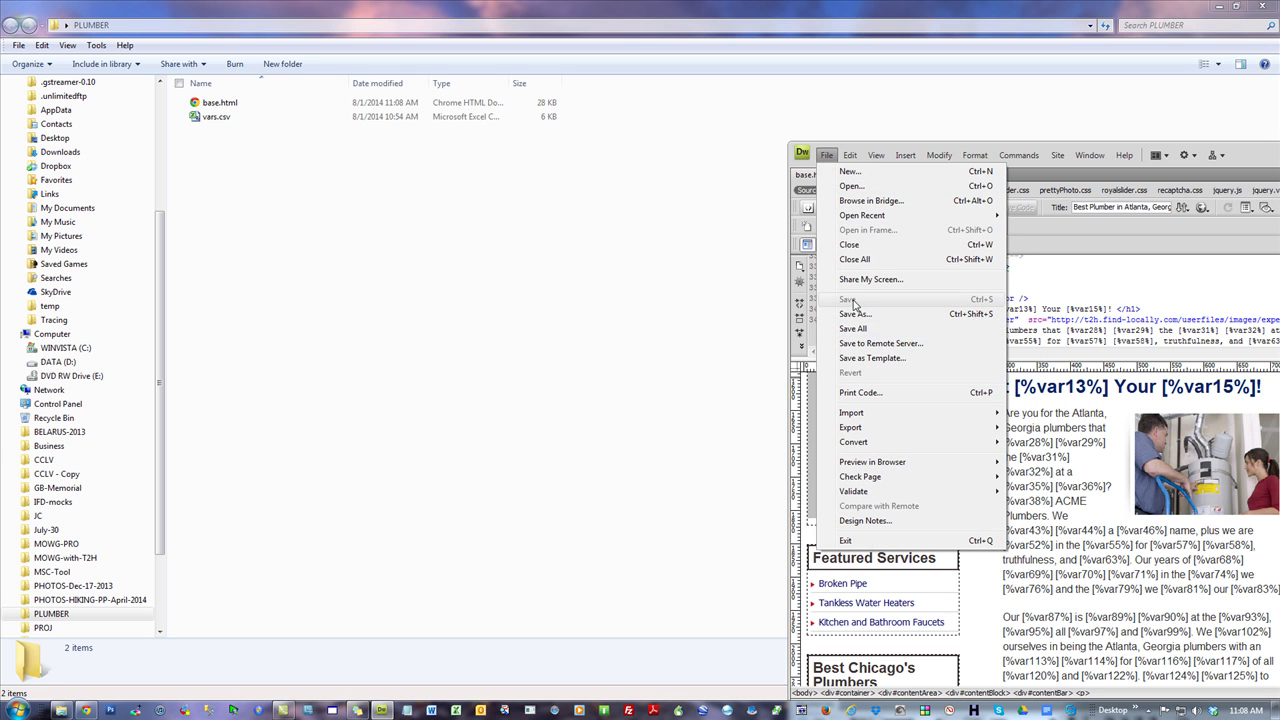
click(853, 328)
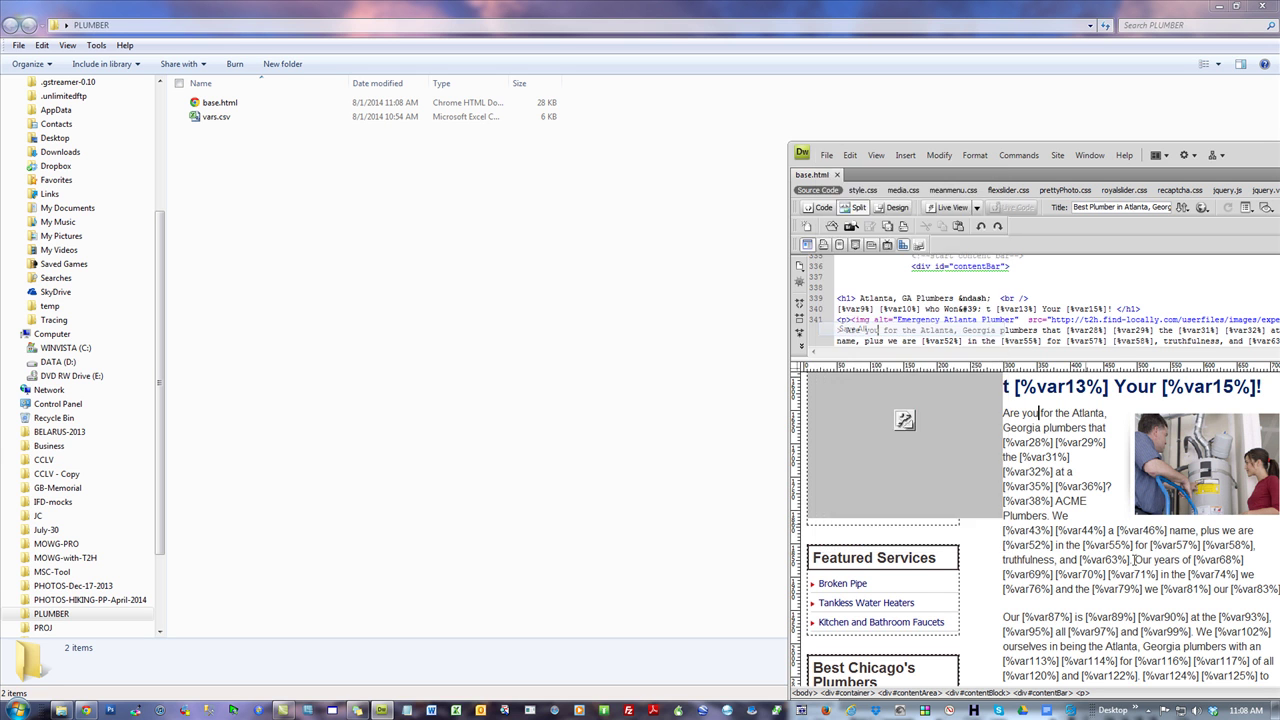
double_click(216, 117)
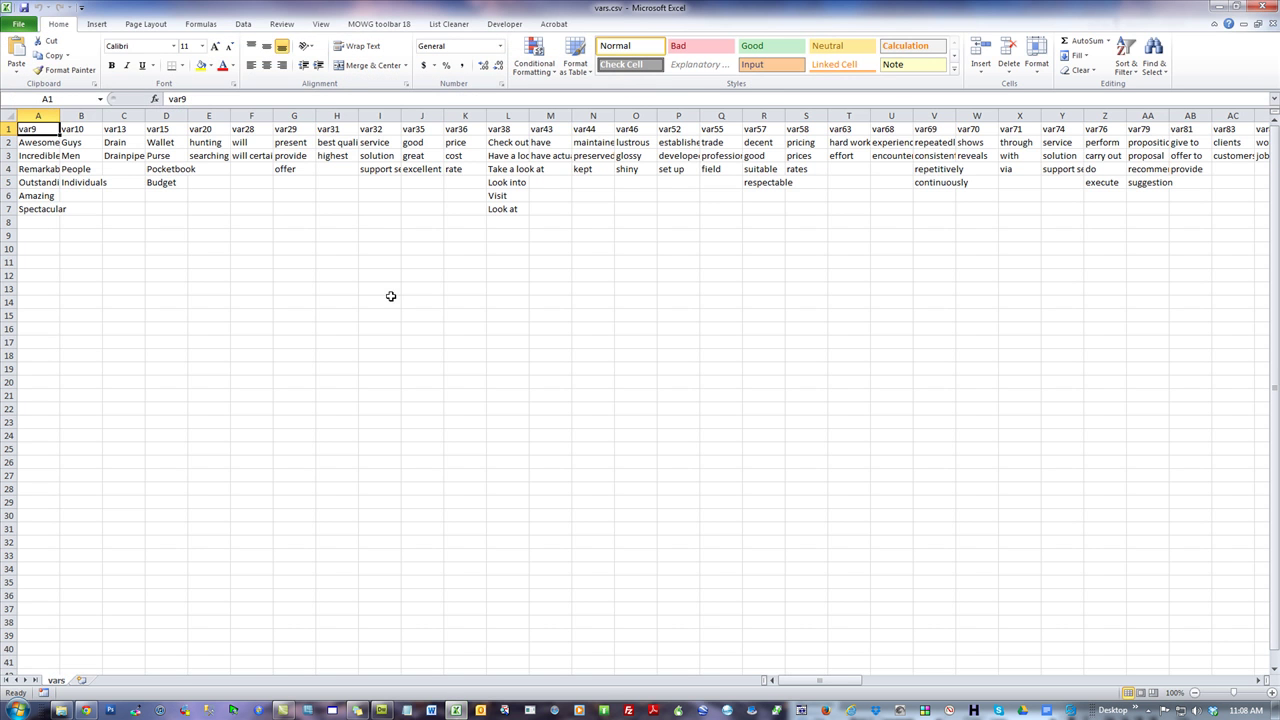
Clear the contents of the var20 cells E1:E6, including the header.
drag(208, 131, 205, 196)
right_click(208, 165)
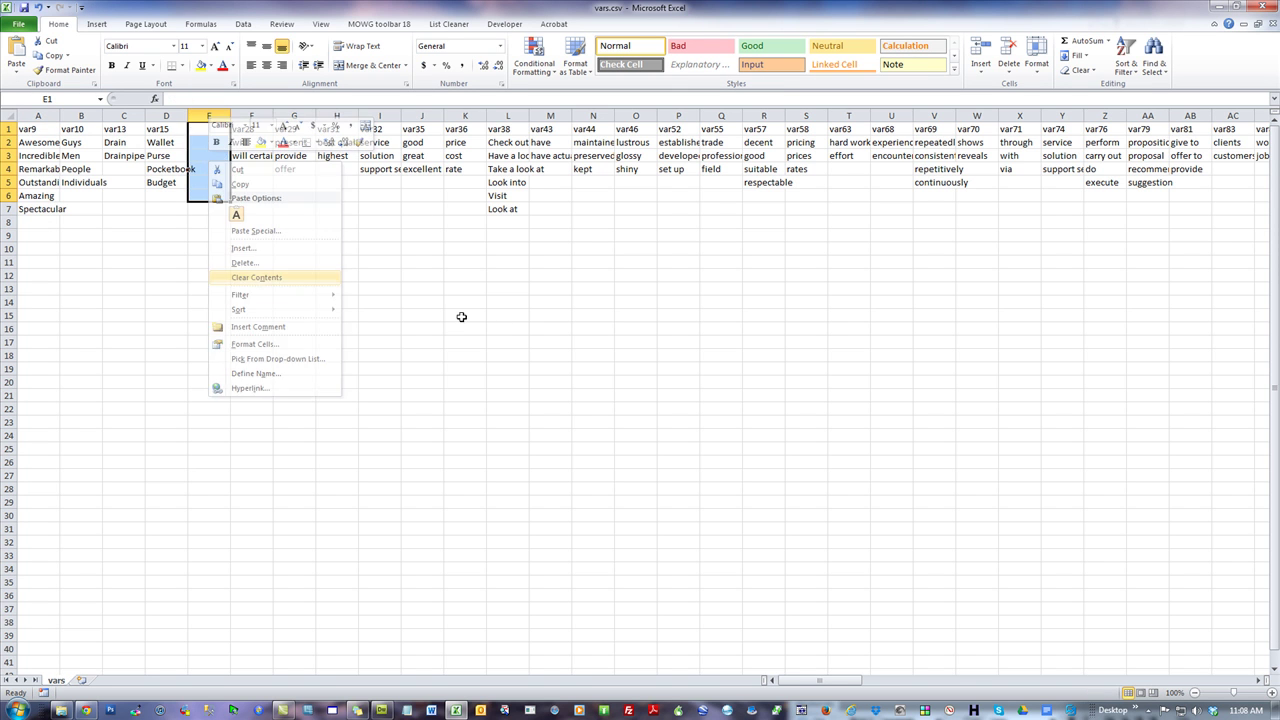
click(270, 277)
click(500, 318)
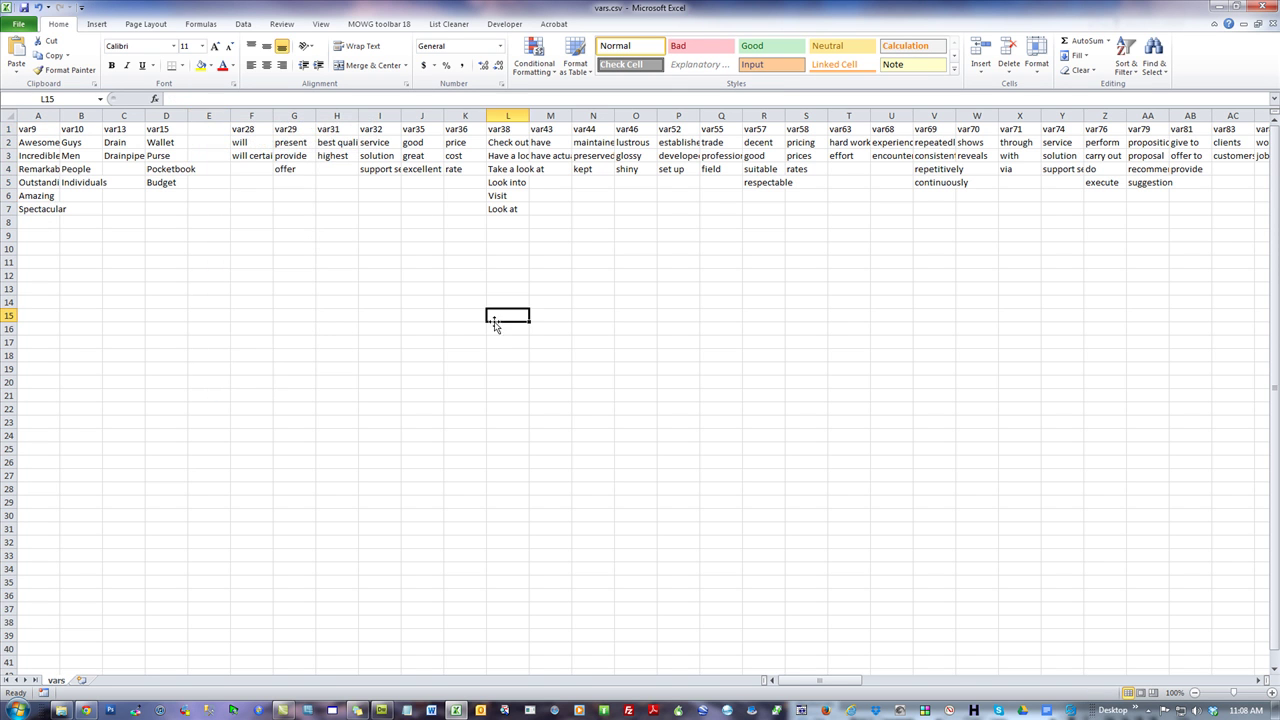
Delete the emptied column E, and undo both the deletion and the clearing of the var20 cells.
click(208, 115)
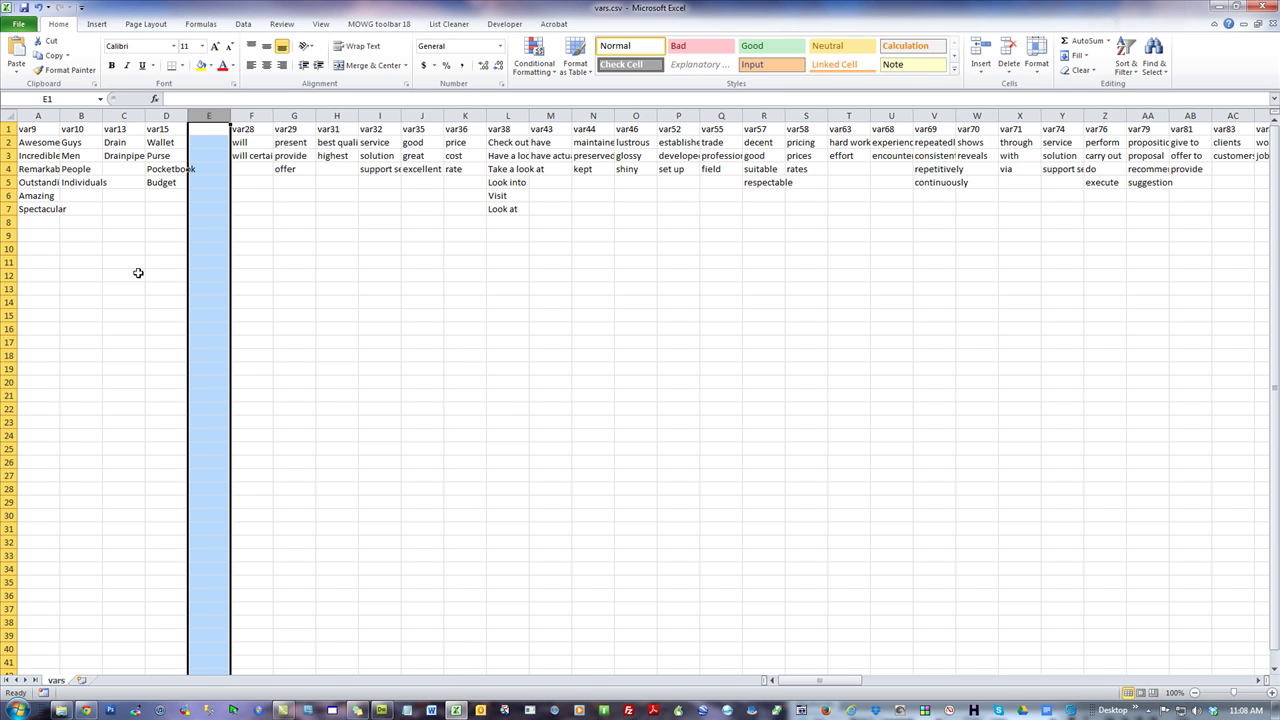
right_click(211, 206)
click(247, 309)
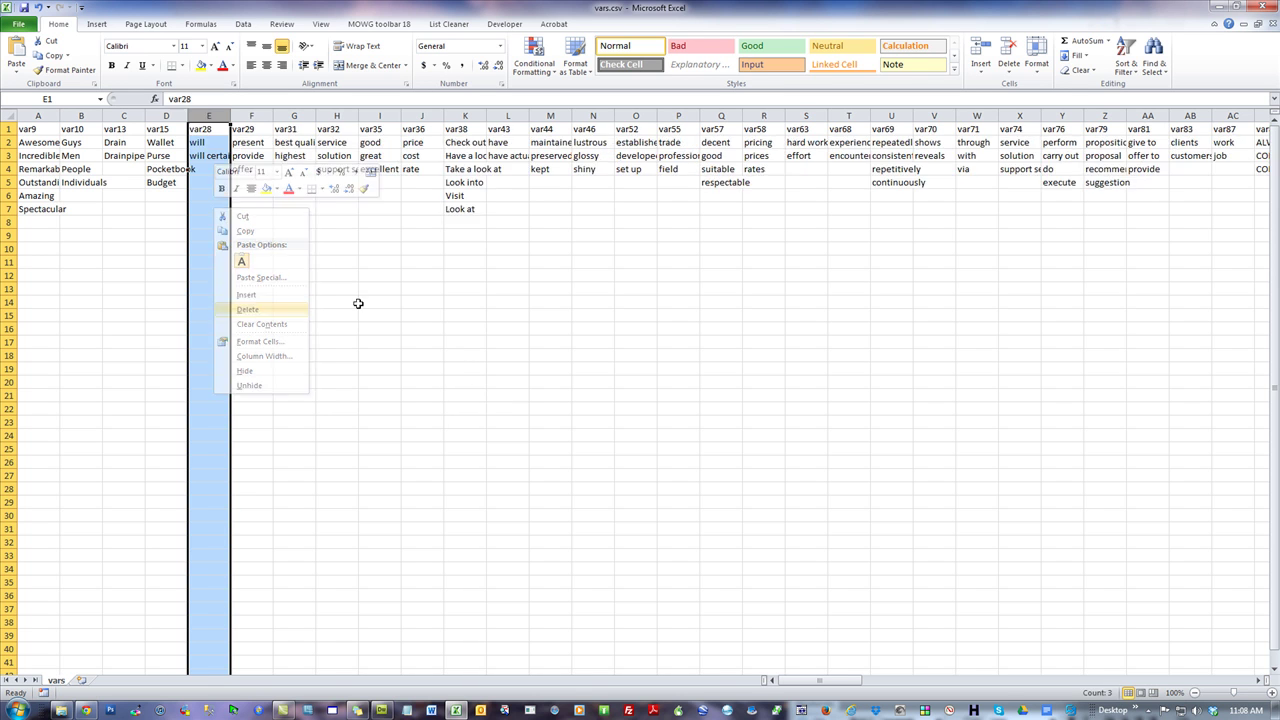
click(358, 303)
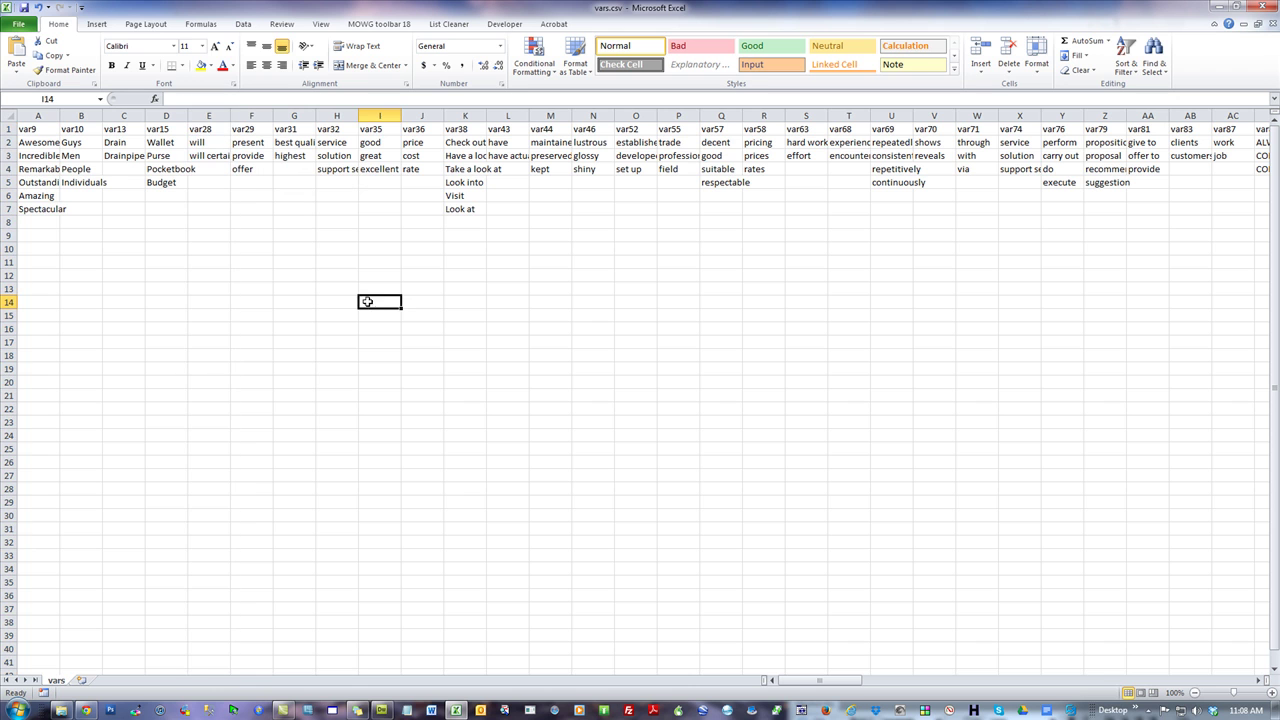
click(37, 7)
click(414, 326)
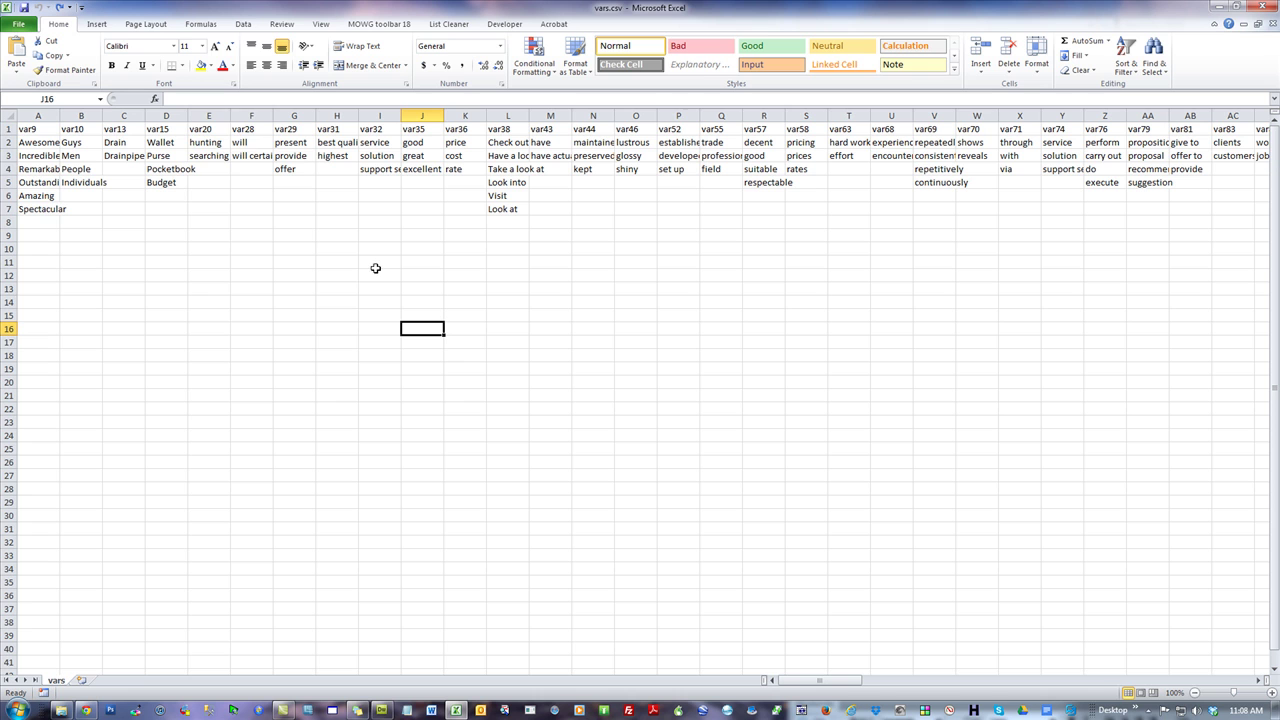
Delete the entire var20 column, and undo that deletion.
click(208, 116)
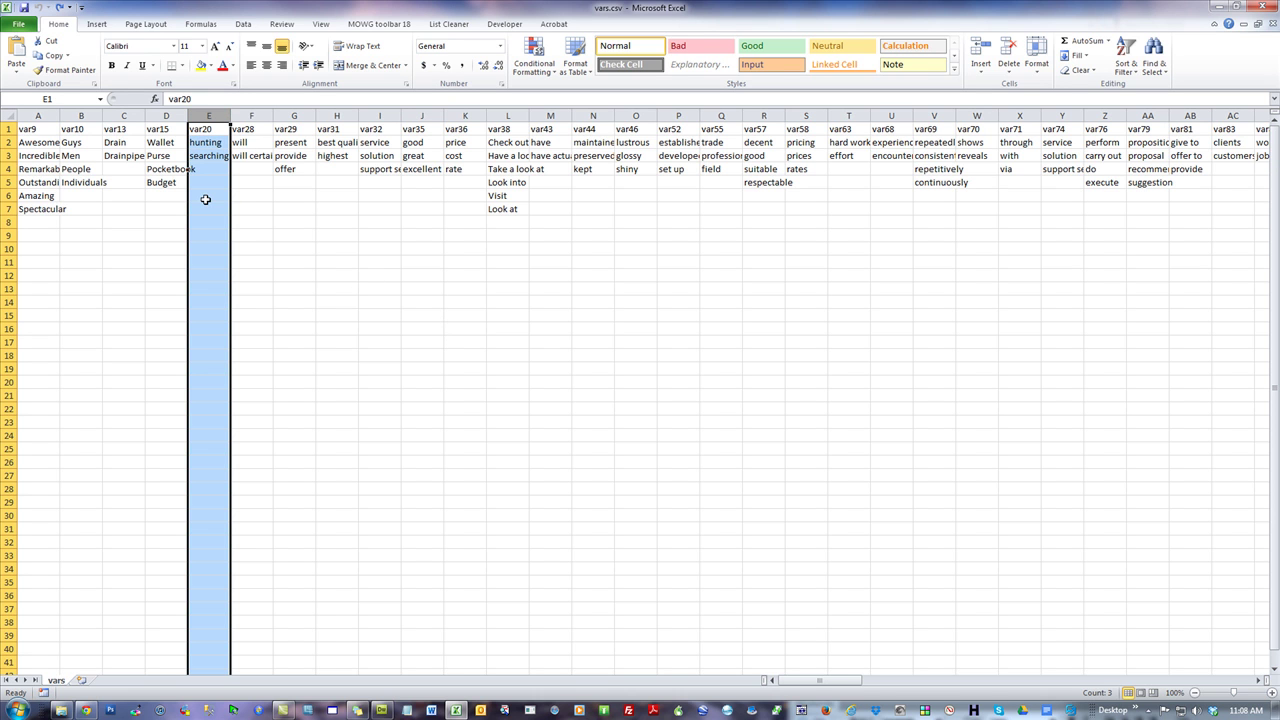
right_click(205, 200)
click(252, 297)
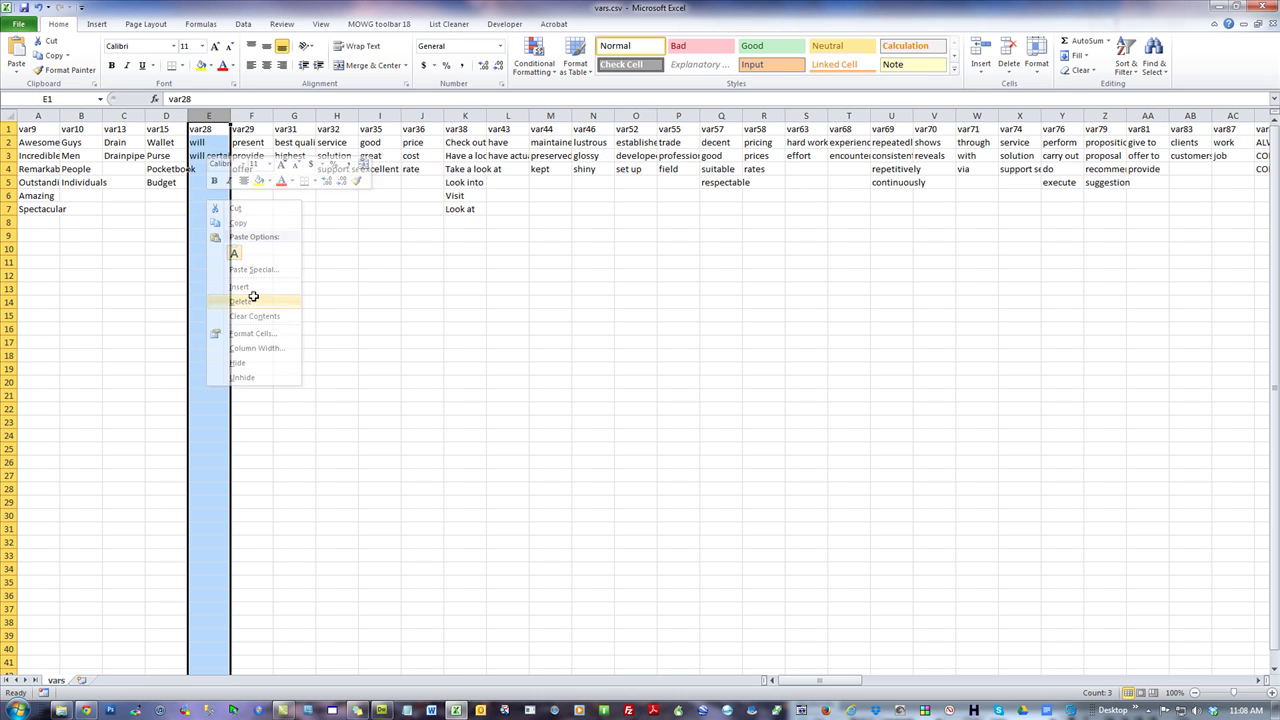
click(467, 271)
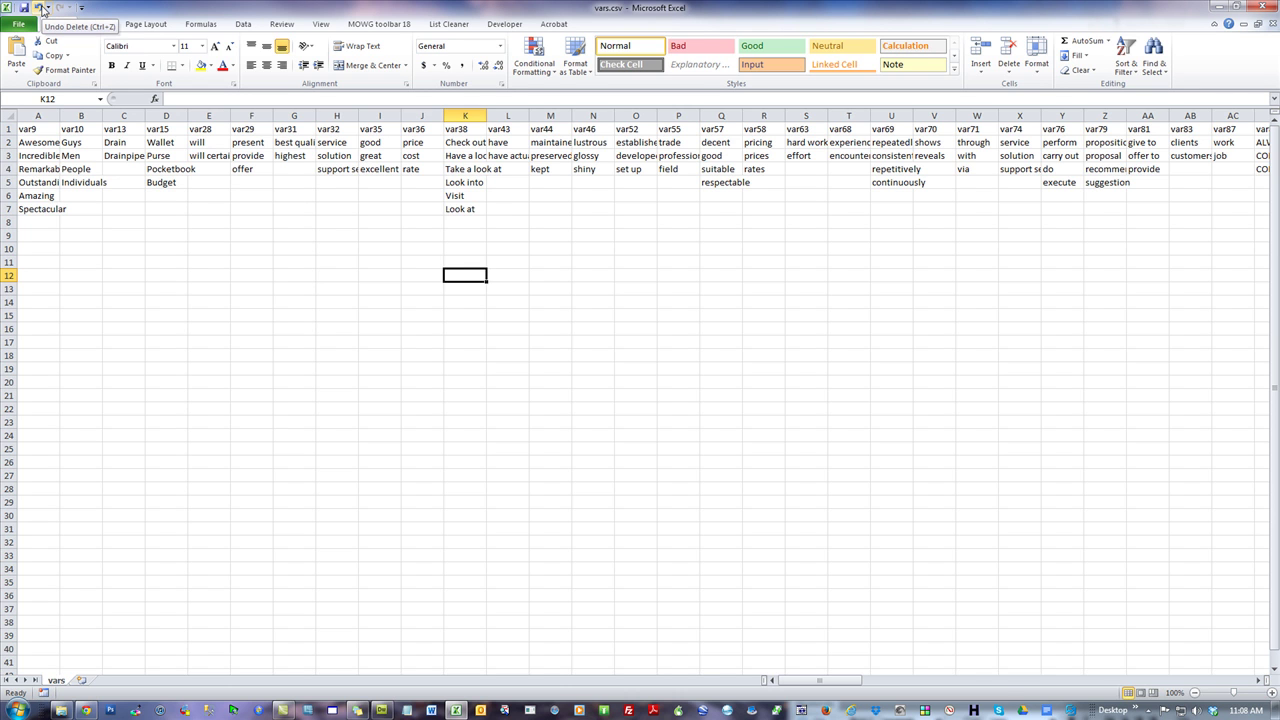
click(41, 8)
click(122, 234)
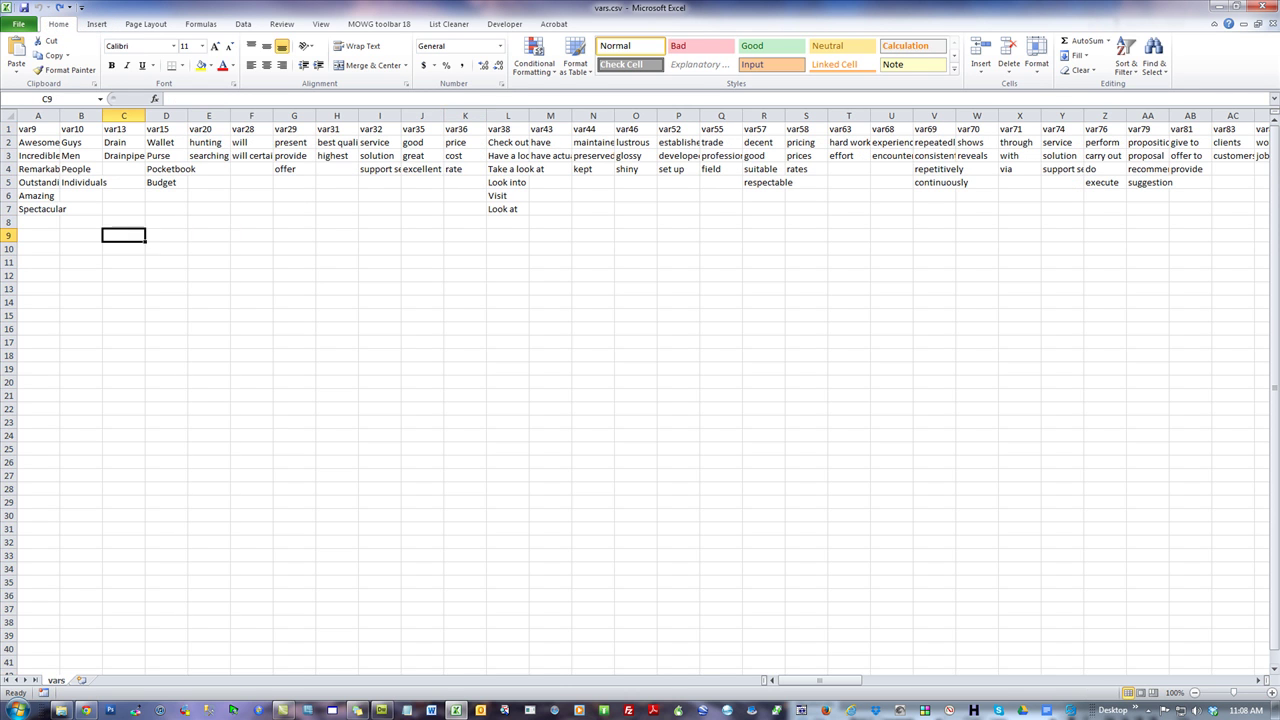
Switch back to Dreamweaver and look through the variables in the content paragraphs down to the "A High" section.
key(alt+Tab)
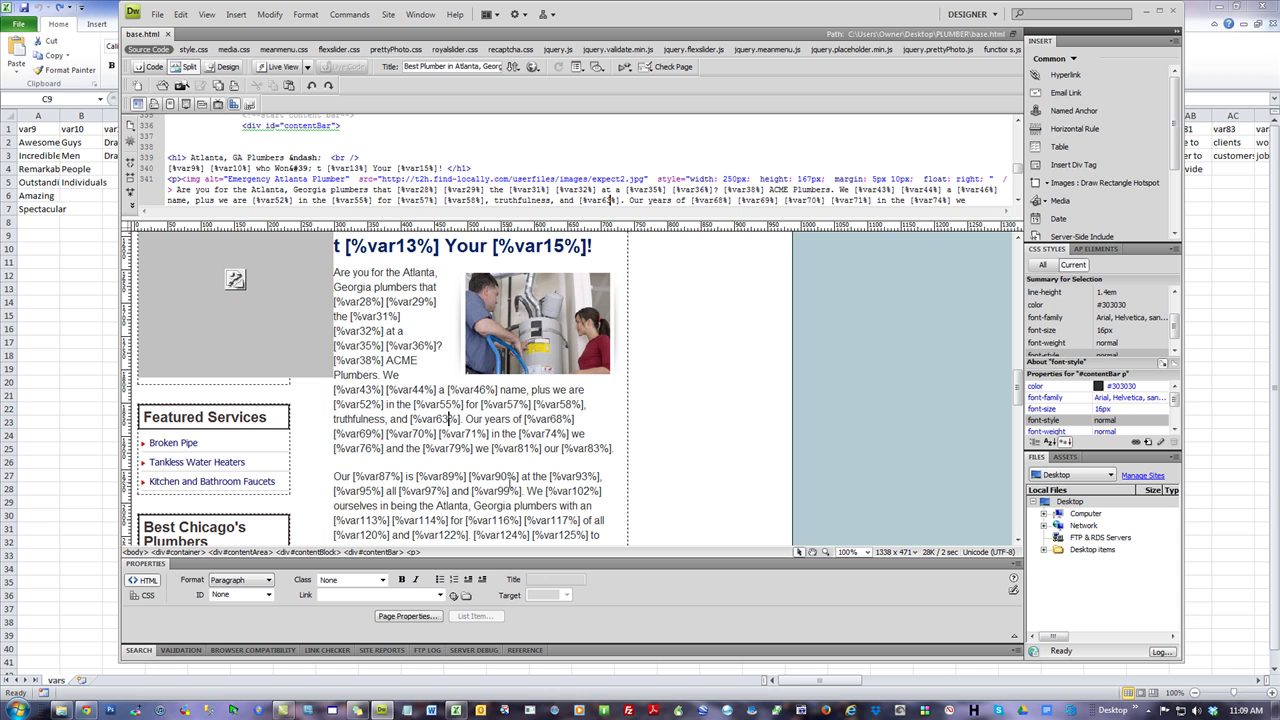
double_click(505, 520)
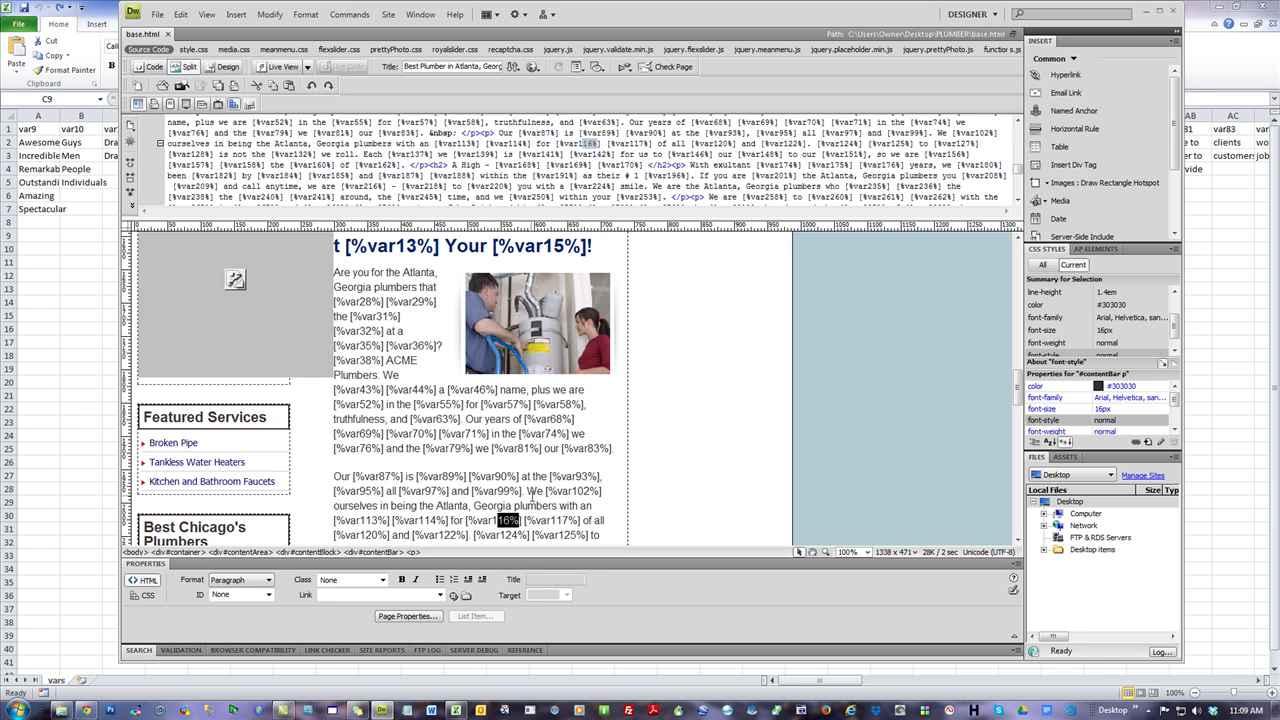
scroll(497, 500, down, 6)
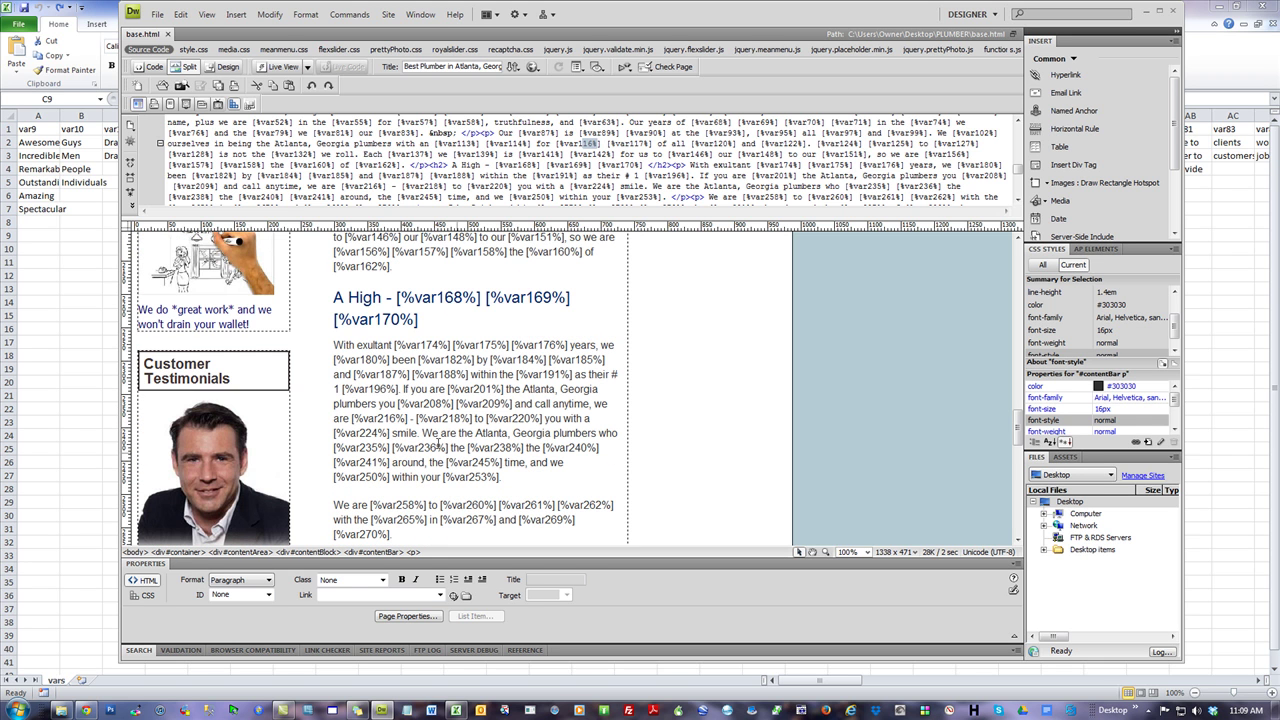
Look over the remaining variables of the page, then switch to Excel and save vars.csv, keeping the CSV format.
scroll(531, 462, down, 5)
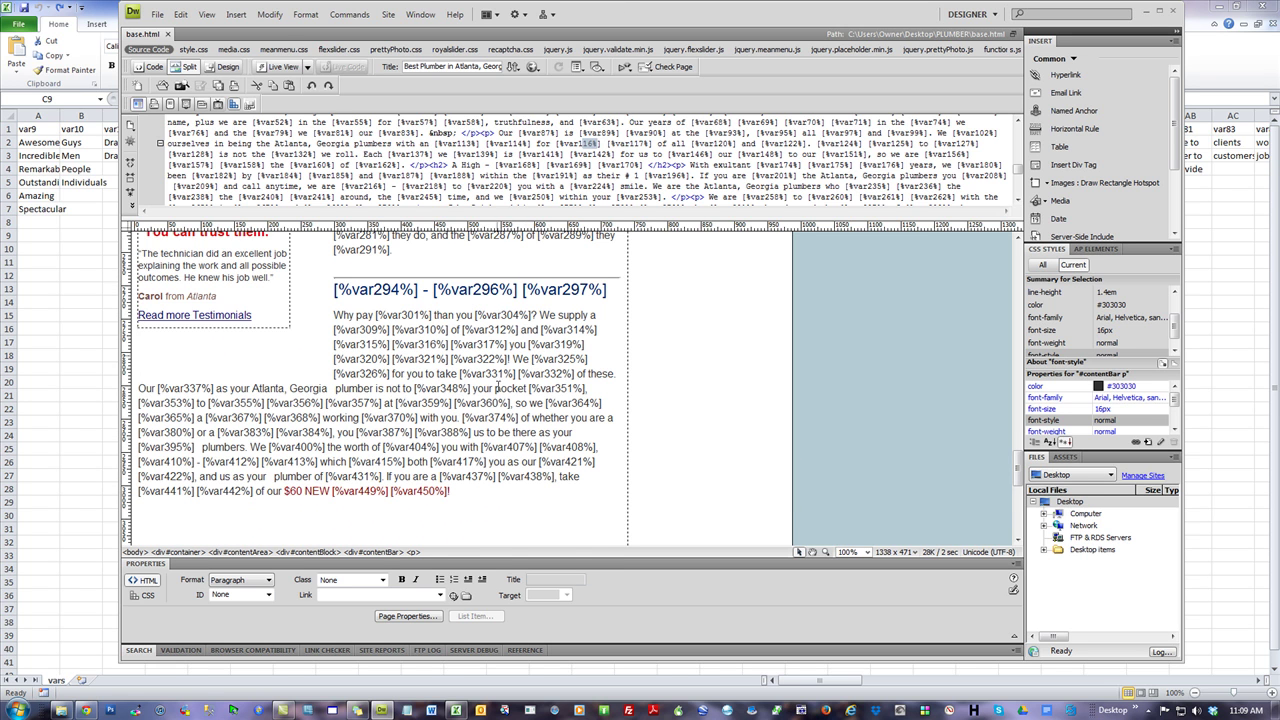
scroll(506, 320, up, 3)
key(alt+Tab)
click(218, 110)
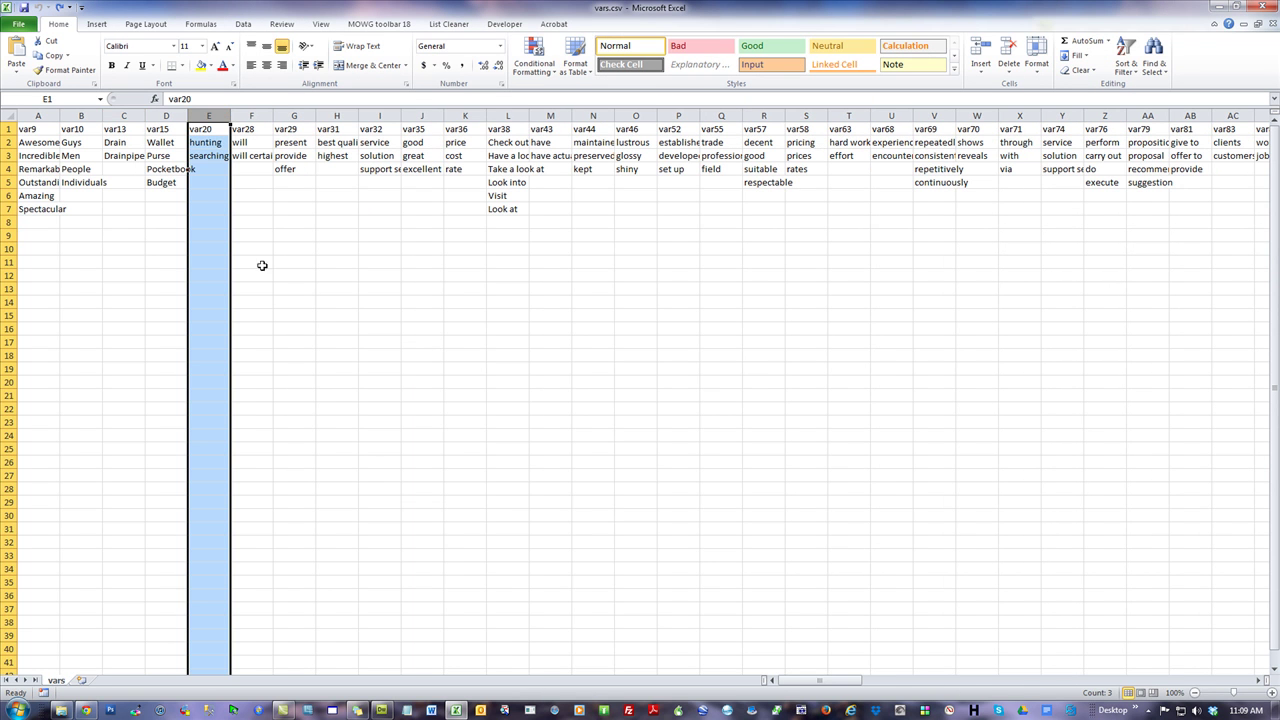
click(289, 222)
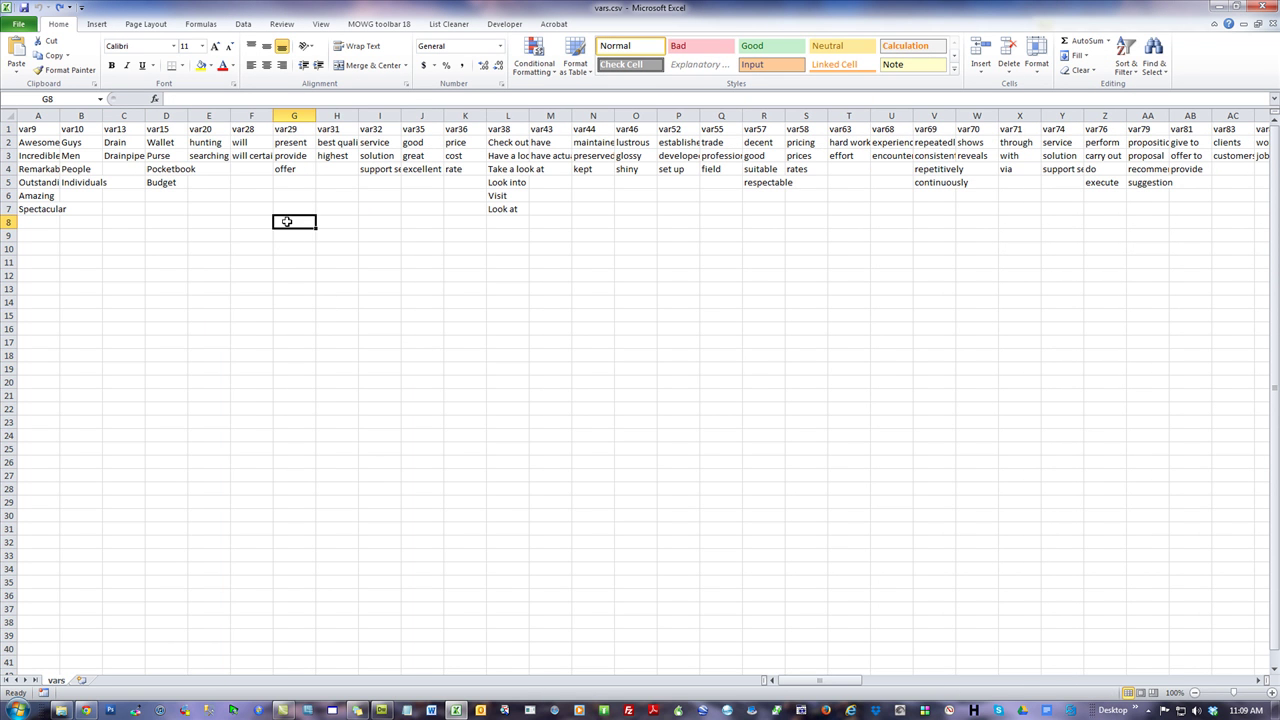
click(25, 7)
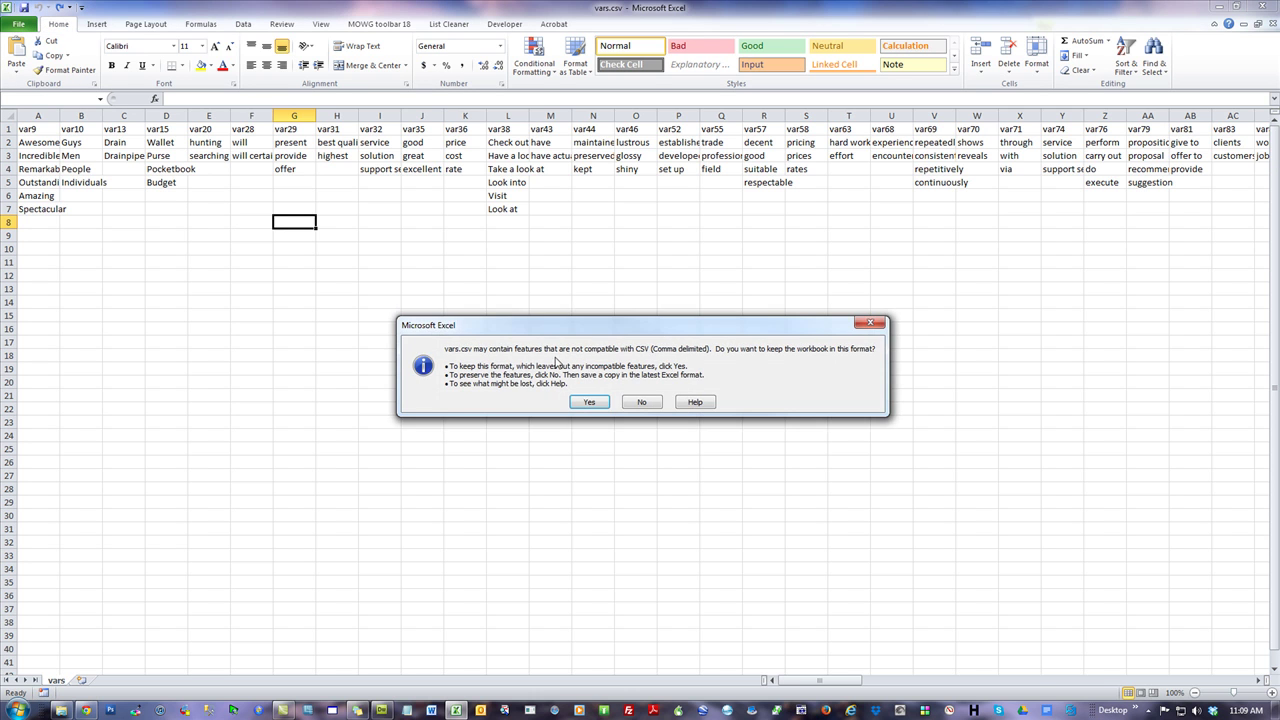
click(599, 404)
Switch back to Dreamweaver and append ", [%var20%]" to the meta keywords after "Atlanta emergency plumber".
click(218, 128)
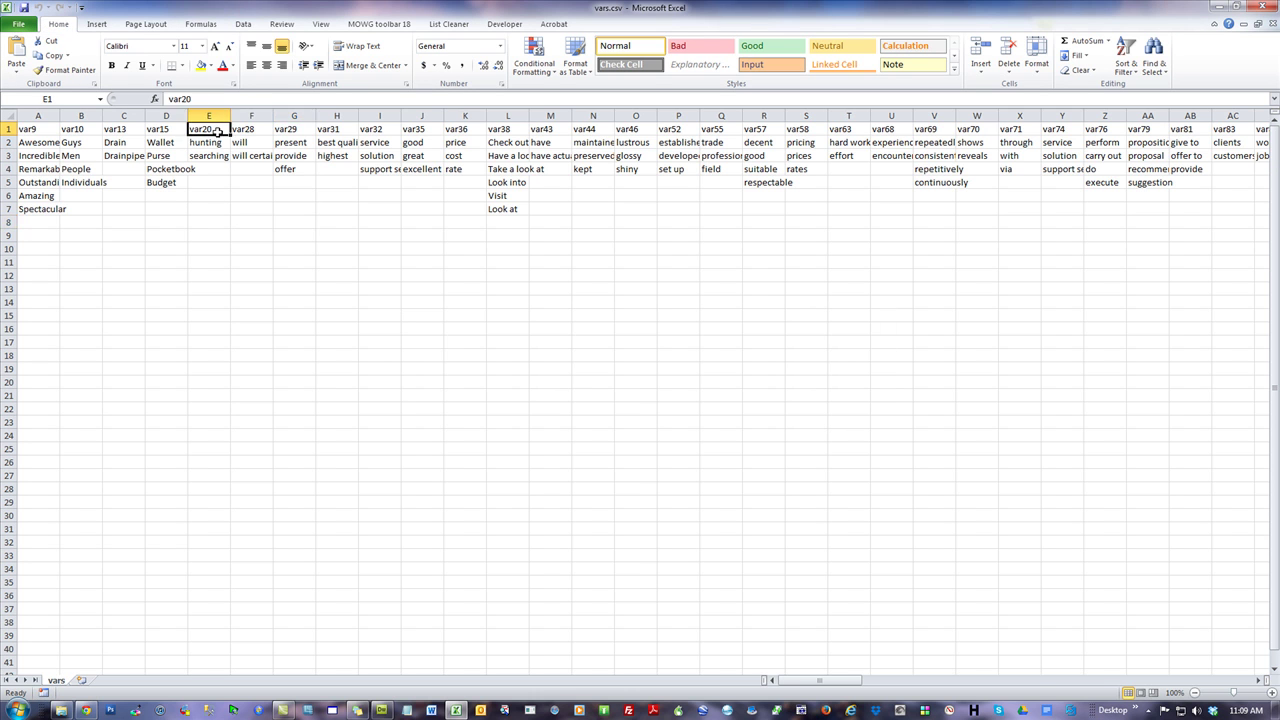
key(alt+Tab)
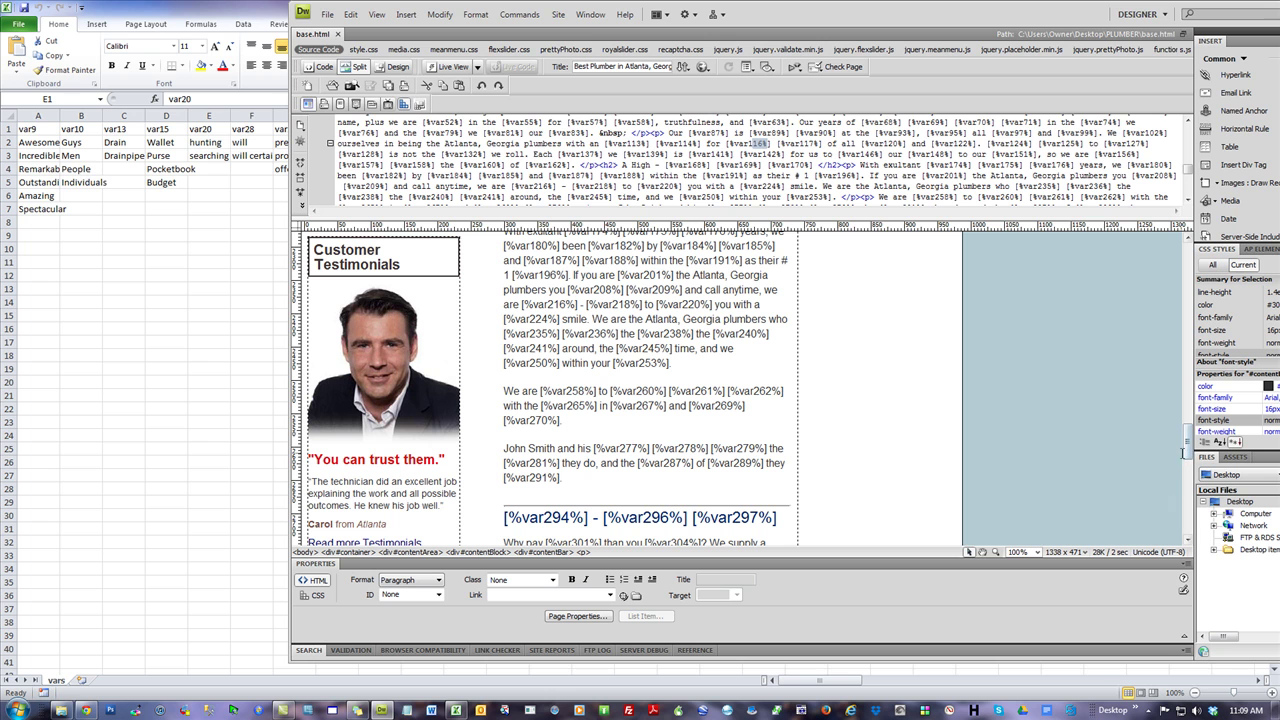
scroll(677, 162, up, 10)
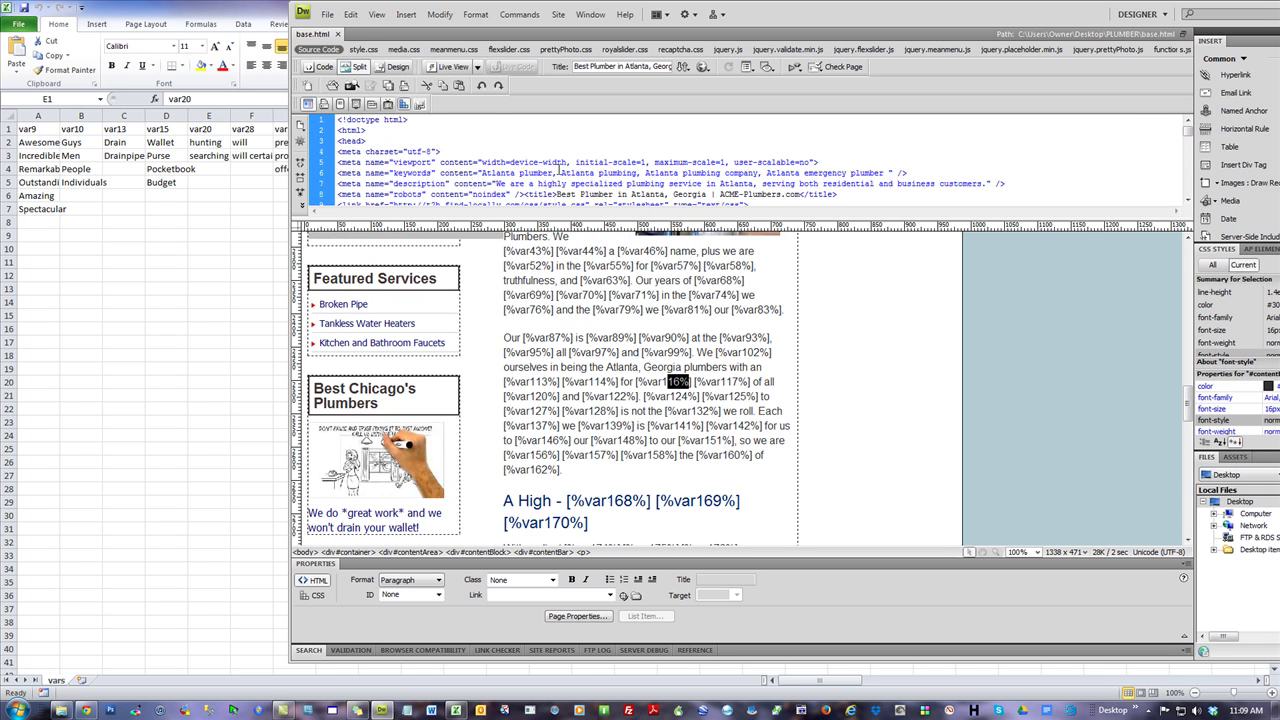
click(484, 172)
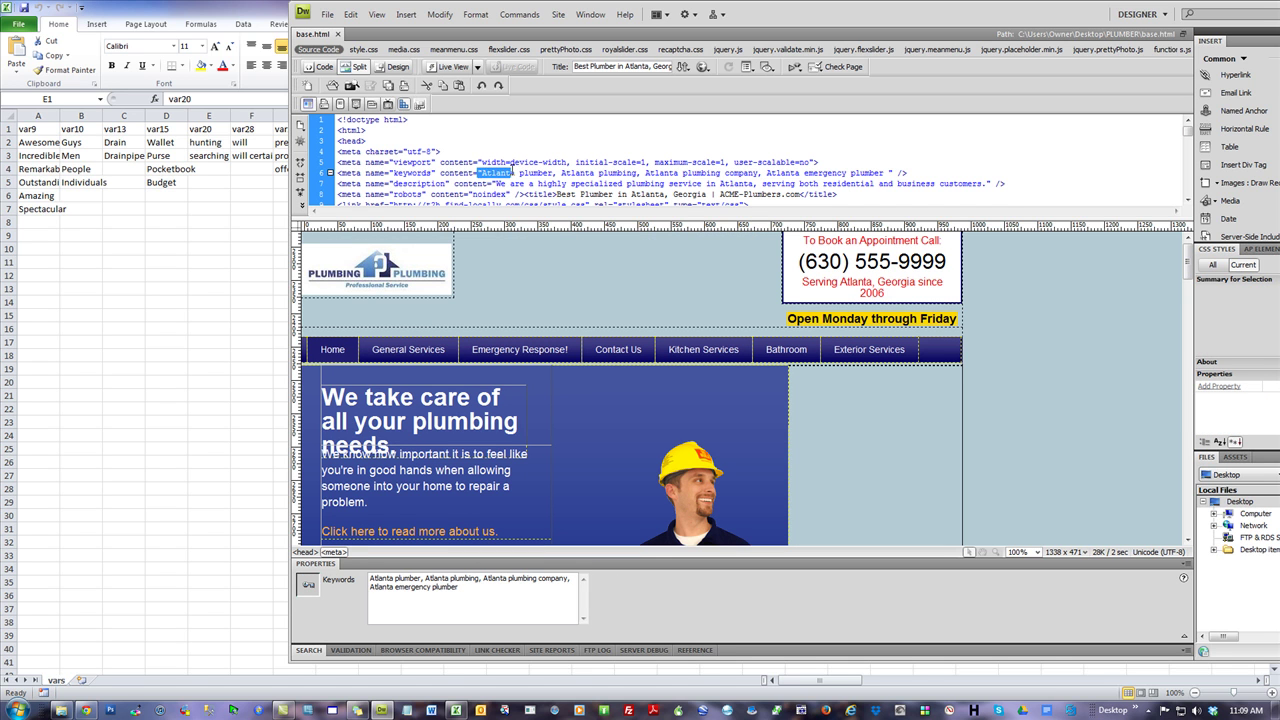
click(885, 173)
text(,)
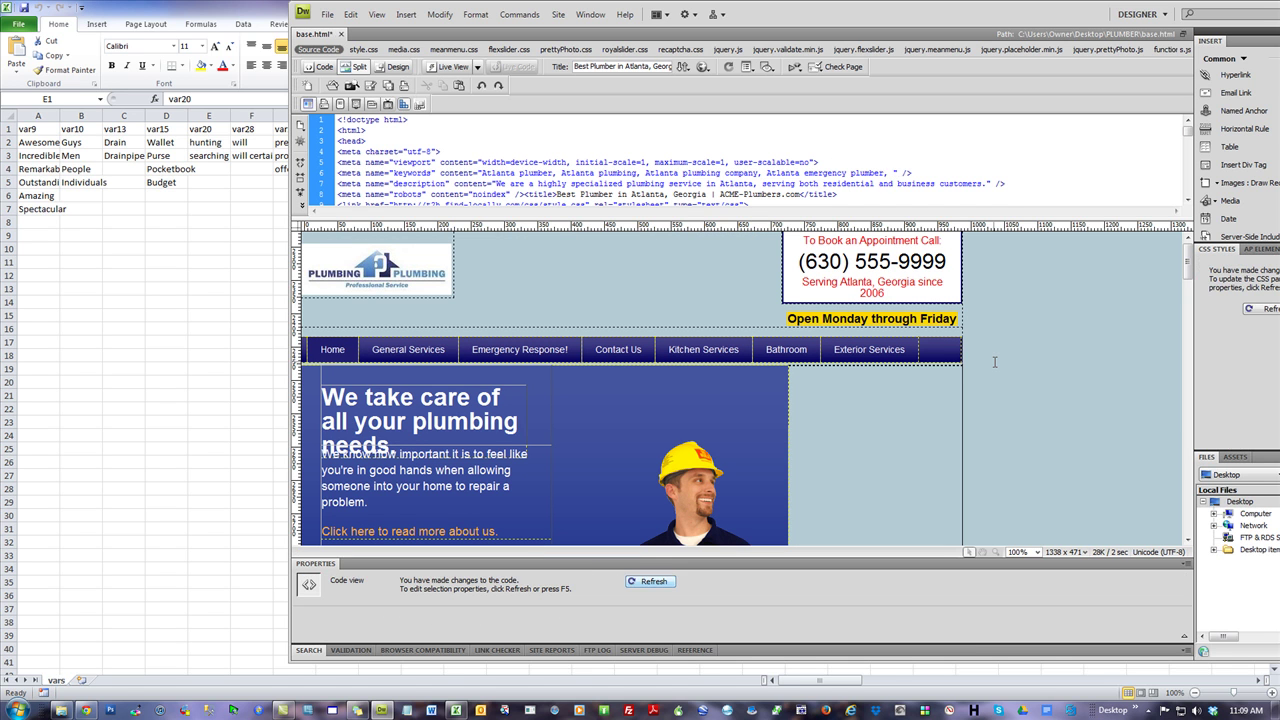
text( [%var20%)
click(829, 150)
click(657, 584)
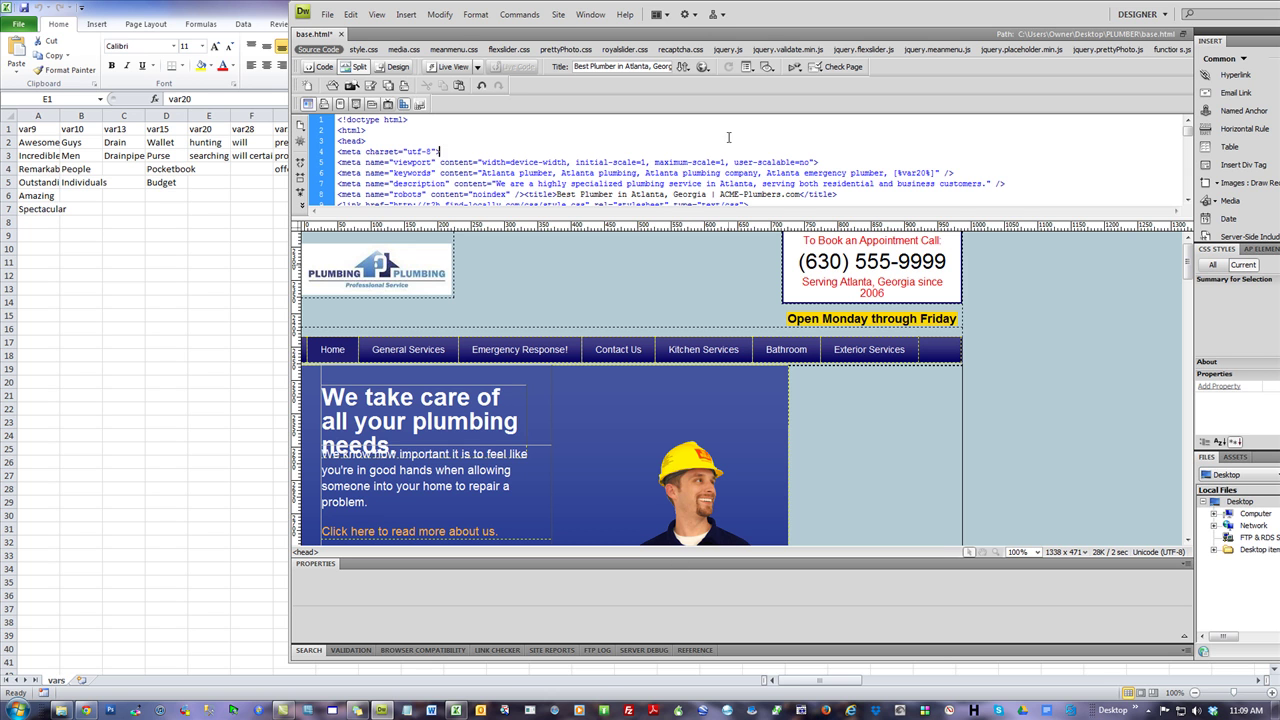
Compare the var20 column in Excel with the [%var20%] entry in the meta keywords in Dreamweaver.
double_click(808, 7)
key(alt+Tab)
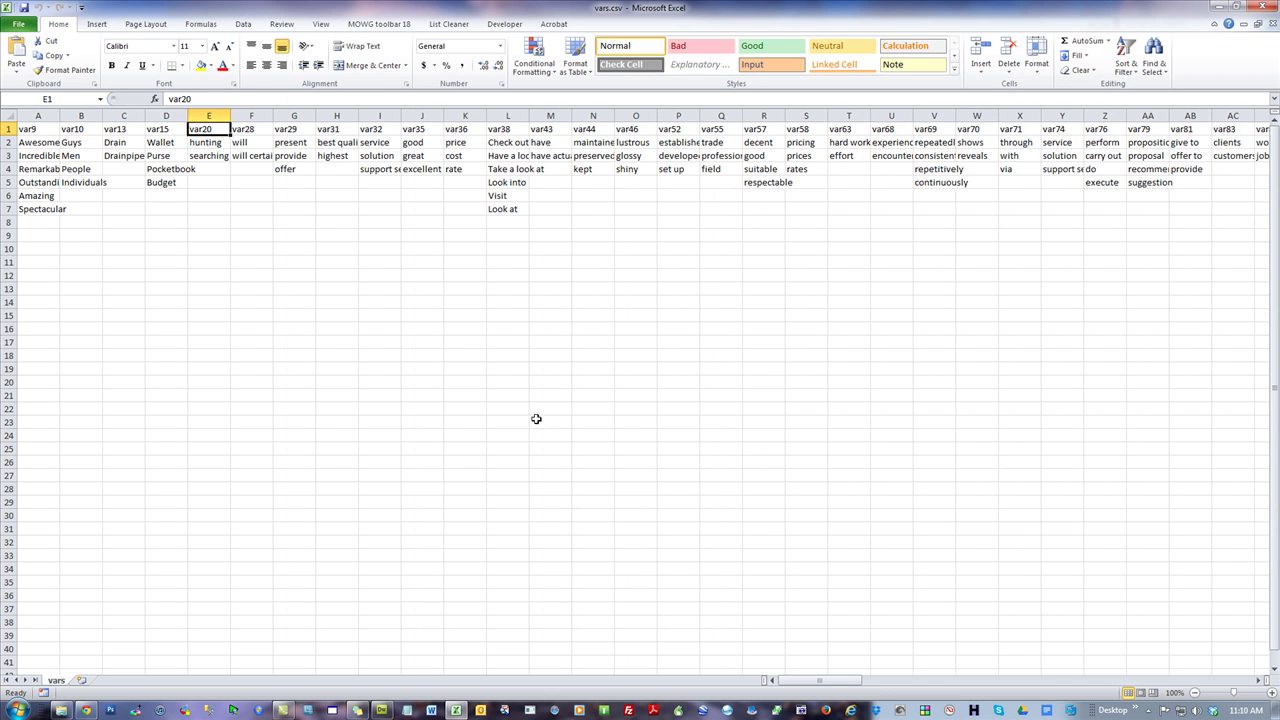
click(208, 116)
click(105, 297)
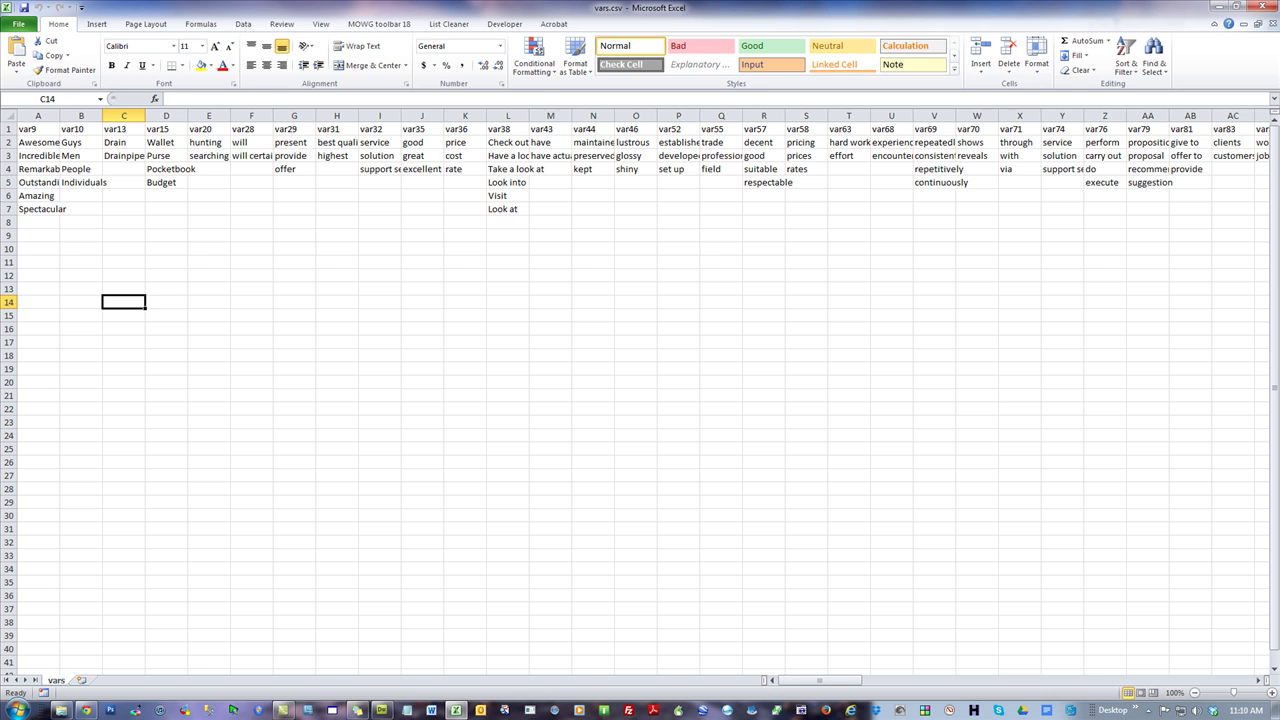
key(alt+Tab)
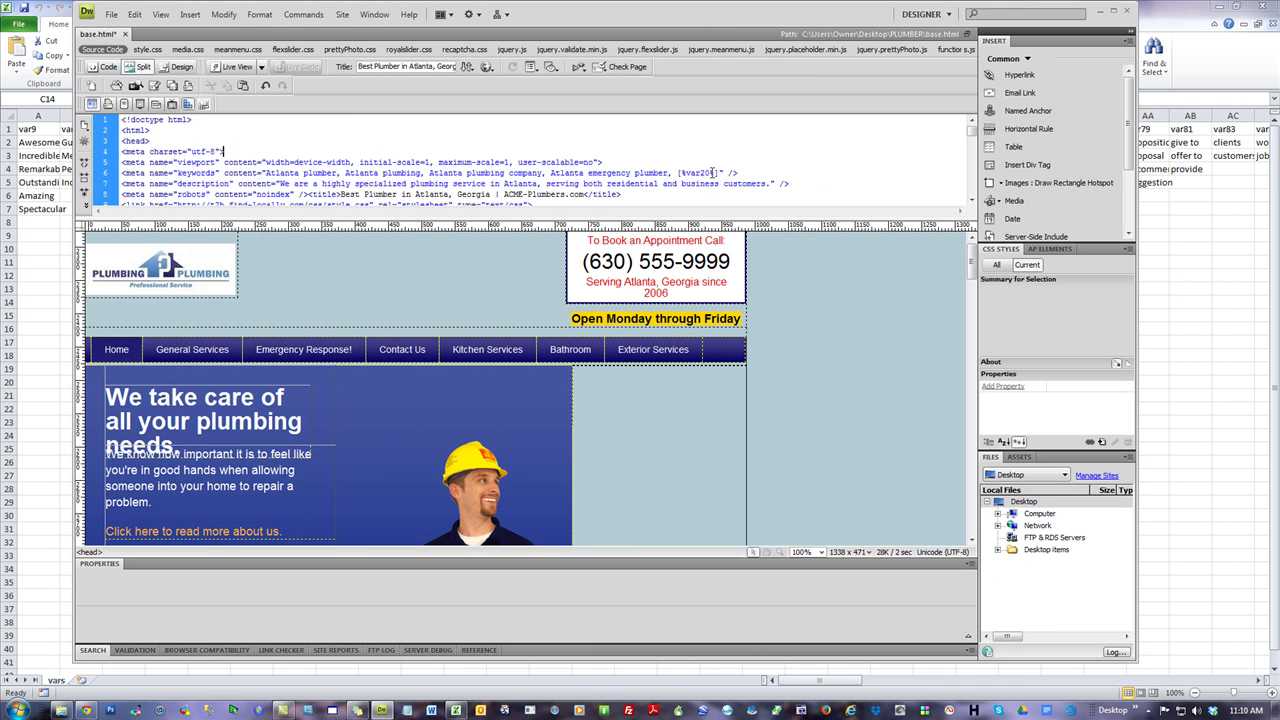
drag(720, 175, 677, 173)
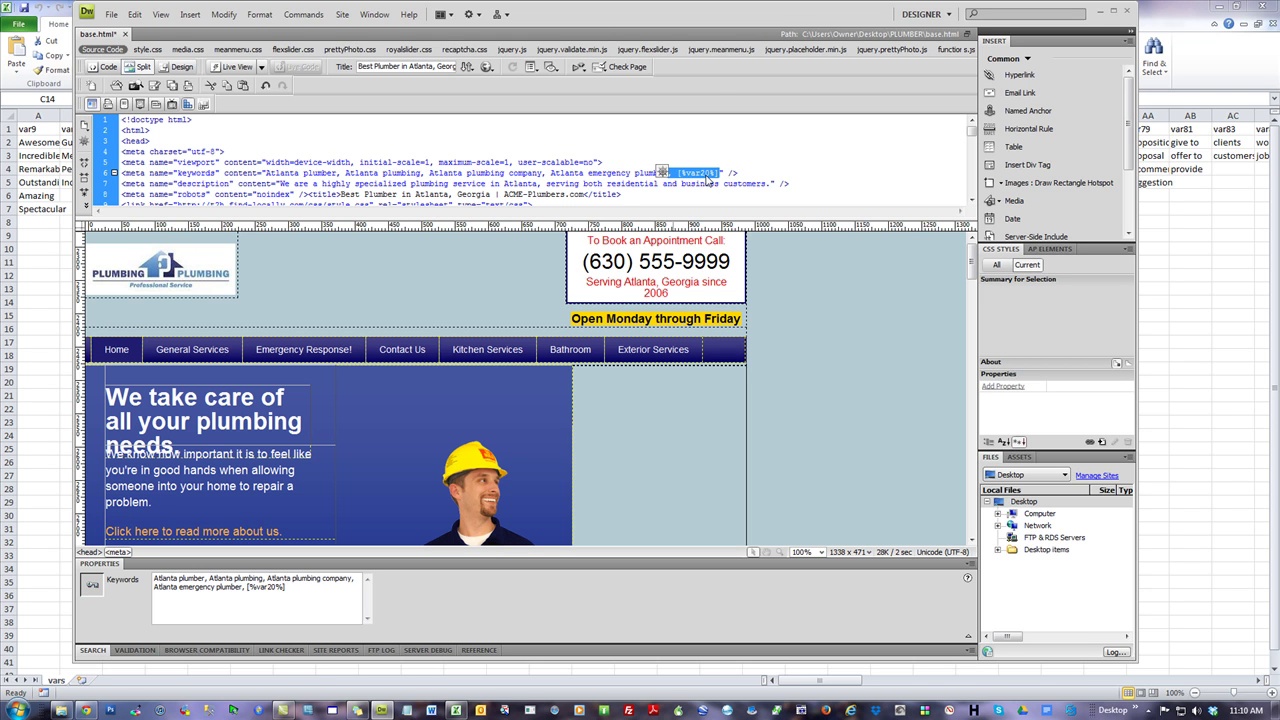
click(635, 195)
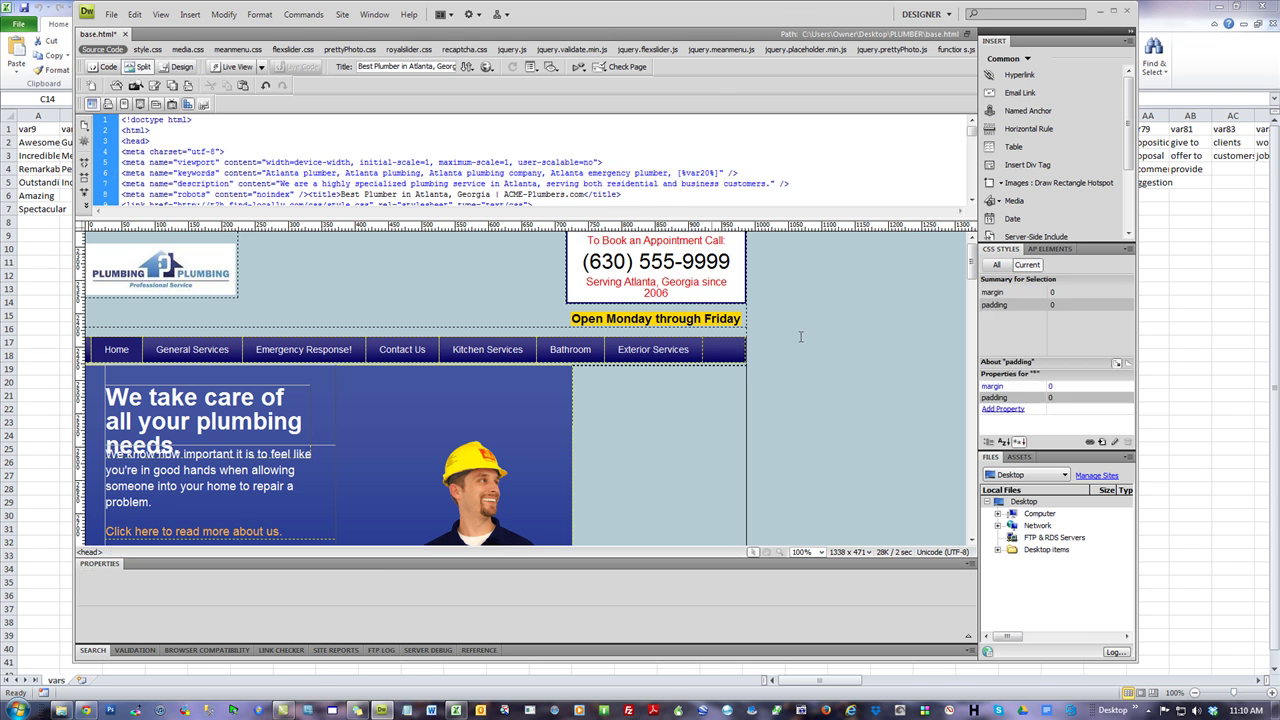
Insert [%var20%] after "Are you" in the opening content paragraph and save base.html.
drag(972, 262, 970, 378)
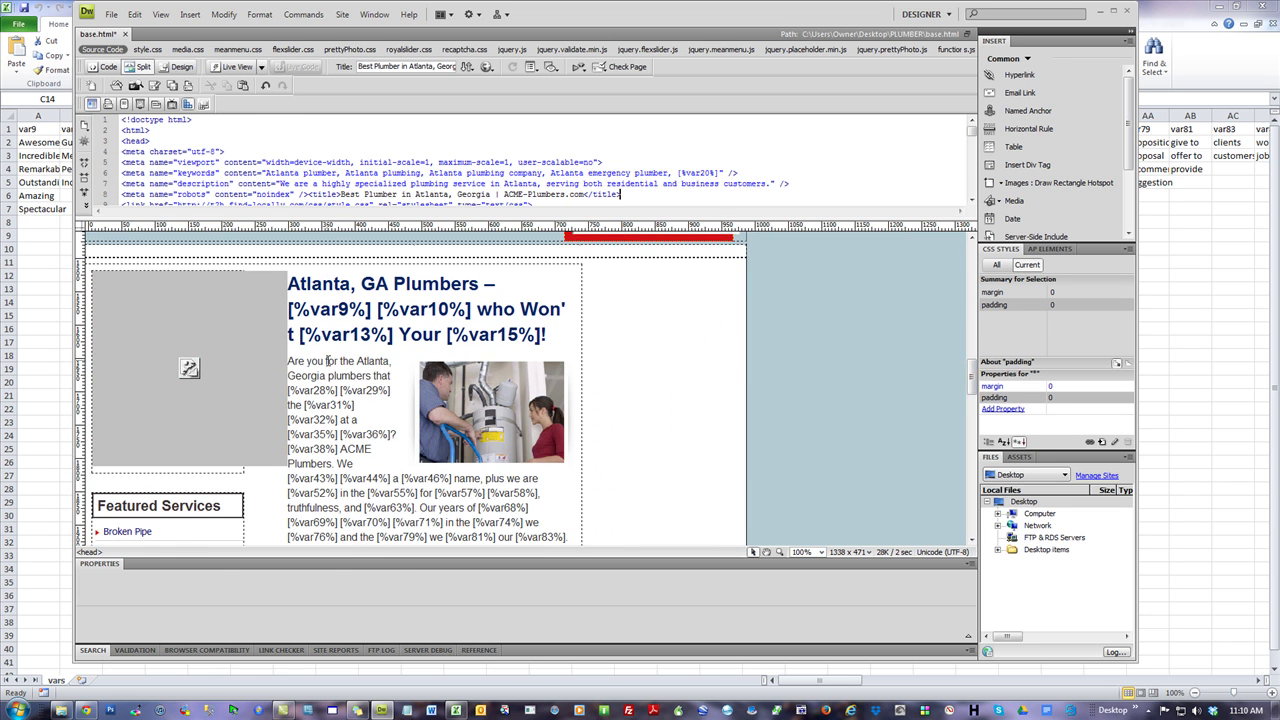
click(324, 361)
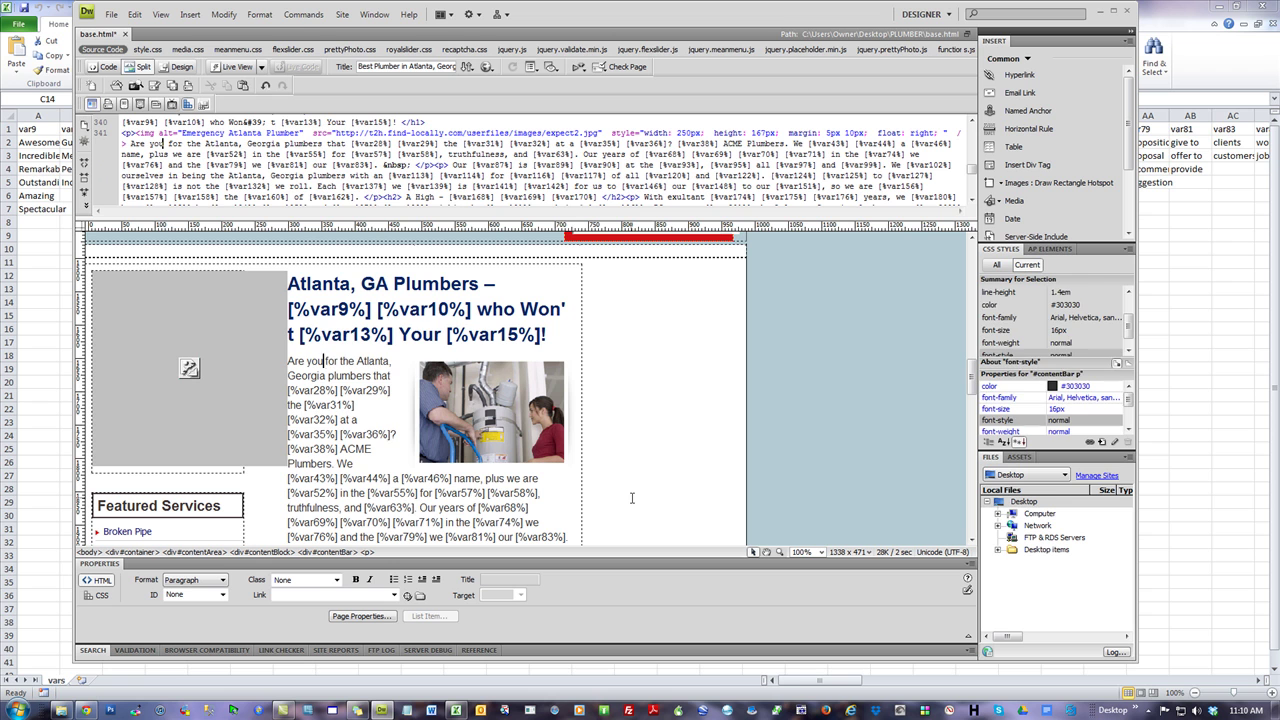
text([%var)
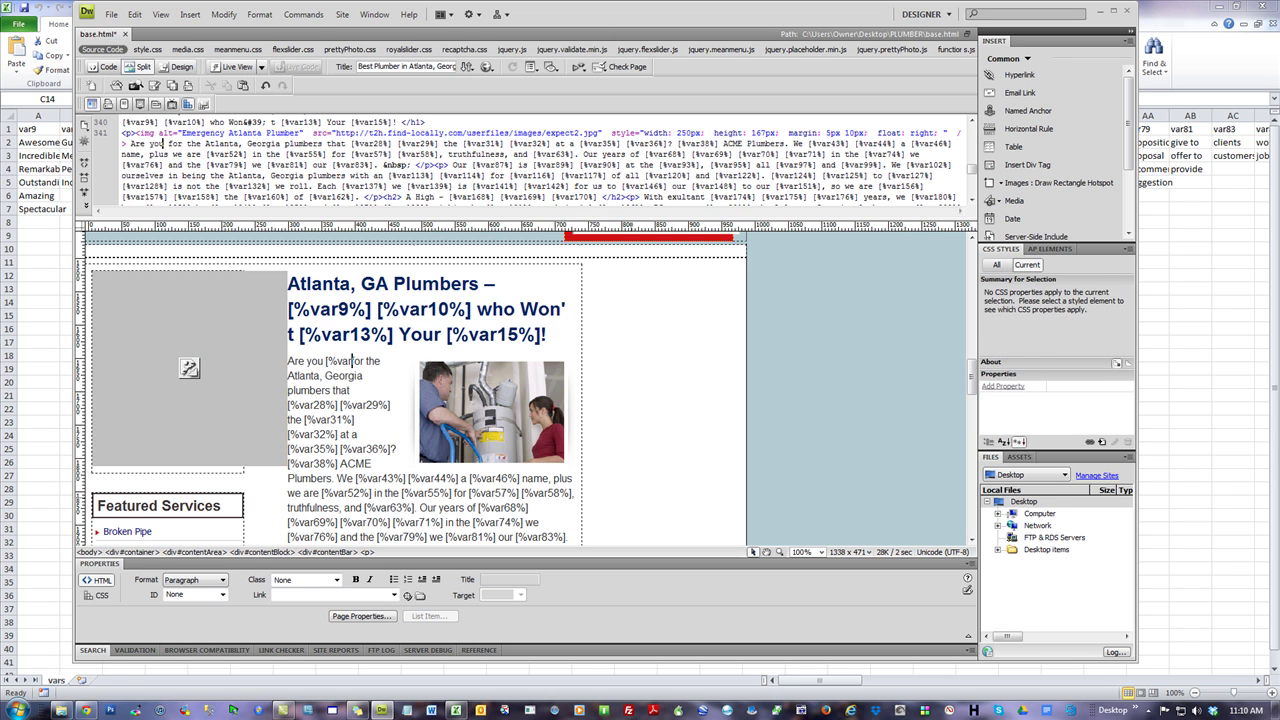
text(20)
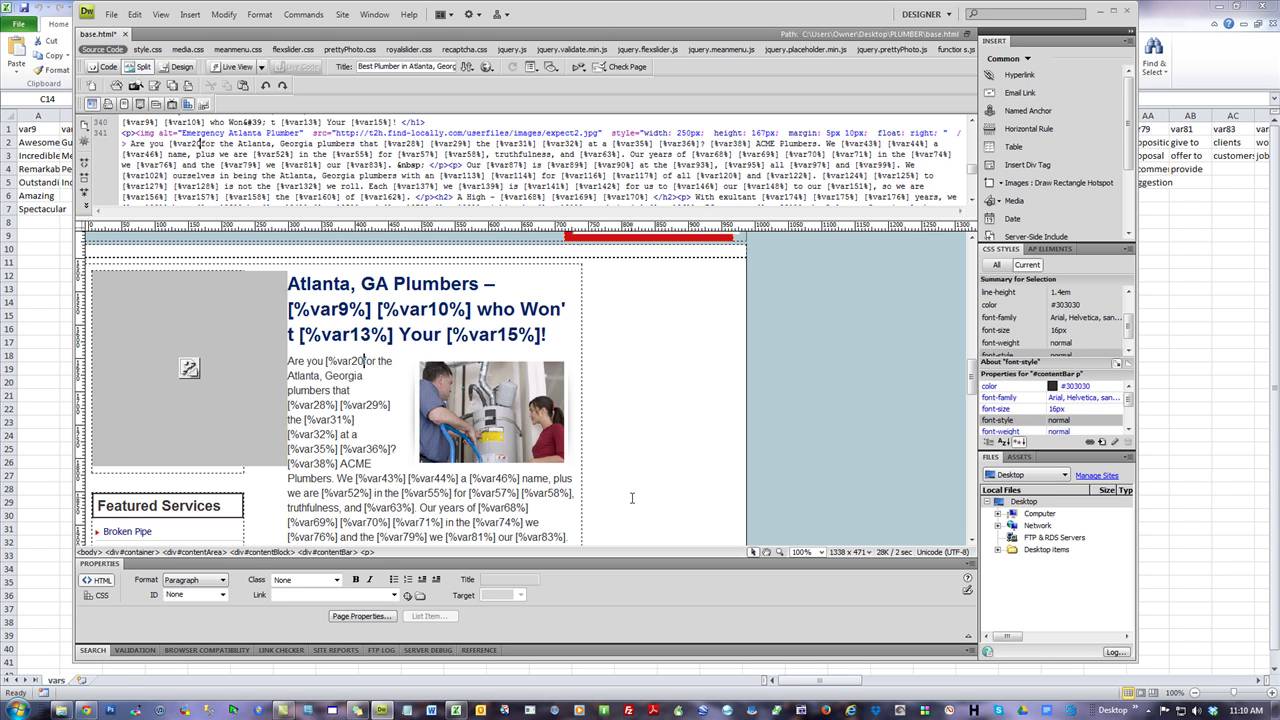
text(%])
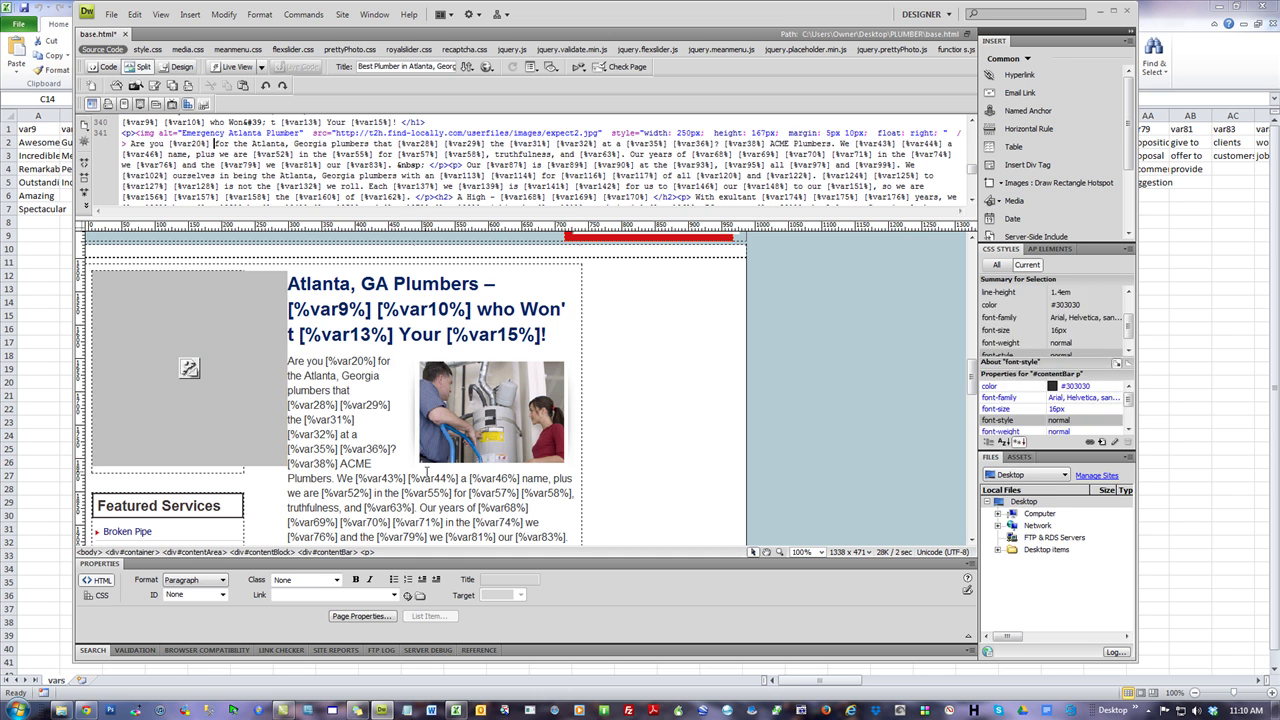
click(427, 465)
click(317, 434)
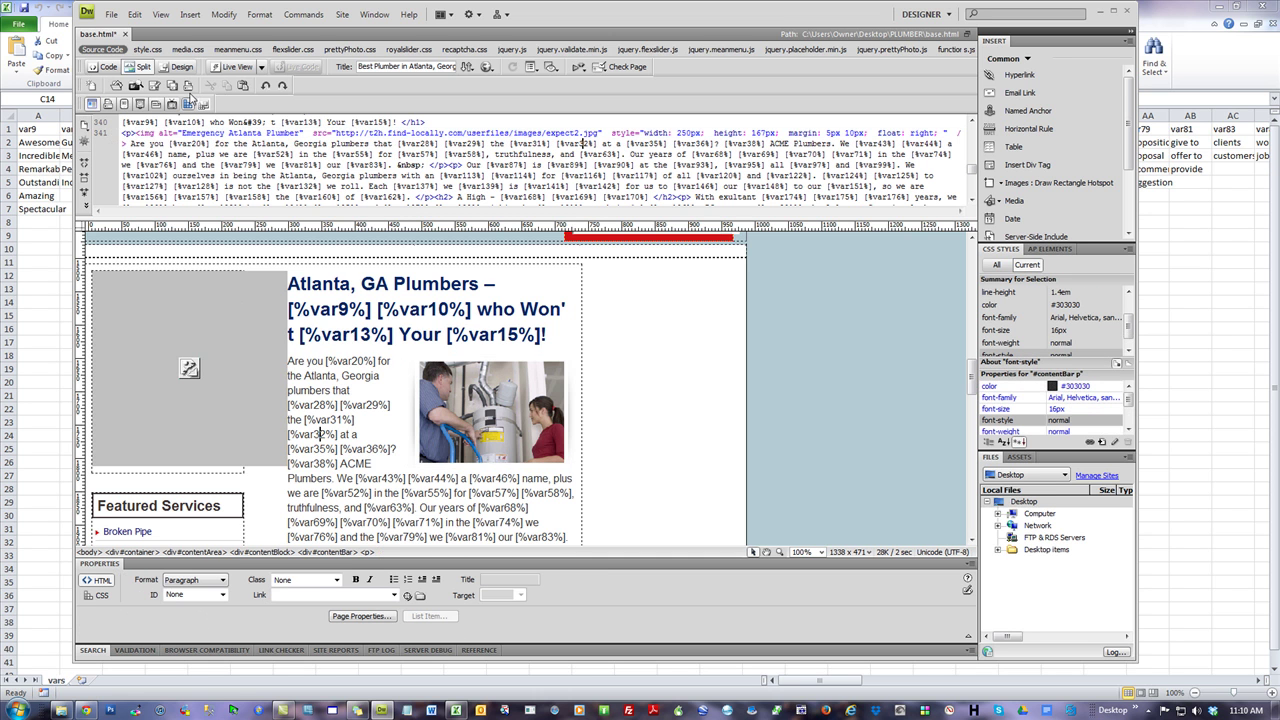
click(111, 14)
click(140, 188)
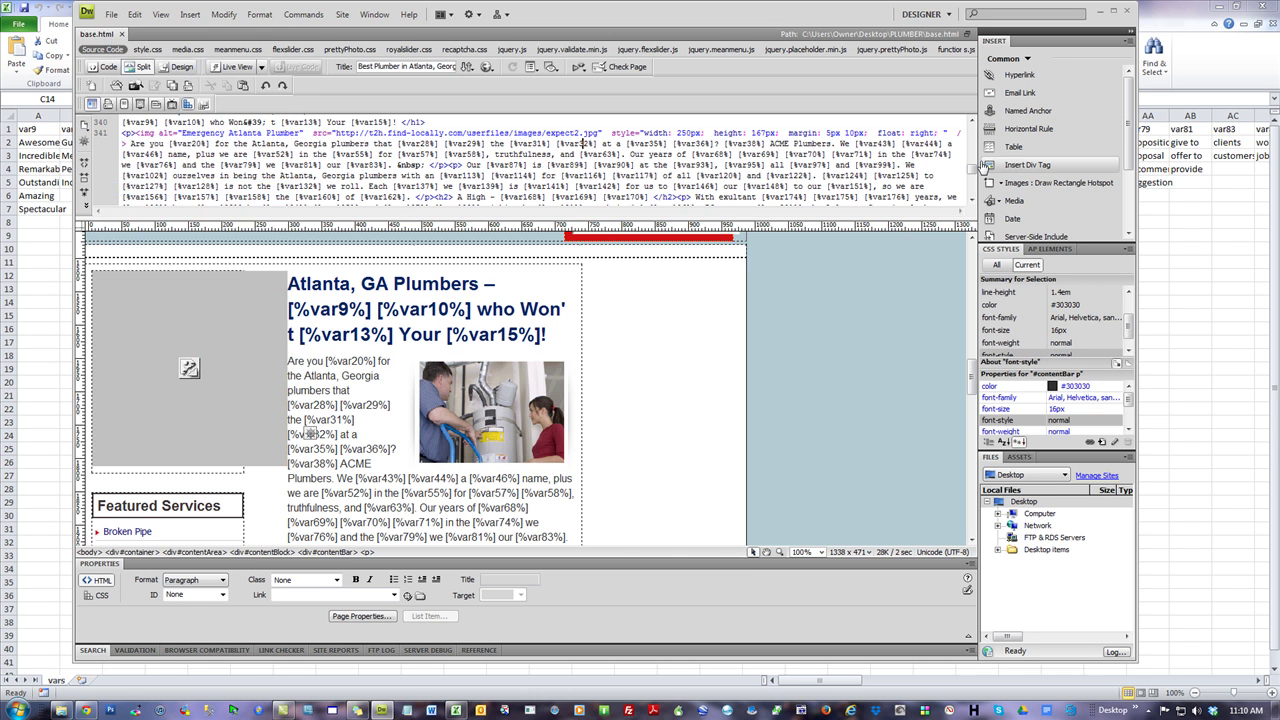
Minimize Dreamweaver and save vars.csv in Excel again, keeping the CSV format.
click(1128, 12)
click(440, 369)
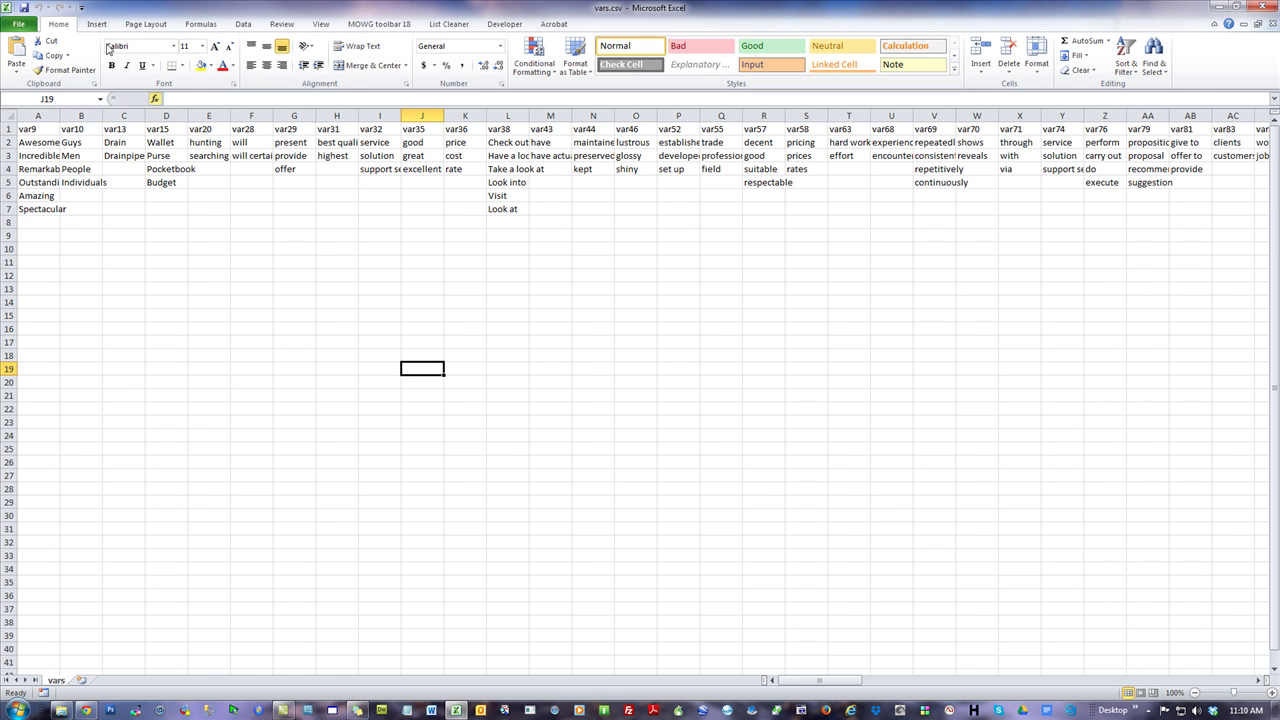
click(25, 7)
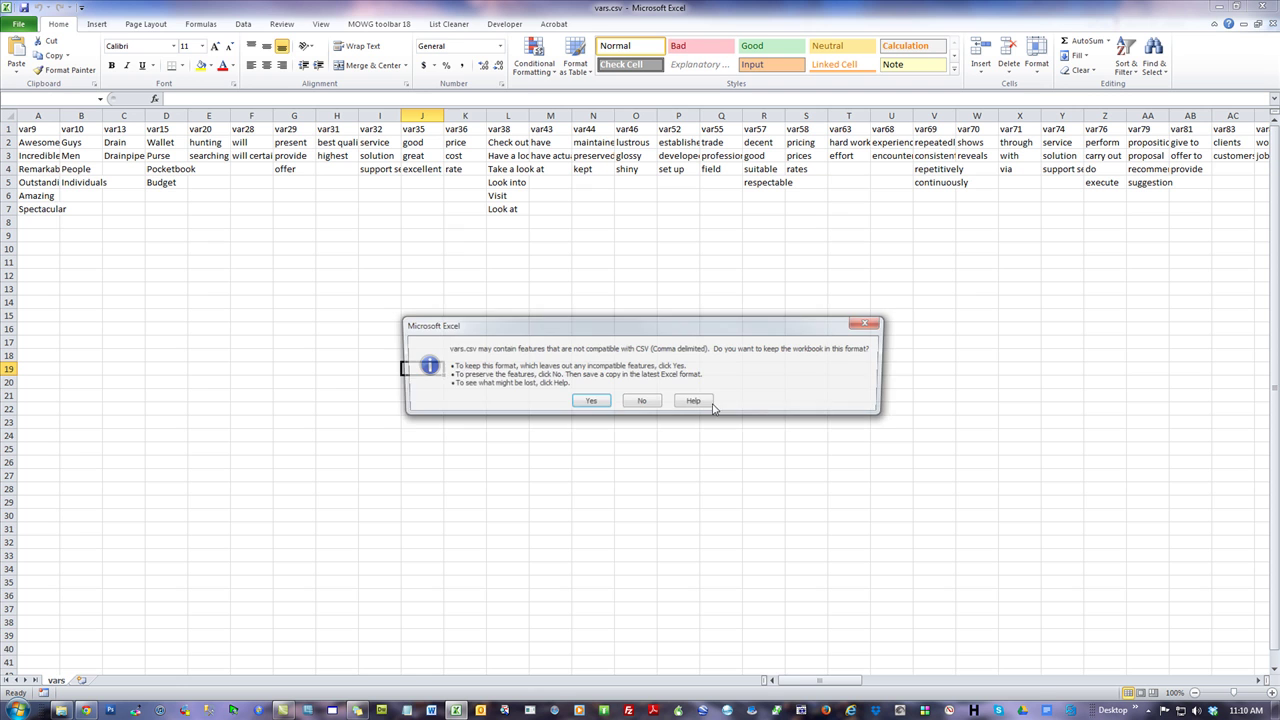
click(591, 403)
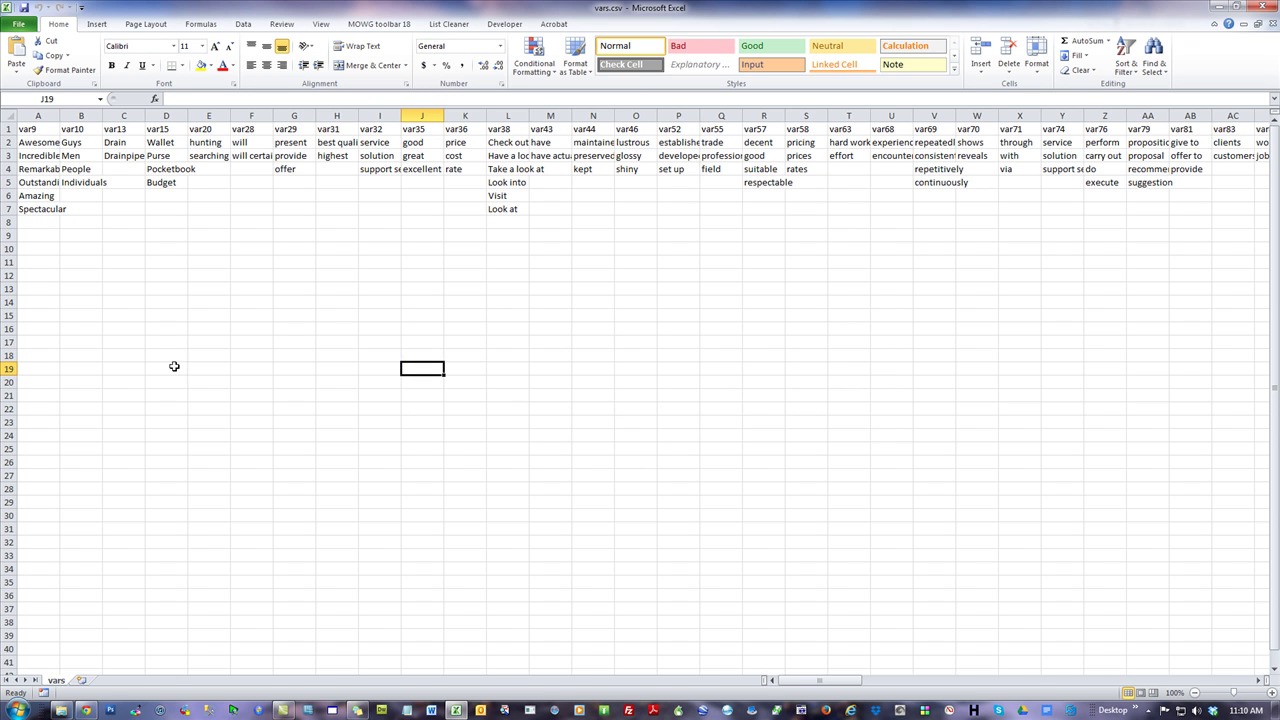
Uncover the PLUMBER folder behind Excel and open base.html in Chrome to preview the page.
drag(373, 7, 977, 79)
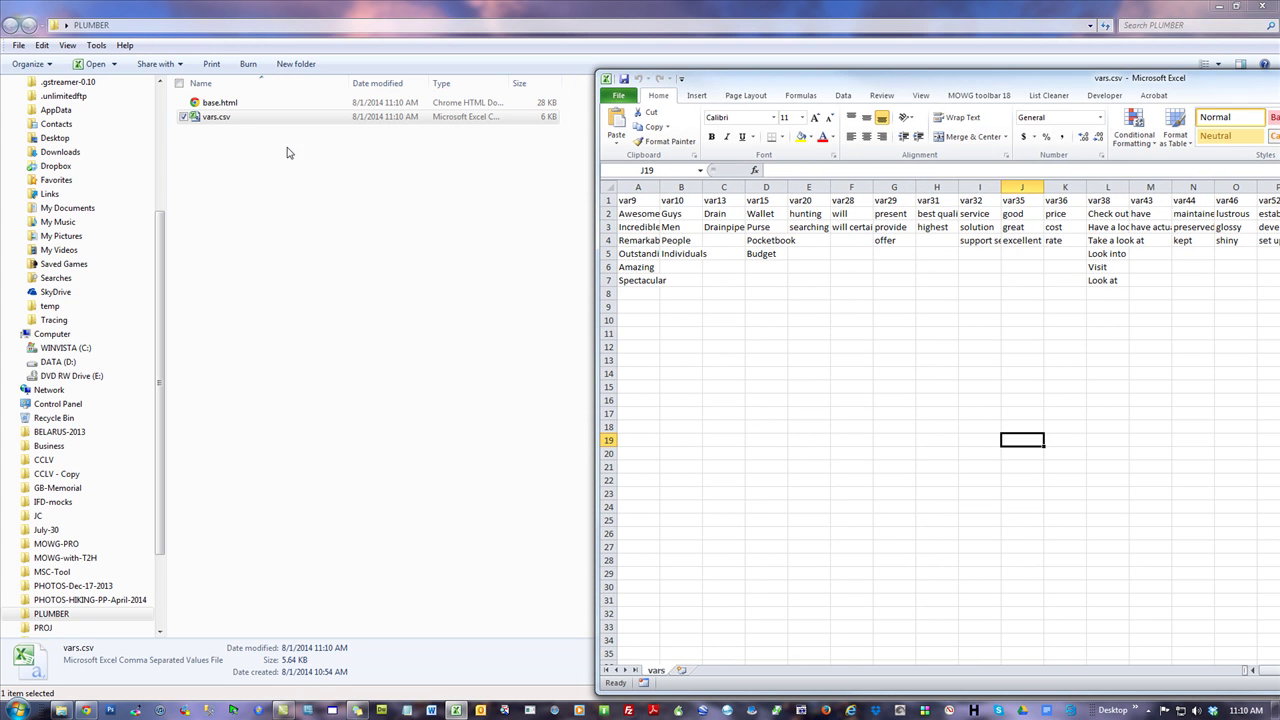
click(215, 103)
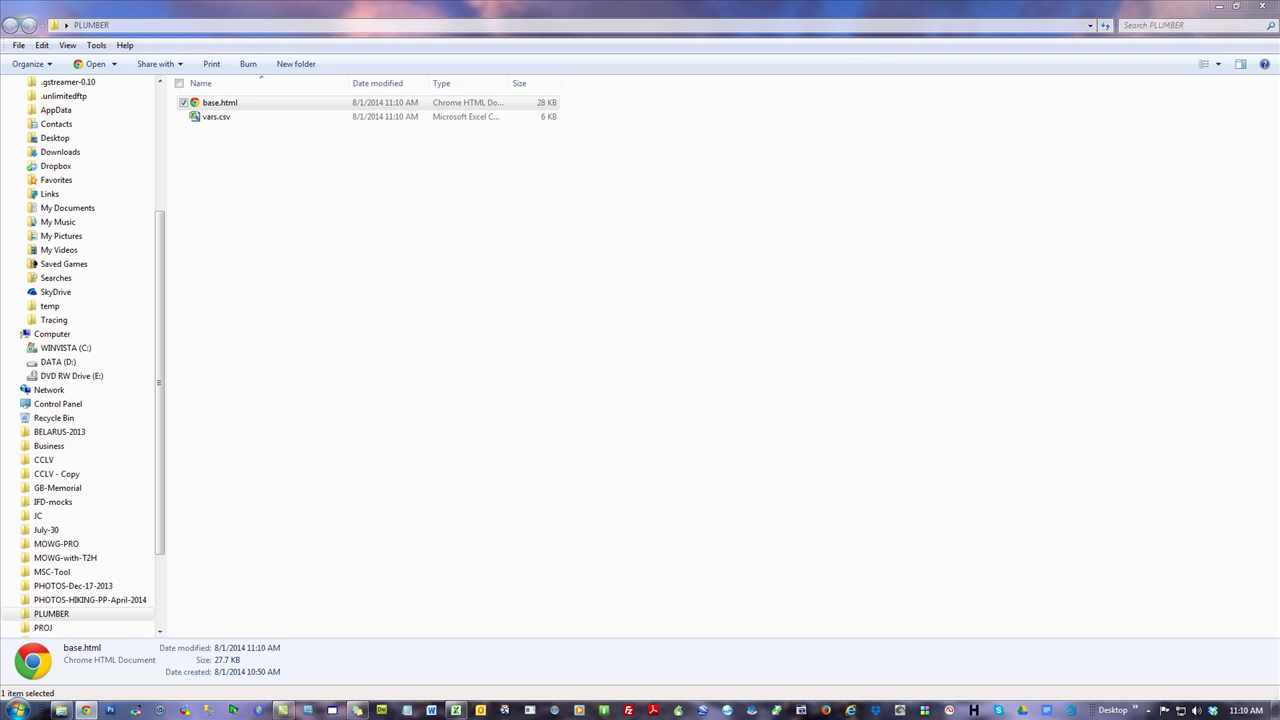
key(Return)
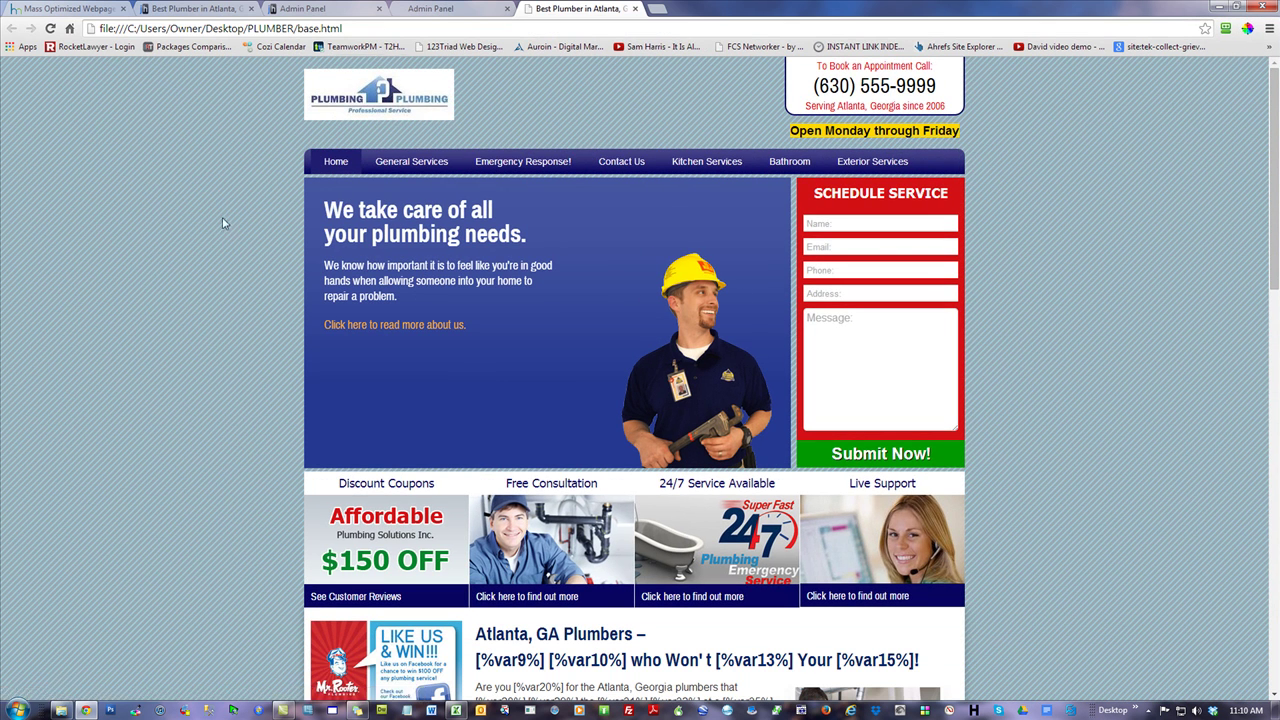
Reload the live plumber website and log in to its Admin Panel with the prefilled credentials.
click(320, 14)
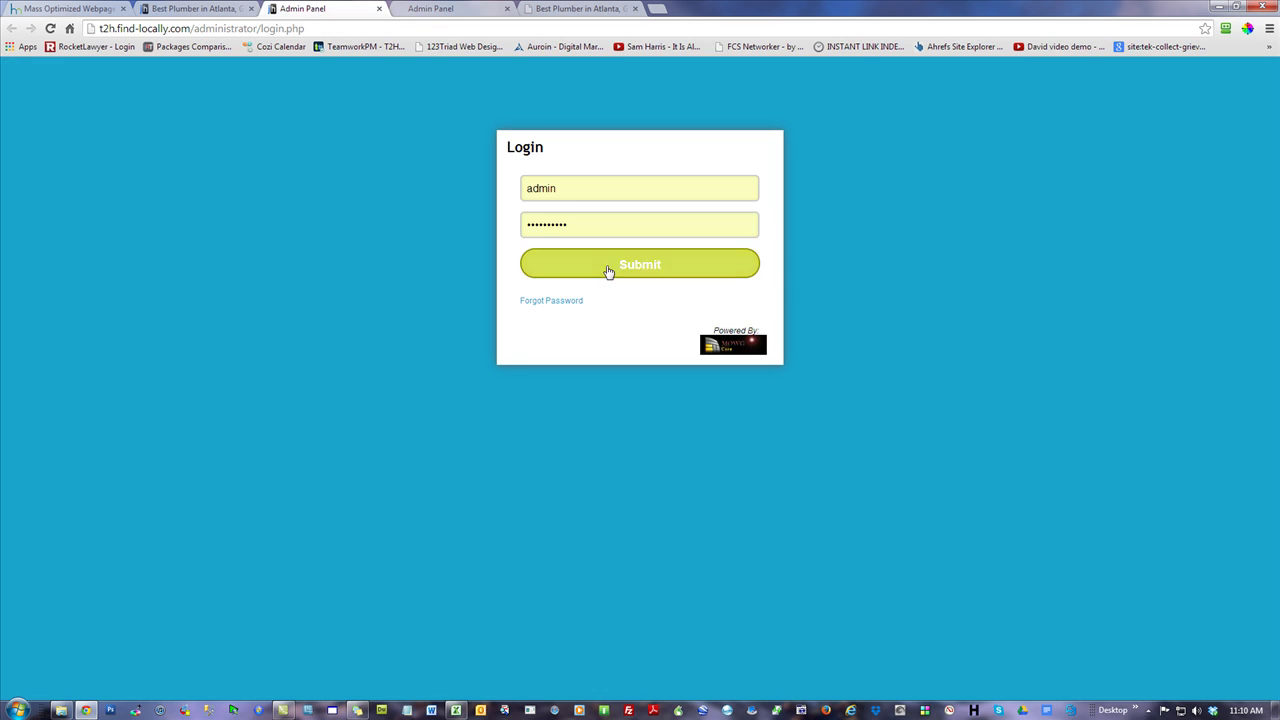
click(218, 9)
click(50, 29)
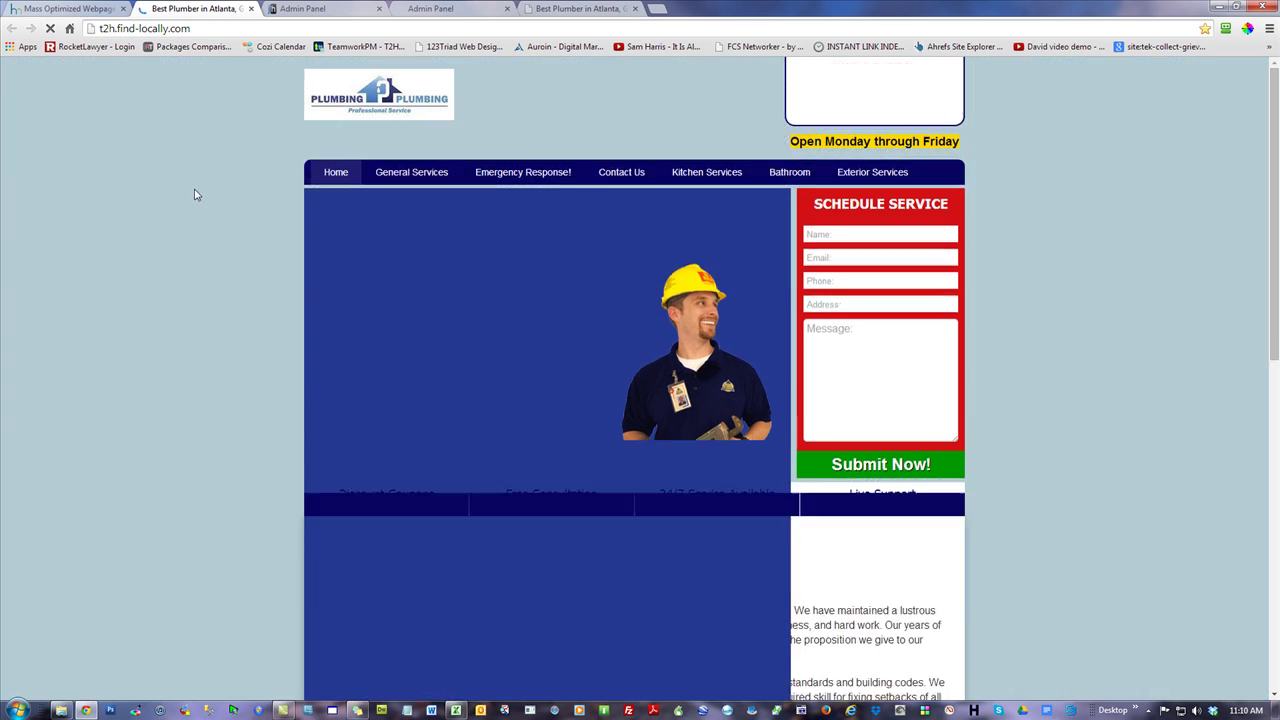
click(328, 14)
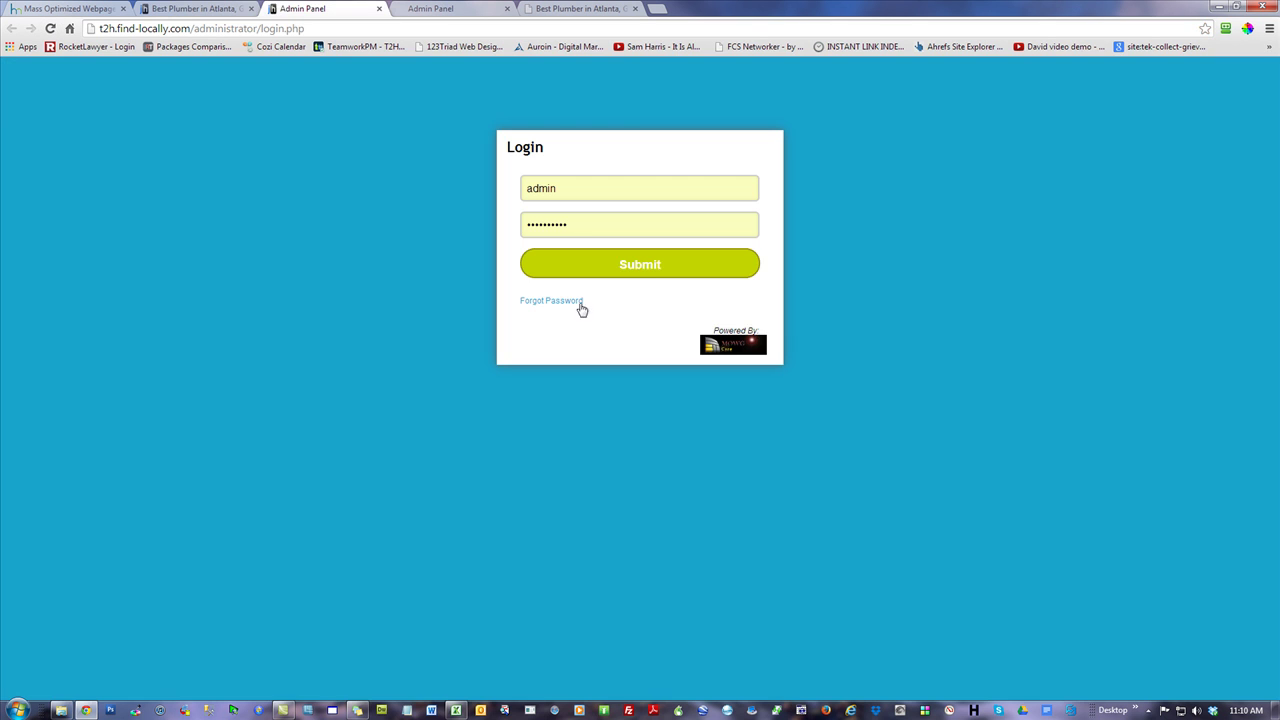
click(651, 263)
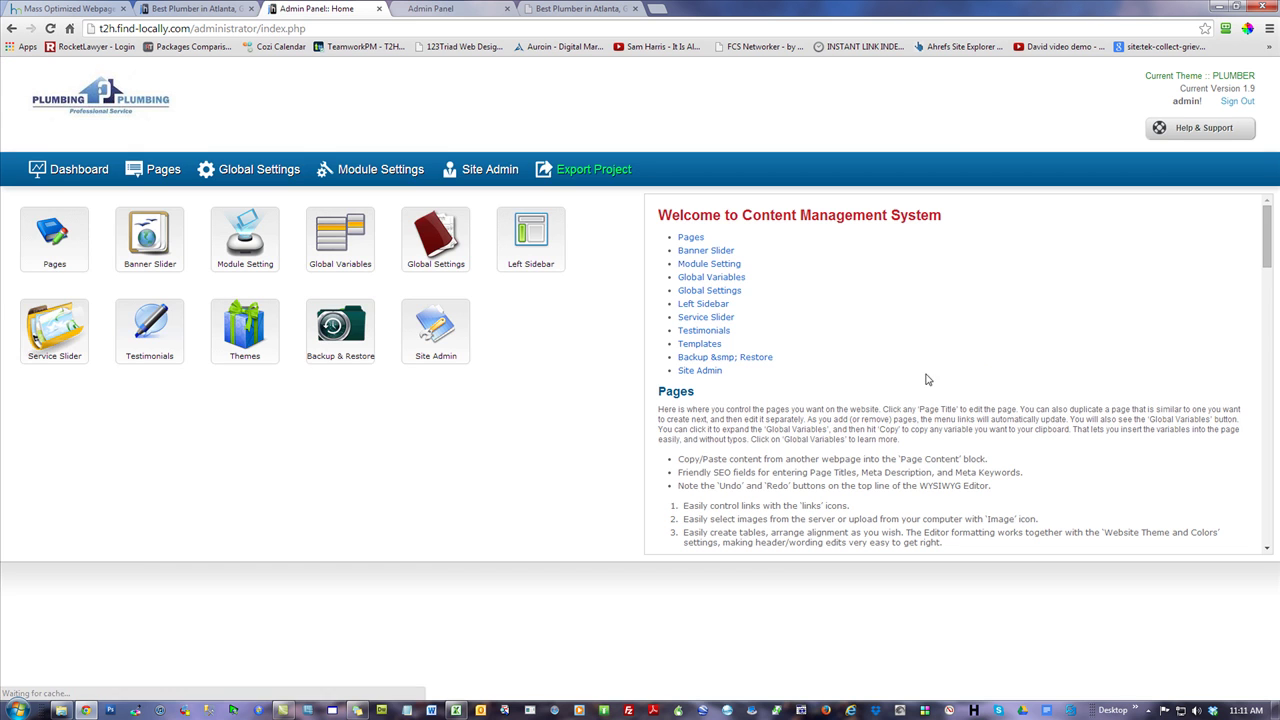
Open the Website Theme and Colors global setting and browse the server's images for the page background.
click(267, 176)
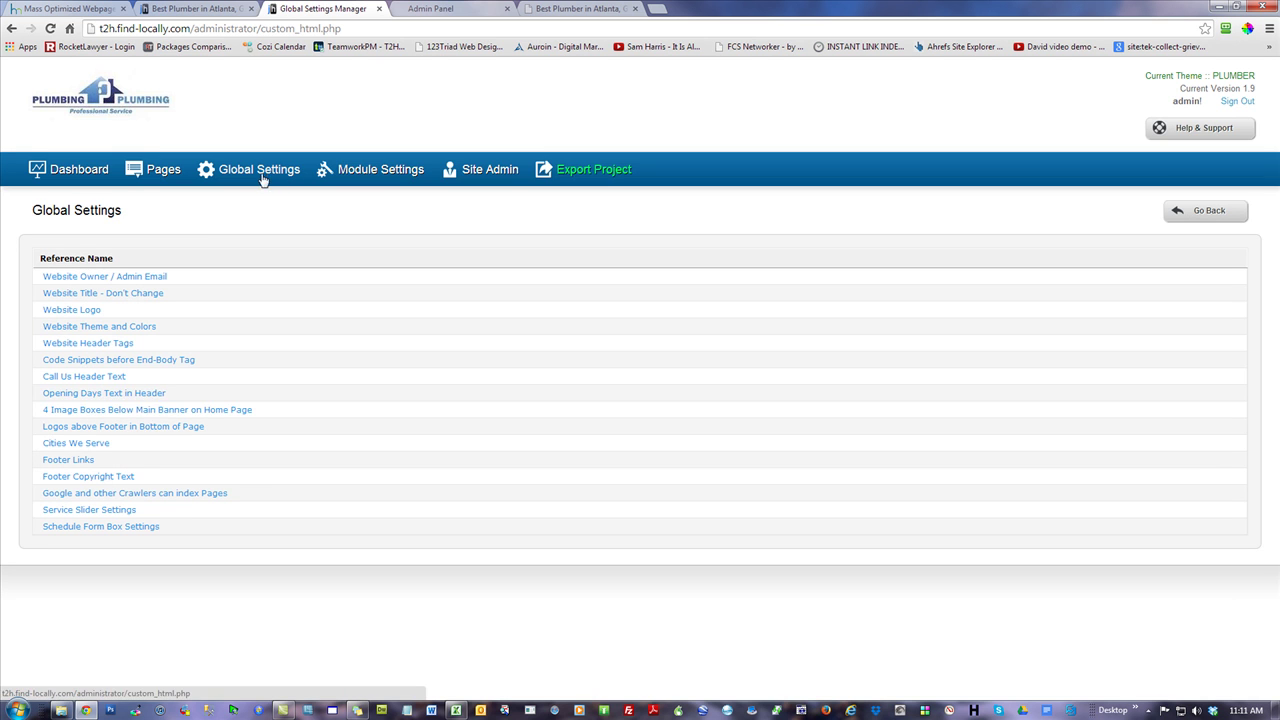
click(115, 330)
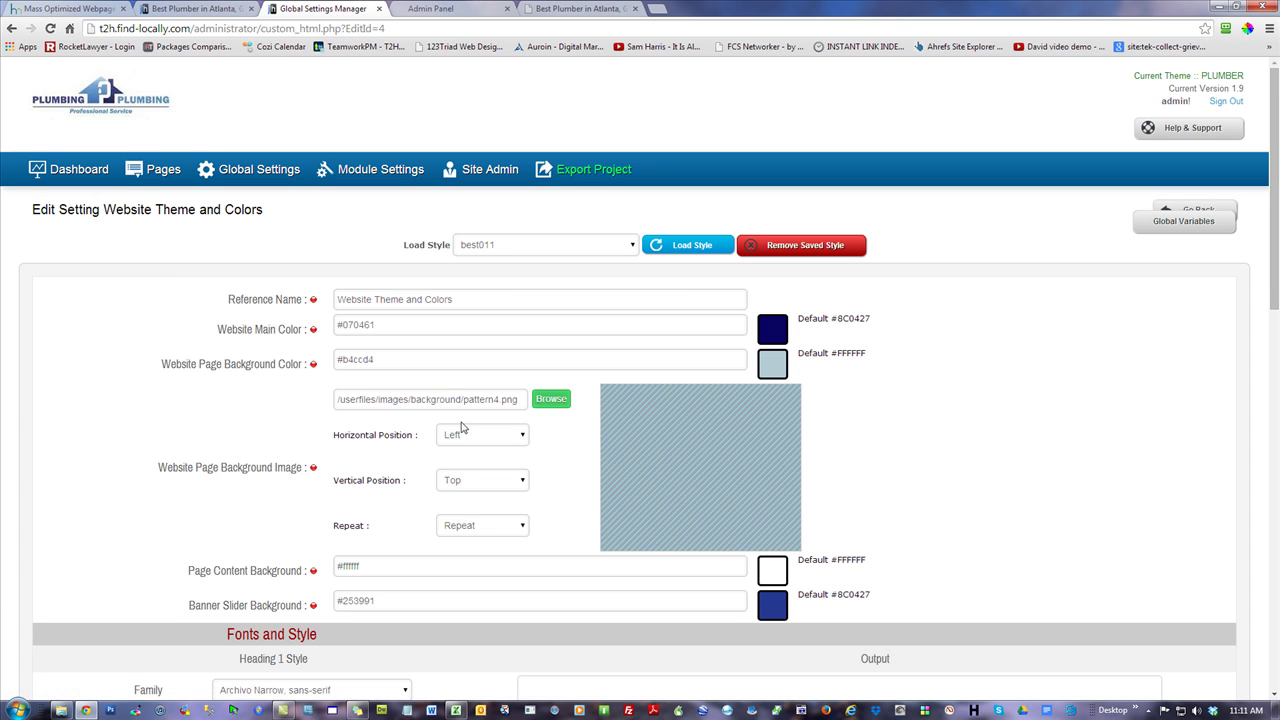
click(550, 400)
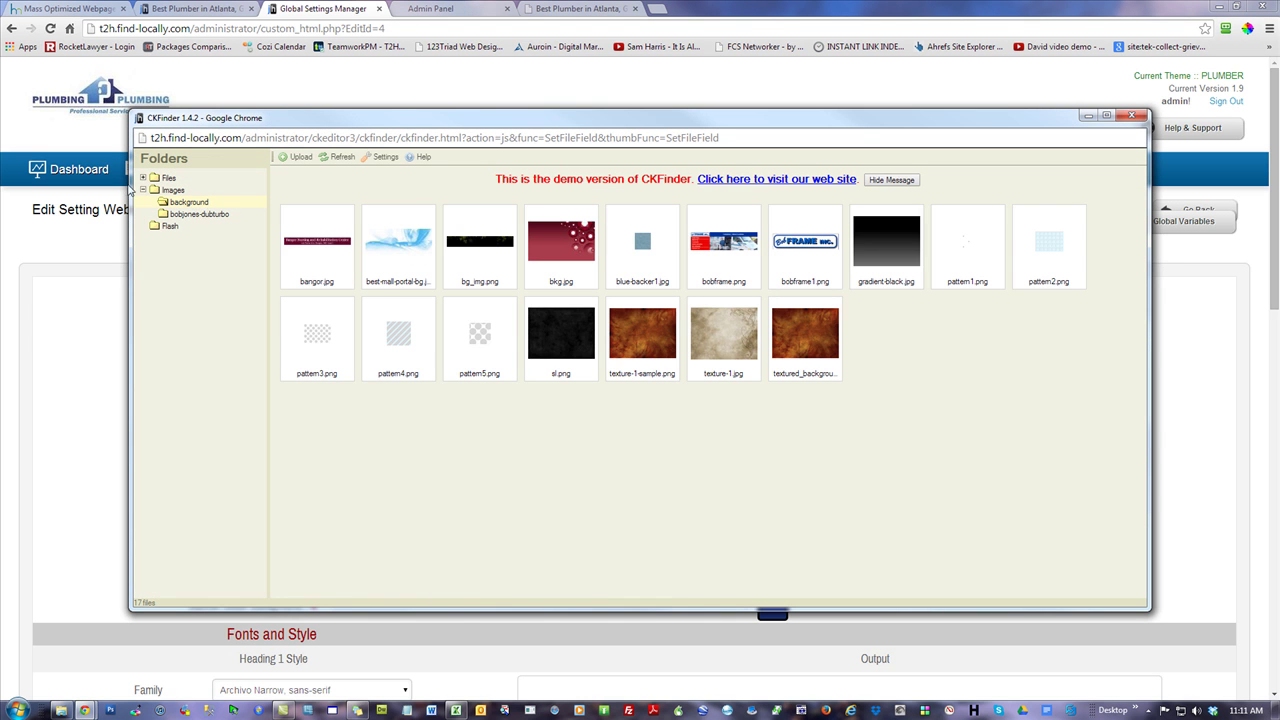
Examine the images folder, its background subfolder and the folder options in the server file browser.
click(143, 190)
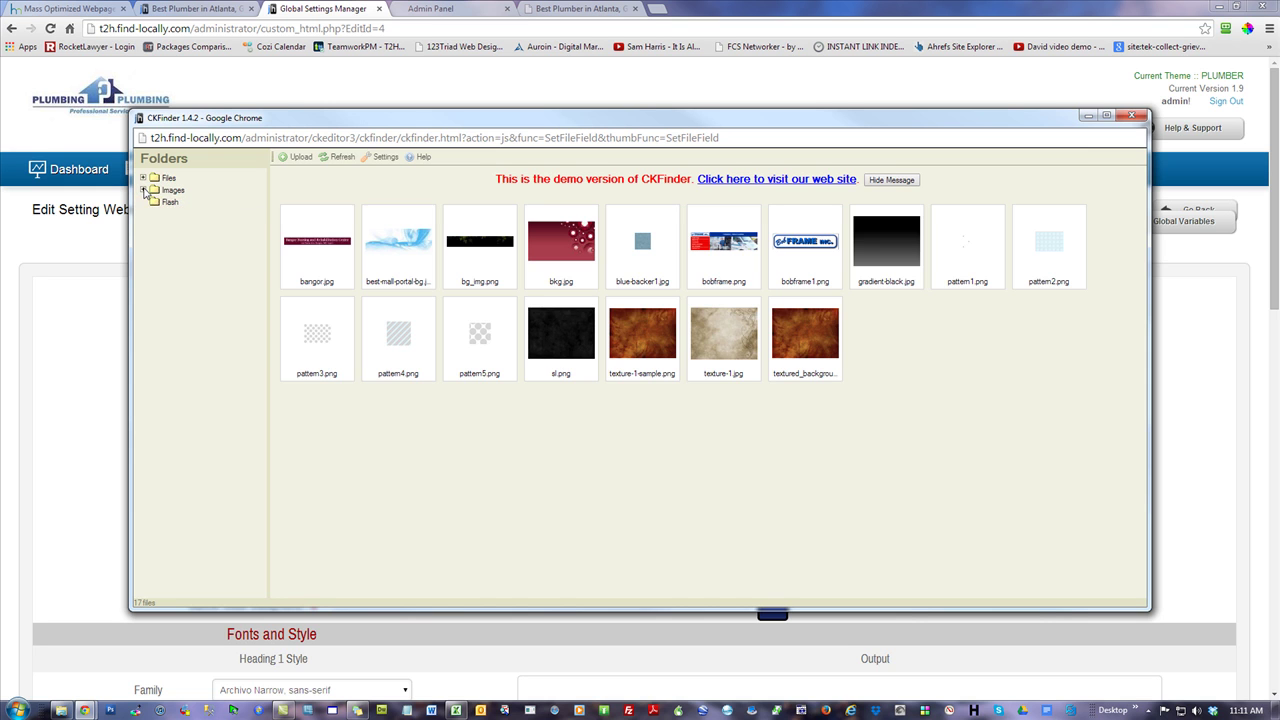
click(143, 190)
click(185, 203)
click(143, 190)
click(168, 191)
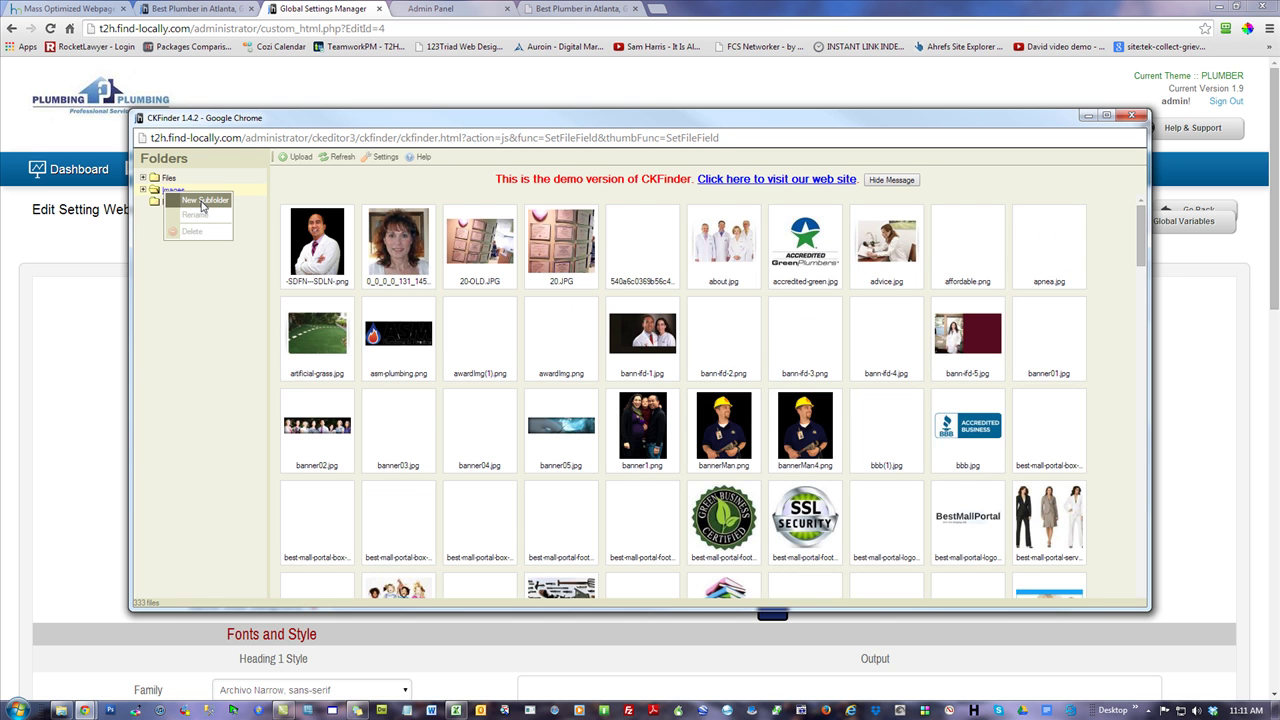
click(143, 190)
right_click(178, 204)
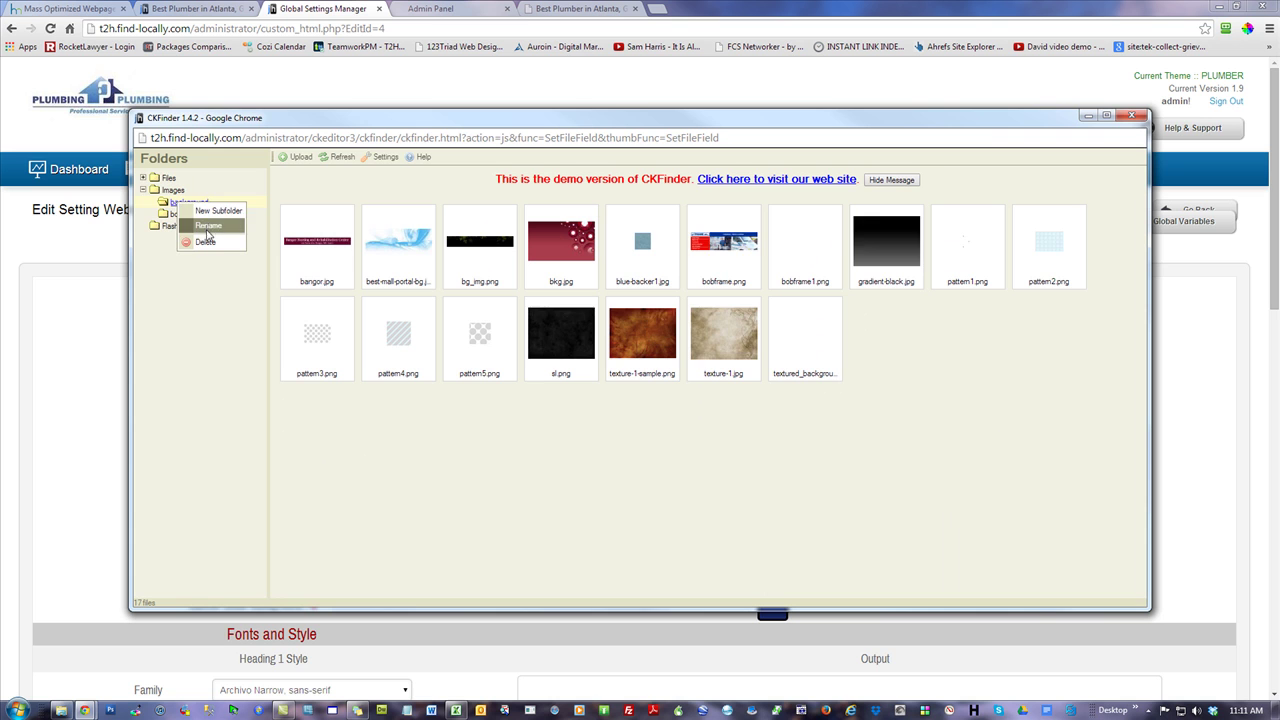
click(211, 353)
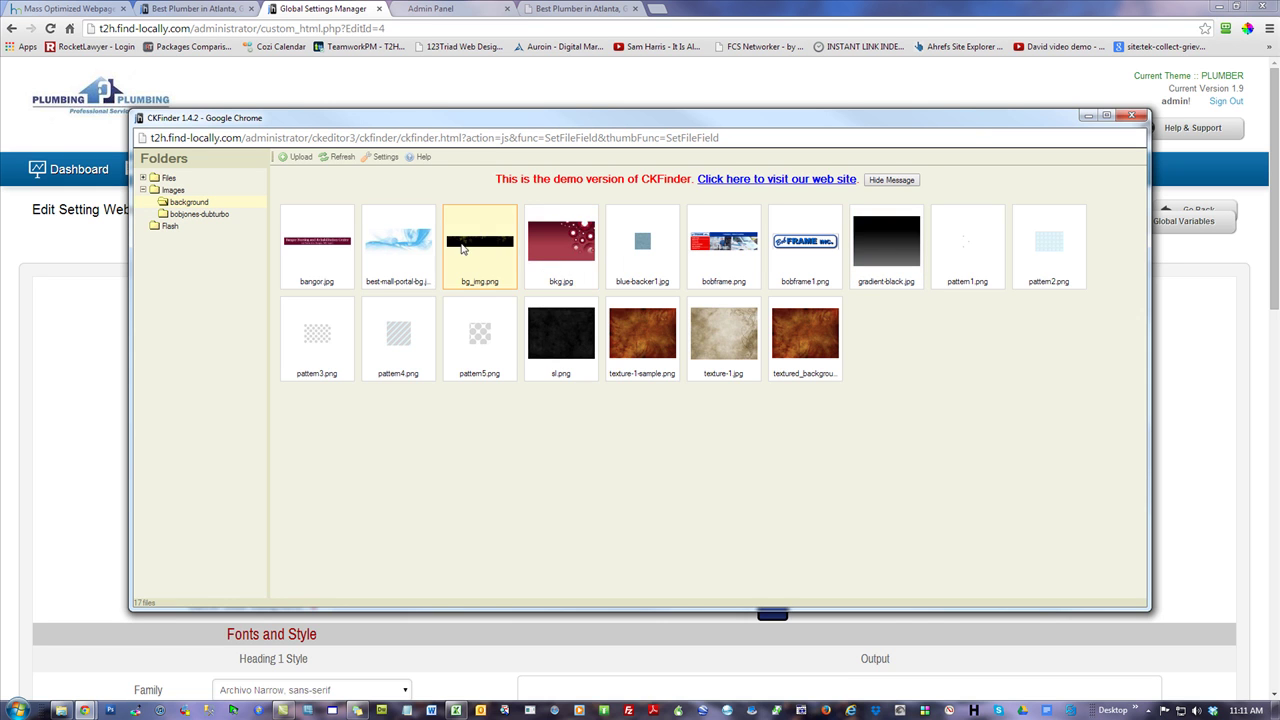
right_click(187, 206)
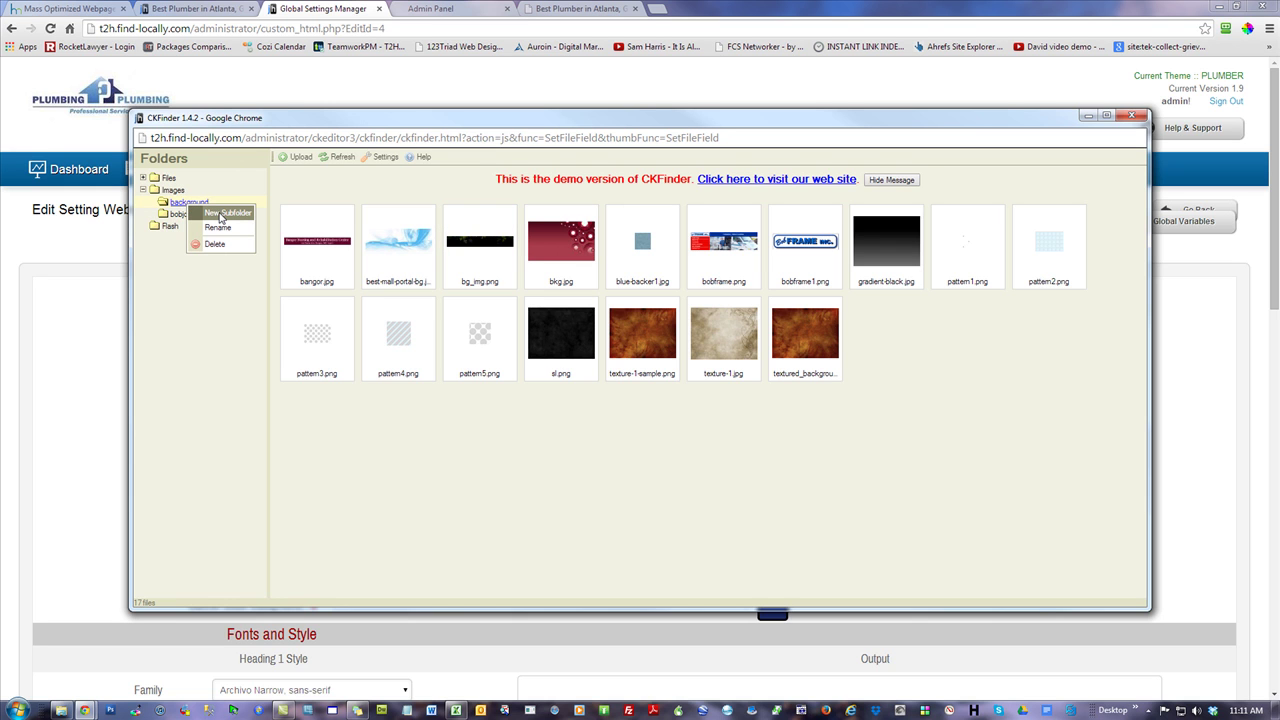
click(216, 363)
Choose the best-mall-portal-bg image from the background folder as the website page background image and save the theme setting.
double_click(399, 250)
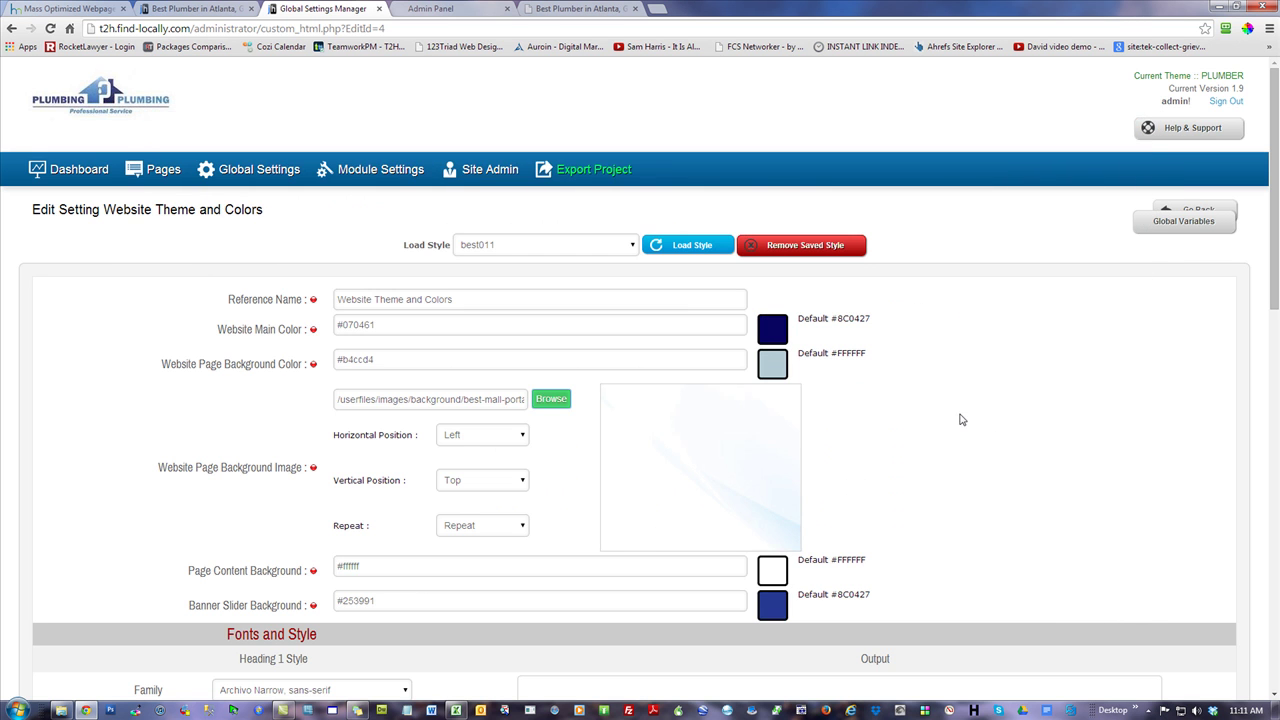
scroll(960, 422, down, 10)
click(1180, 600)
Reload the live plumber site and the local base.html preview to check the new page background.
click(213, 12)
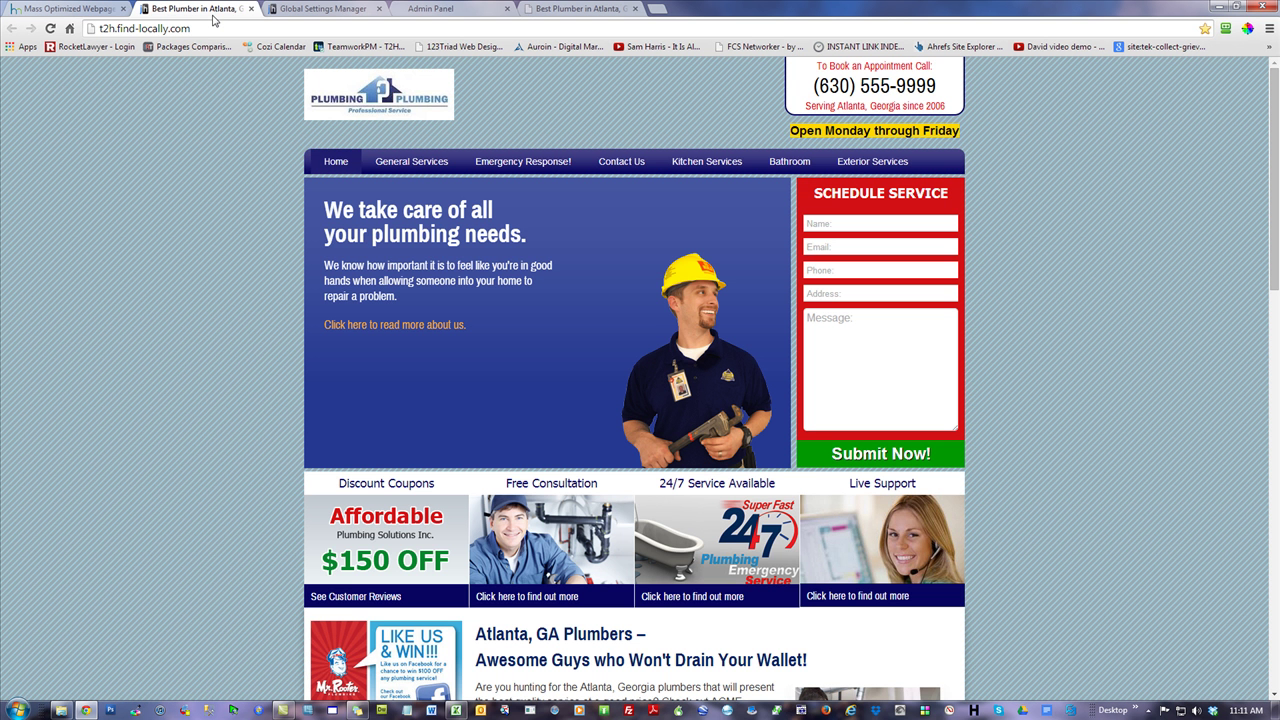
click(50, 29)
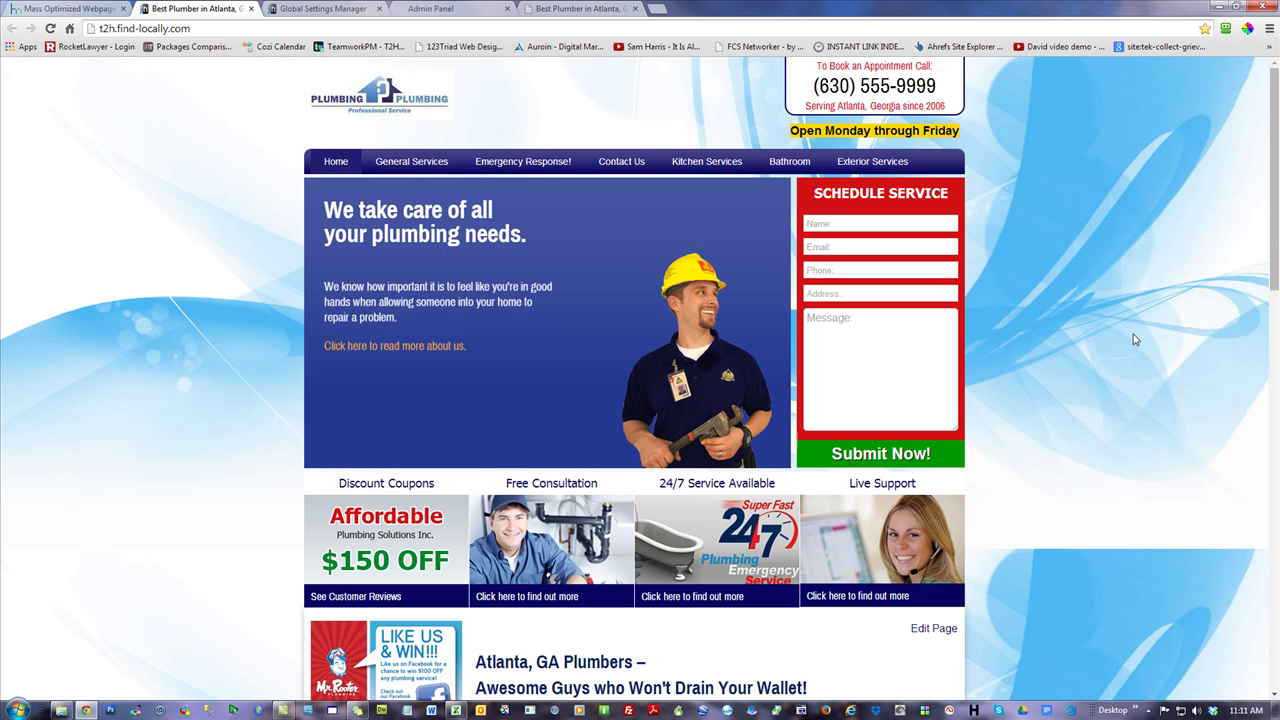
click(585, 9)
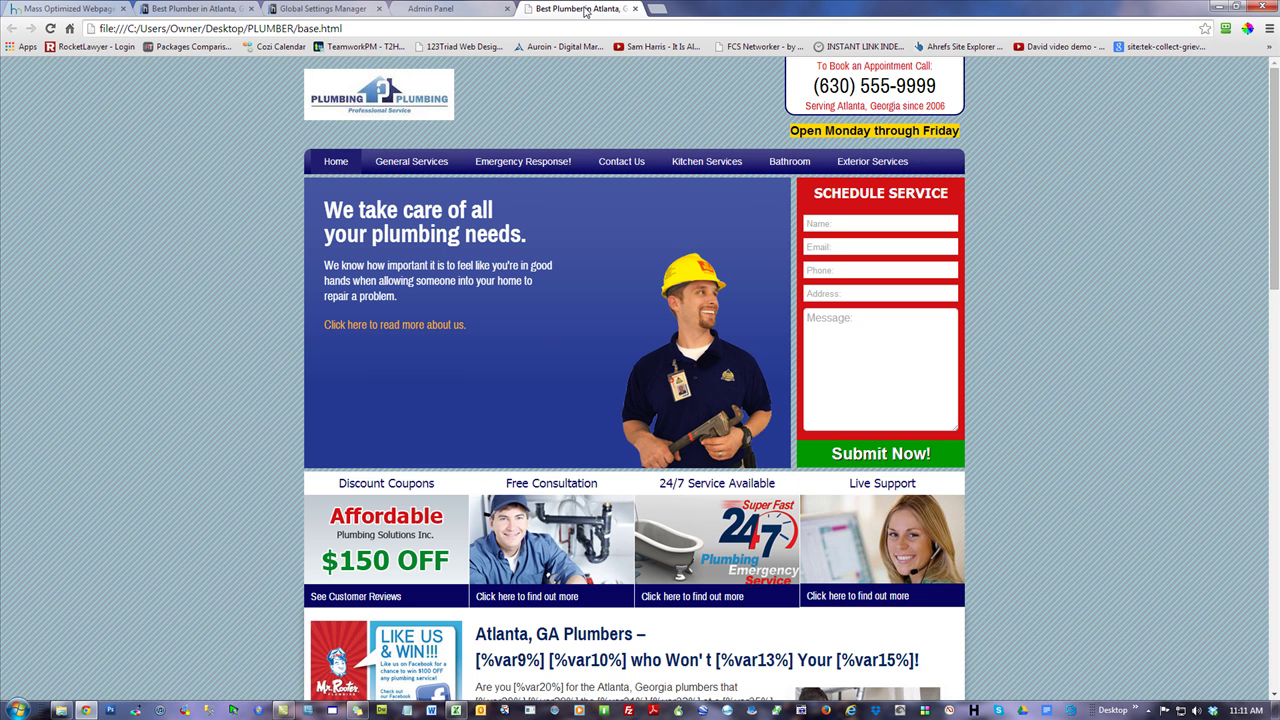
click(50, 29)
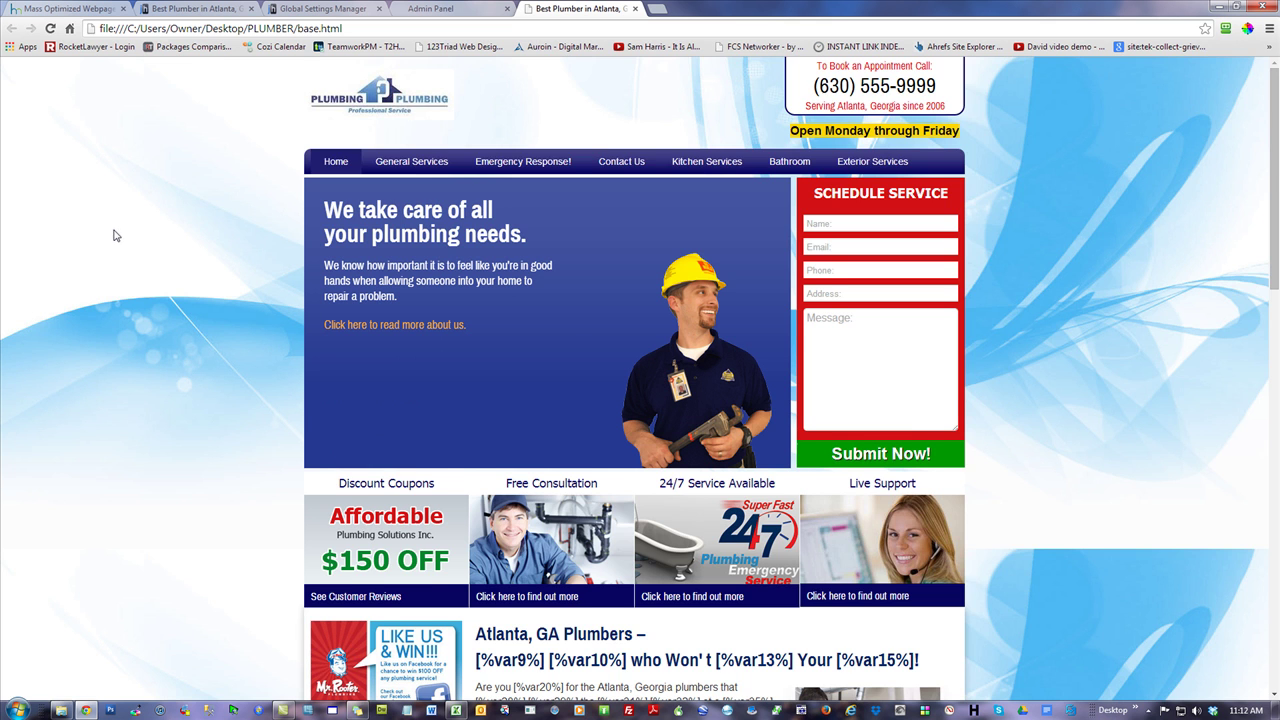
Read through the variable placeholders in the base.html preview, from the main heading to the last paragraph's $60 NEW offer.
scroll(114, 234, down, 2)
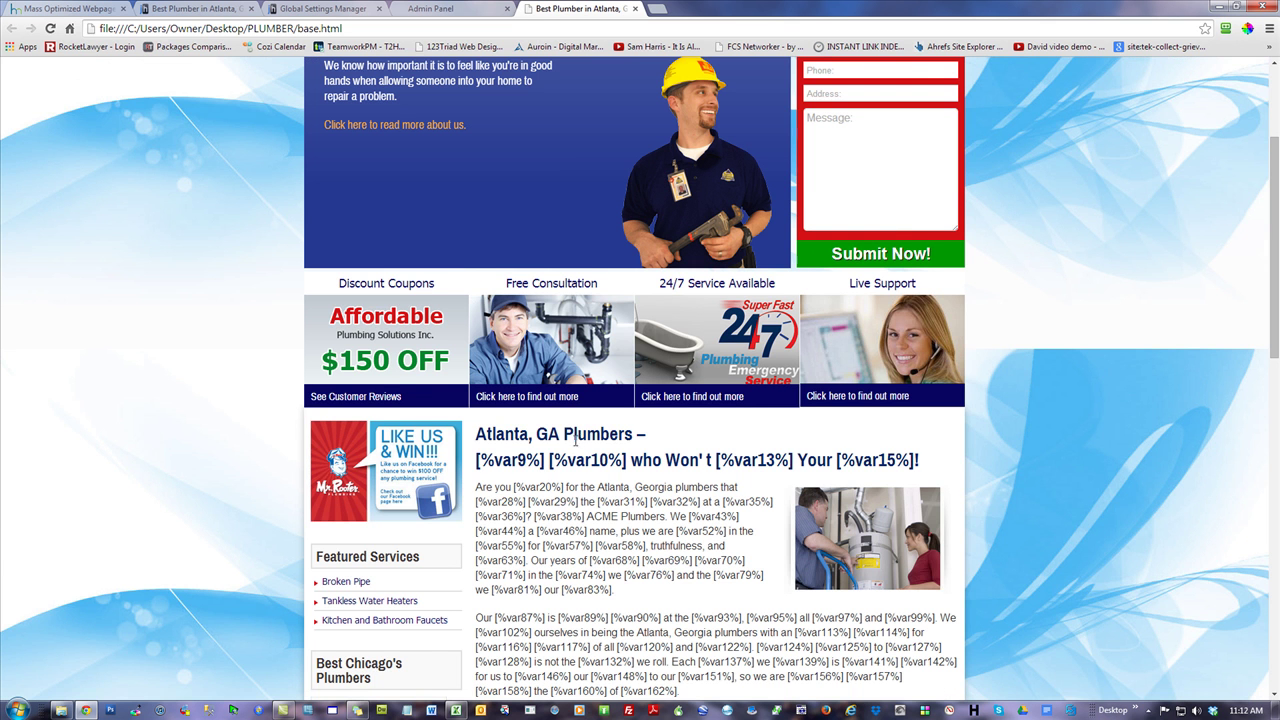
scroll(576, 438, up, 2)
scroll(1160, 425, down, 2)
scroll(1030, 303, up, 2)
scroll(1032, 313, down, 4)
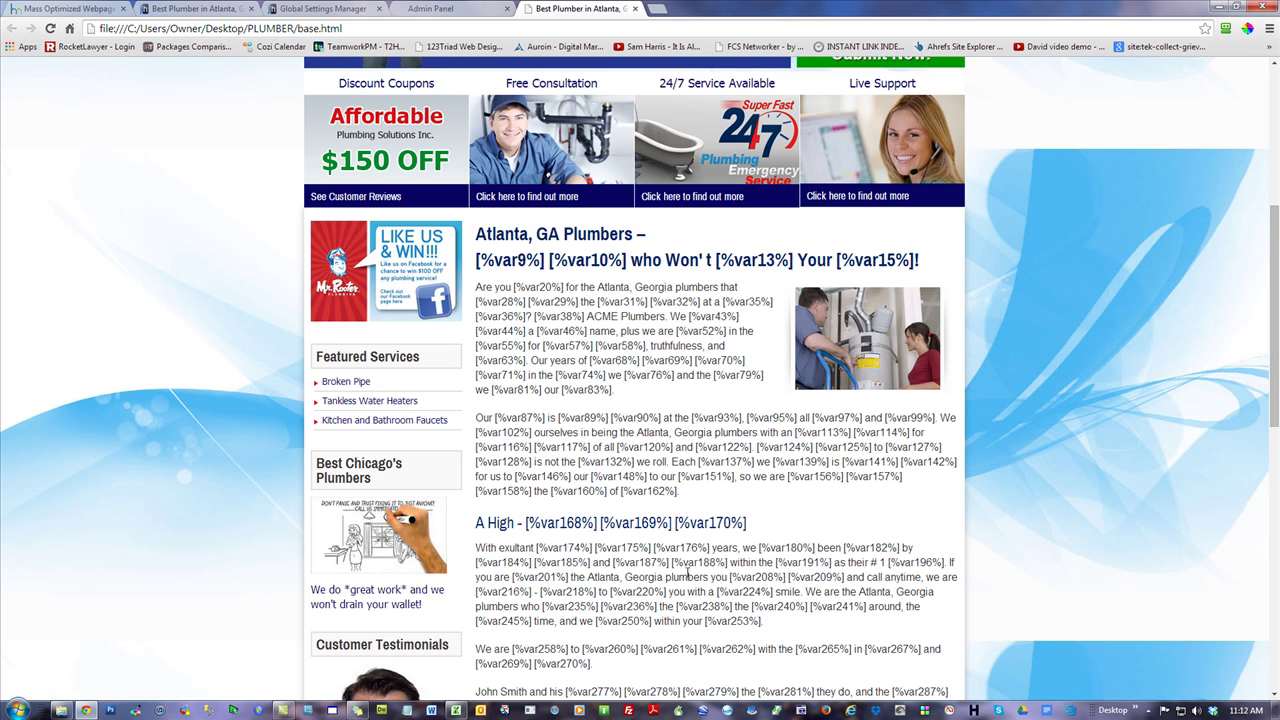
scroll(688, 575, down, 2)
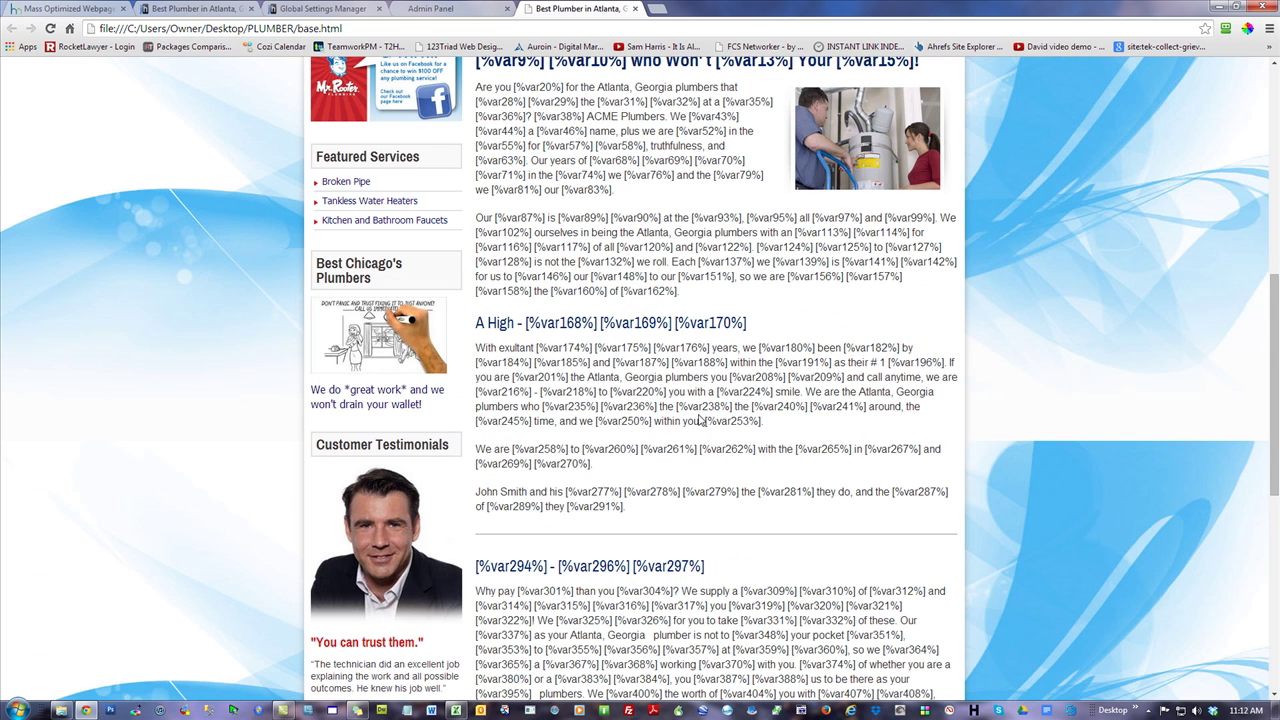
scroll(700, 421, down, 4)
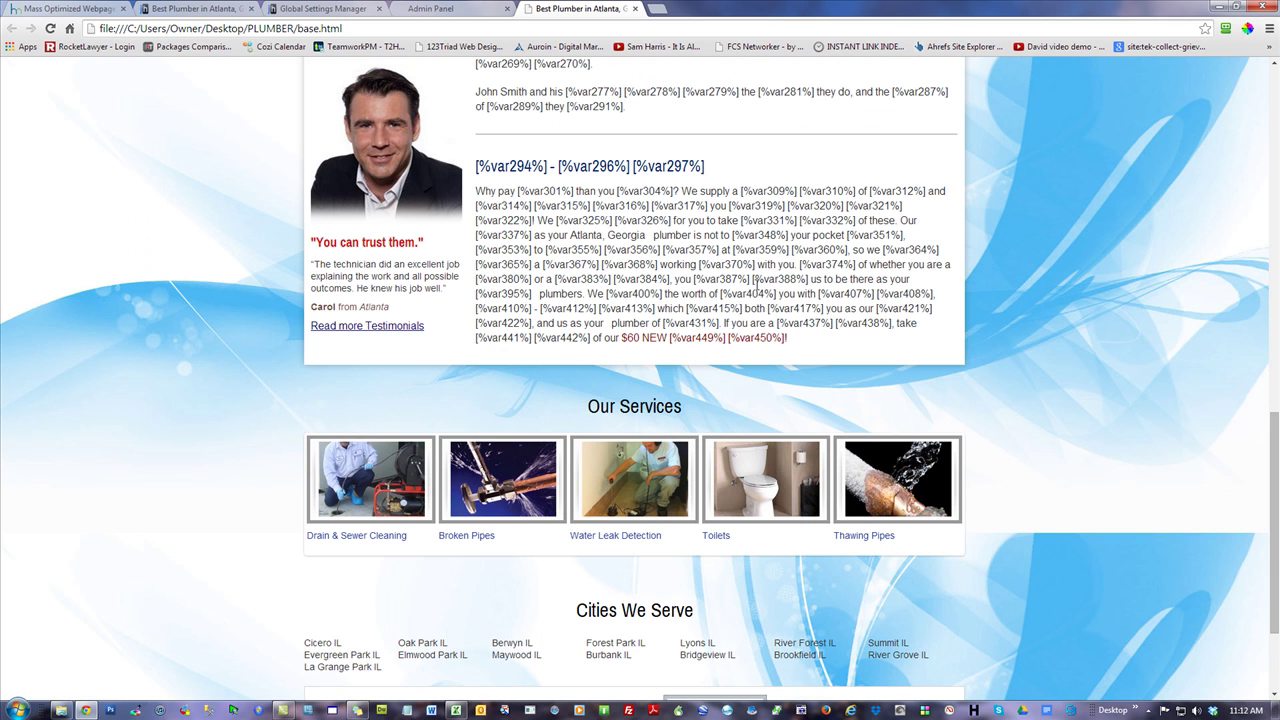
drag(790, 338, 624, 341)
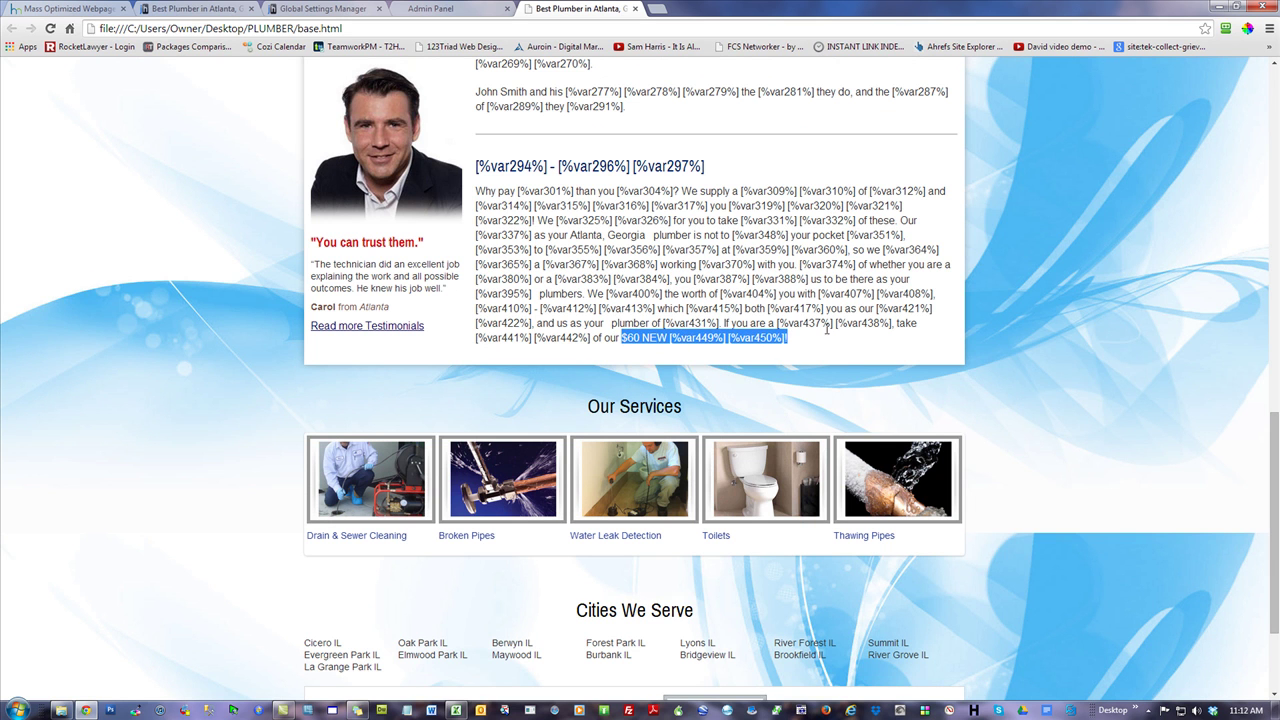
drag(738, 165, 478, 166)
click(776, 266)
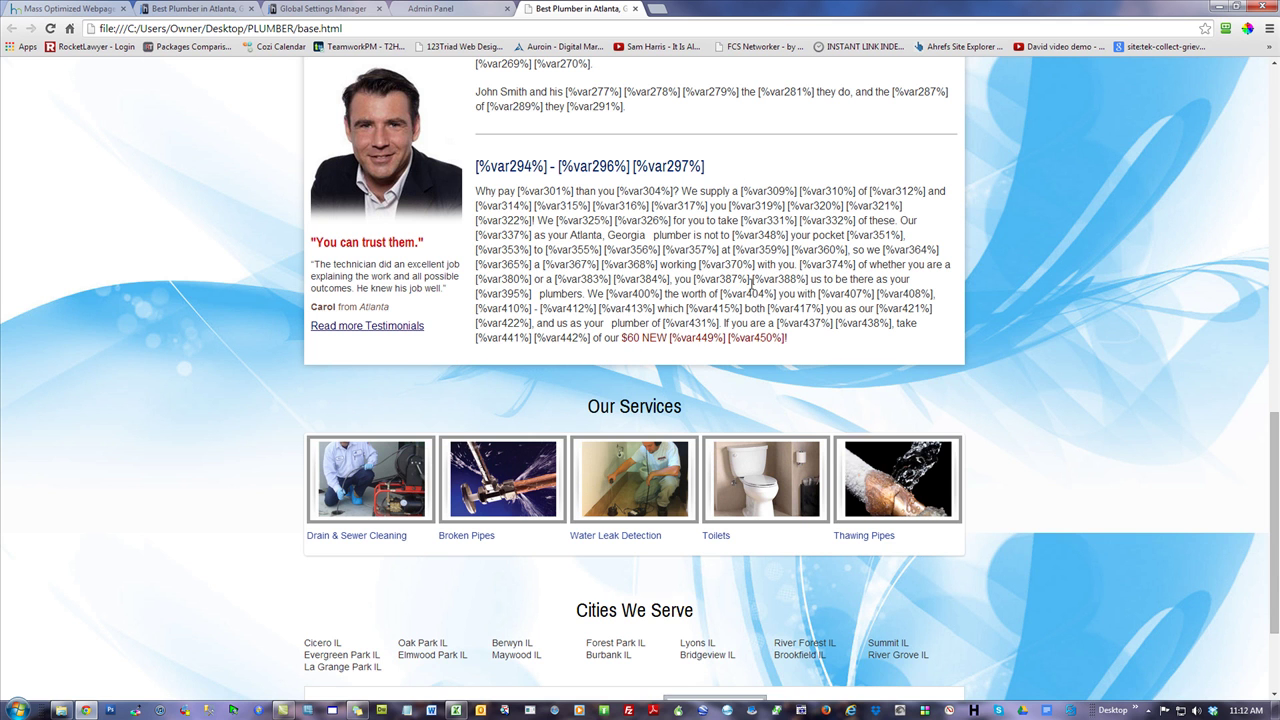
scroll(749, 284, up, 7)
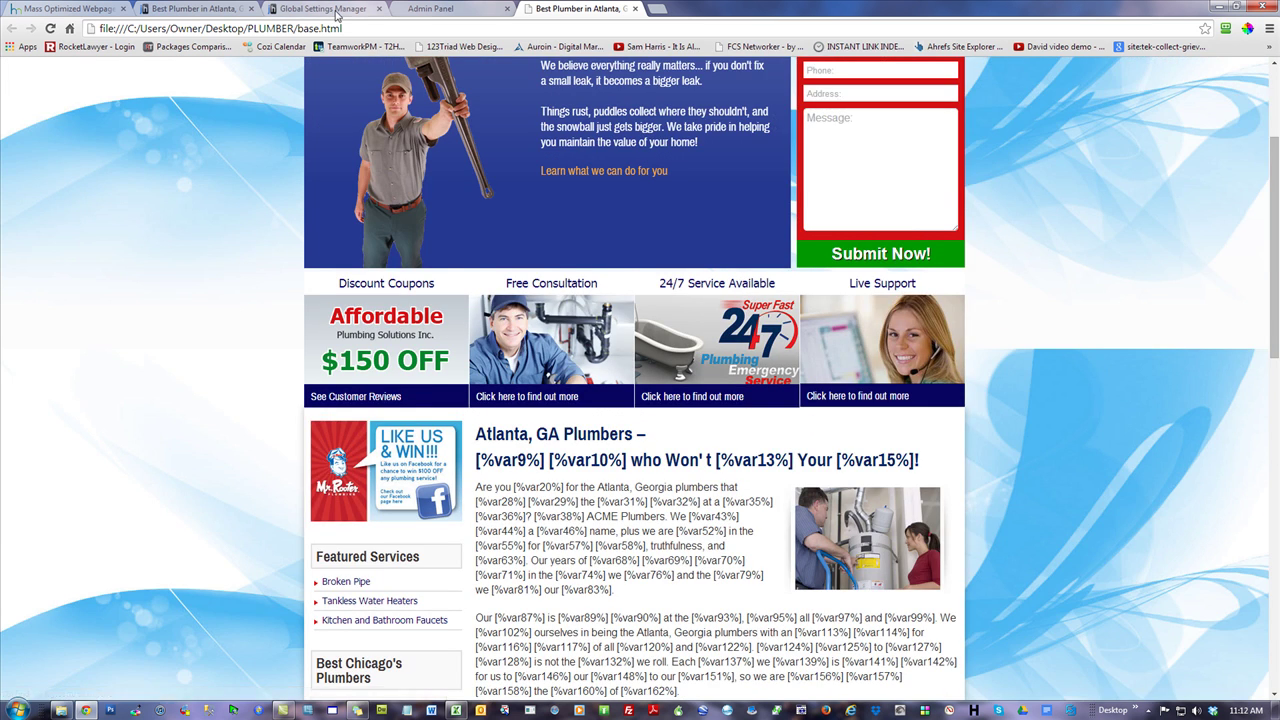
Compare the live plumber home page with the local base.html preview.
click(337, 13)
click(205, 9)
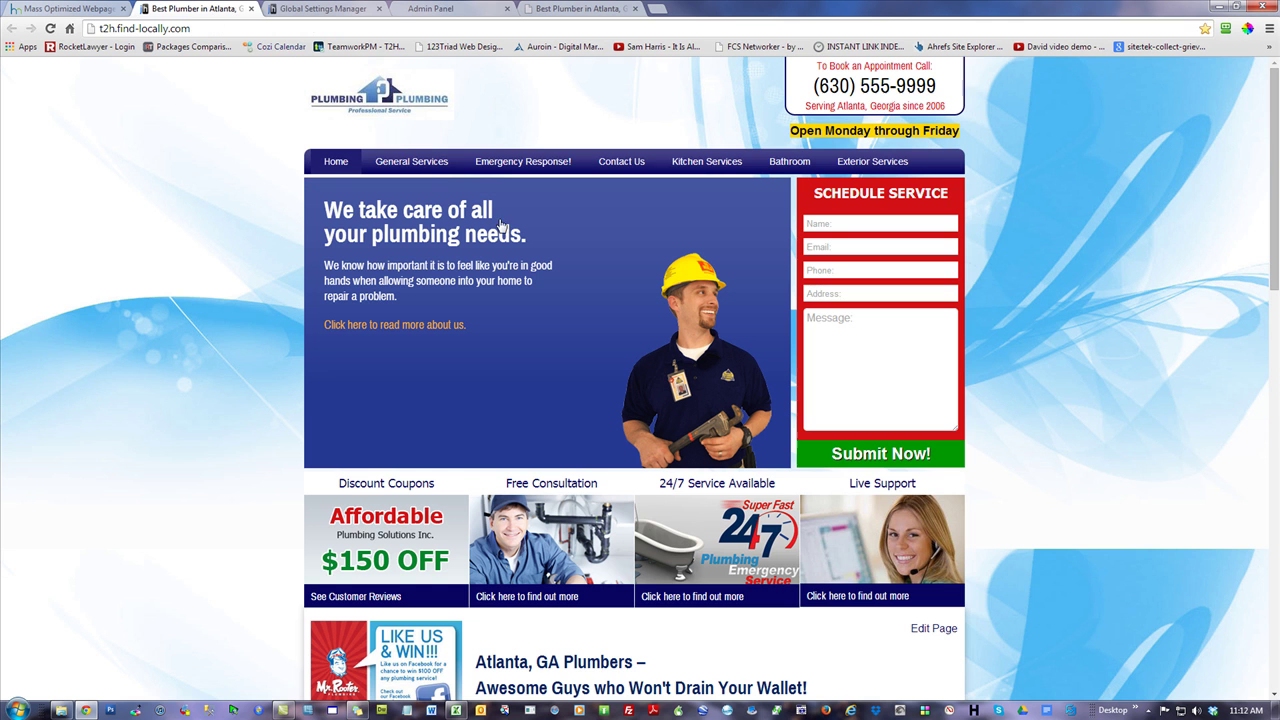
click(588, 9)
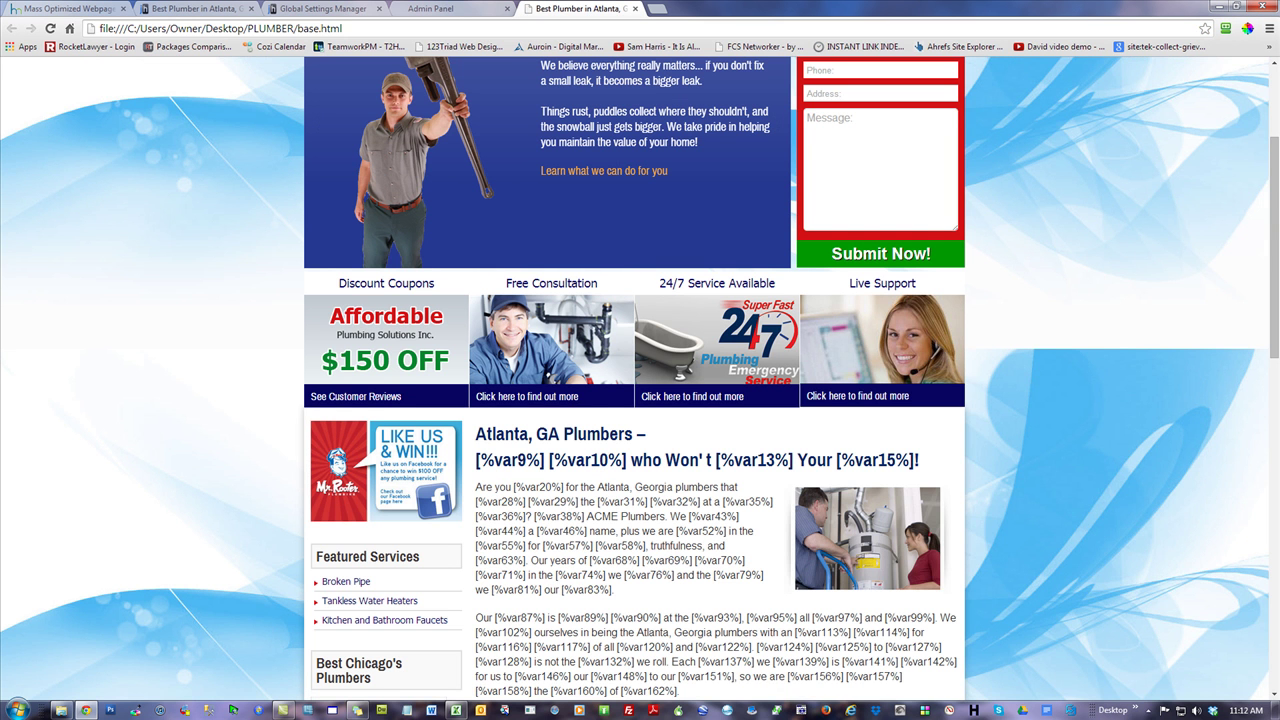
Glance at vars.csv in Excel, then trace the opening paragraph's placeholders in the base.html preview up to [%var36%].
key(alt+Tab)
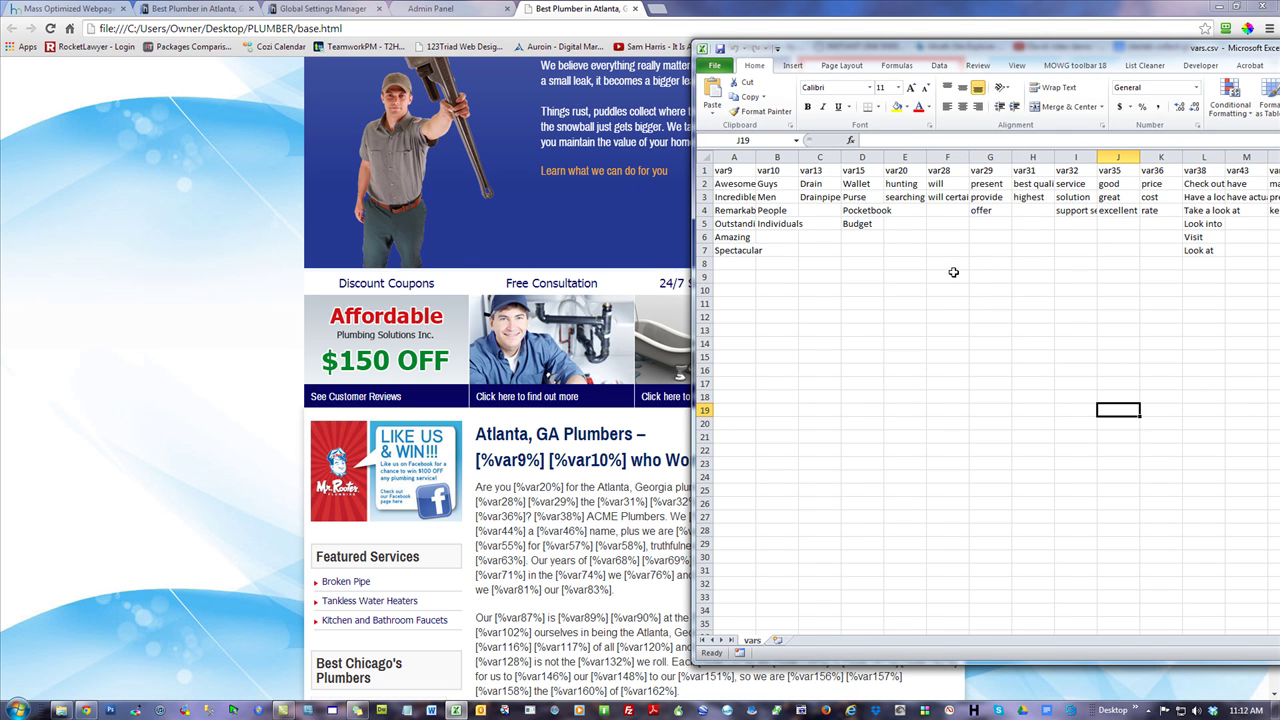
drag(479, 488, 716, 487)
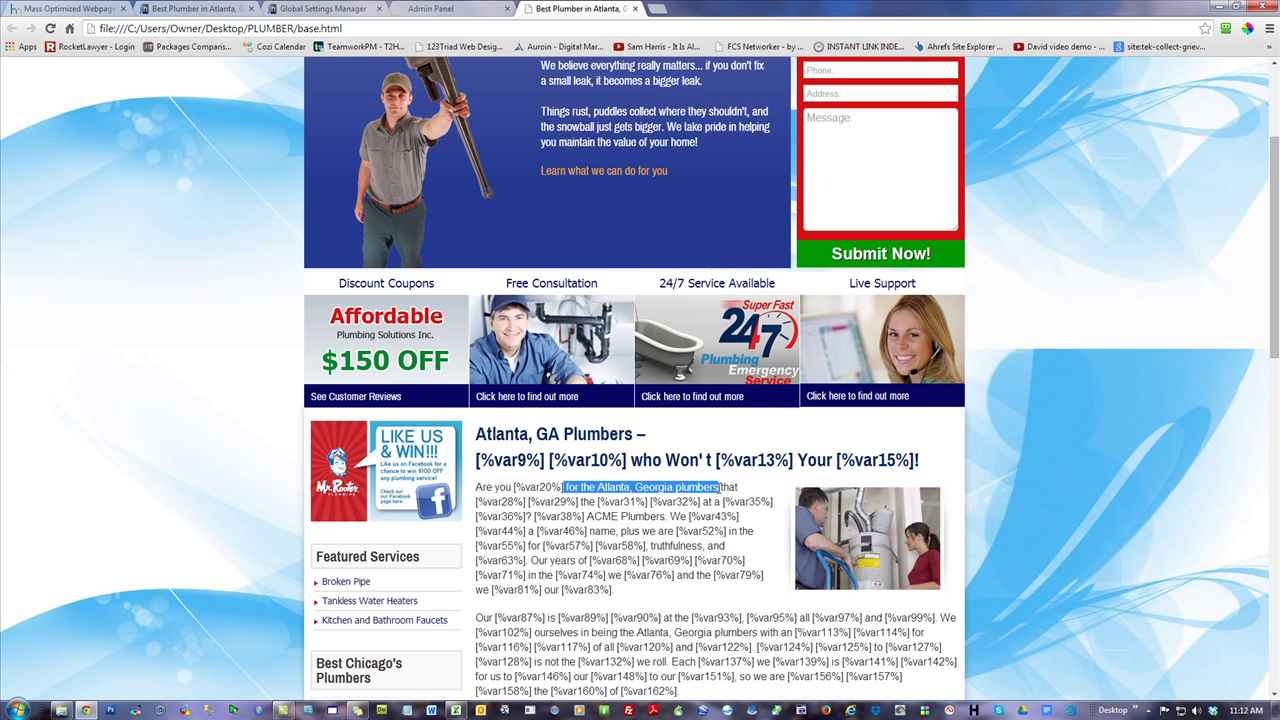
drag(489, 505, 694, 504)
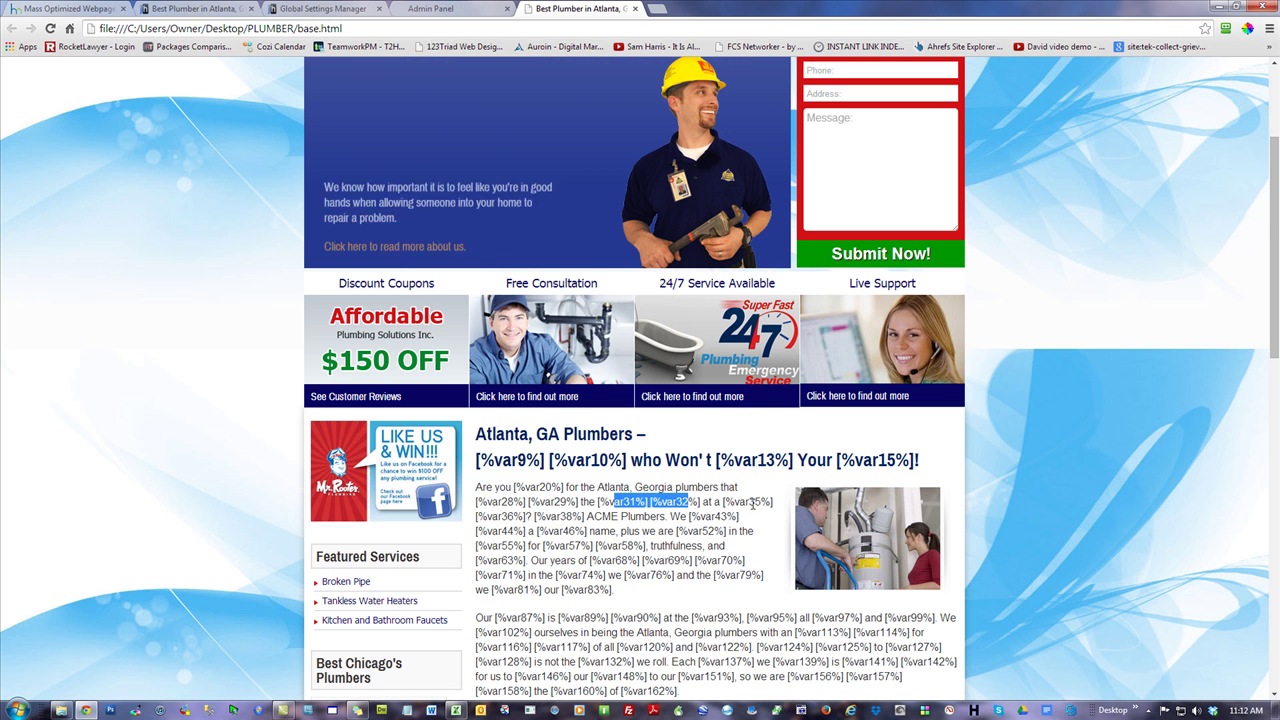
drag(773, 502, 738, 502)
drag(486, 516, 527, 516)
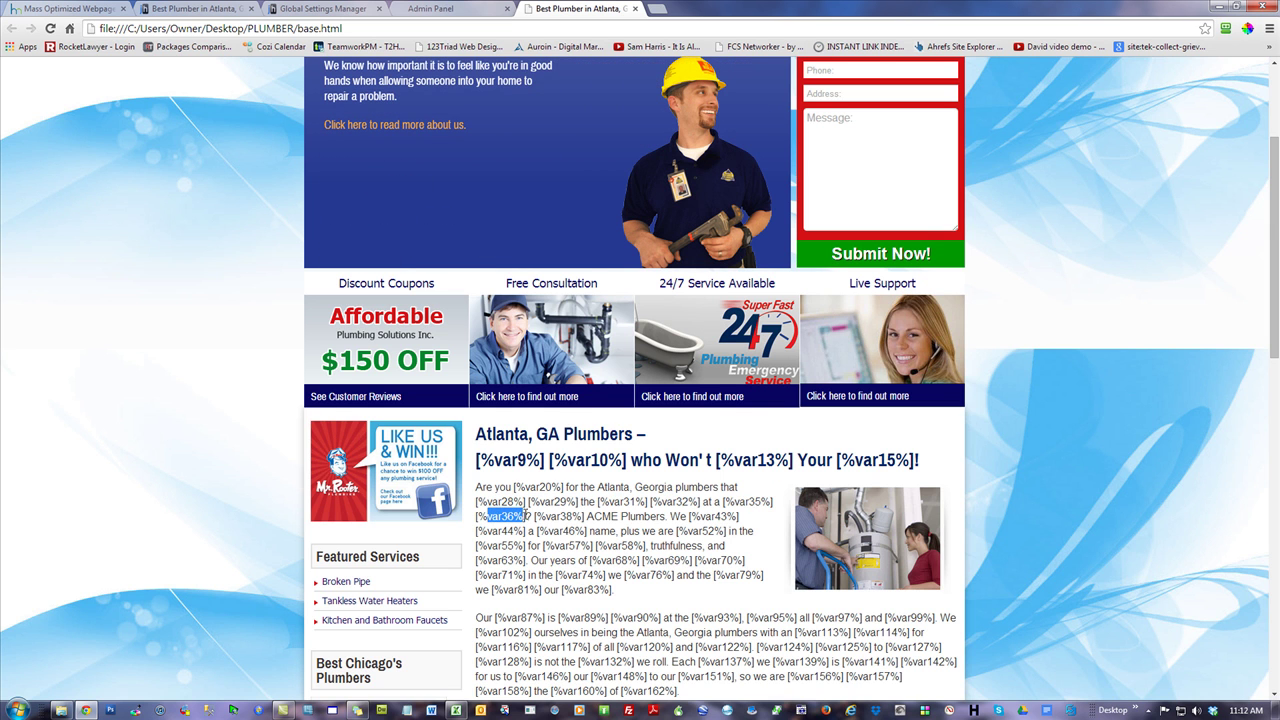
Switch to vars.csv in Excel, inspect the replacement words in the var20 column and return to the base.html preview.
key(alt+Tab)
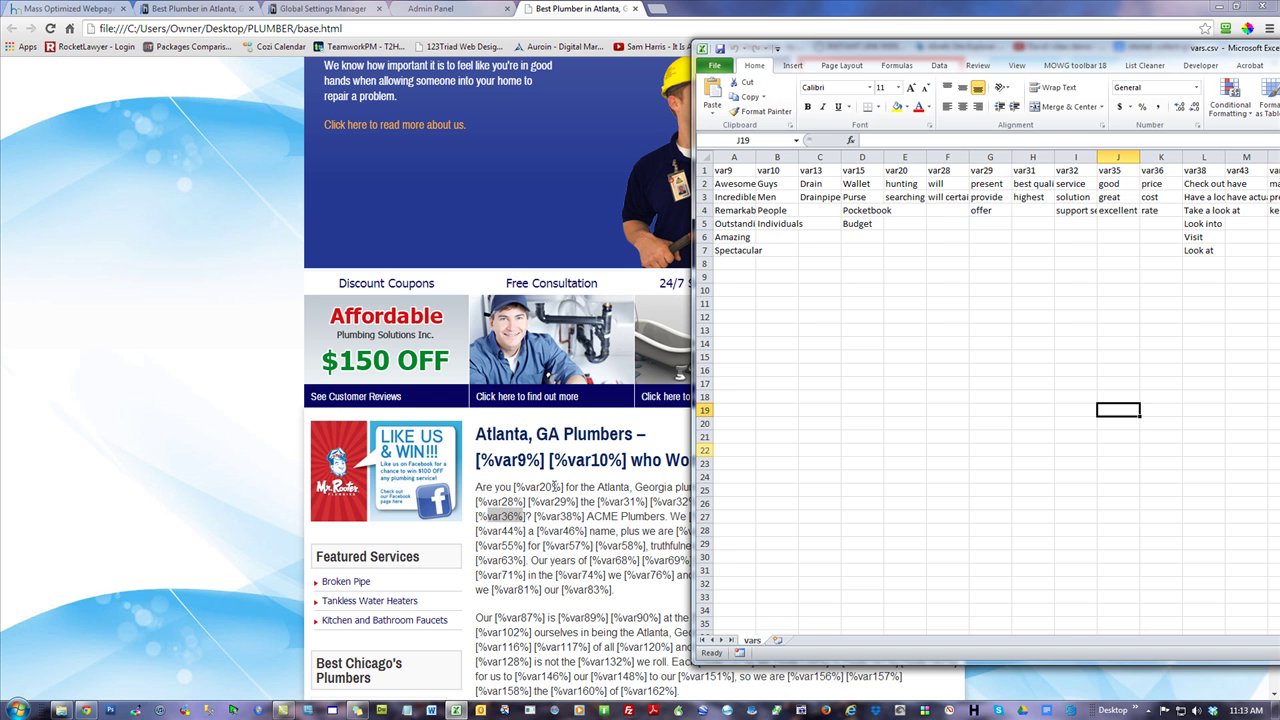
click(920, 187)
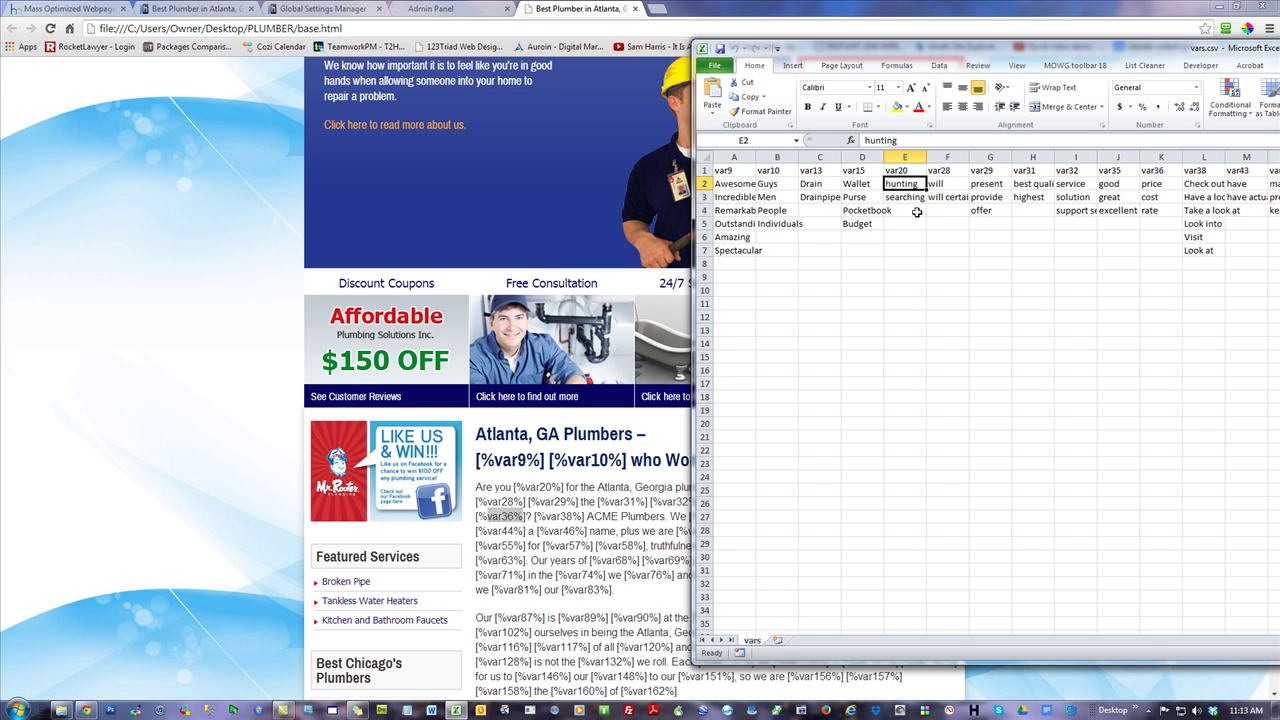
click(919, 199)
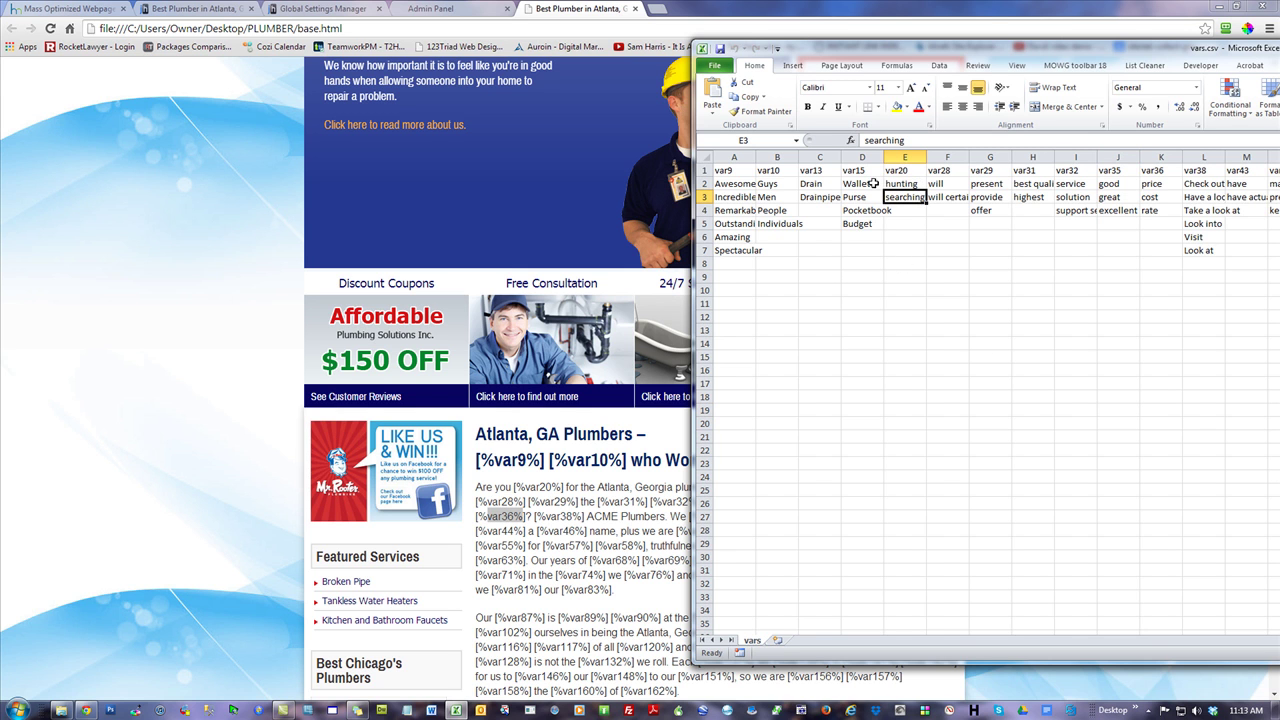
drag(900, 184, 906, 628)
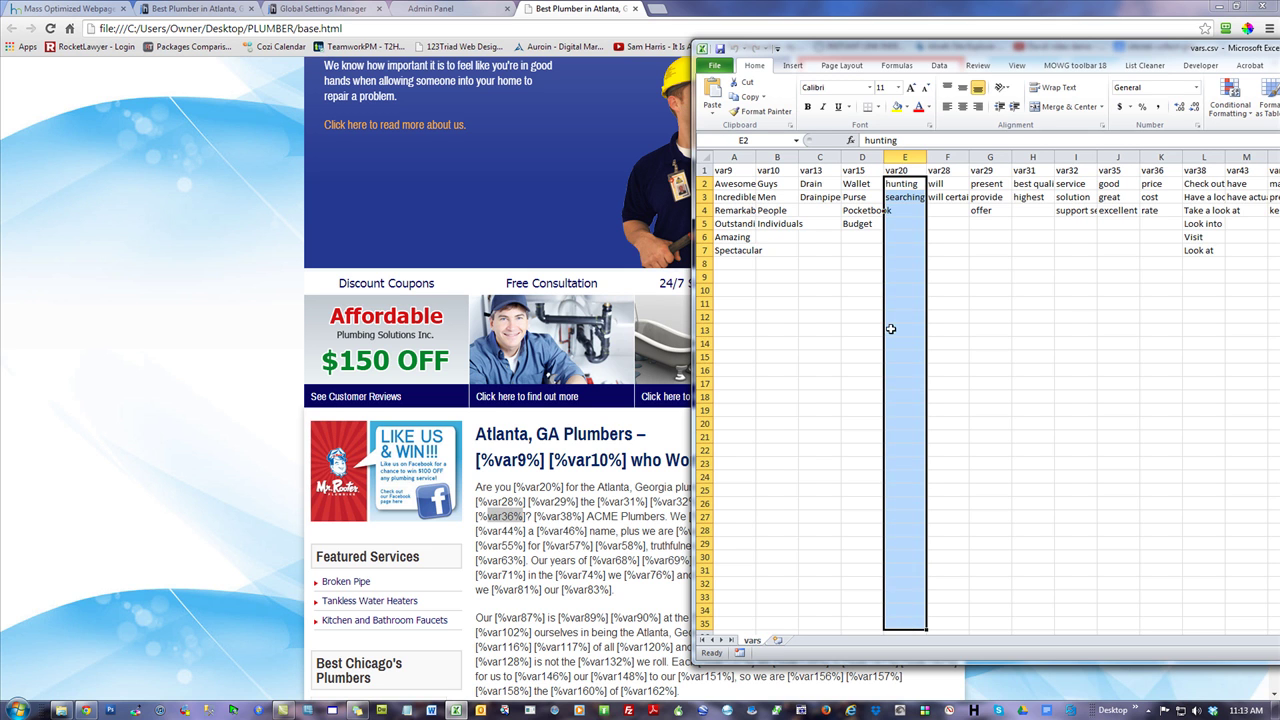
click(905, 570)
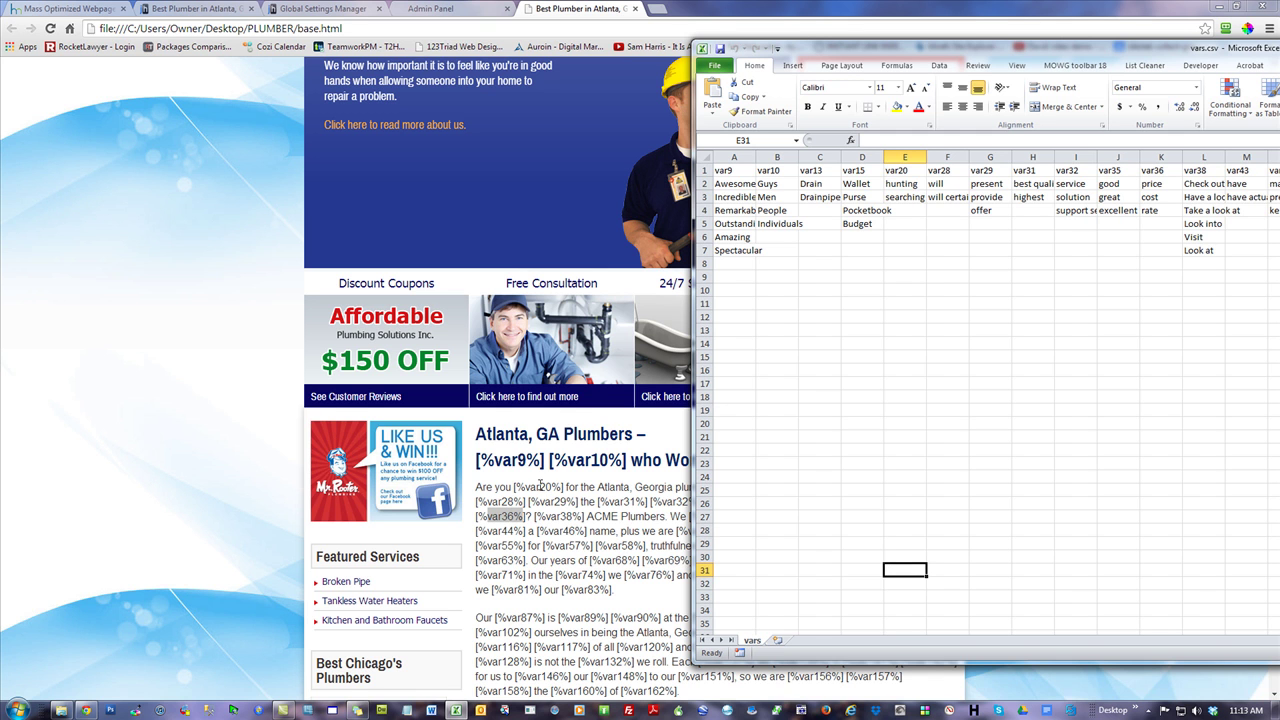
click(200, 495)
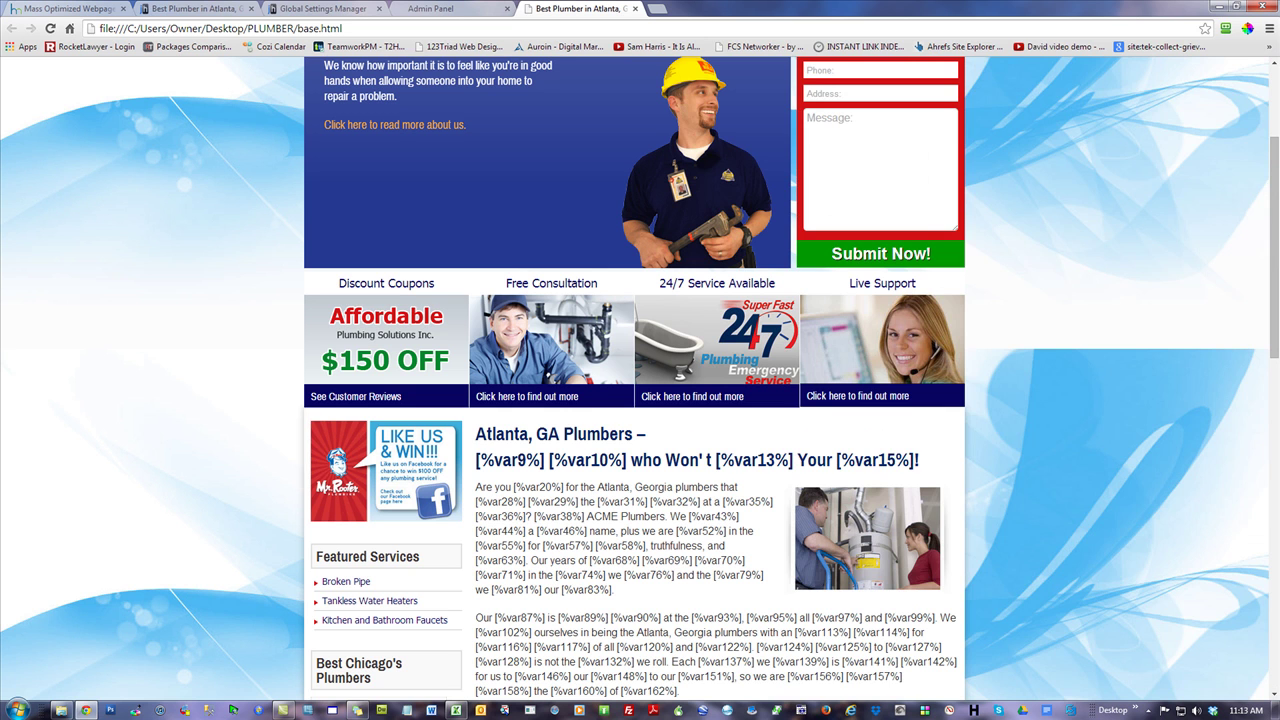
Bring vars.csv back up and review the first replacement words for var28, var29, var31 and var32.
key(alt+Tab)
click(946, 184)
click(993, 185)
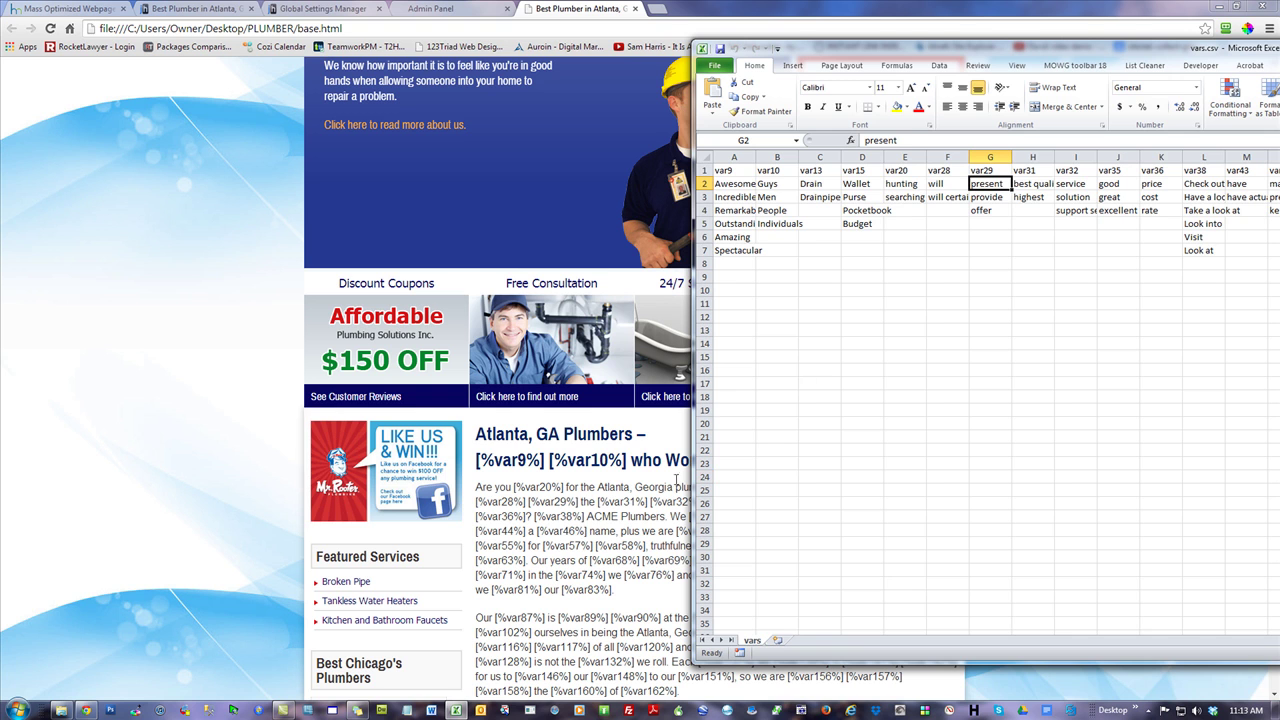
click(1043, 184)
click(1083, 185)
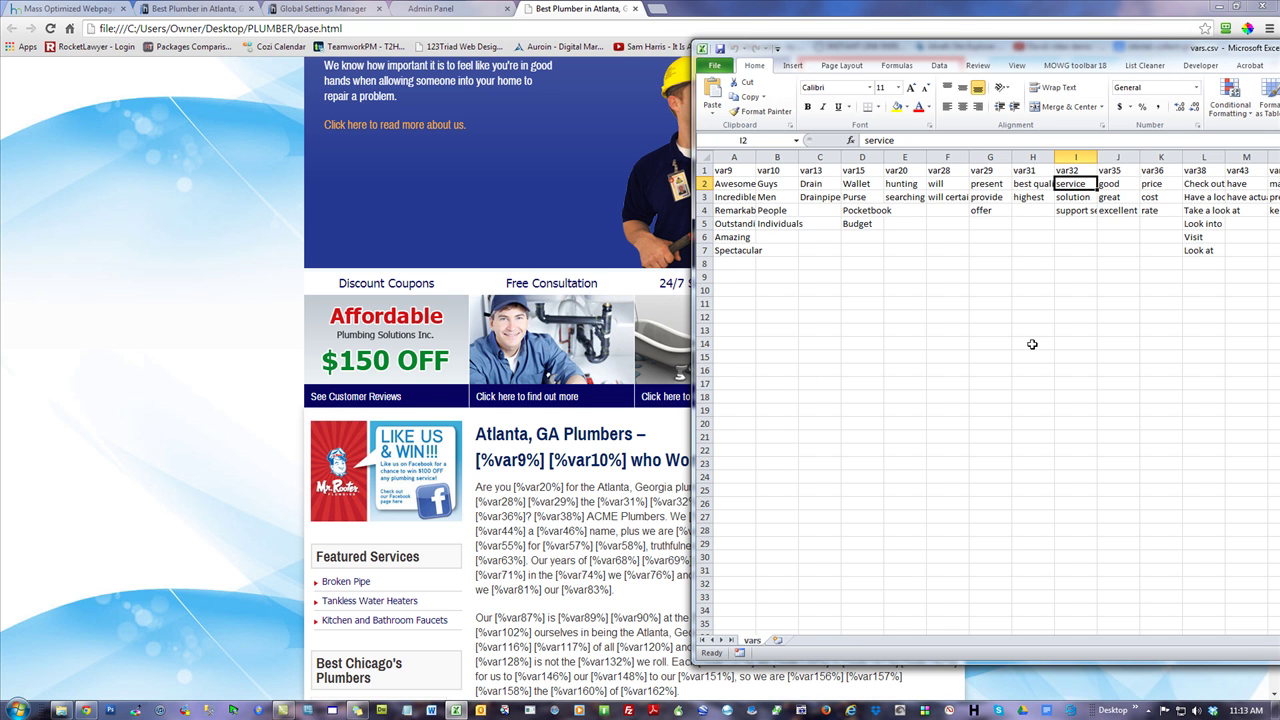
Review the second-choice words for var28 through var32 in vars.csv and how they mix with the first-row words.
click(952, 198)
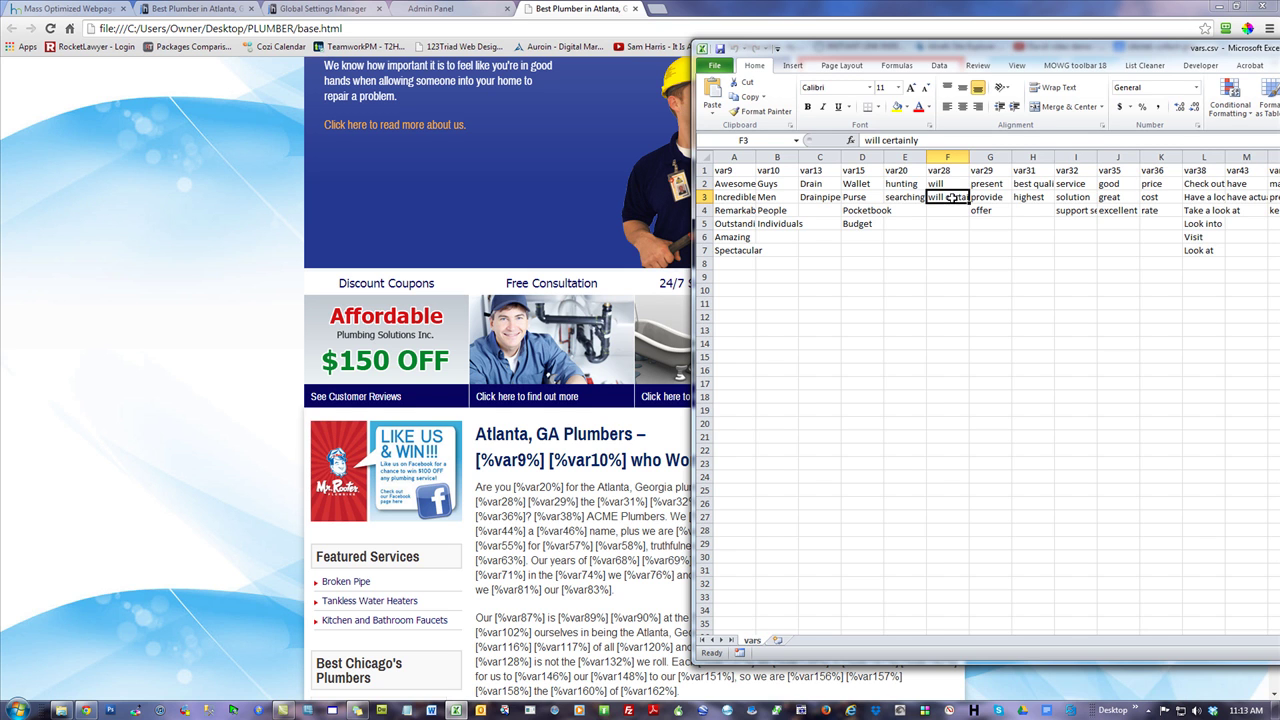
click(988, 198)
click(1041, 198)
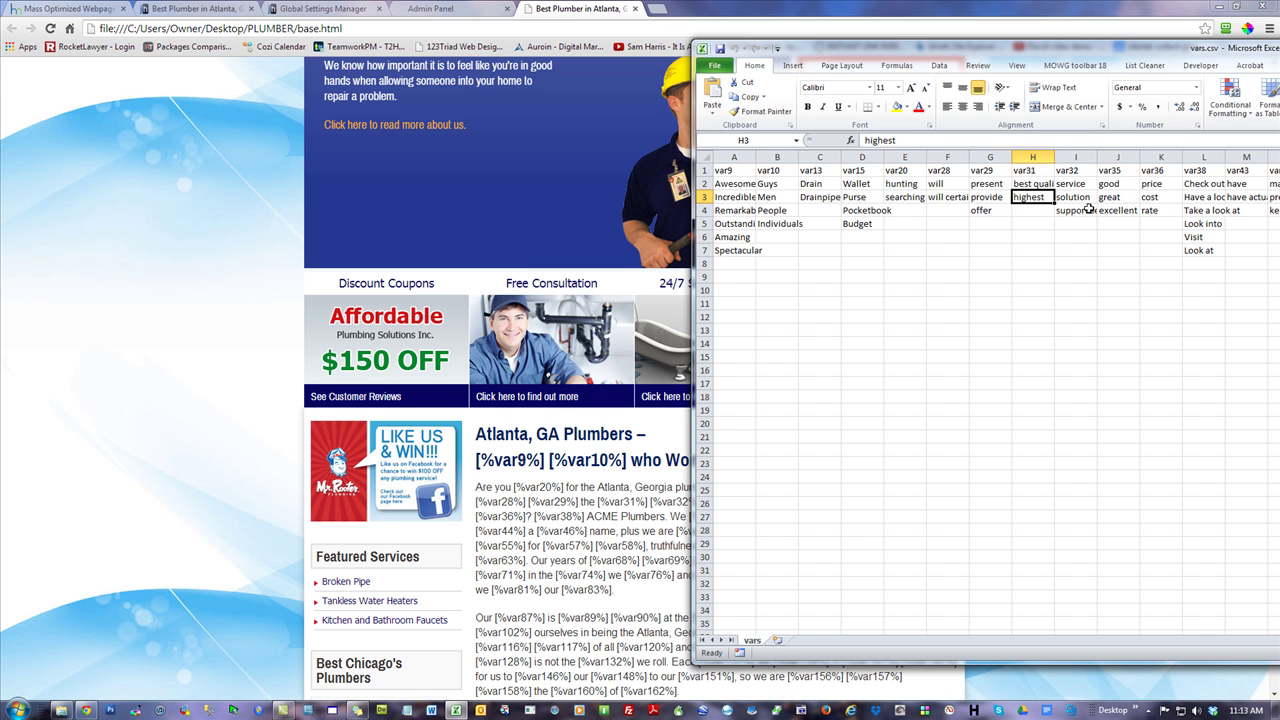
click(1083, 197)
click(1044, 196)
click(1062, 186)
click(990, 186)
click(1043, 197)
Highlight rows 1 to 3 from var9 to var55 in vars.csv and bring the whole Excel window into view.
drag(733, 170, 1279, 198)
double_click(1112, 50)
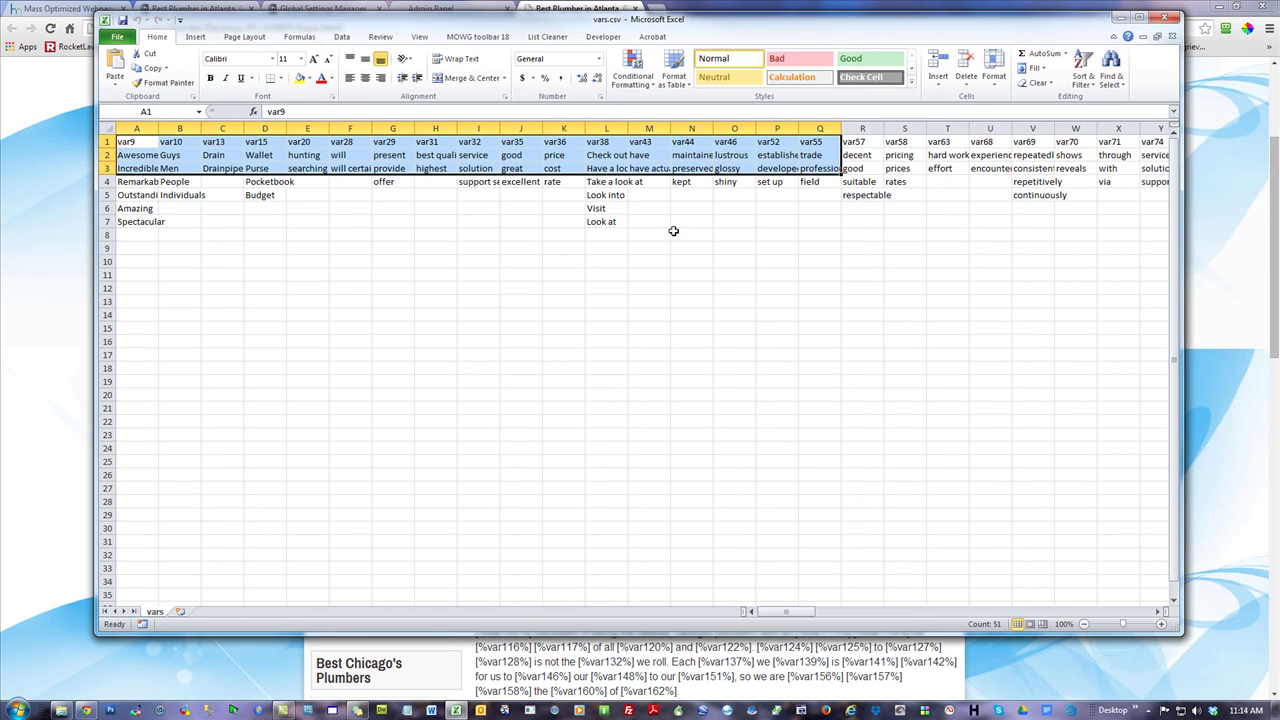
click(693, 388)
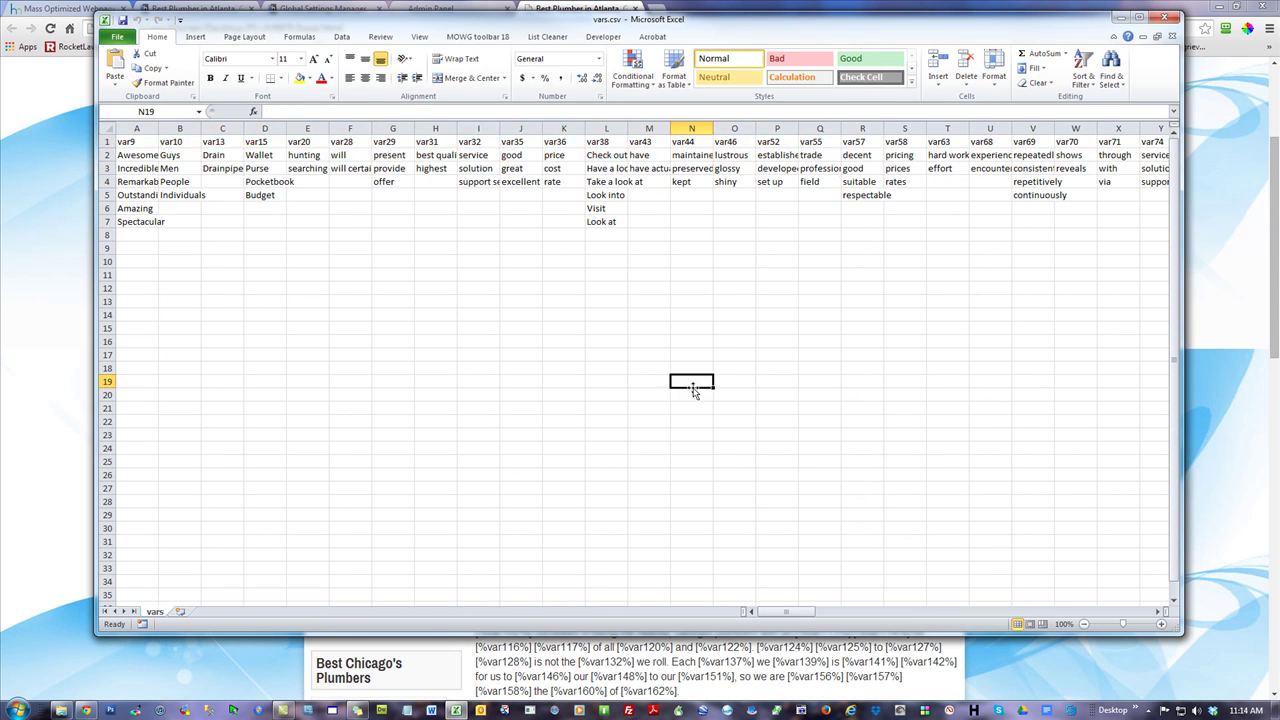
Highlight the replacement words in rows 2 to 7 from var9 to var71 and clear the highlight.
drag(133, 155, 1111, 222)
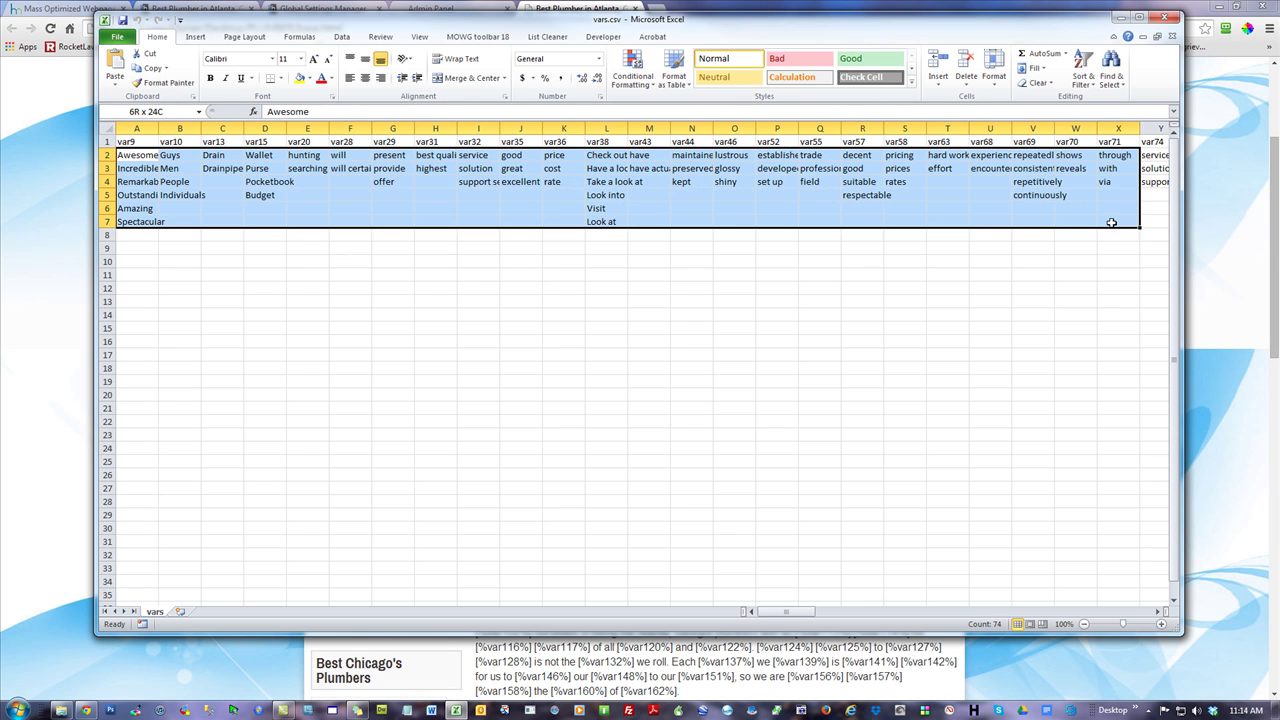
click(394, 290)
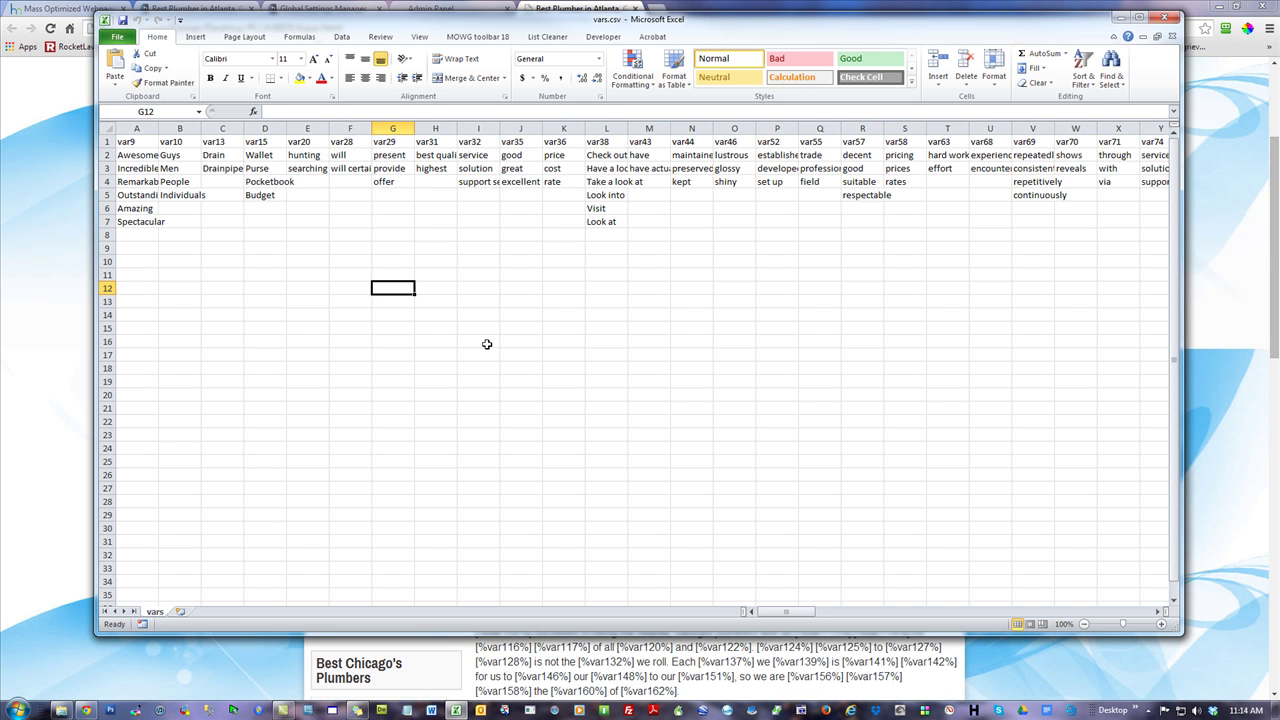
click(258, 317)
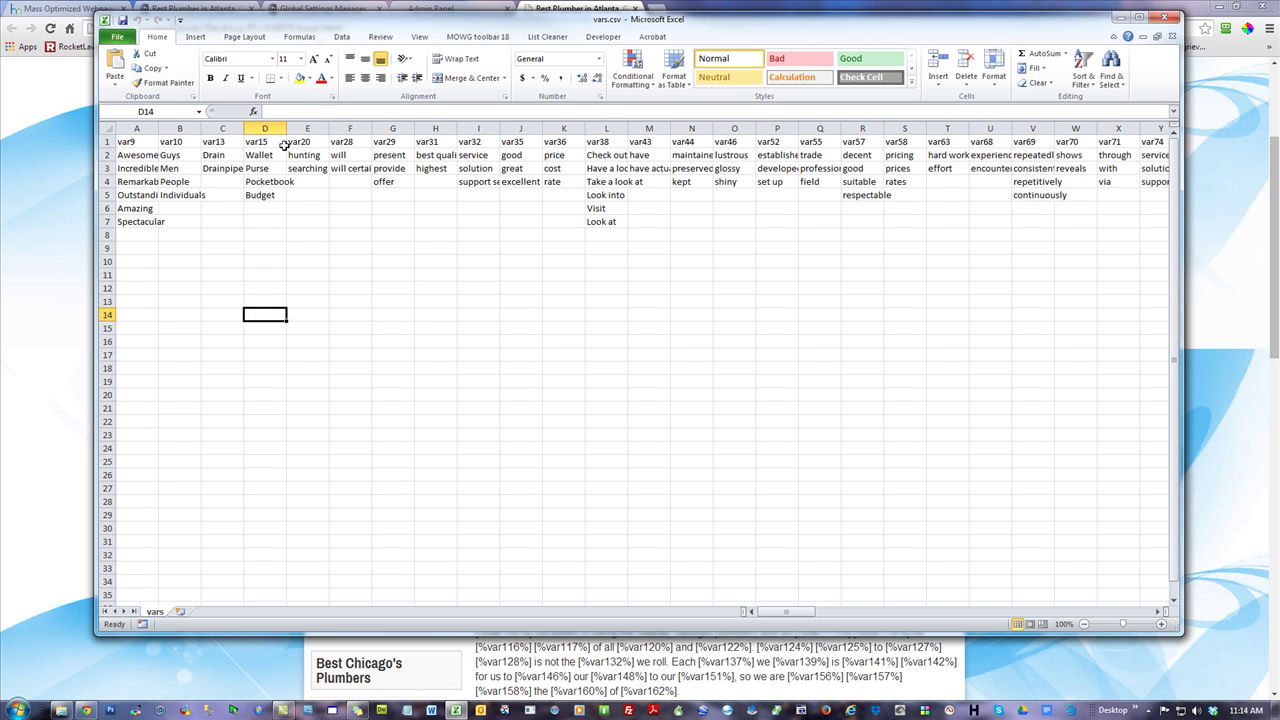
Save vars.csv, keeping the CSV format, and move the workbook window aside to uncover the base.html preview.
click(122, 22)
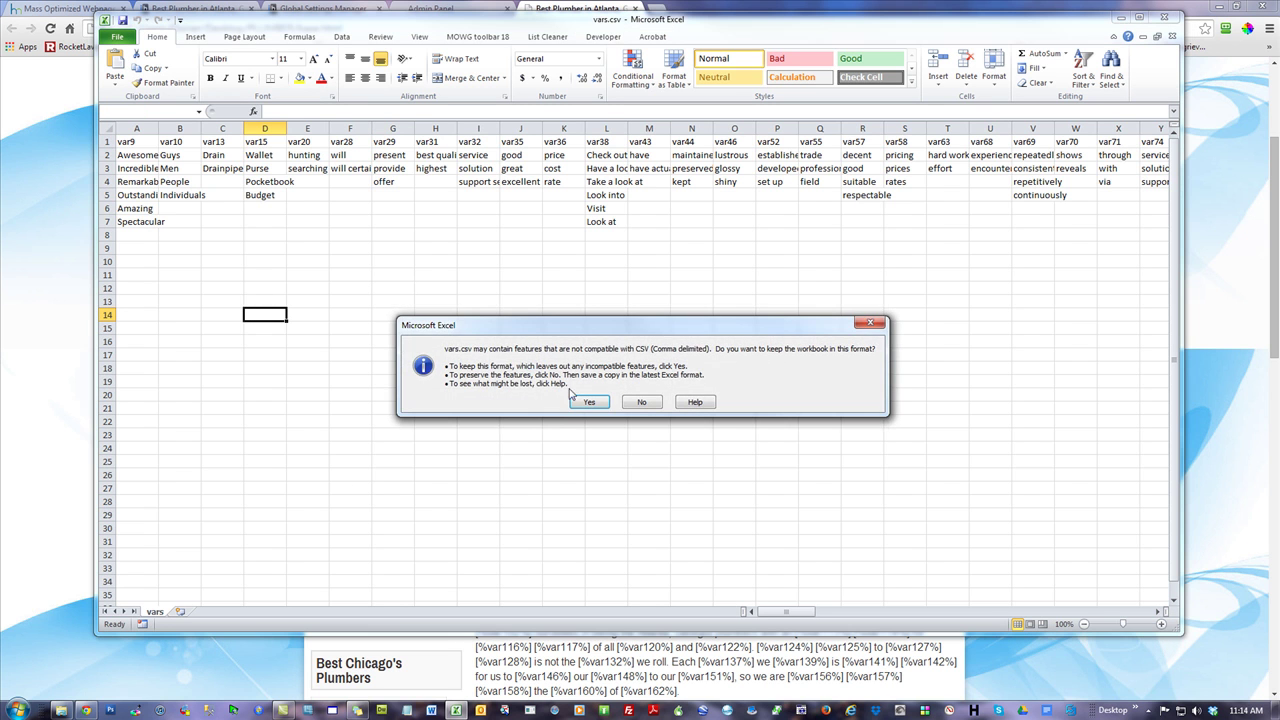
click(583, 401)
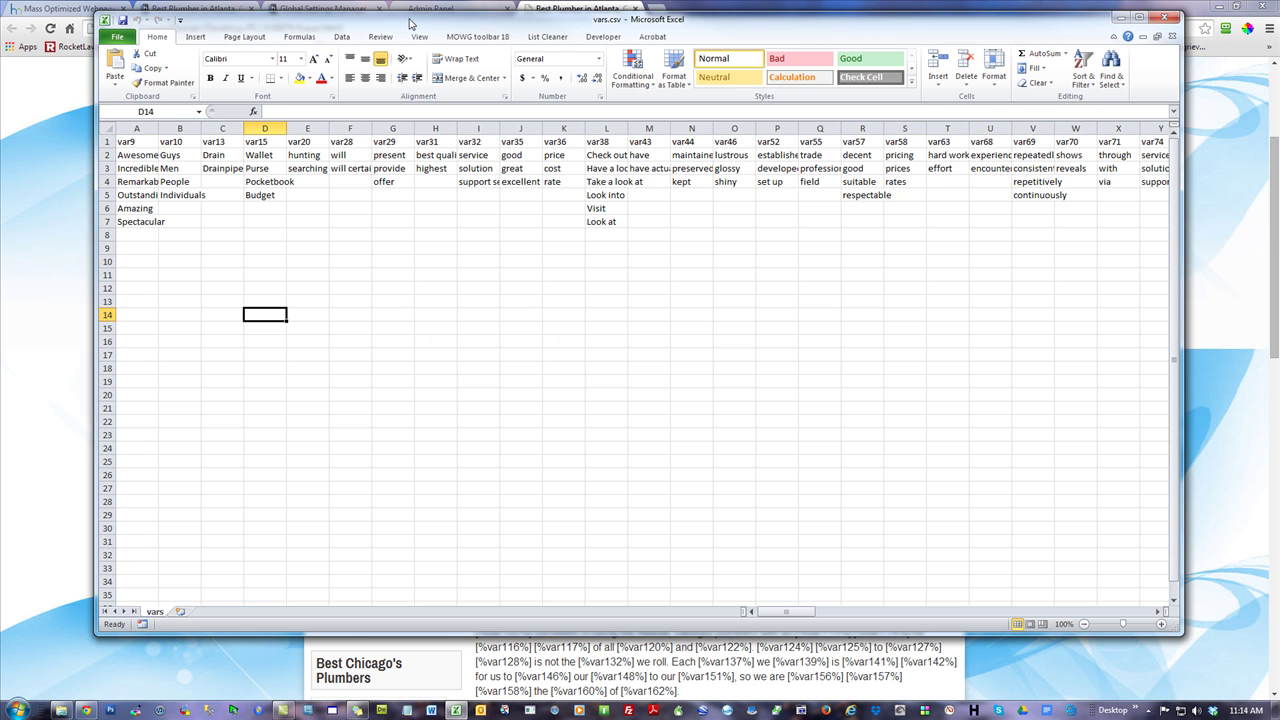
drag(455, 22, 1279, 147)
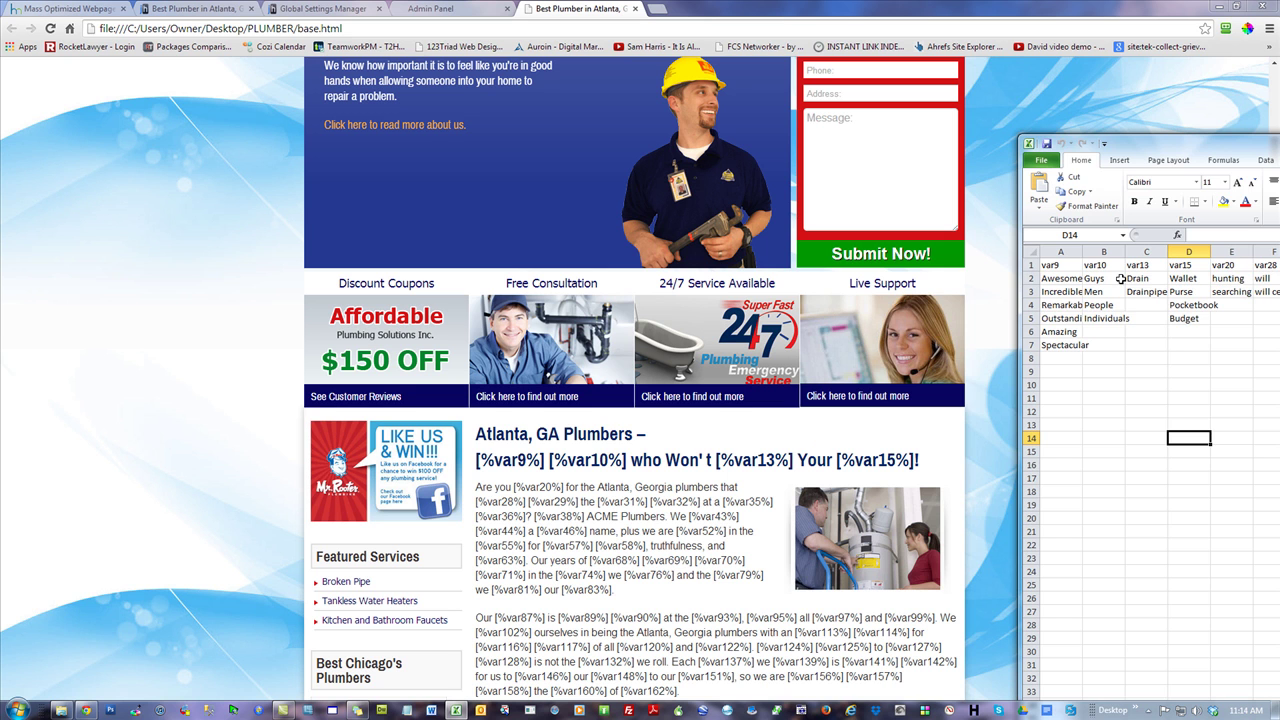
Examine the variable placeholders in the Atlanta plumbers heading and body paragraphs of the base.html preview.
click(558, 530)
drag(477, 433, 634, 434)
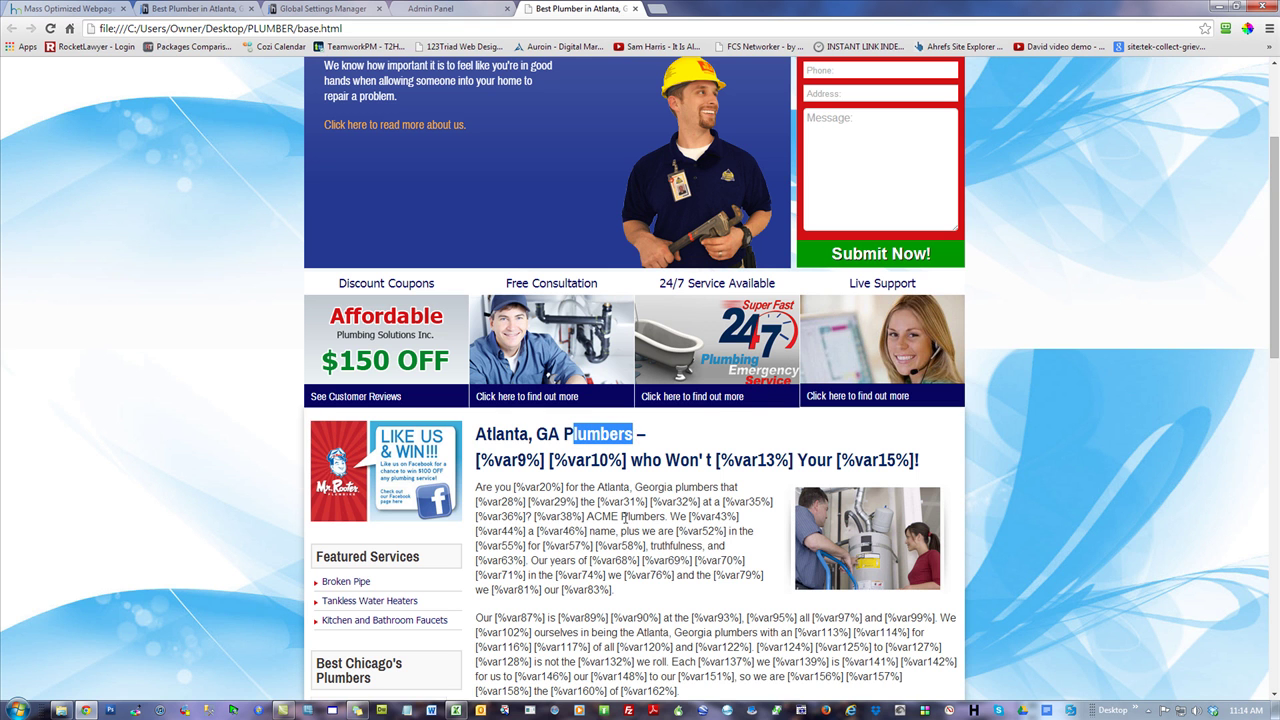
drag(527, 459, 752, 460)
drag(514, 487, 655, 576)
scroll(645, 545, down, 2)
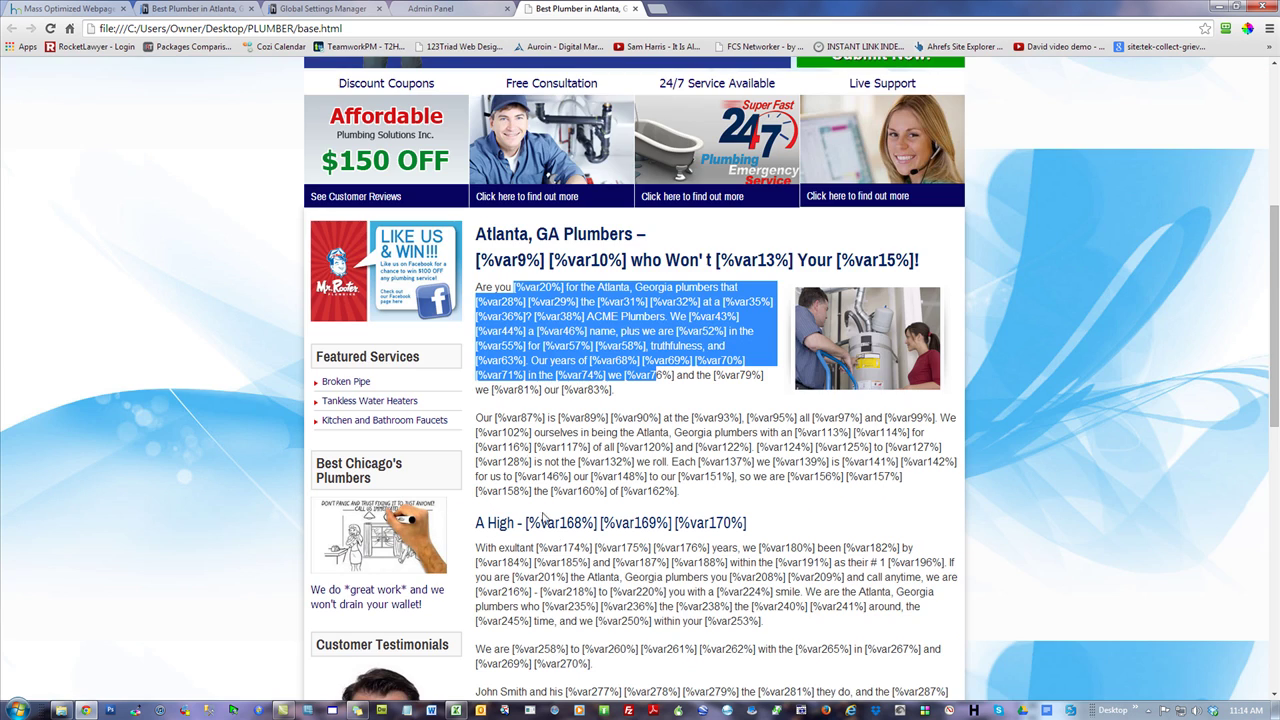
scroll(524, 476, down, 4)
scroll(645, 509, up, 6)
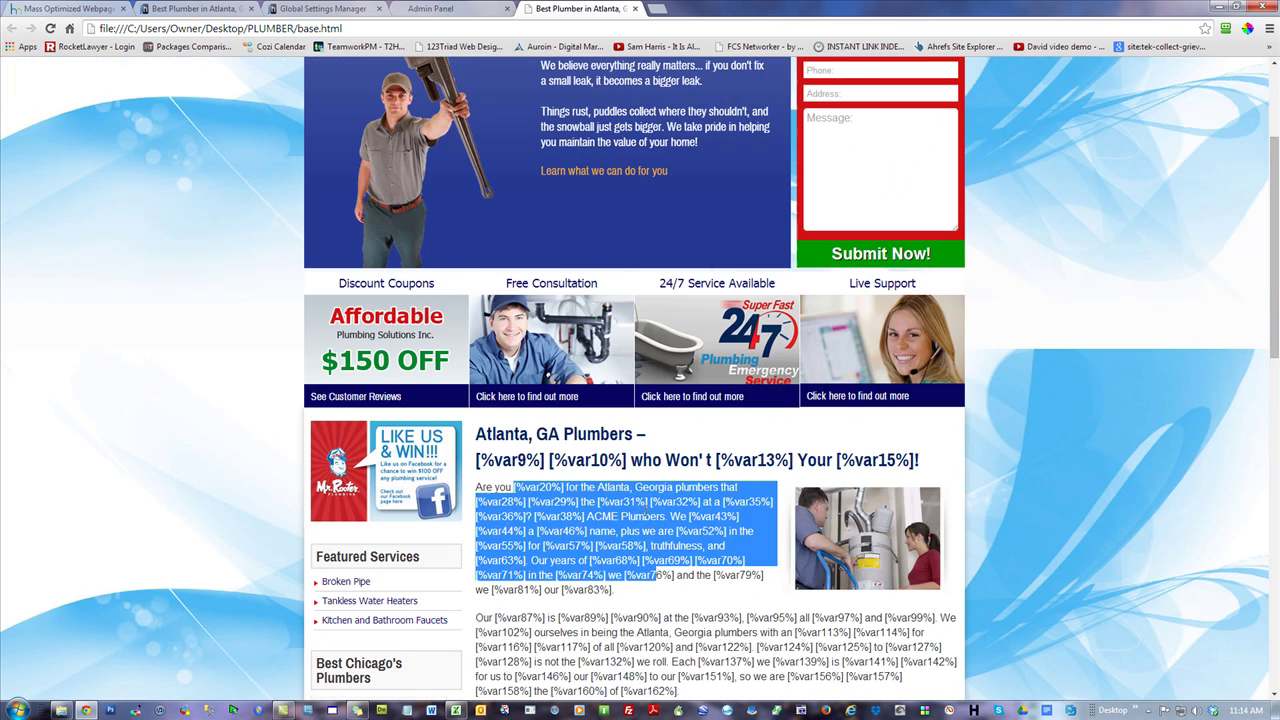
click(655, 576)
scroll(655, 505, up, 2)
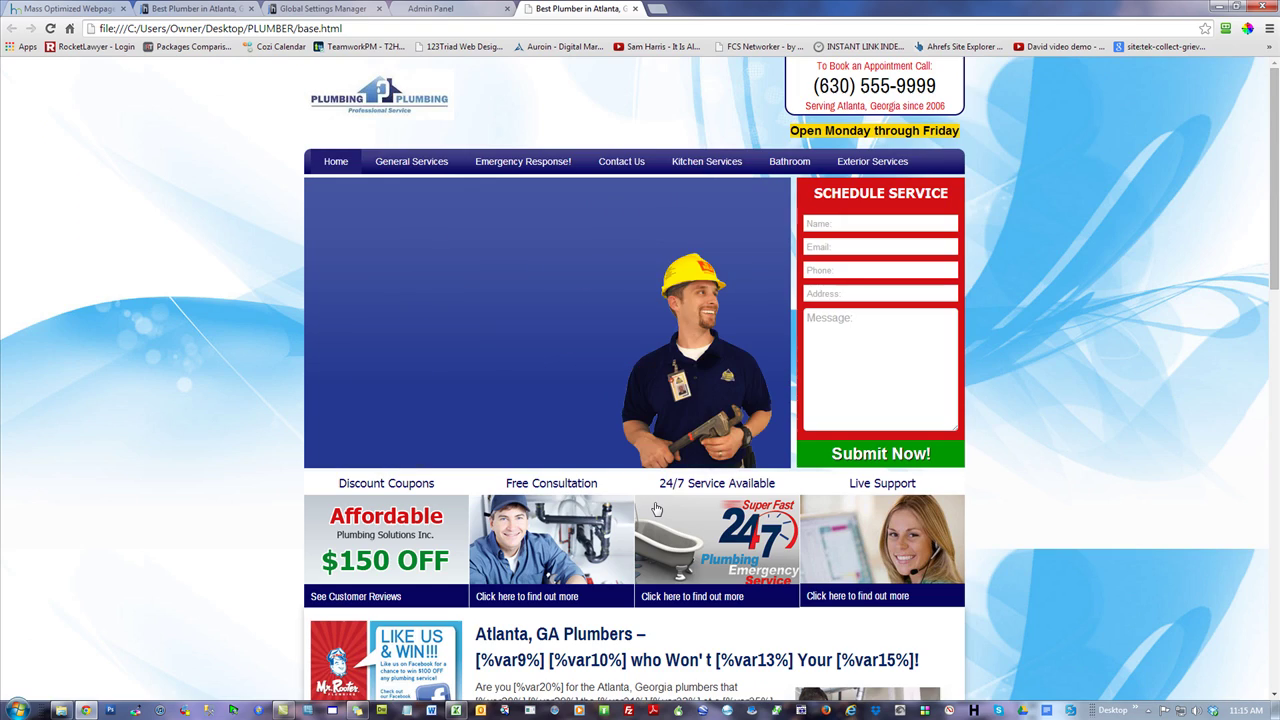
View the page source of base.html and open its linked style.css stylesheet.
right_click(144, 199)
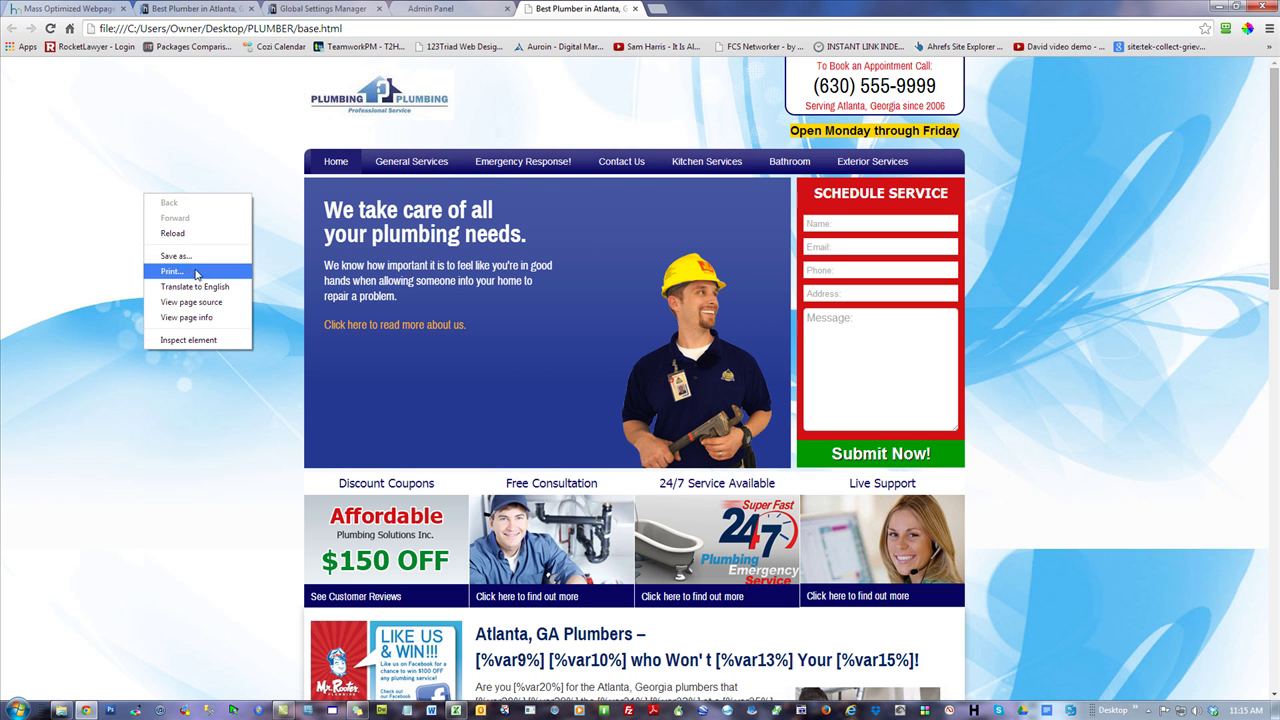
click(200, 302)
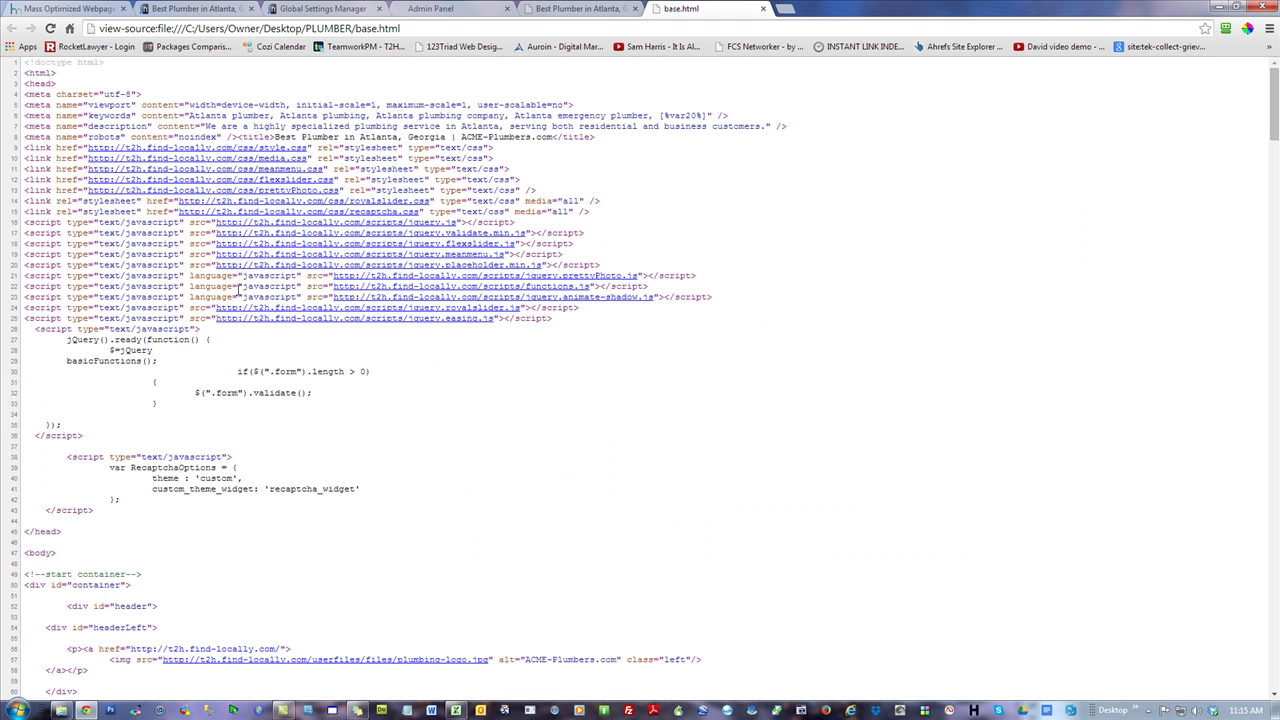
key(alt+Tab)
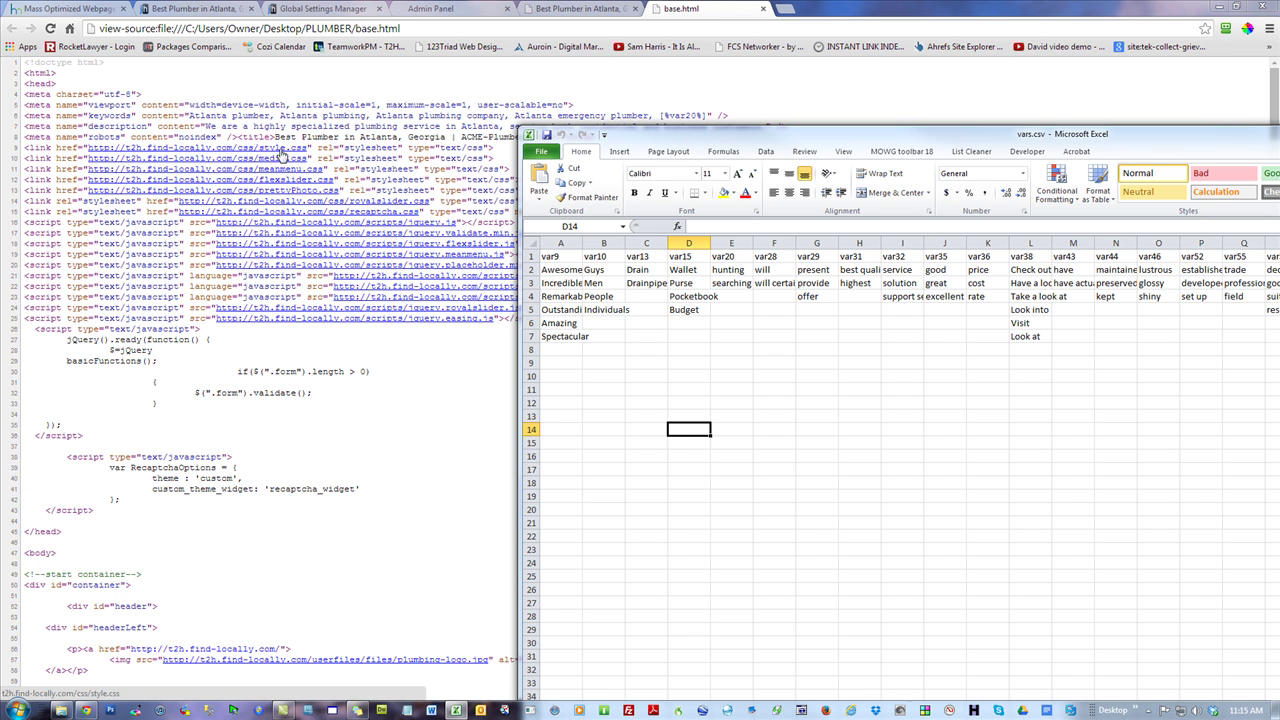
click(282, 155)
scroll(528, 306, down, 10)
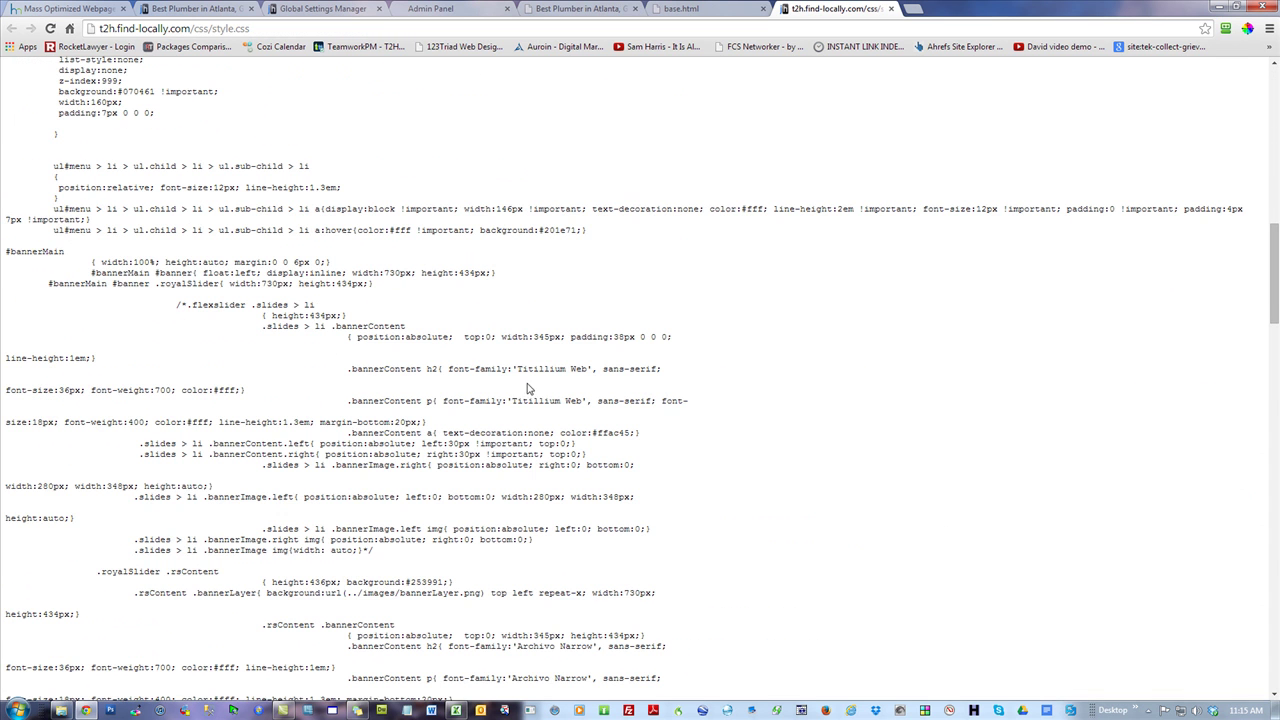
Inspect the rules and web address of style.css and return to the base.html source.
click(236, 28)
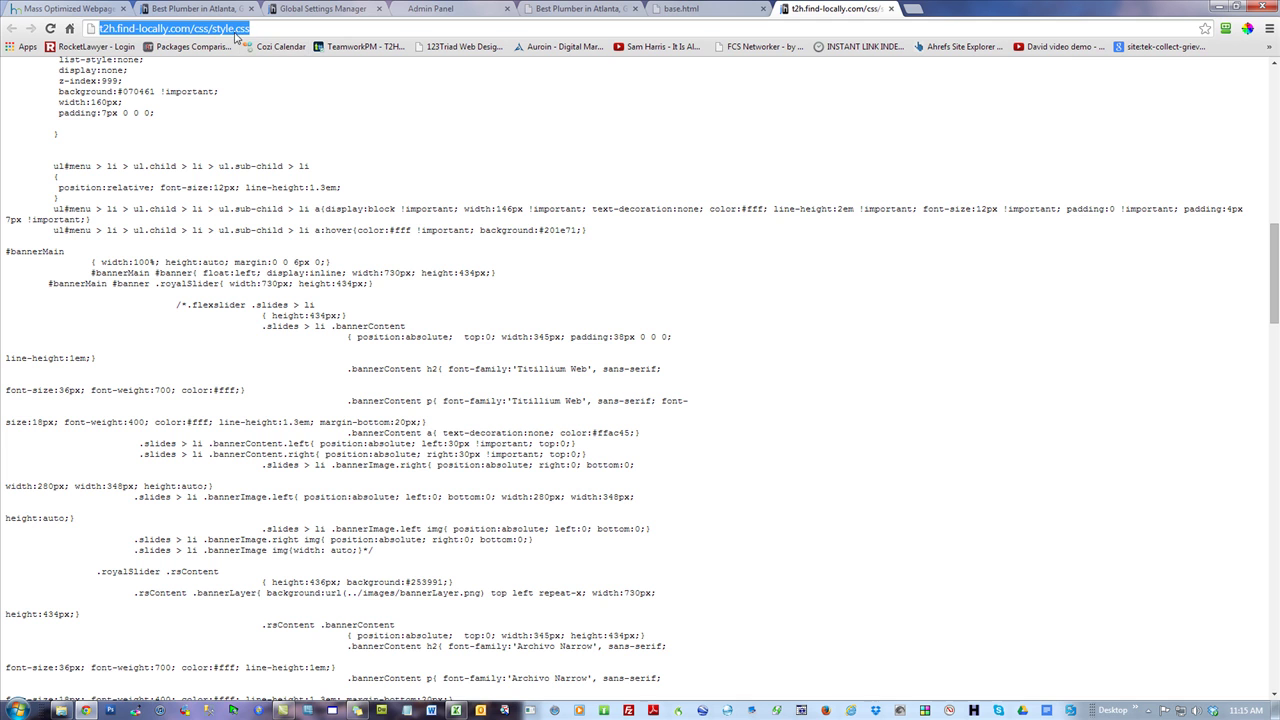
click(236, 36)
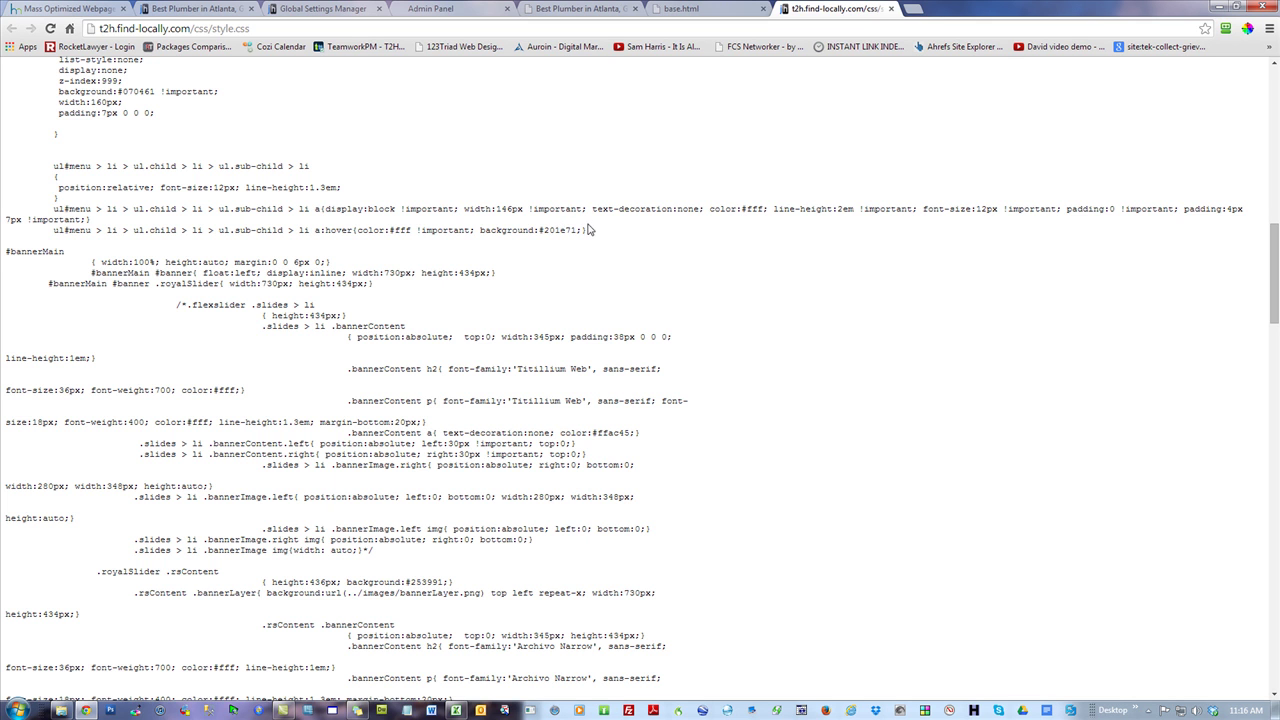
scroll(585, 232, down, 2)
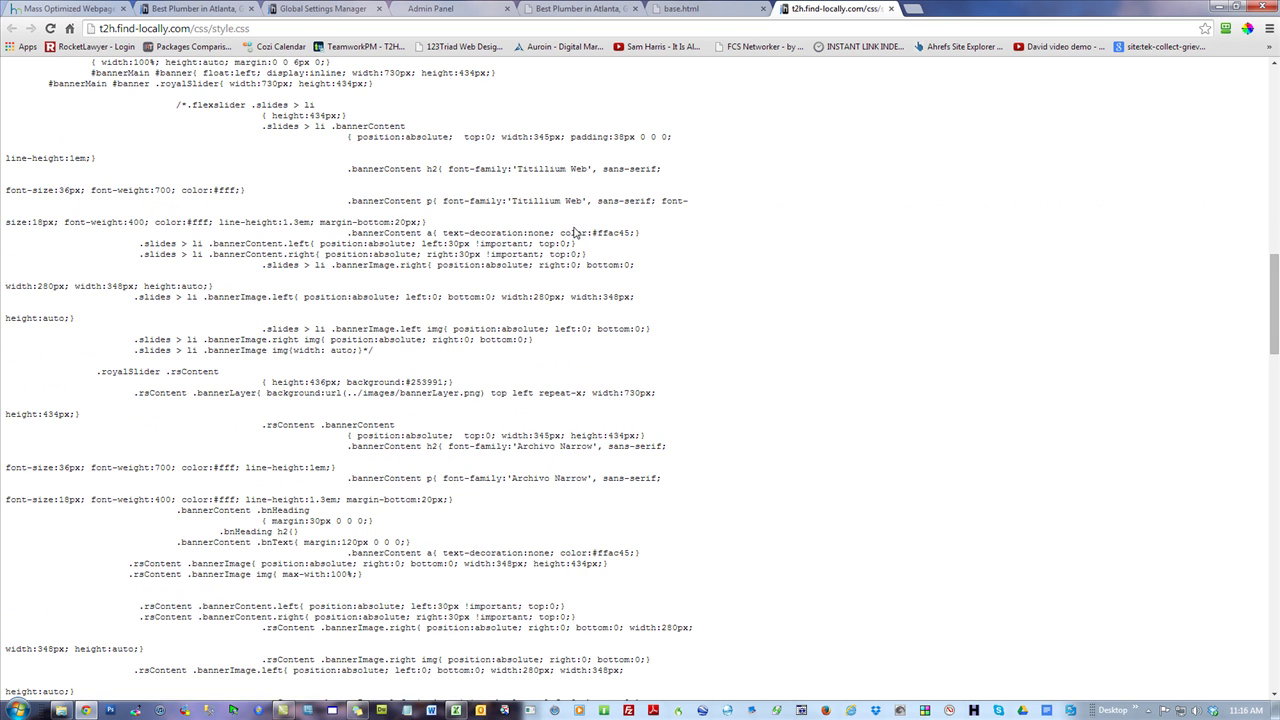
scroll(575, 232, up, 6)
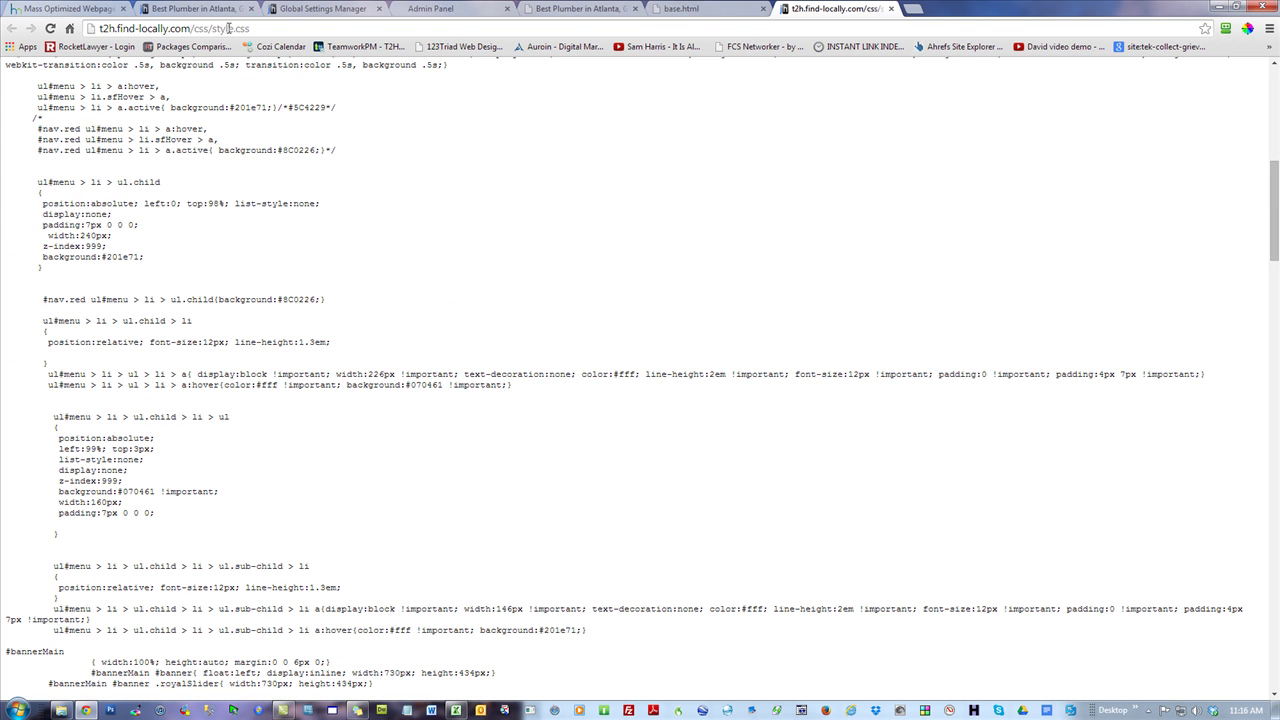
click(683, 9)
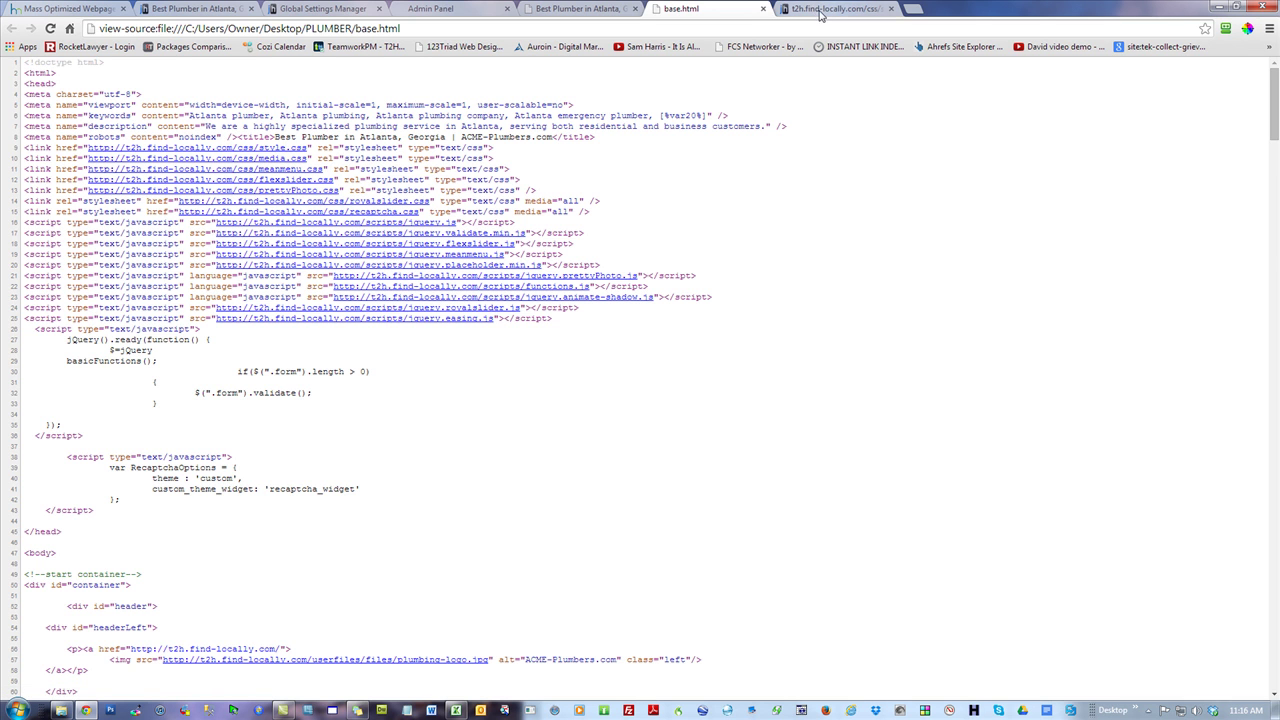
Go back to the stylesheet and try the file name style2.css in its address.
key(ctrl+Tab)
click(233, 28)
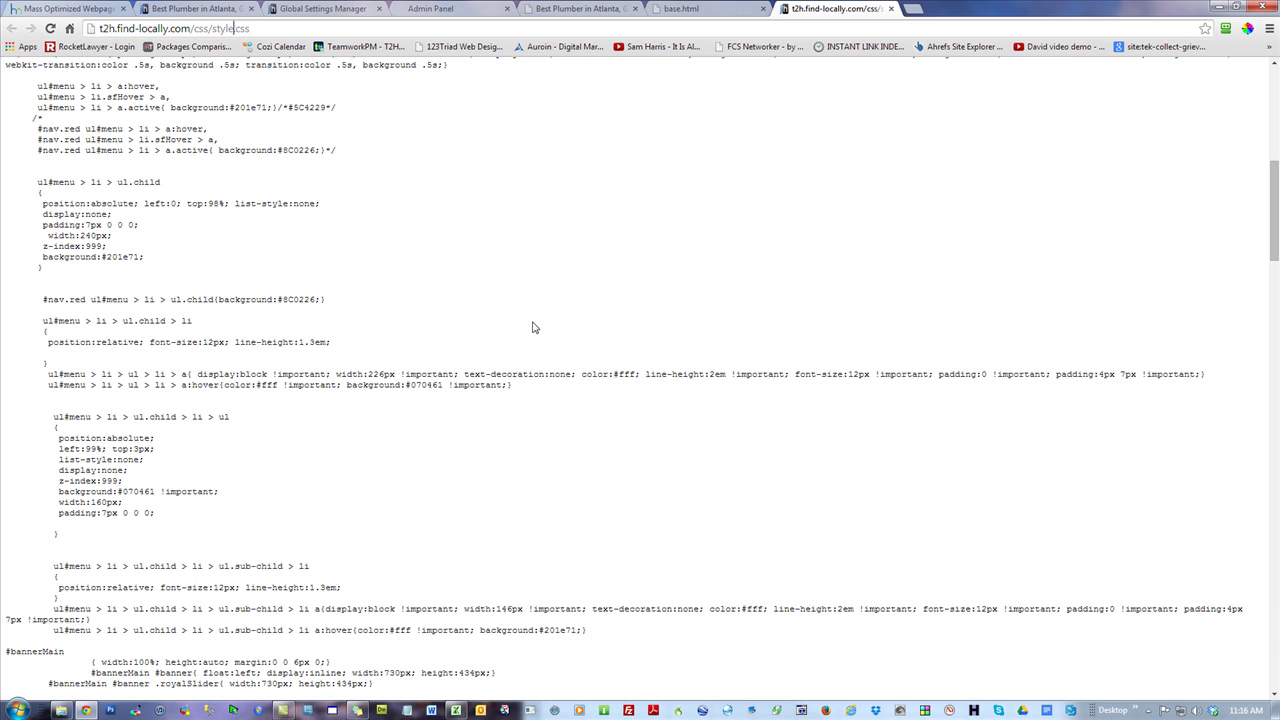
text(2)
triple_click(766, 193)
click(680, 352)
Select the base.html source lines from the recaptcha.css link through the jquery.easing.js script.
click(728, 11)
scroll(334, 369, down, 2)
scroll(334, 371, up, 2)
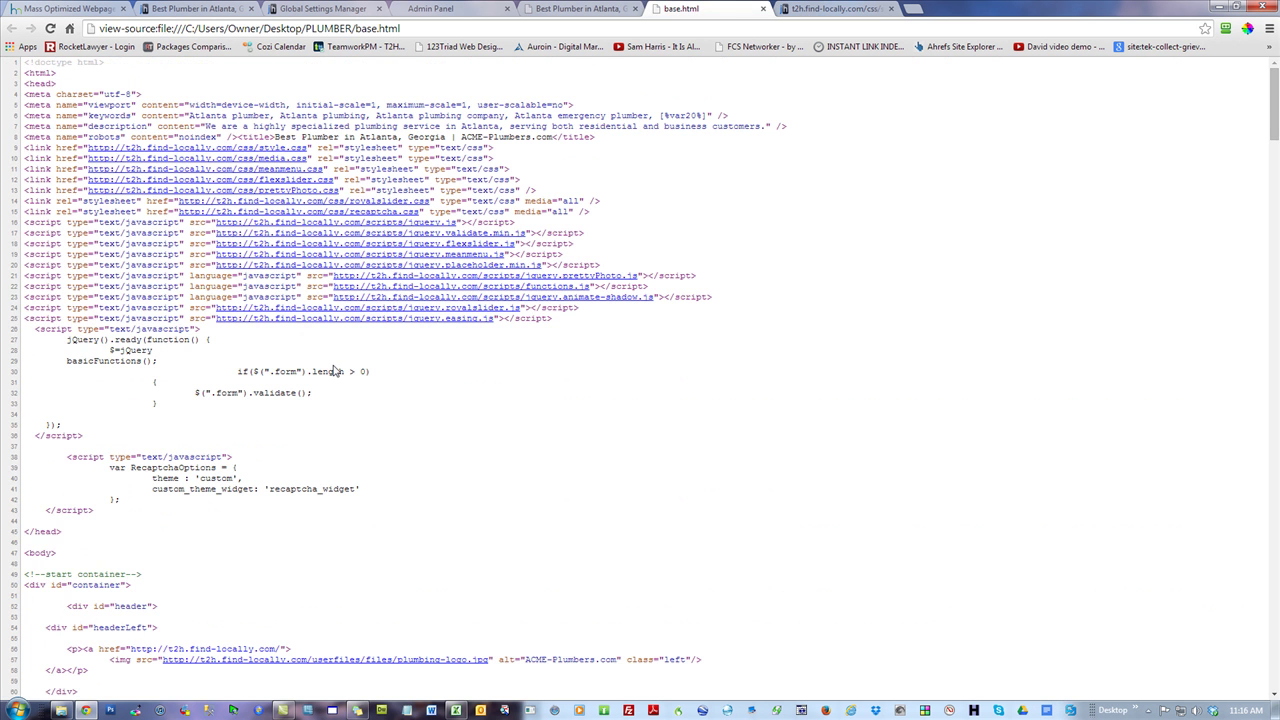
drag(585, 320, 265, 212)
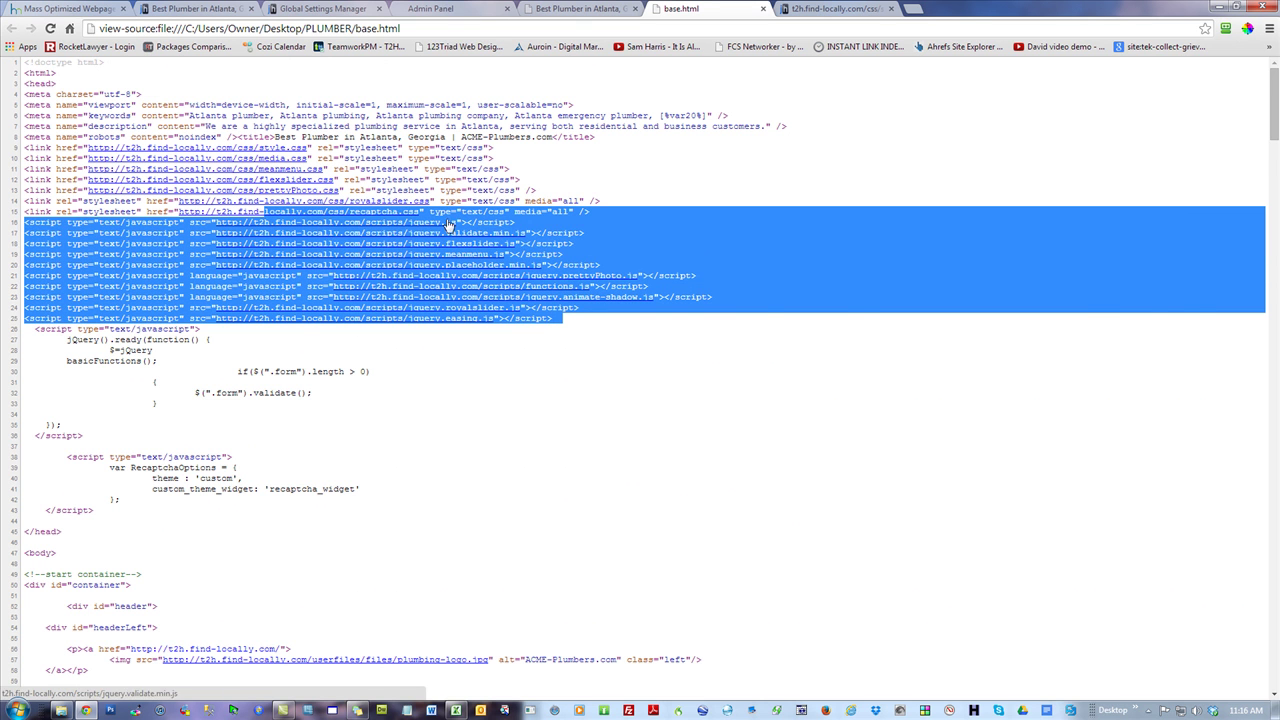
Switch to vars.csv in Excel, insert a new column before var13 and head it var12.
key(alt+Tab)
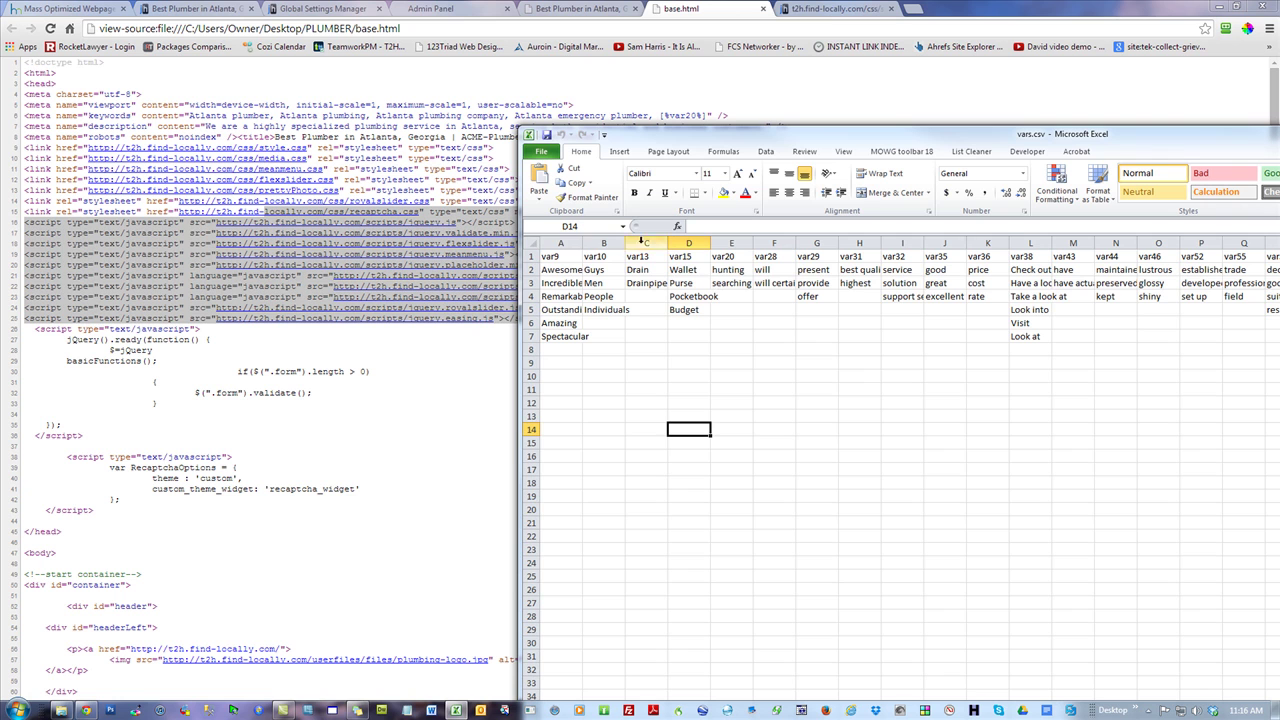
click(552, 256)
click(605, 256)
click(650, 257)
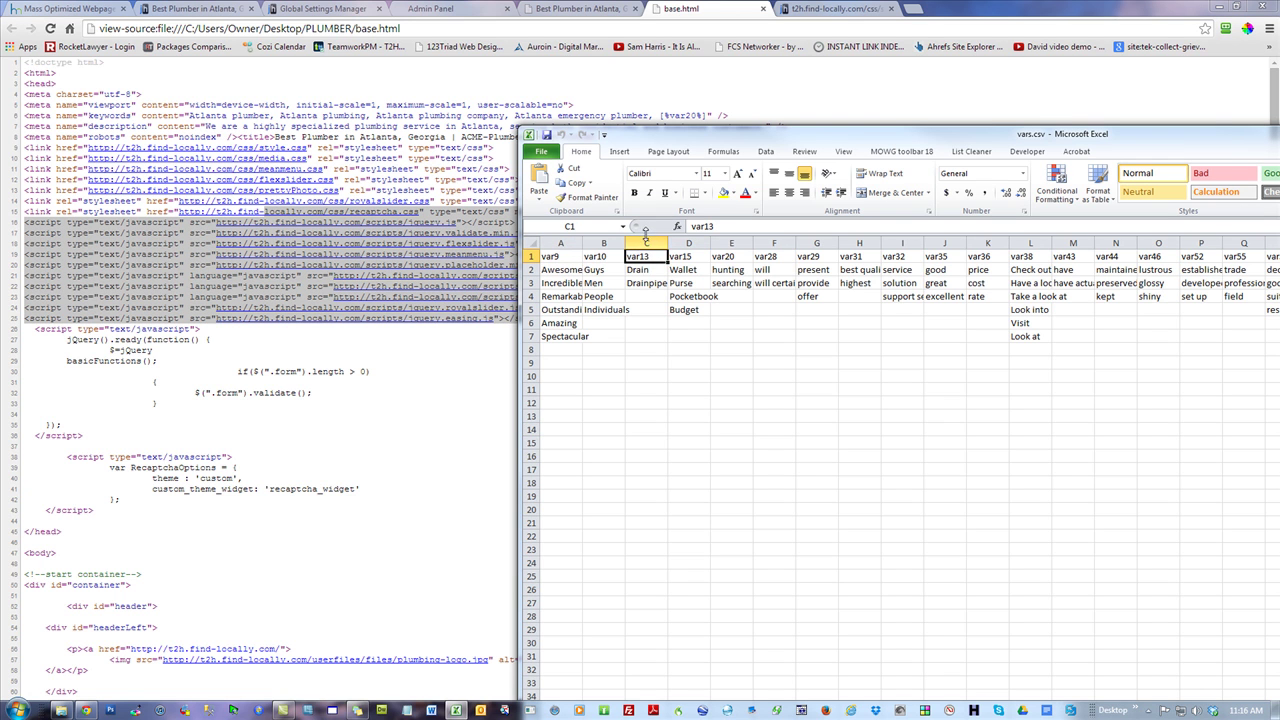
click(641, 243)
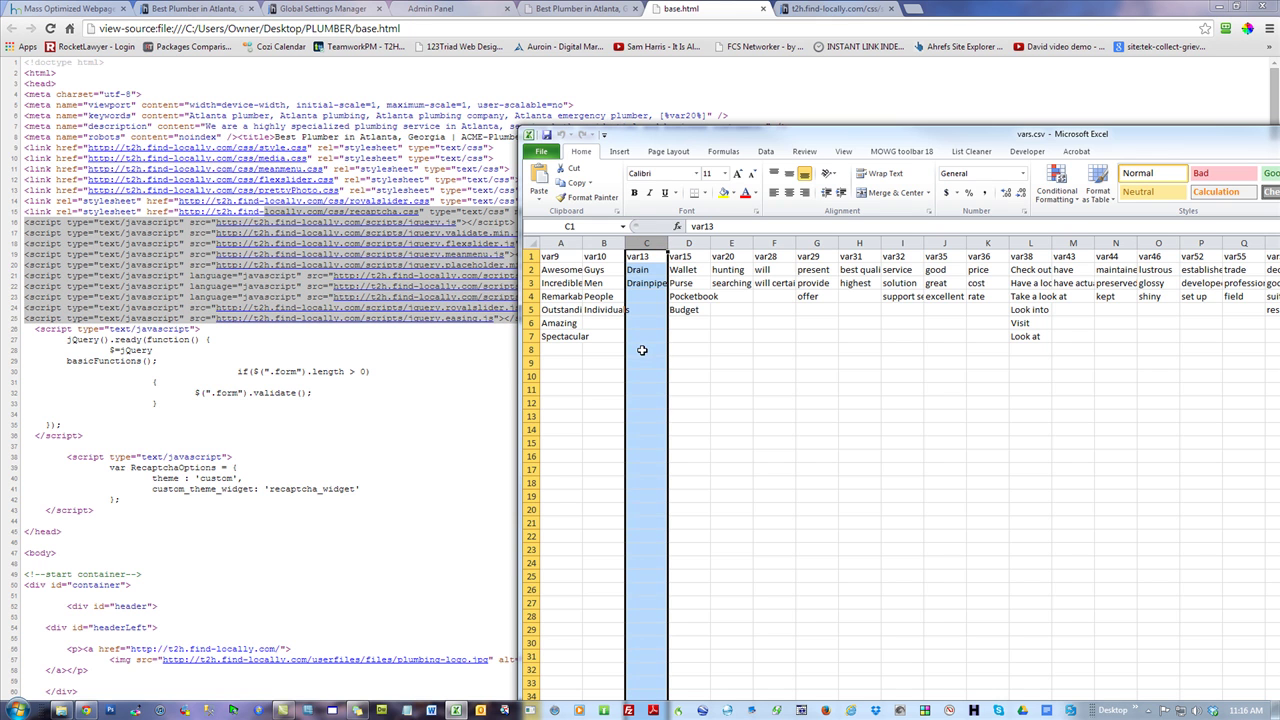
drag(833, 137, 757, 42)
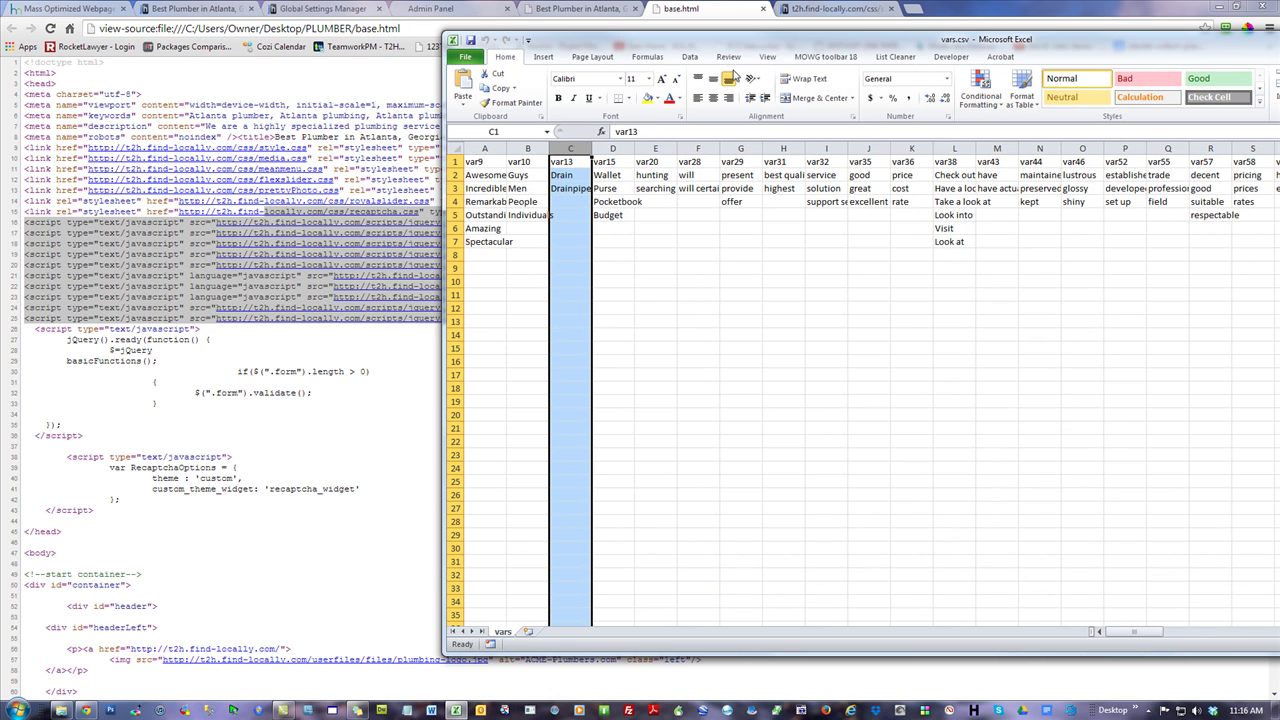
right_click(568, 290)
click(601, 376)
text(var12)
click(818, 364)
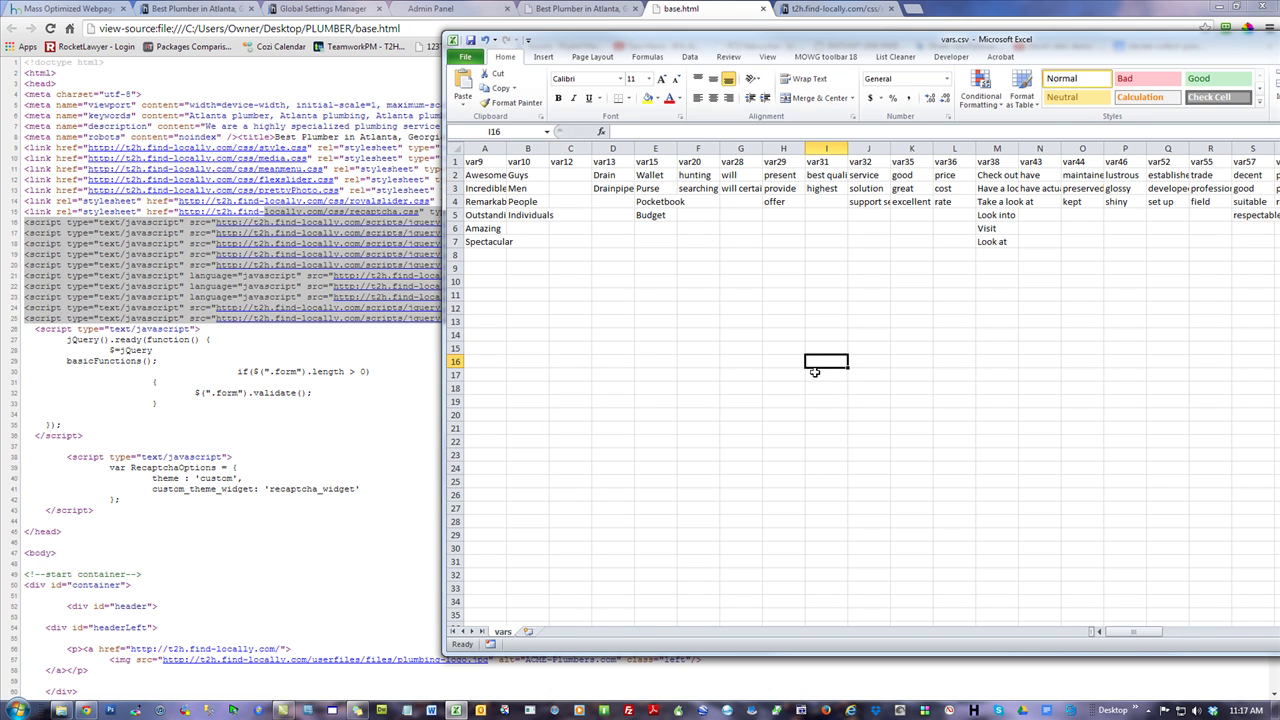
Copy the selected script lines from the base.html source and return to vars.csv.
right_click(310, 282)
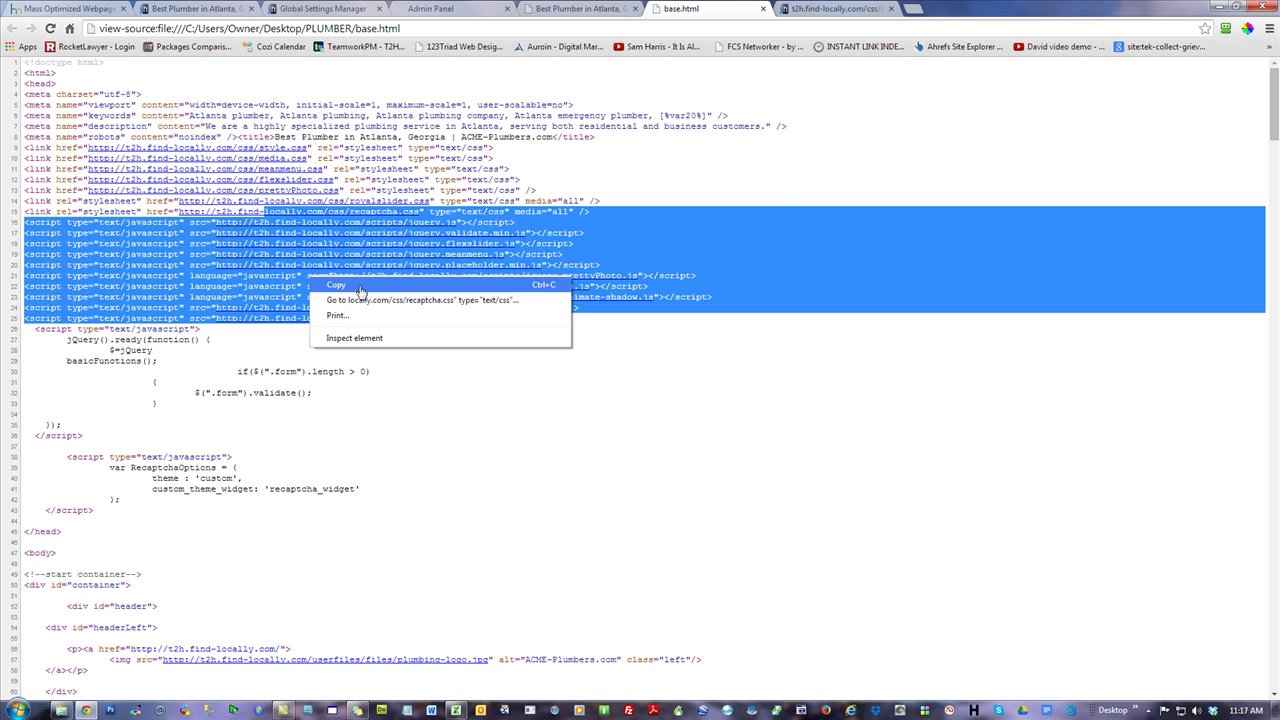
click(336, 285)
key(alt+Tab)
Try pasting the copied lines straight onto cell C2 under var12 and undo the paste.
click(562, 173)
key(ctrl+v)
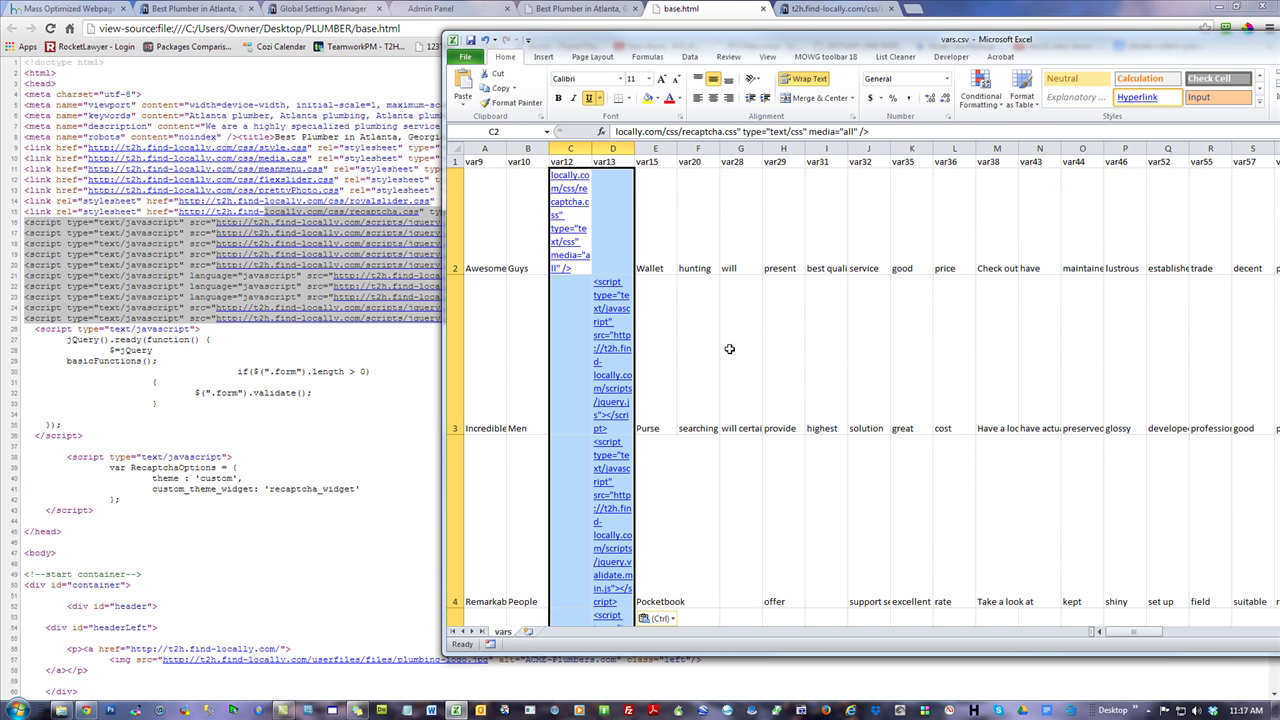
click(484, 40)
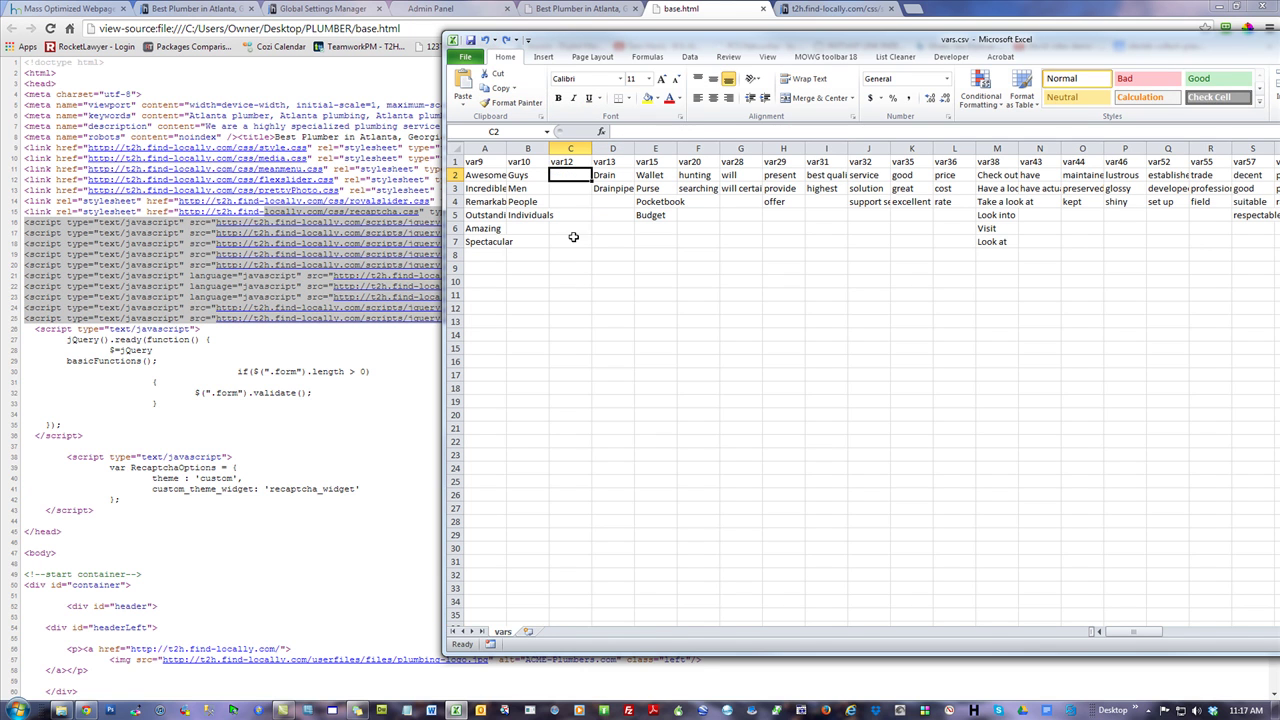
Paste all the copied code inside the single cell C2 under var12 and shrink row 2 back to about normal height.
double_click(576, 175)
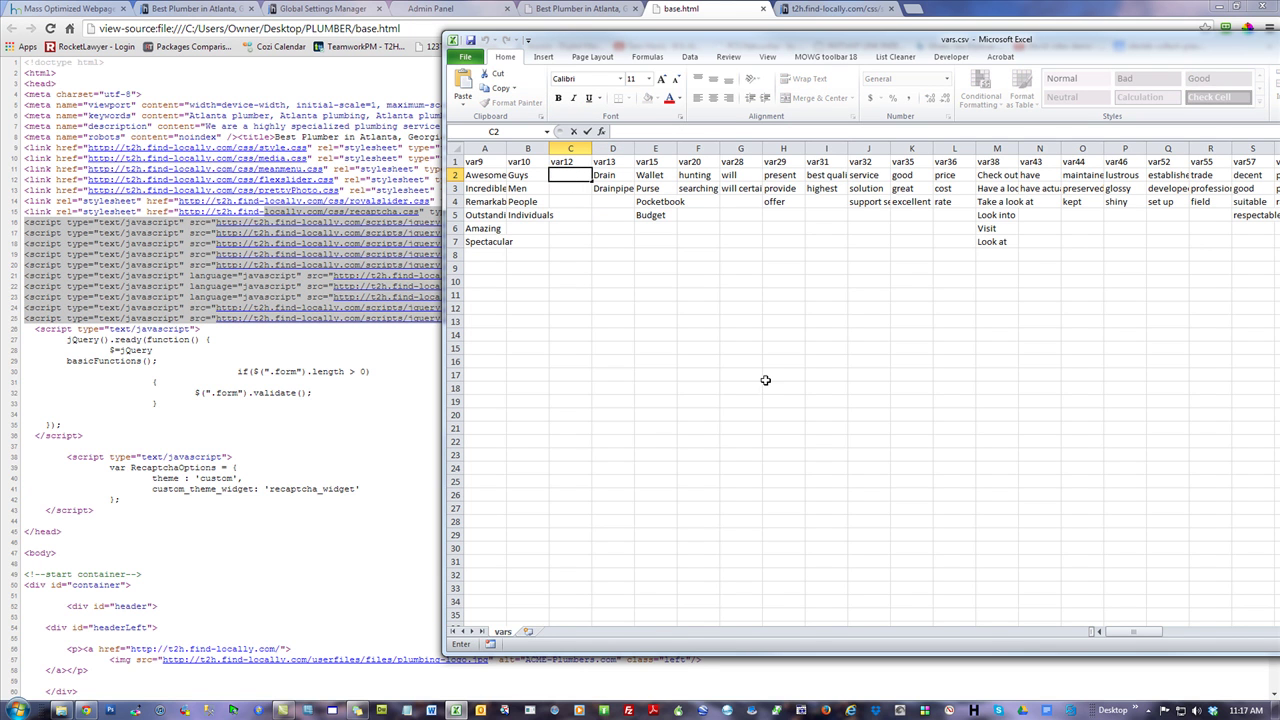
key(ctrl+v)
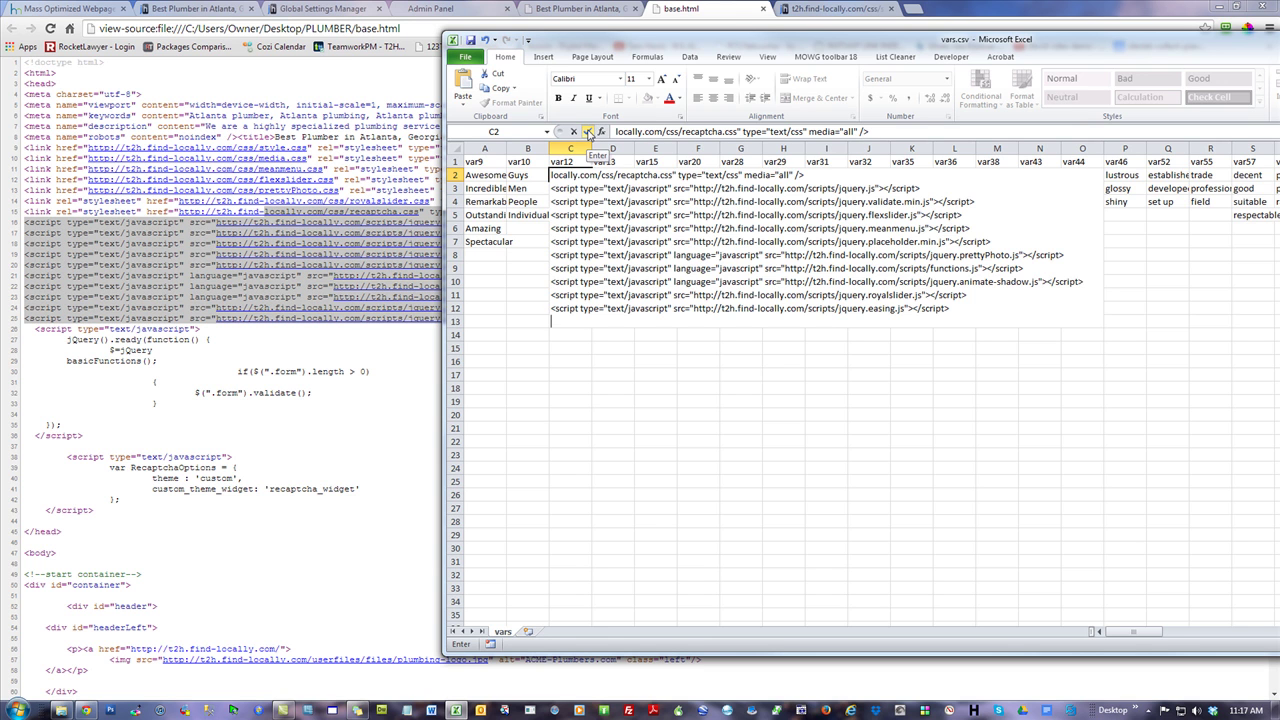
click(589, 133)
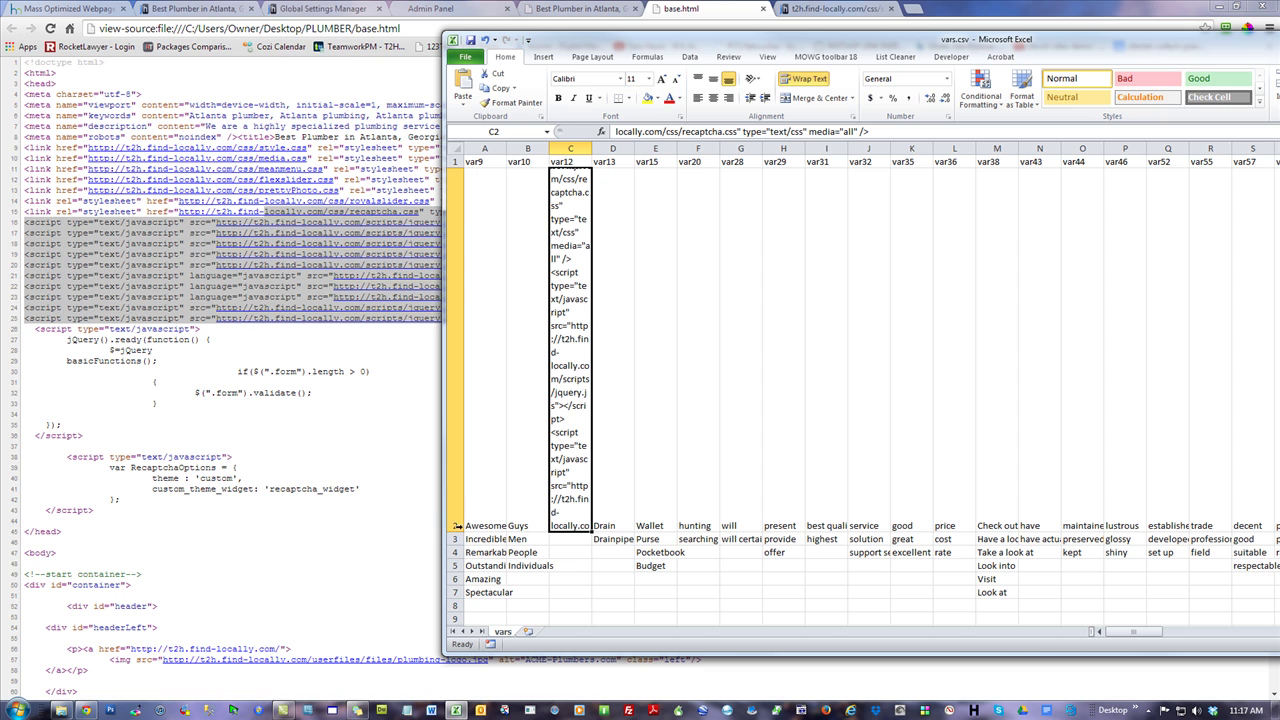
drag(455, 530, 457, 187)
click(749, 418)
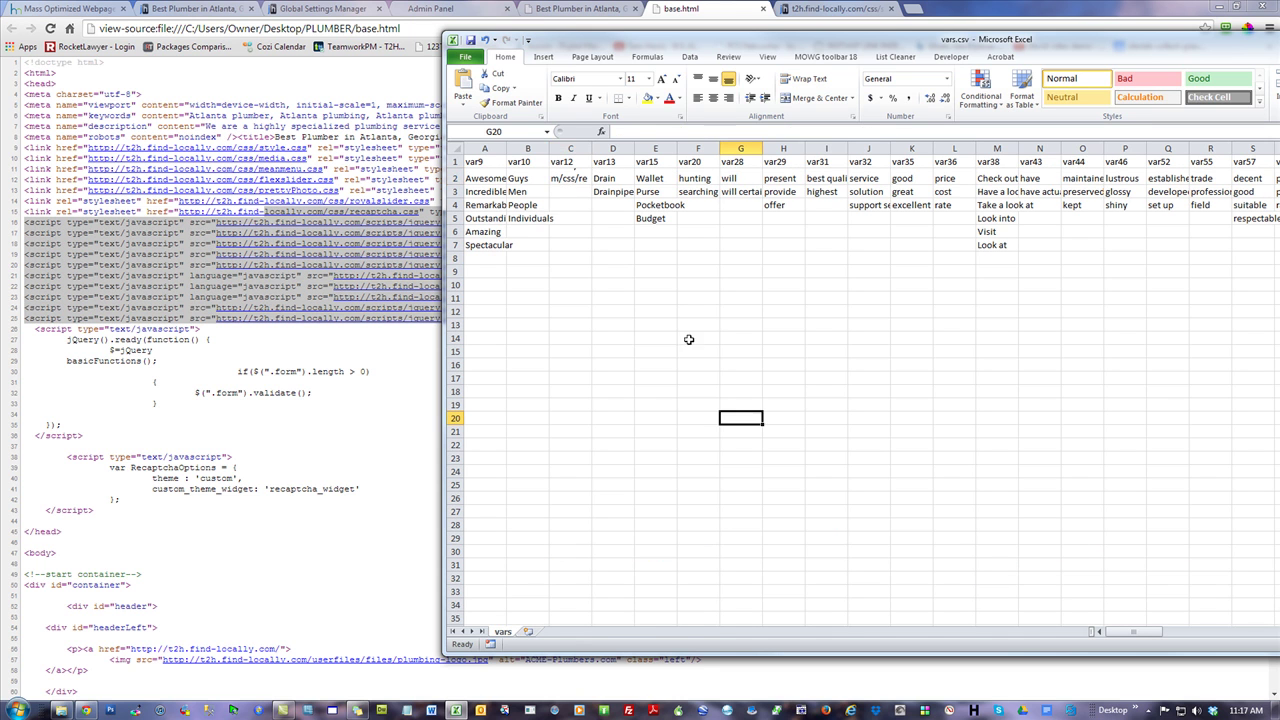
Paste the copied code inside the single cell C3 under var12 and shrink row 3 back to about normal height.
click(575, 193)
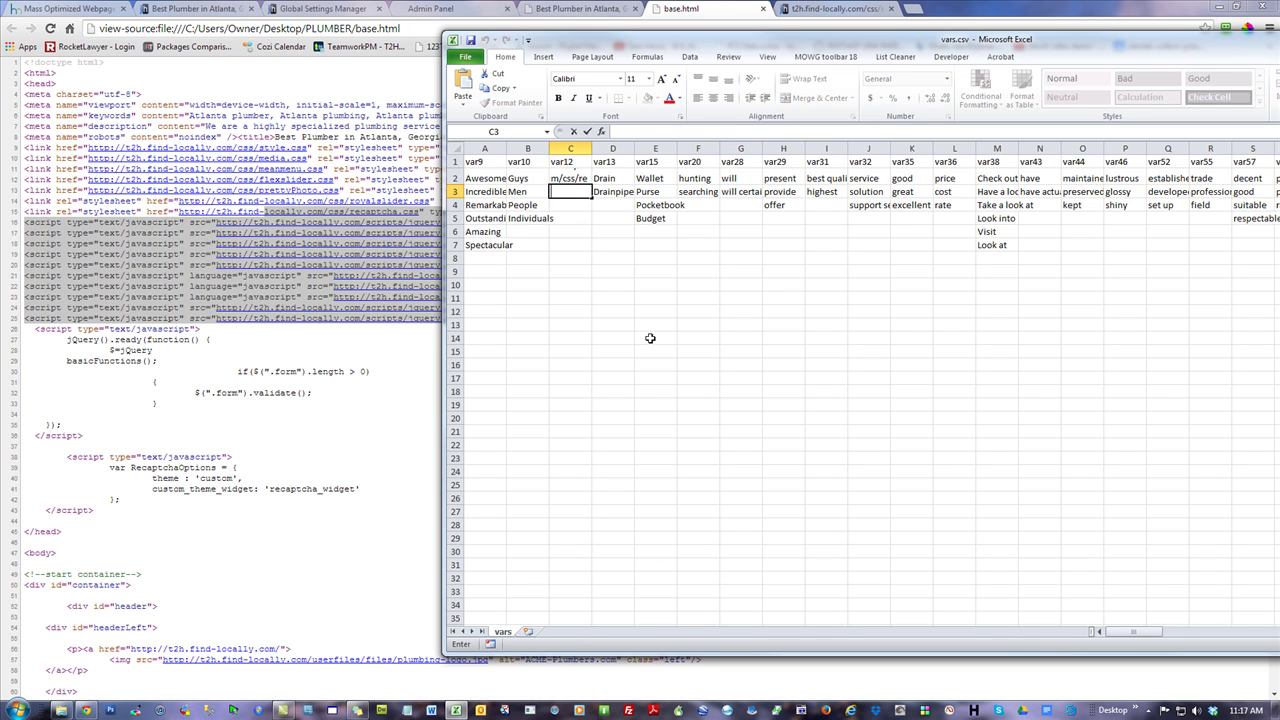
key(ctrl+v)
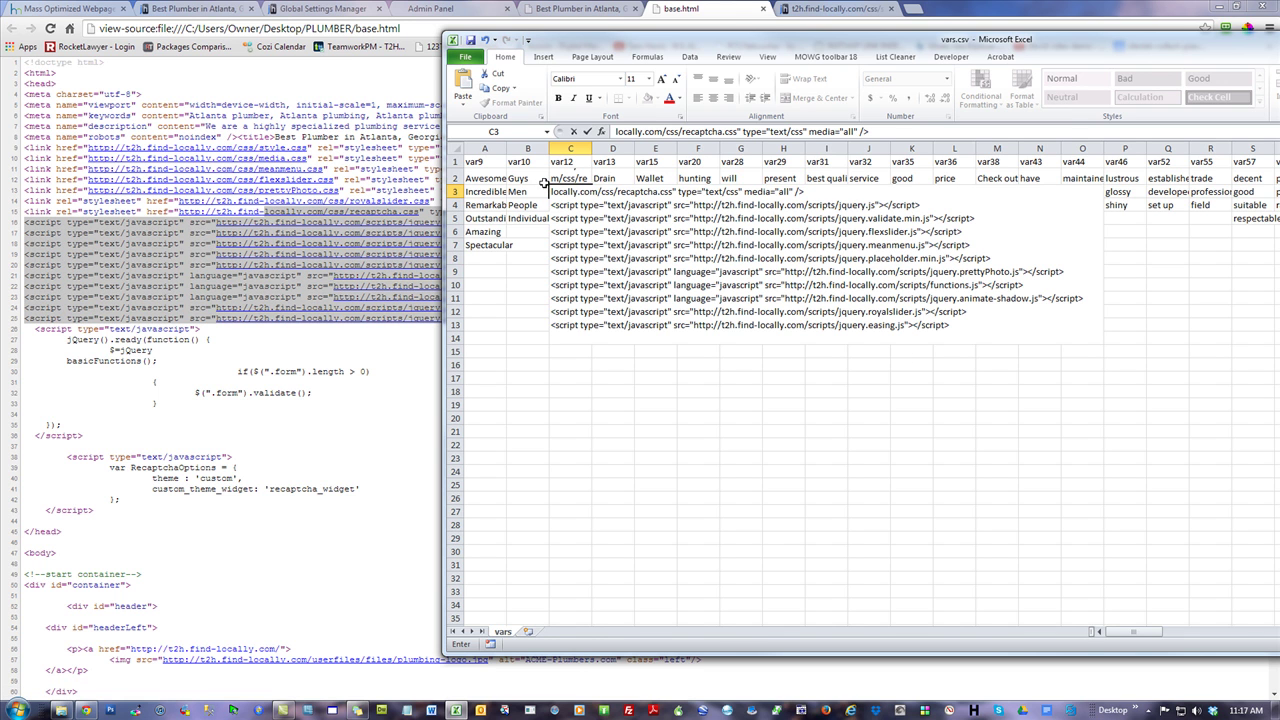
drag(494, 298, 524, 303)
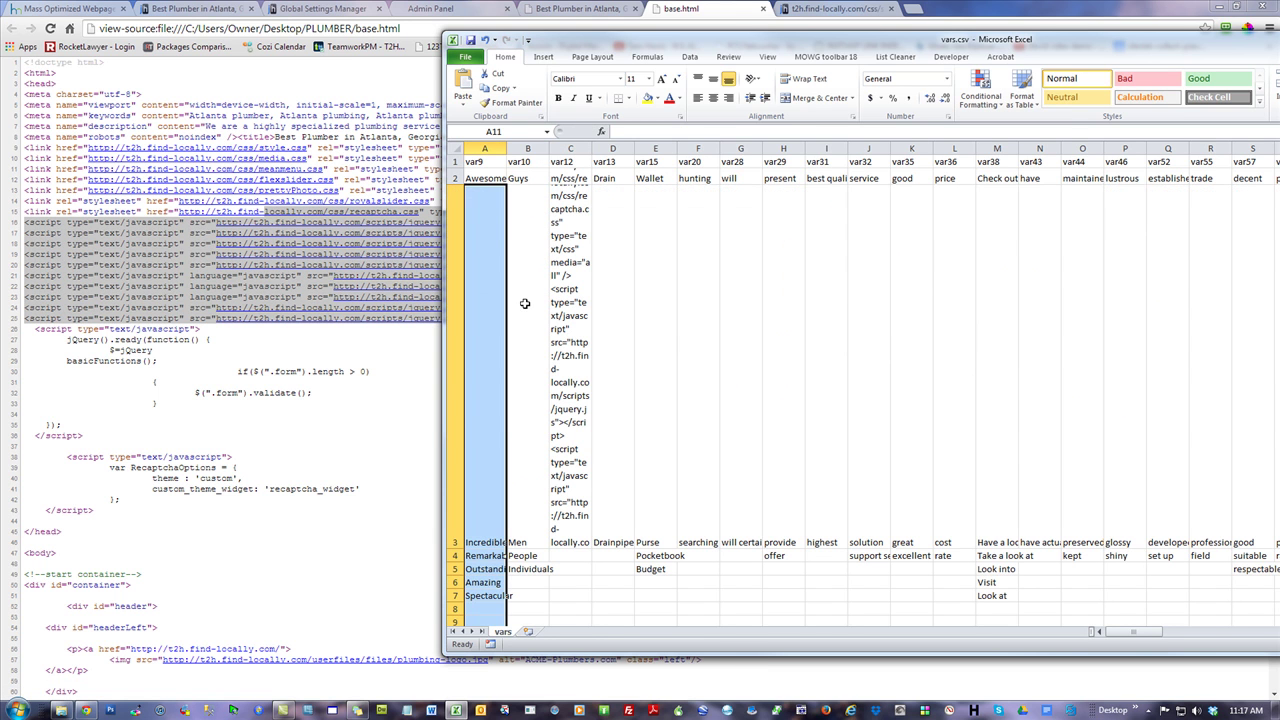
drag(455, 548, 463, 206)
click(748, 436)
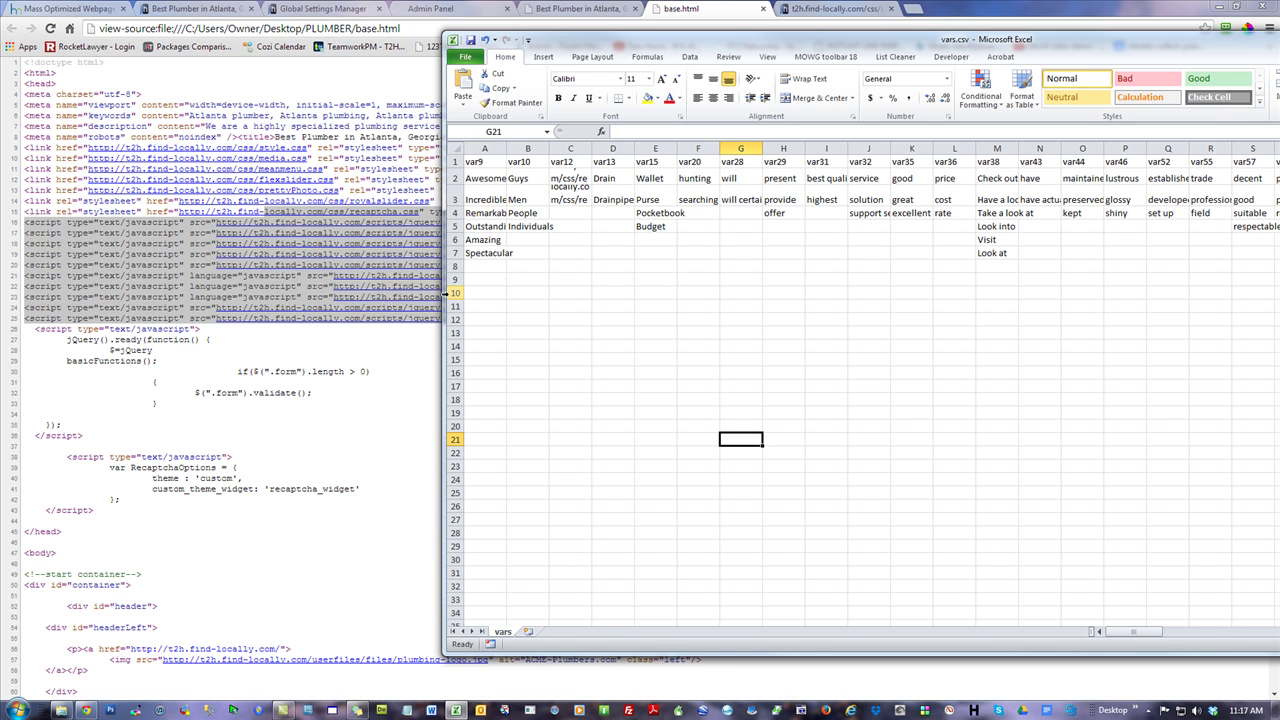
Bring the base.html source forward, enlarge it to 200%, and highlight the lines from the royalslider stylesheet through the jquery.easing script.
drag(612, 38, 1276, 82)
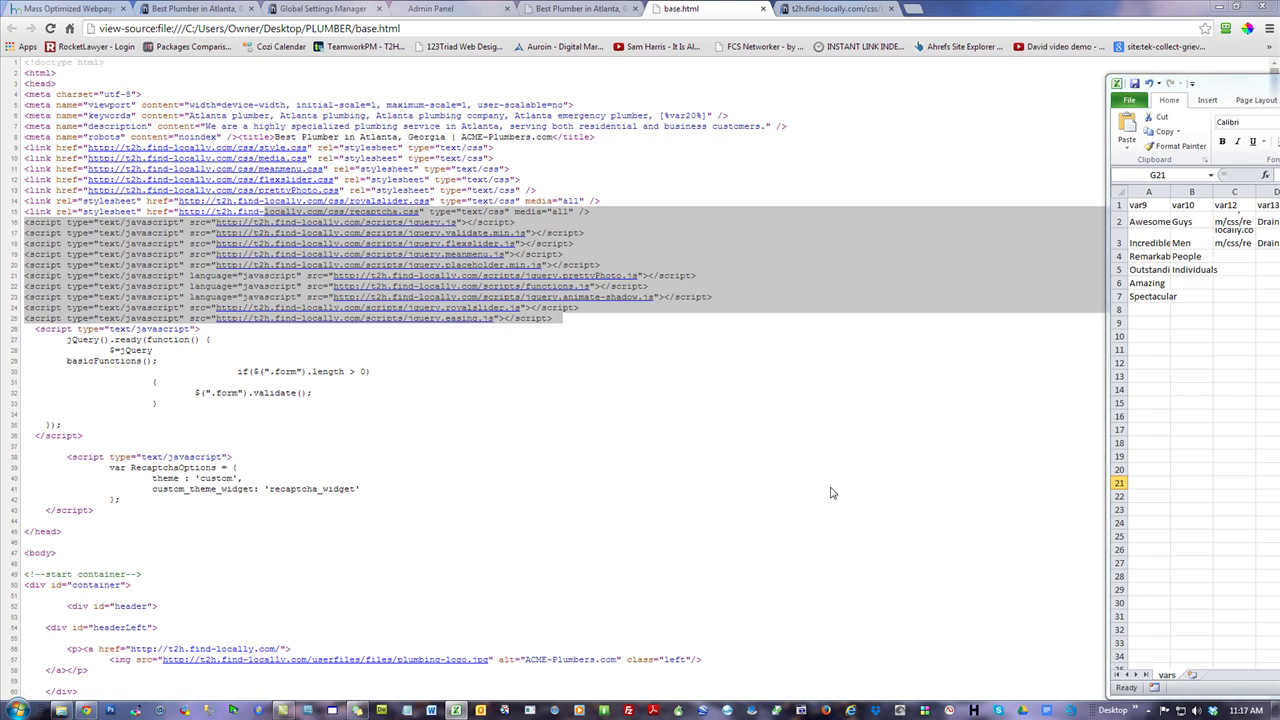
click(720, 448)
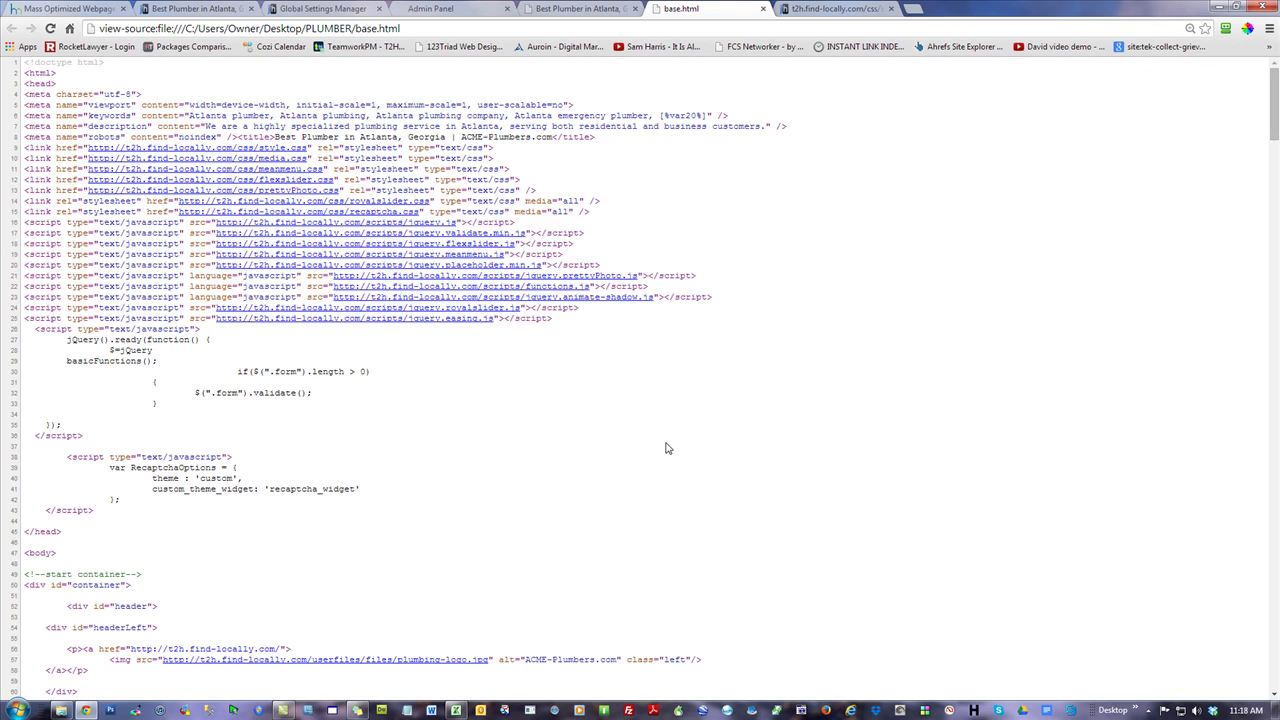
scroll(668, 448, up, 5)
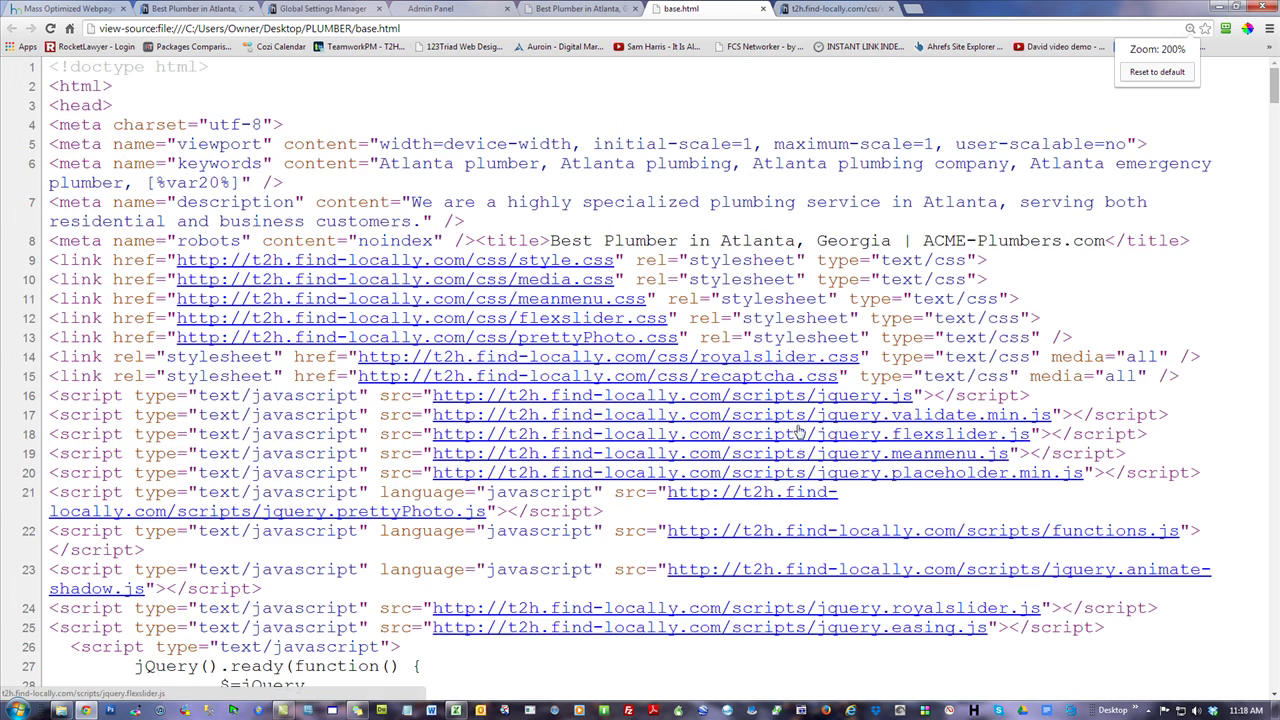
drag(1108, 630, 533, 358)
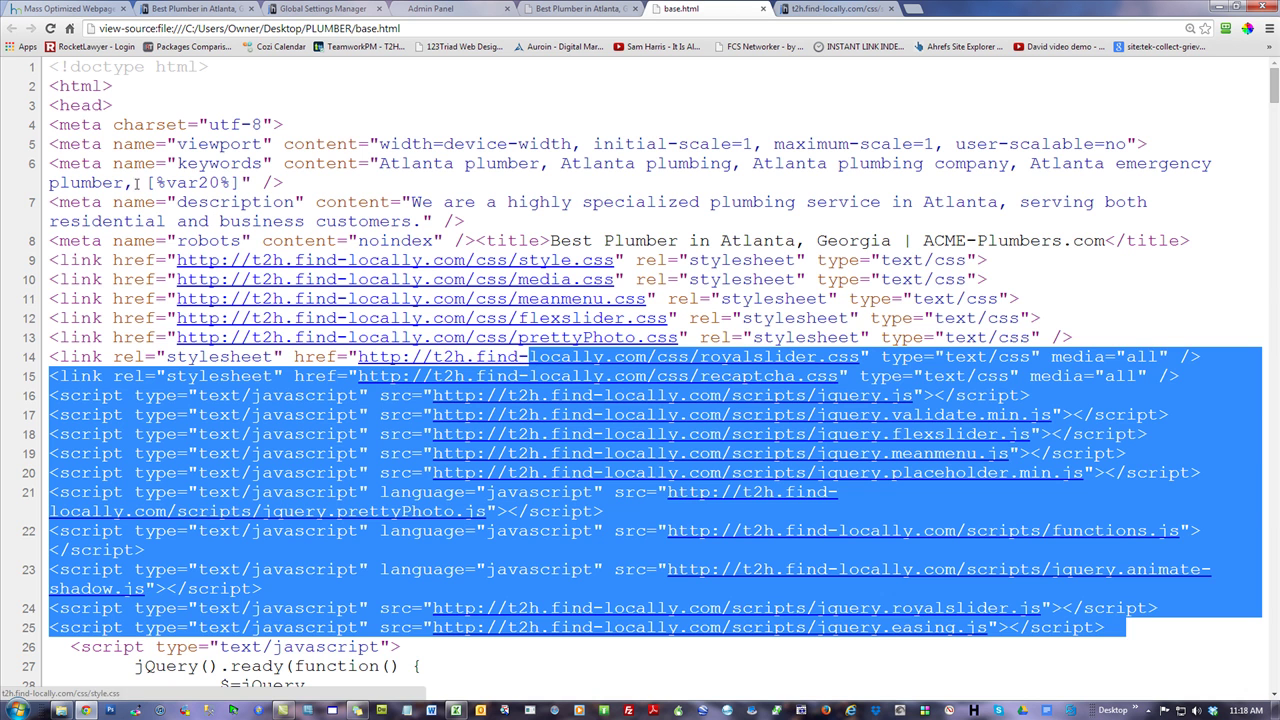
Copy the [%var20%] placeholder in the keywords line, reselect the royalslider-to-easing lines, and switch back to vars.csv.
drag(146, 183, 243, 182)
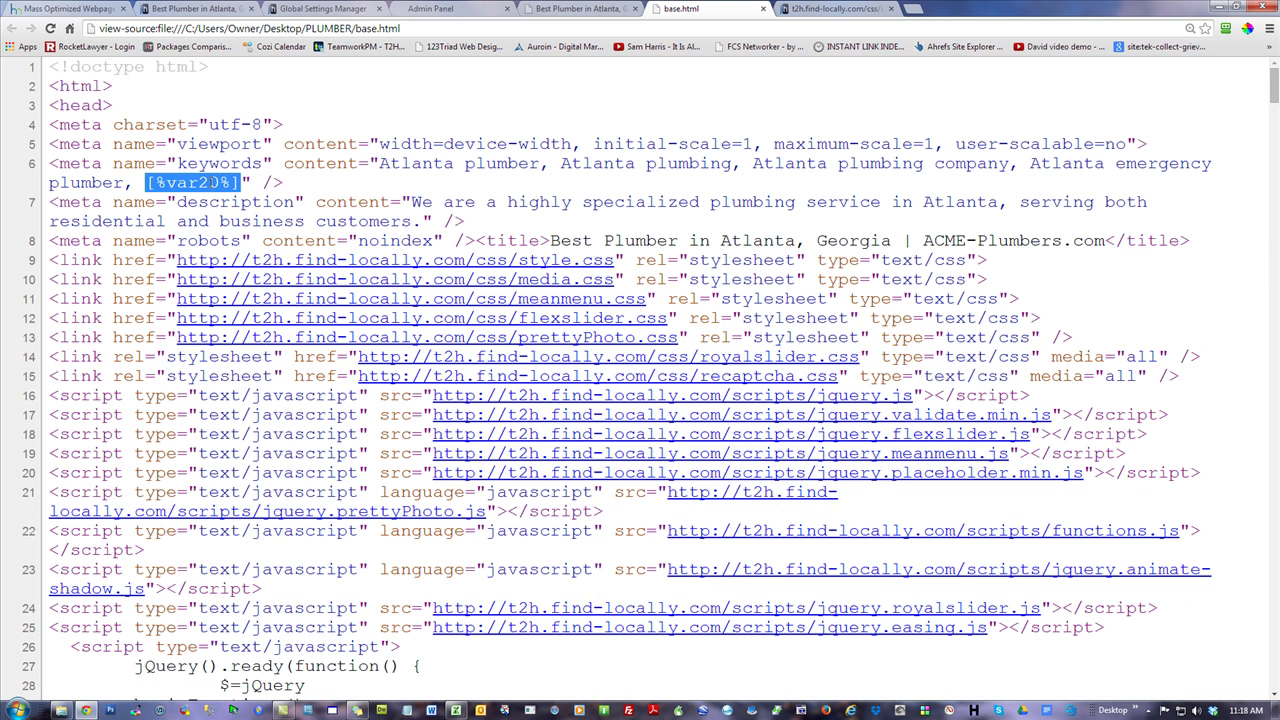
right_click(210, 183)
click(235, 193)
drag(1042, 645, 532, 358)
key(alt+Tab)
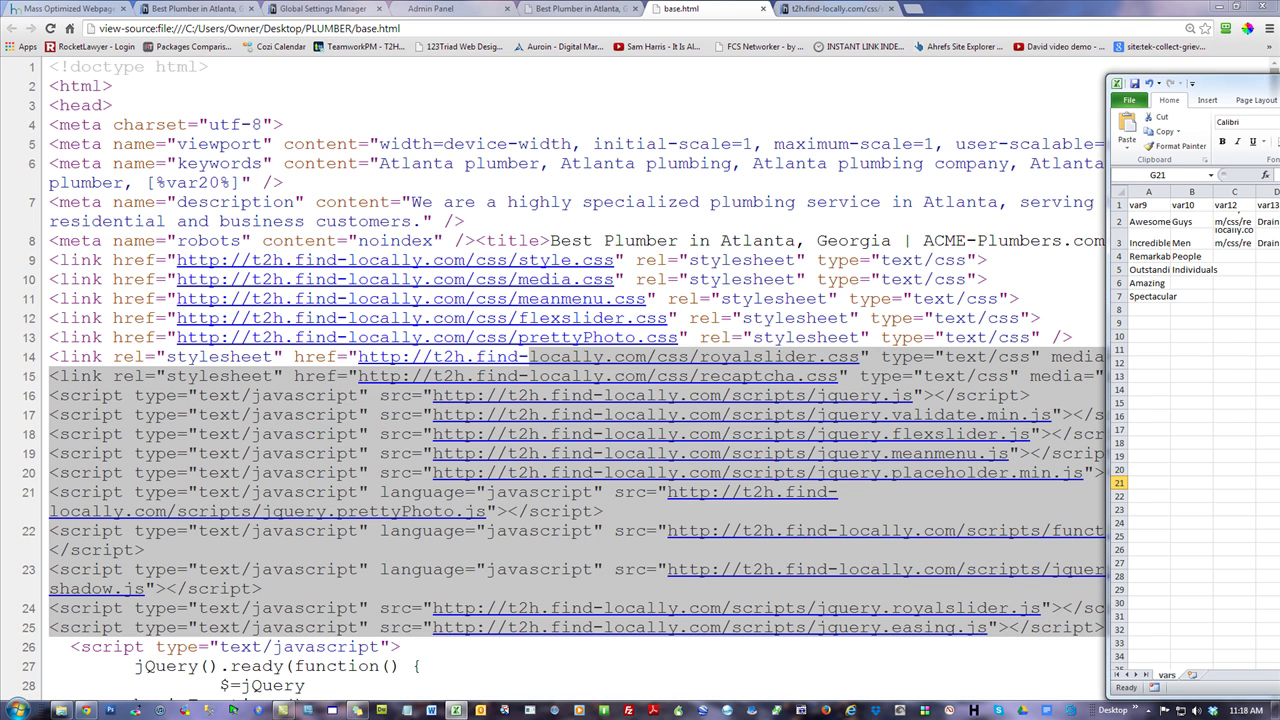
Place the vars.csv window over the source and compare the code in C2 and C3 with the selected base.html lines.
drag(1240, 83, 370, 8)
click(355, 155)
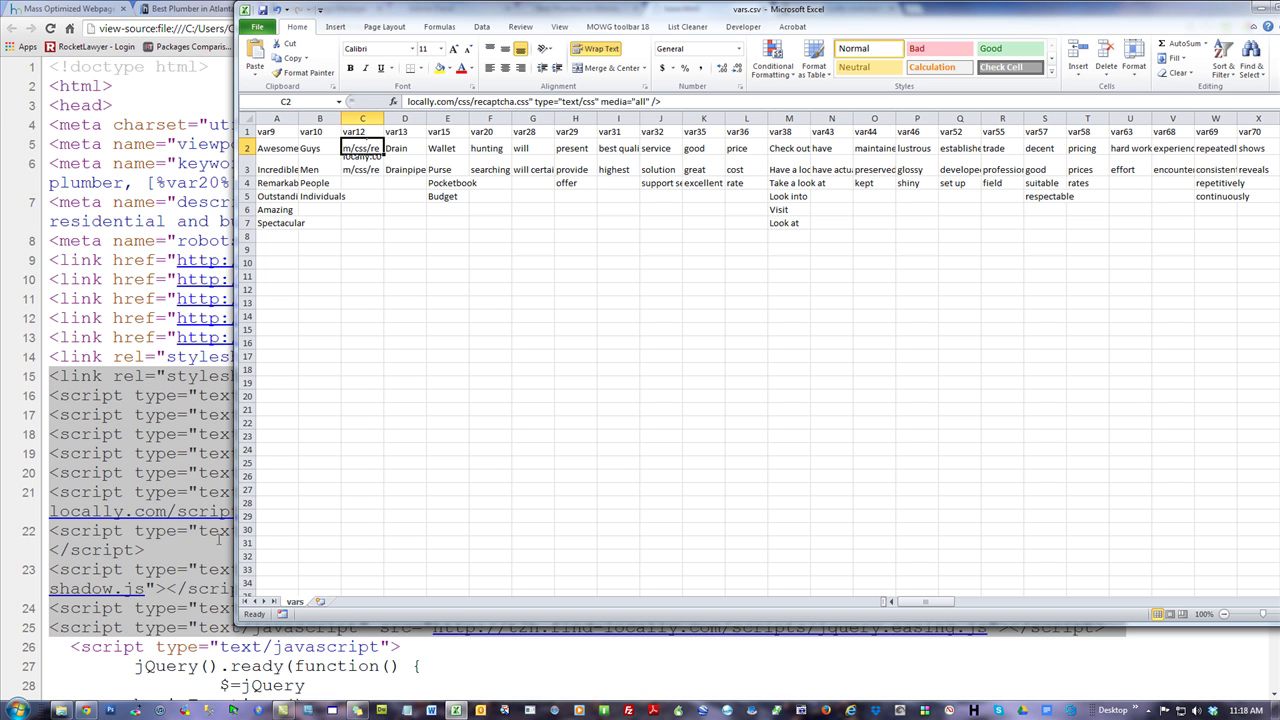
click(366, 170)
click(364, 150)
right_click(195, 487)
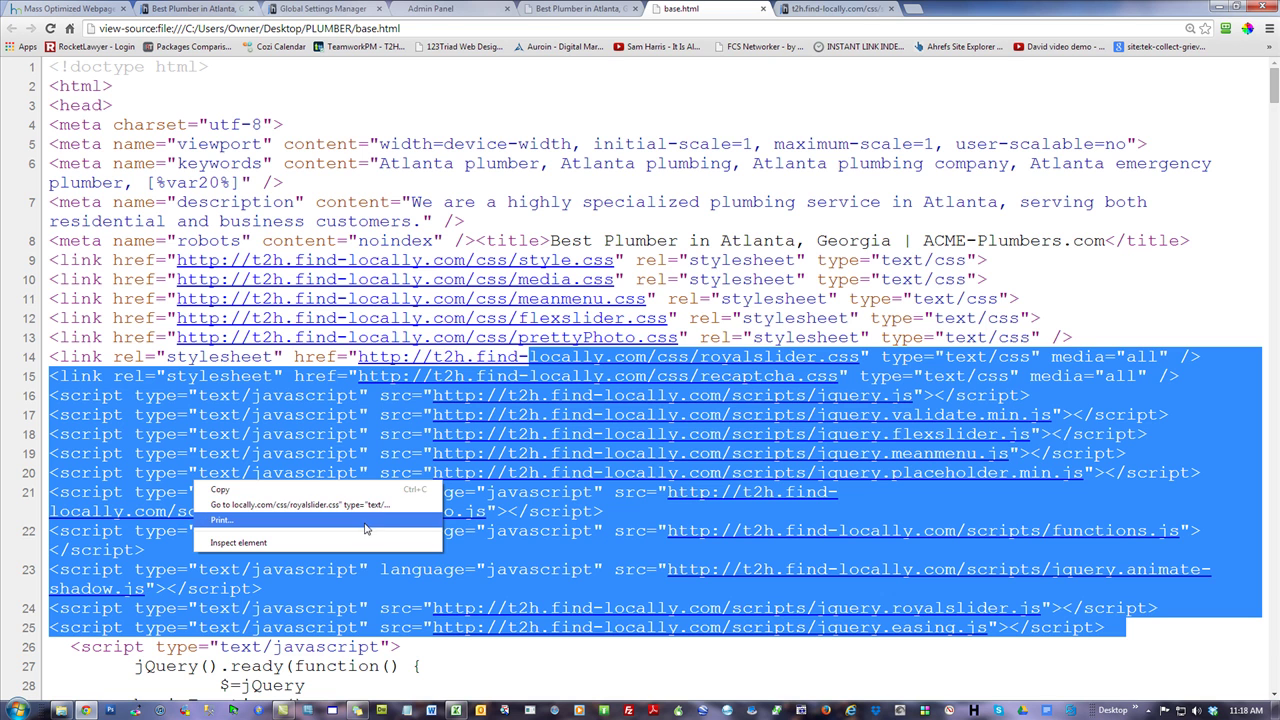
key(alt+Tab)
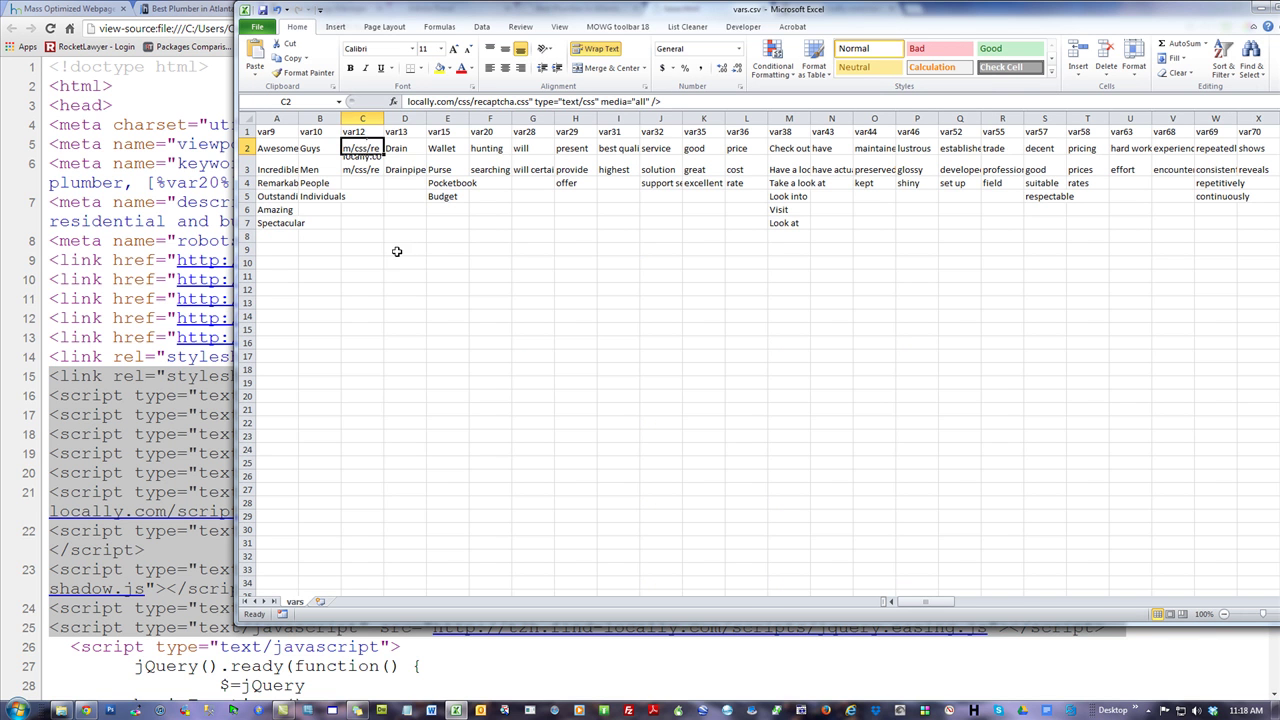
Delete the whole var12 column from vars.csv.
click(400, 249)
click(366, 116)
right_click(357, 157)
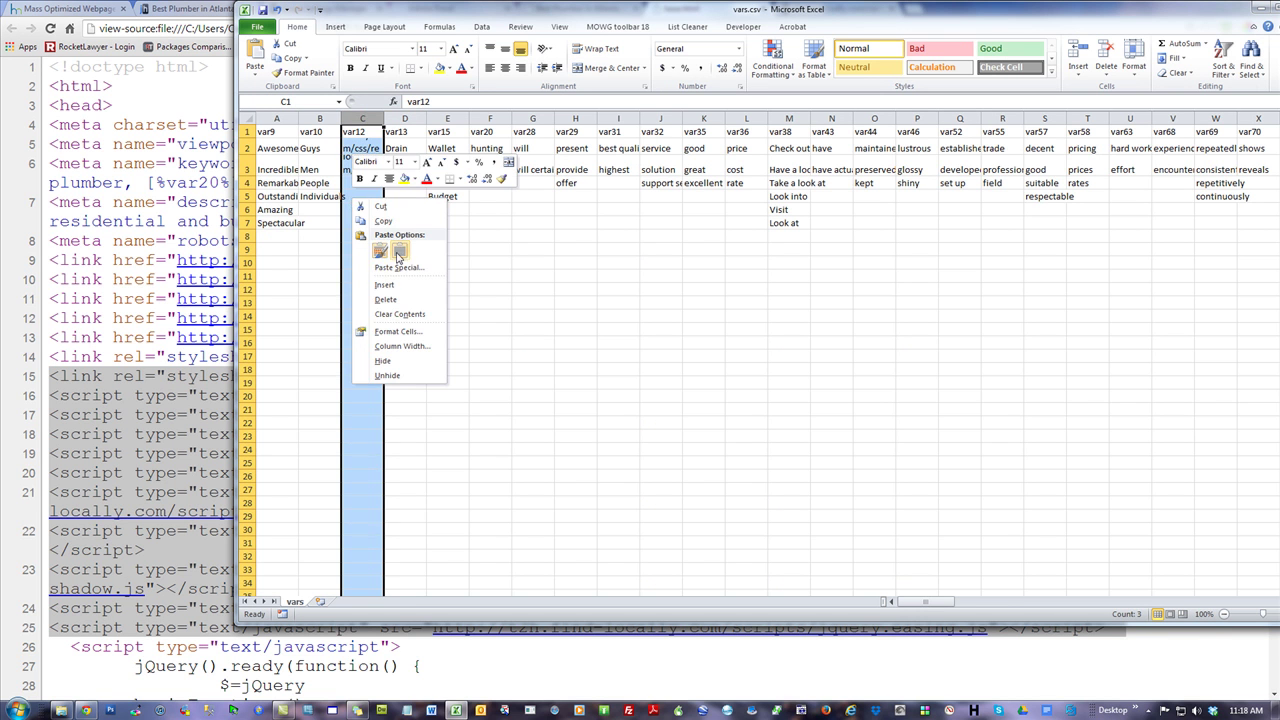
click(385, 299)
click(307, 169)
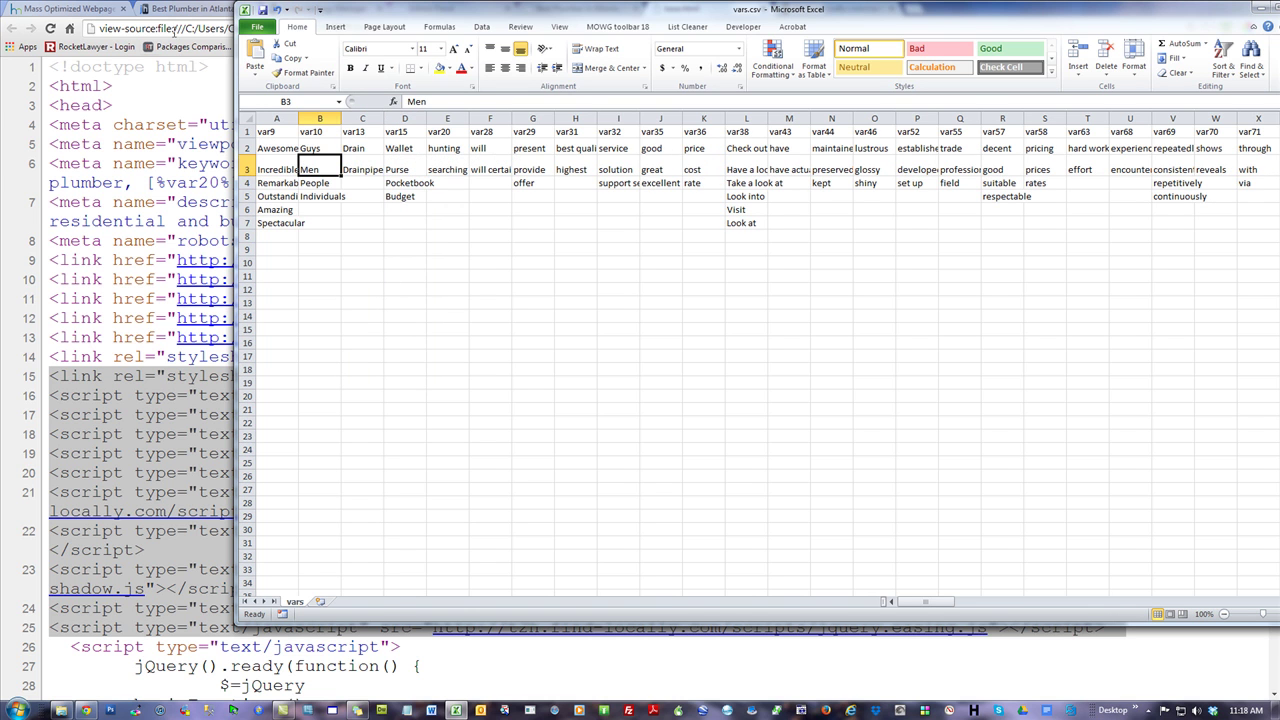
Insert an empty column before var13 and head it var12.
click(364, 118)
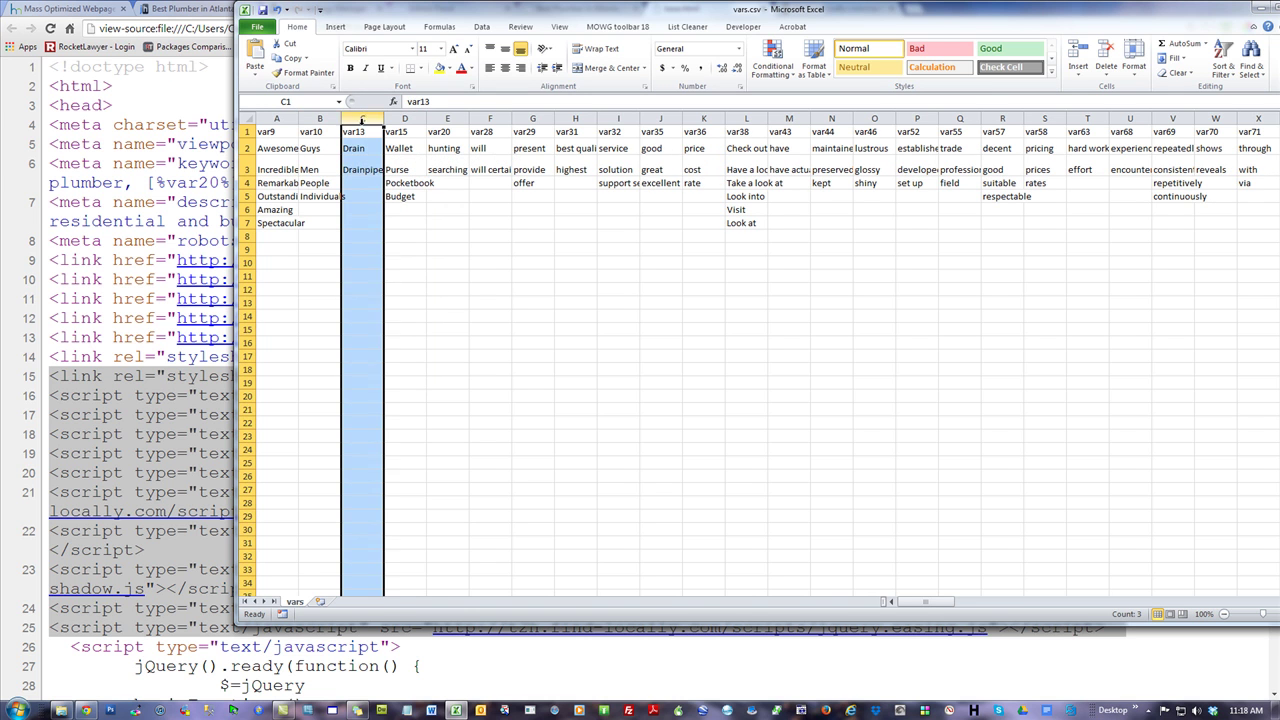
right_click(362, 216)
click(413, 305)
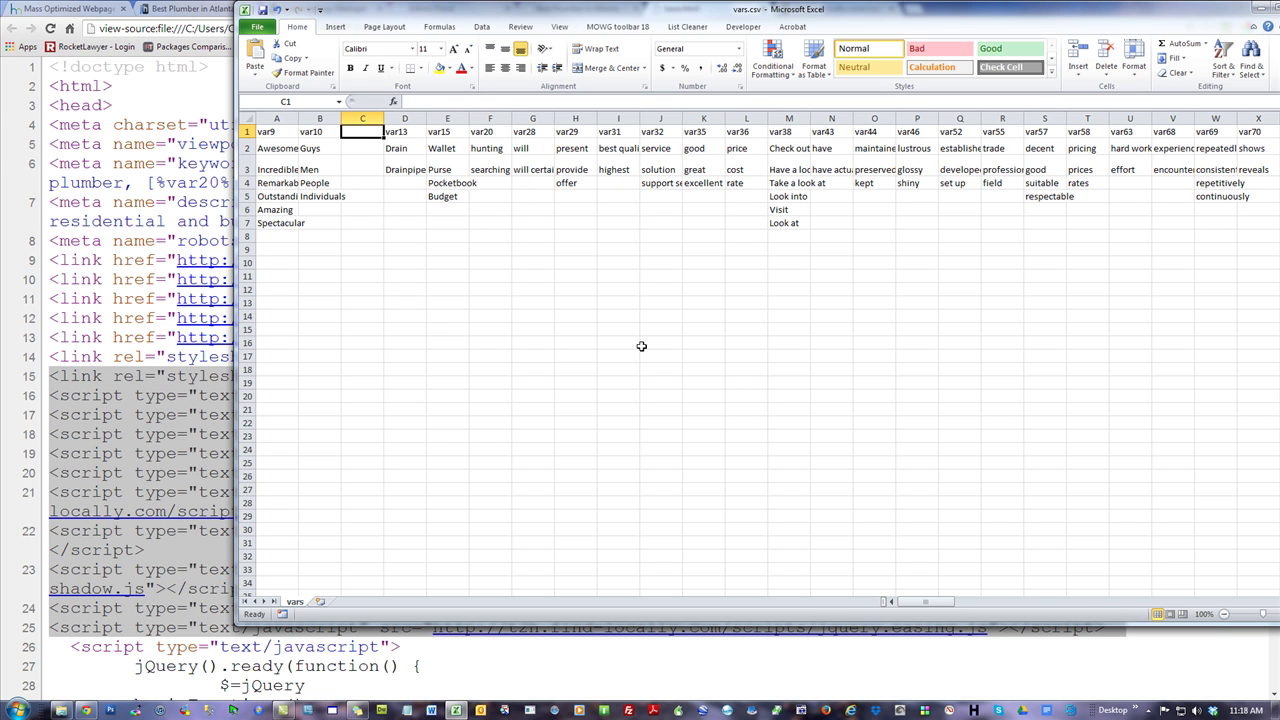
text(var12)
key(Return)
Enter style.css in C2 and style2.css in C3 under var12.
text(style.css)
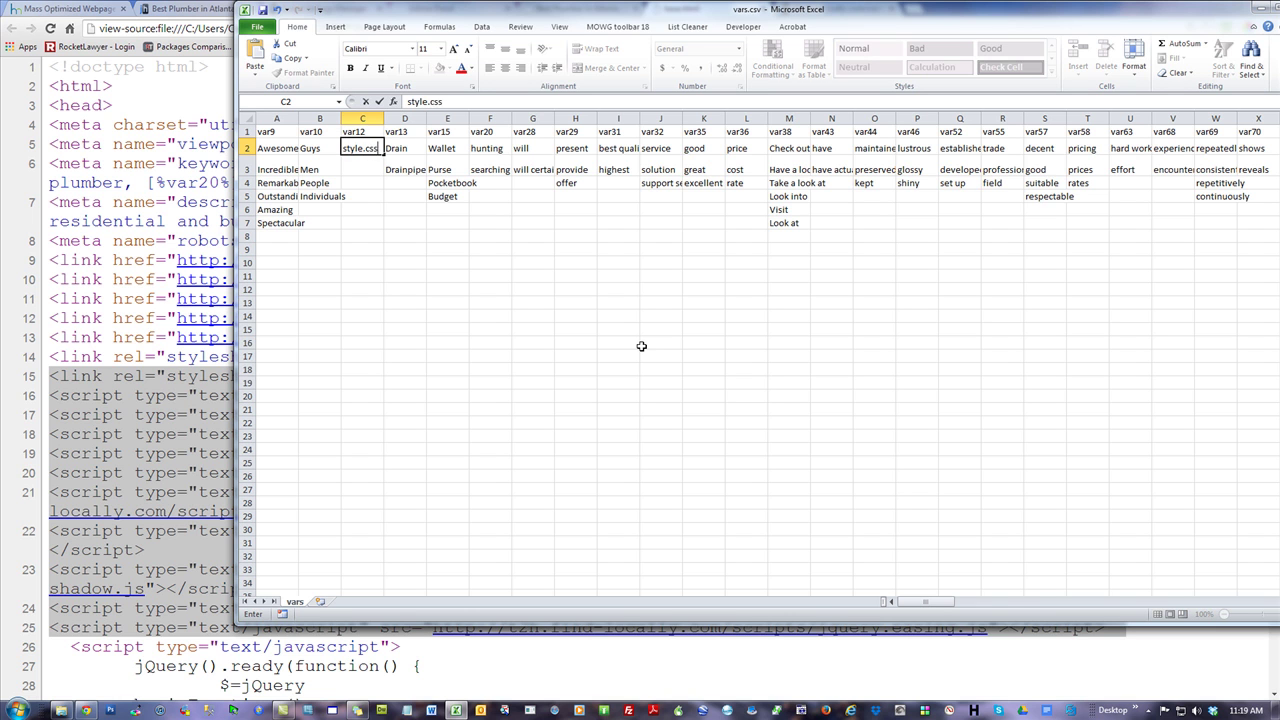
key(Return)
text(style)
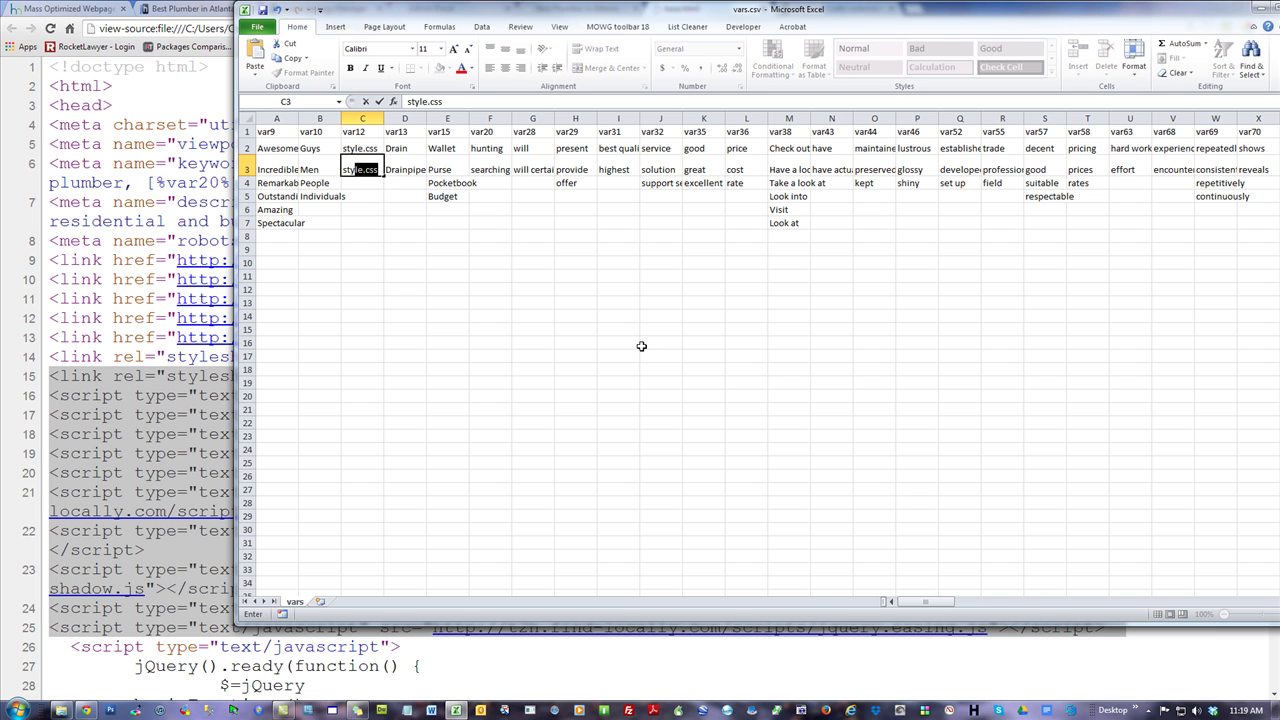
text(2.css)
key(Return)
Save vars.csv, keeping the comma-delimited CSV format.
click(280, 148)
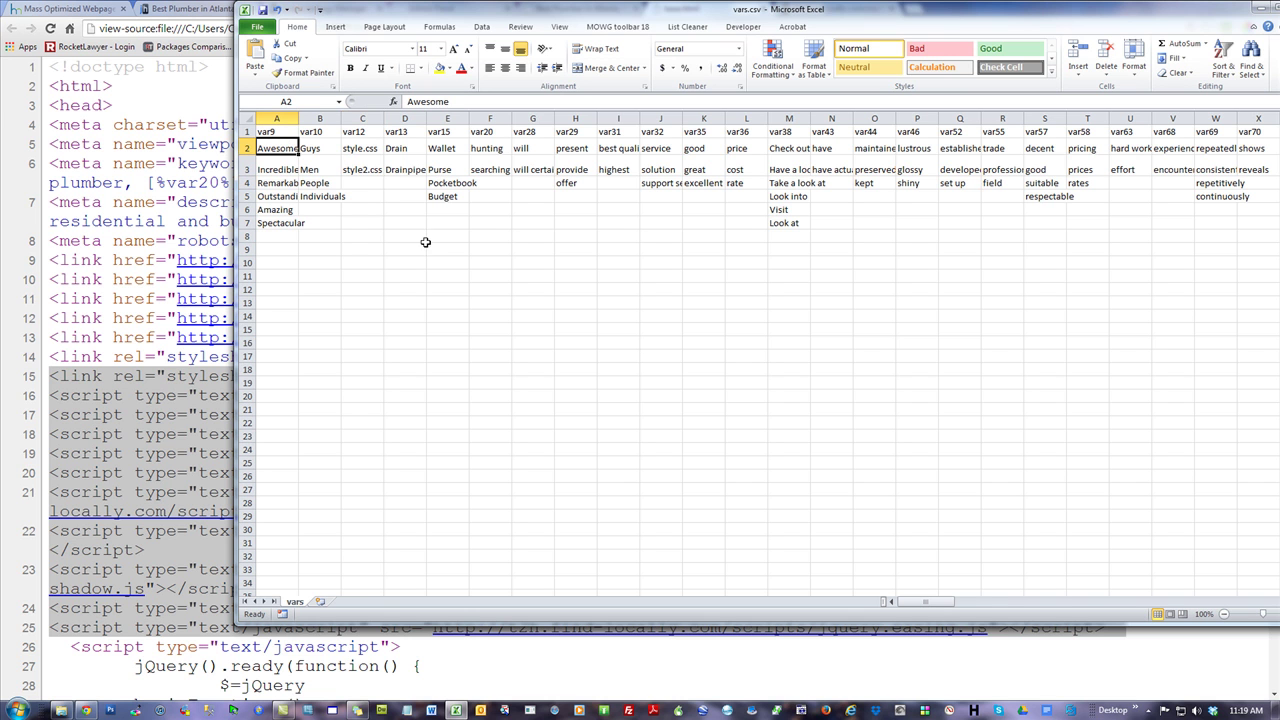
click(262, 9)
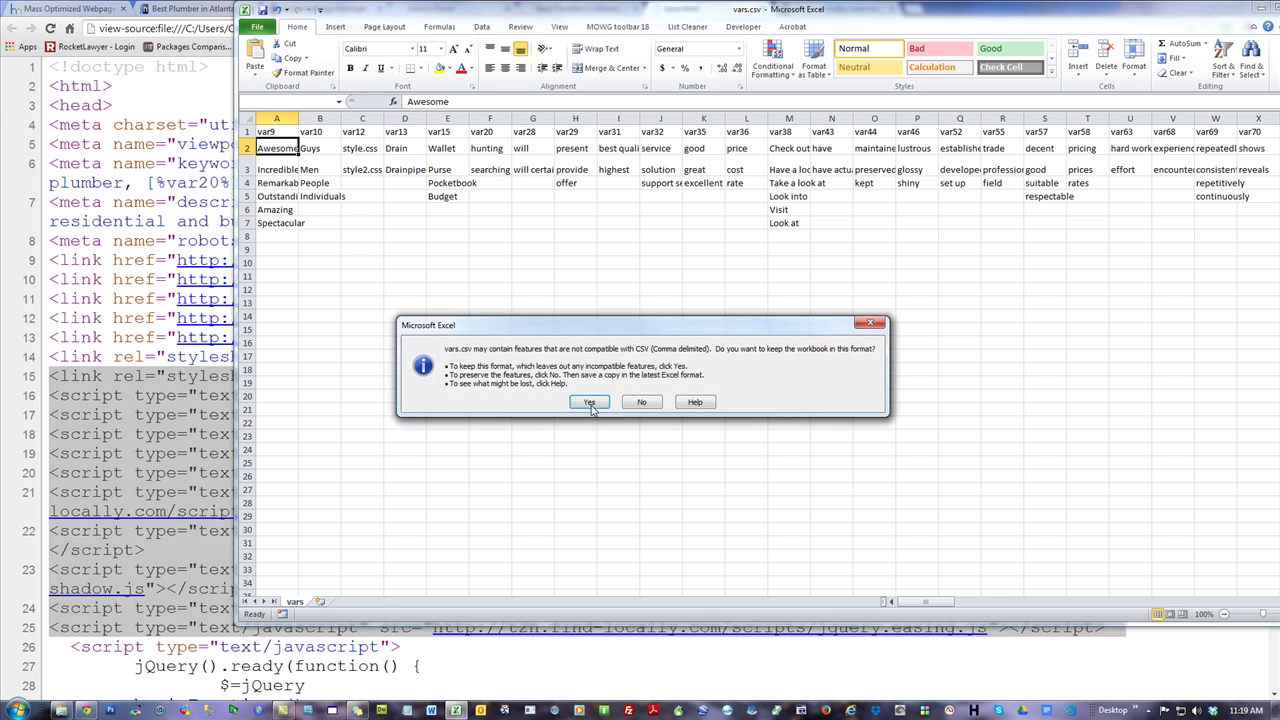
click(586, 406)
Continue the var12 list with style3.css in C4, style4.css in C5 and style5.css in C6.
click(360, 148)
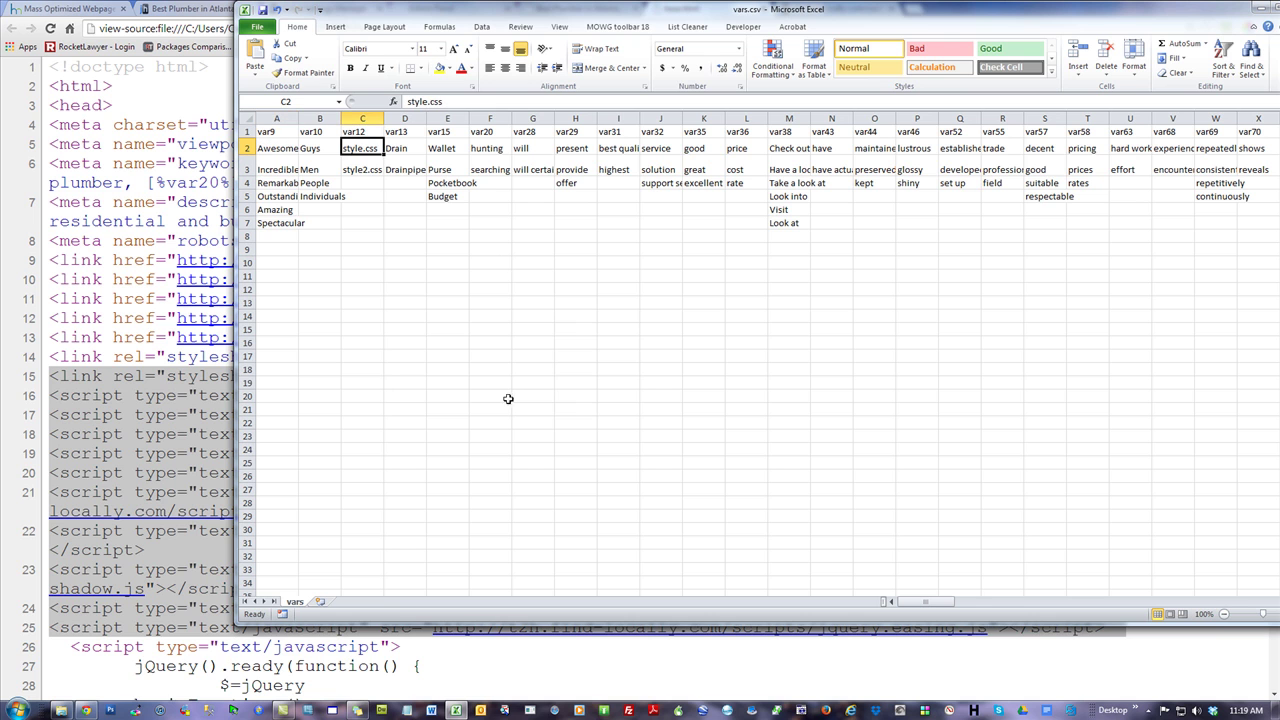
click(355, 168)
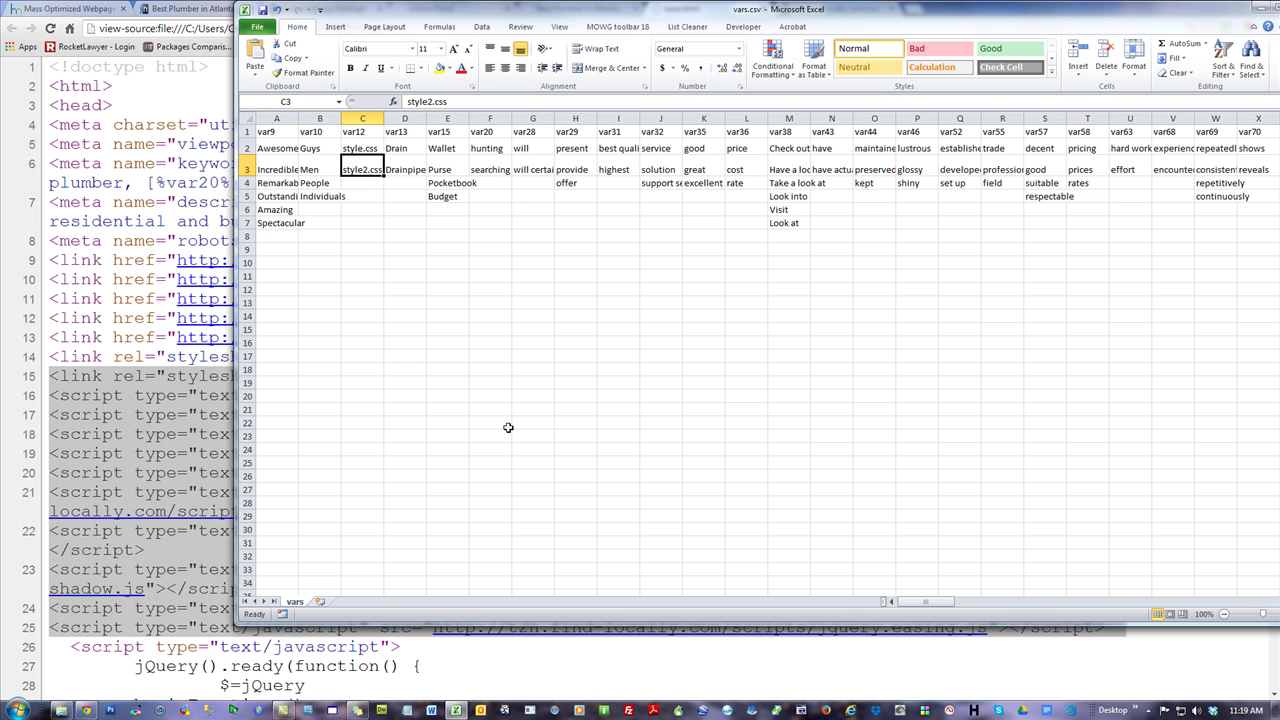
click(364, 184)
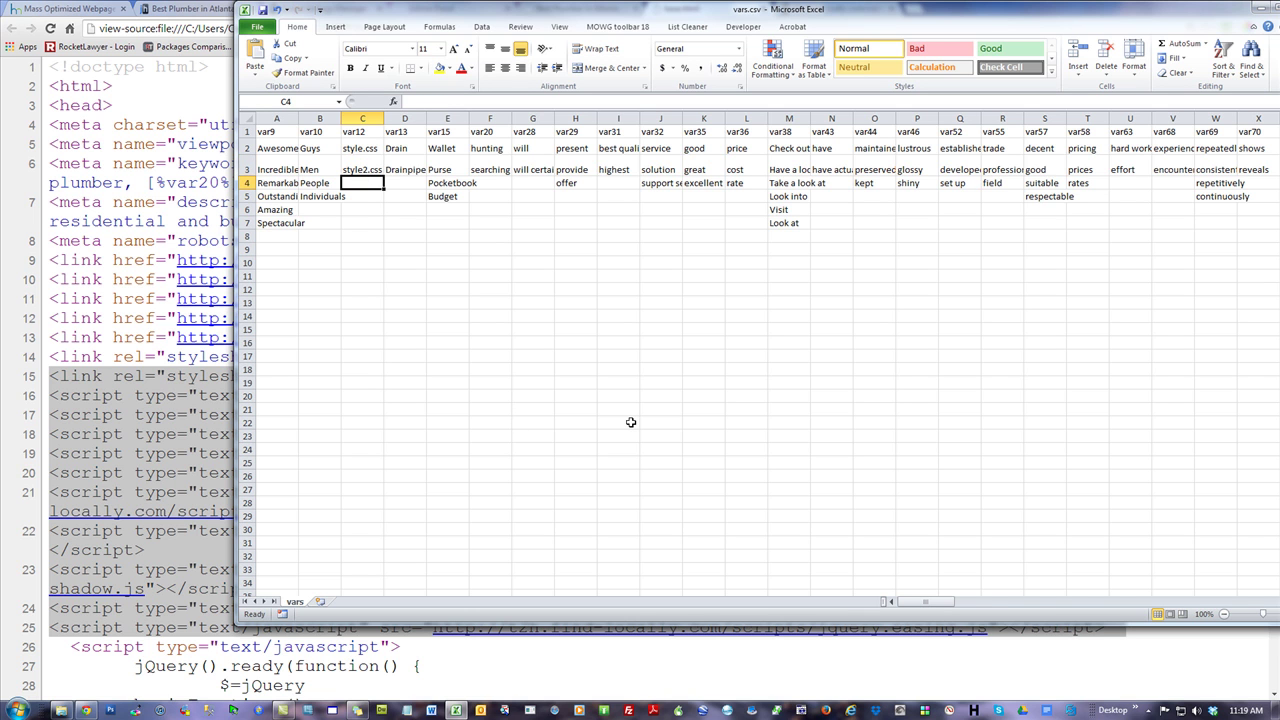
text(style3.css)
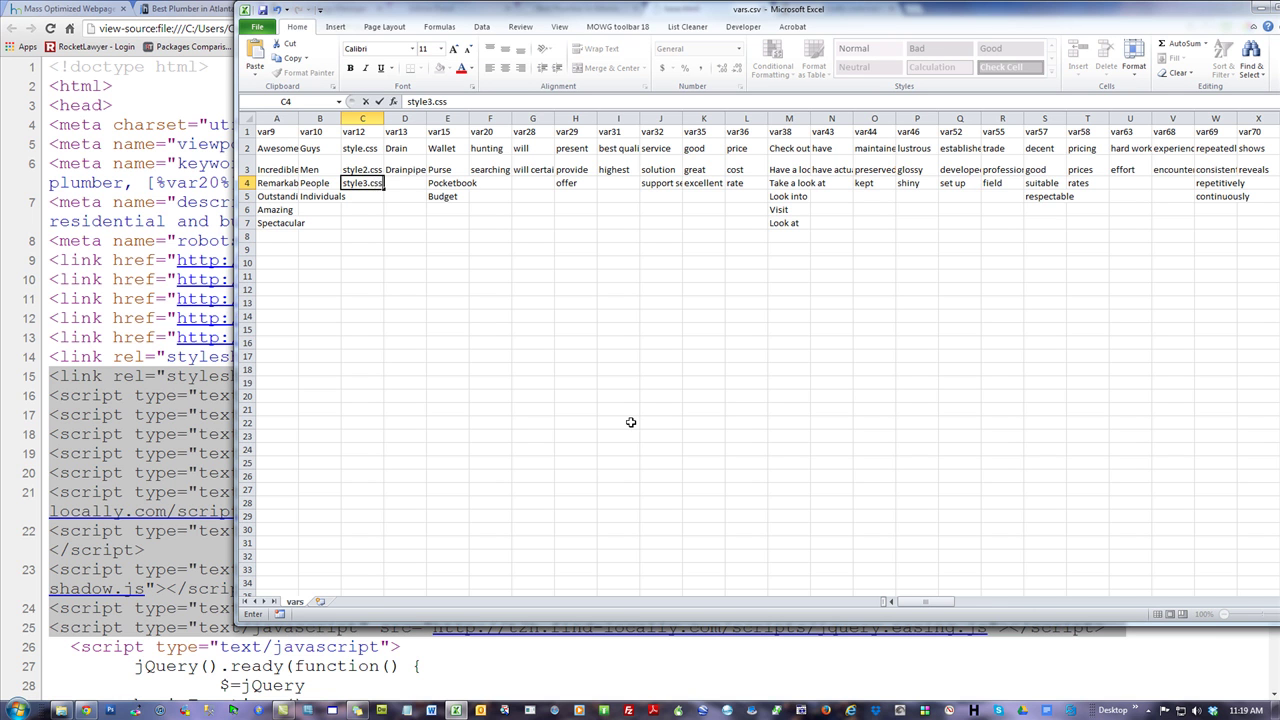
key(Return)
text(styl)
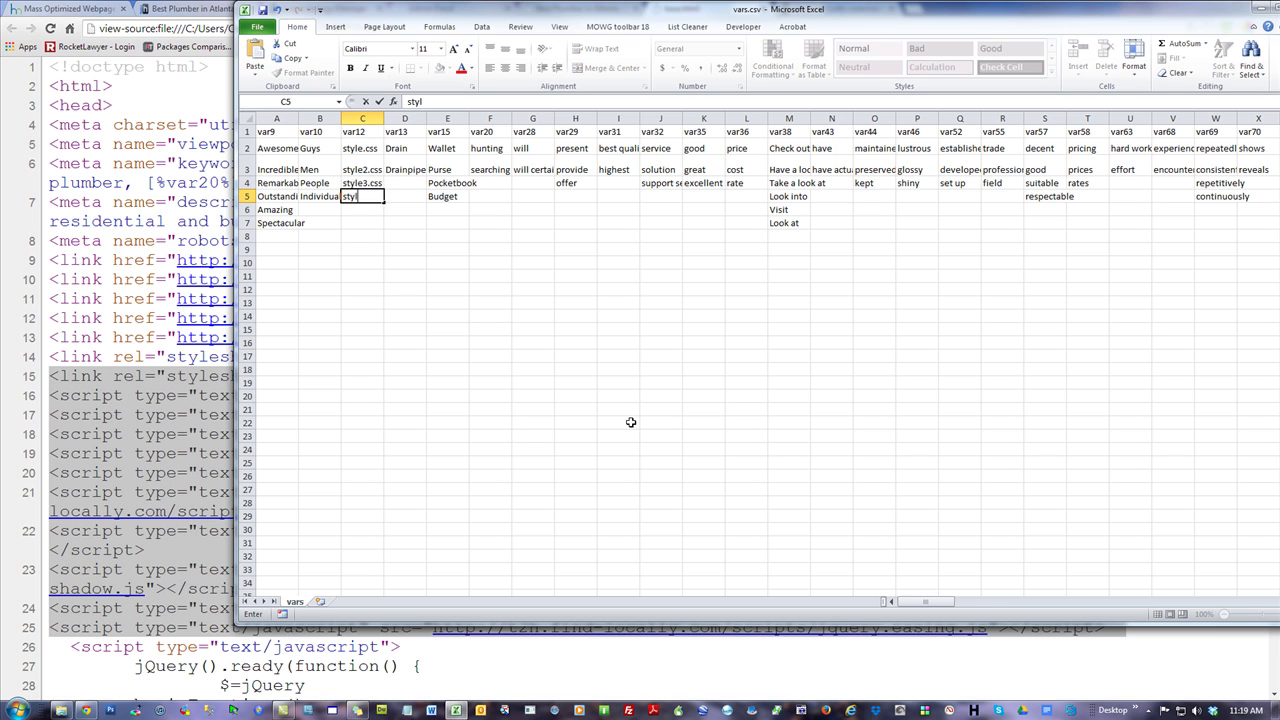
text(e4.css)
key(Return)
text(style4.c)
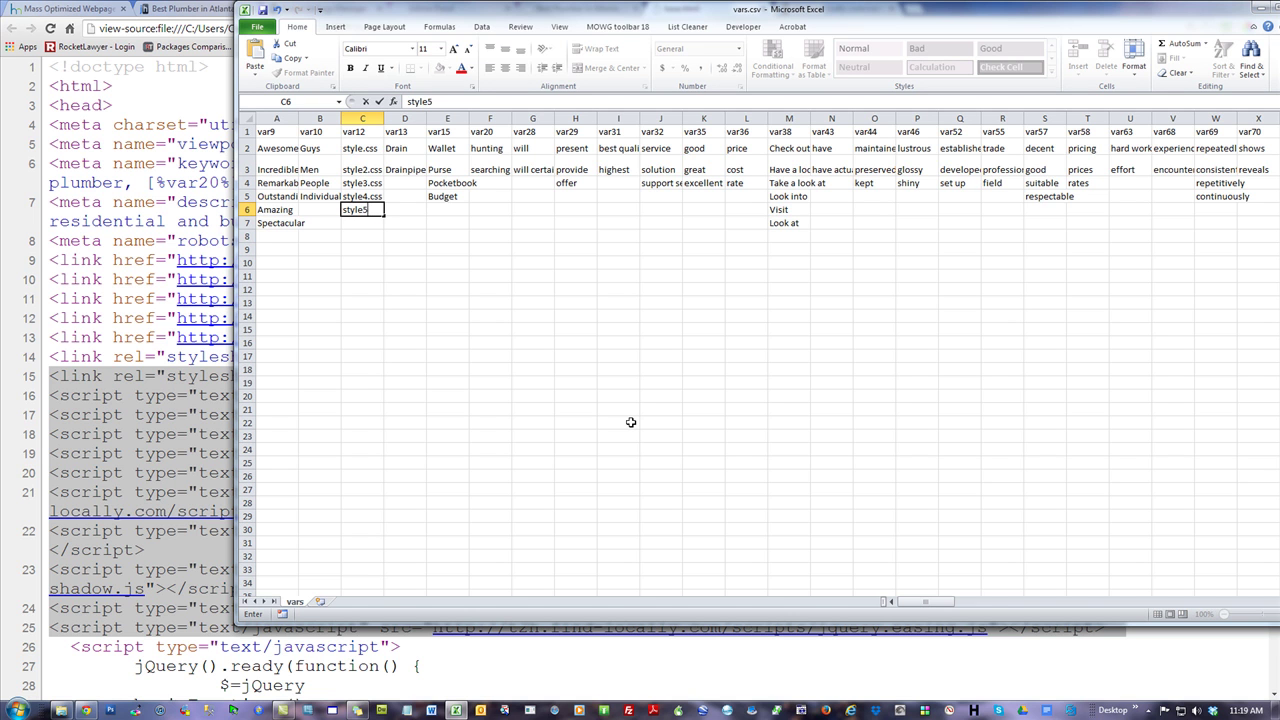
text(ss)
key(Return)
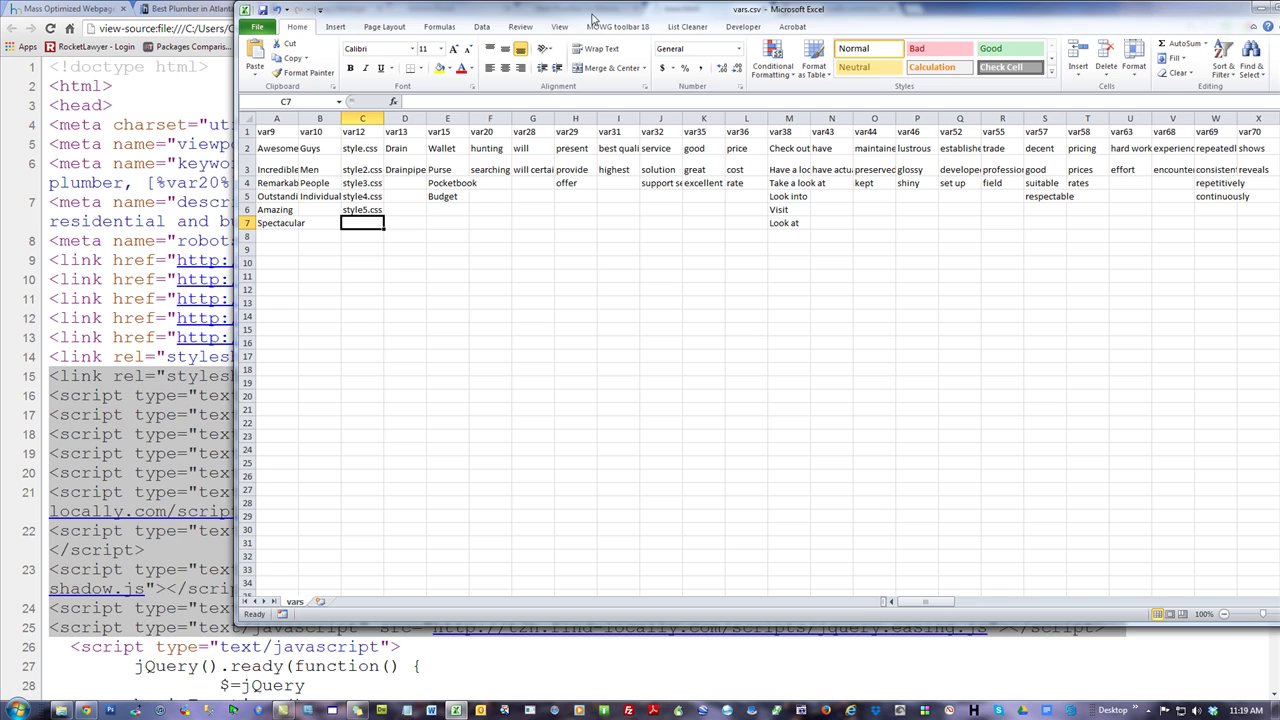
Return to the base.html source and open its linked style.css stylesheet.
drag(595, 20, 676, 34)
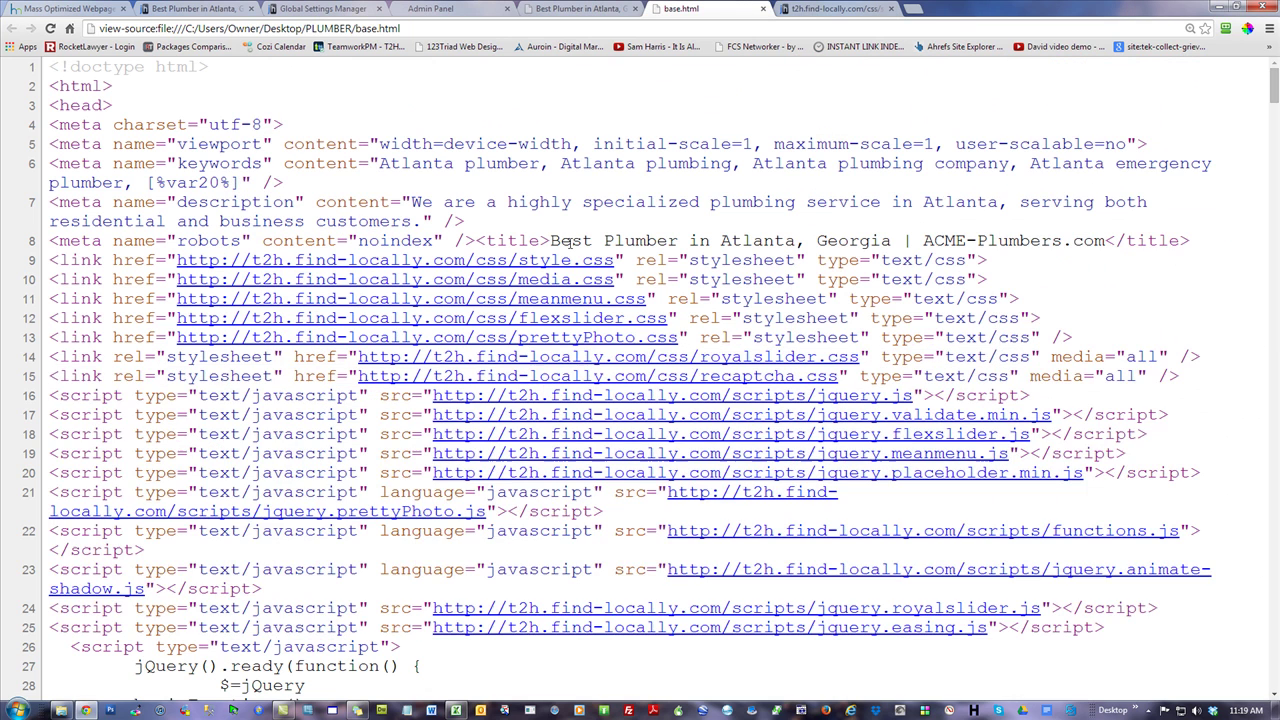
click(587, 104)
click(558, 260)
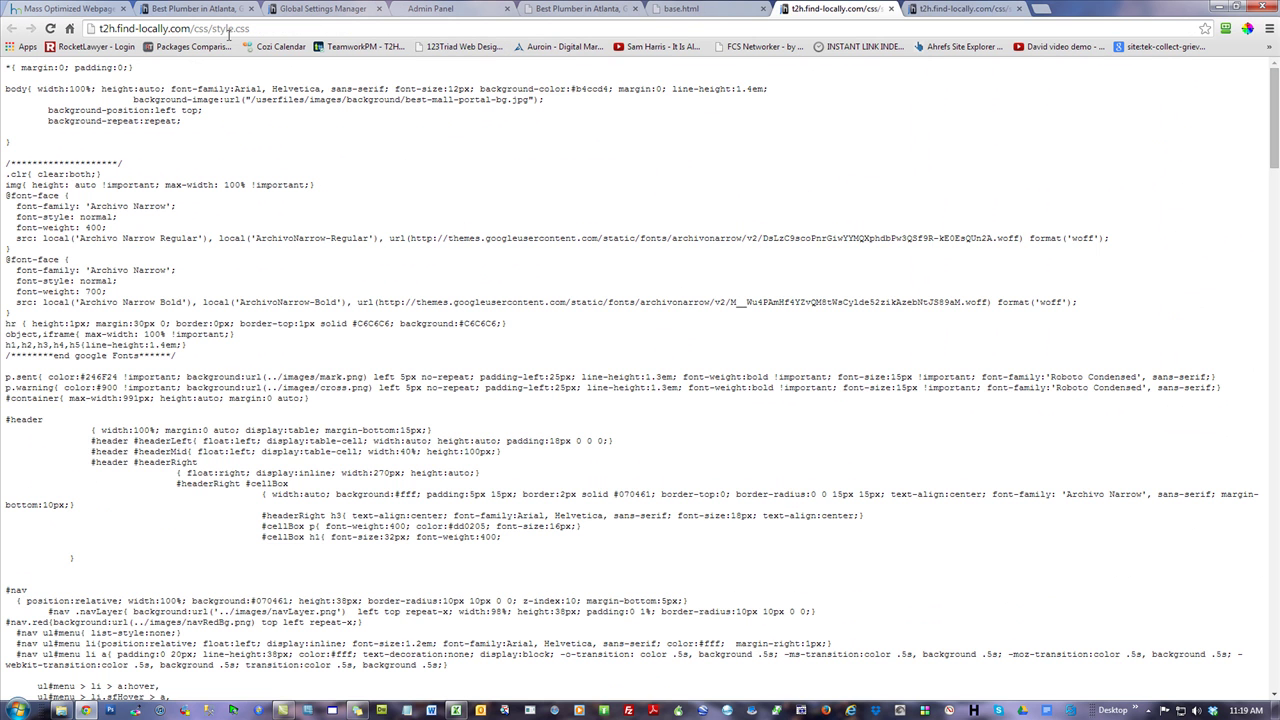
Change the stylesheet's file name in the web address to style2.css and load t2h.find-locally.com/css/style2.css.
click(237, 35)
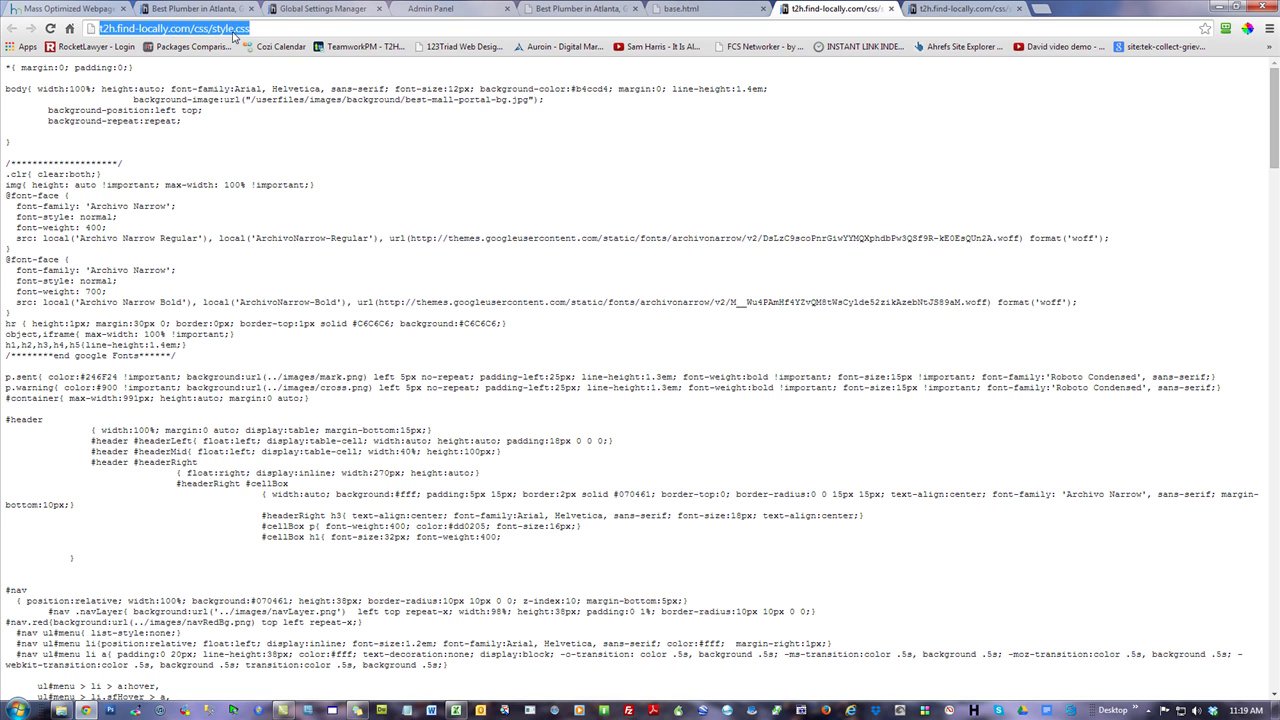
click(405, 300)
key(ctrl+l)
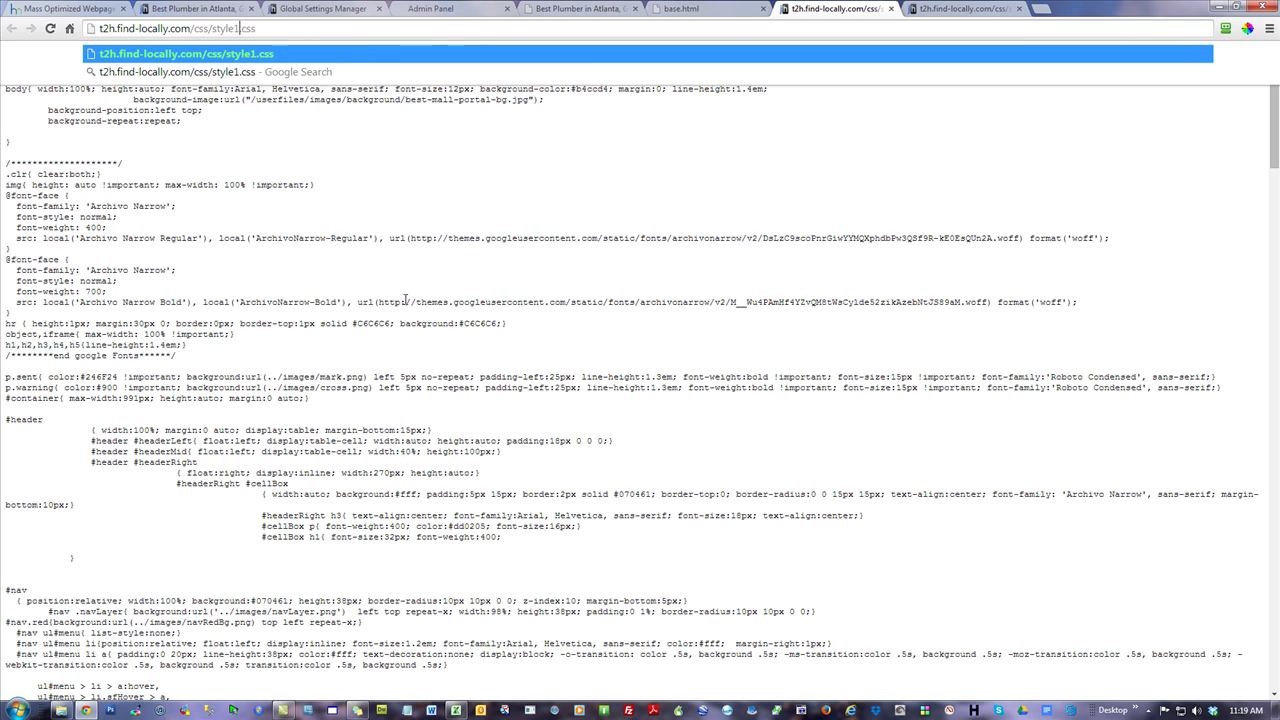
click(642, 255)
click(240, 24)
click(431, 201)
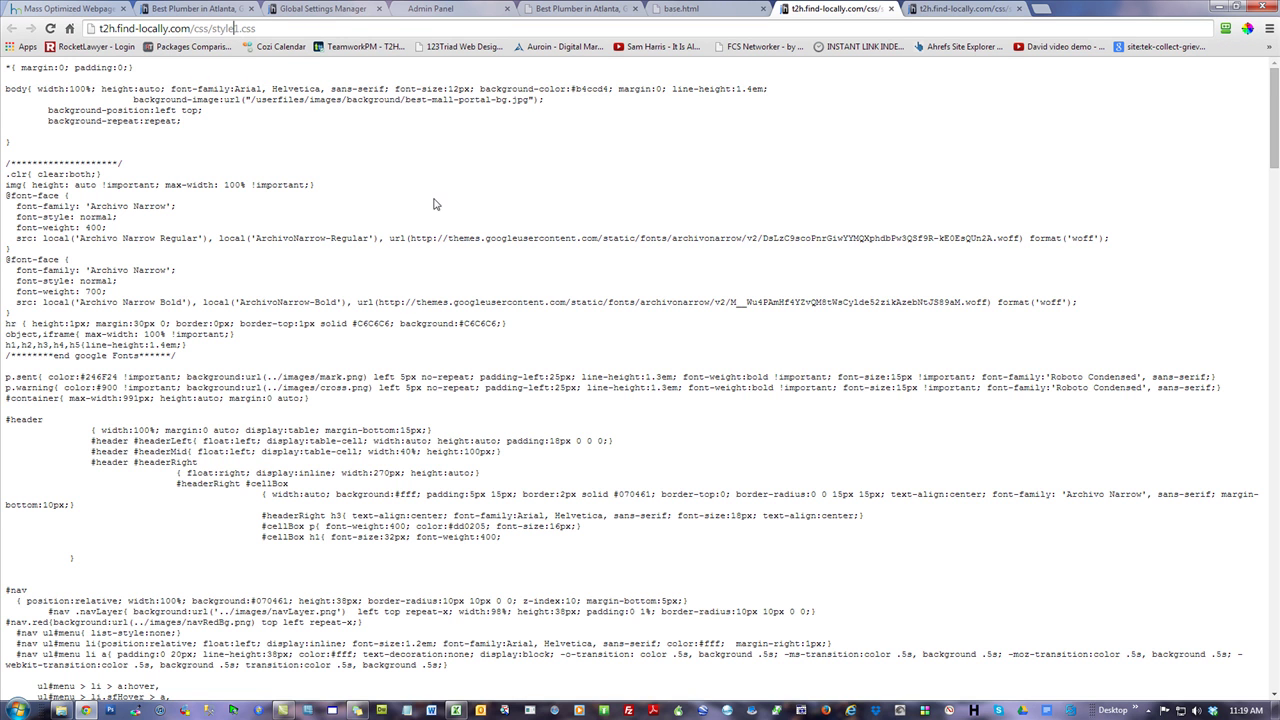
key(Delete)
text(2)
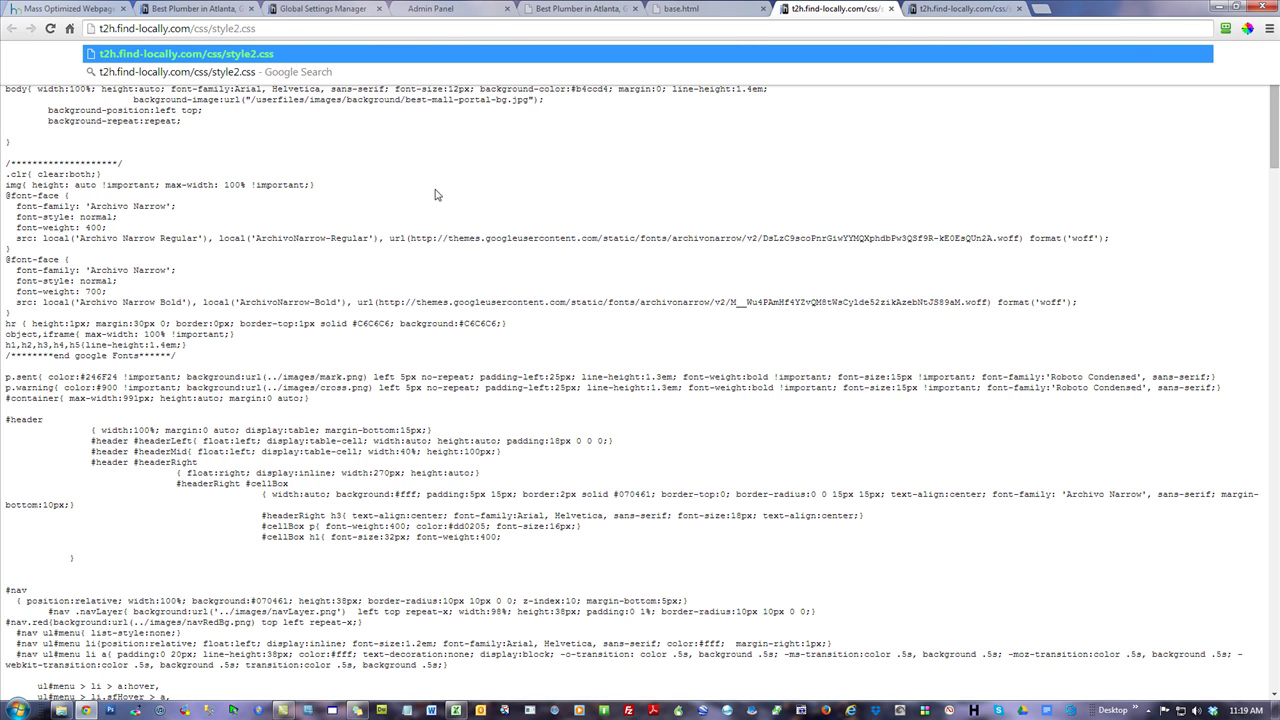
key(Return)
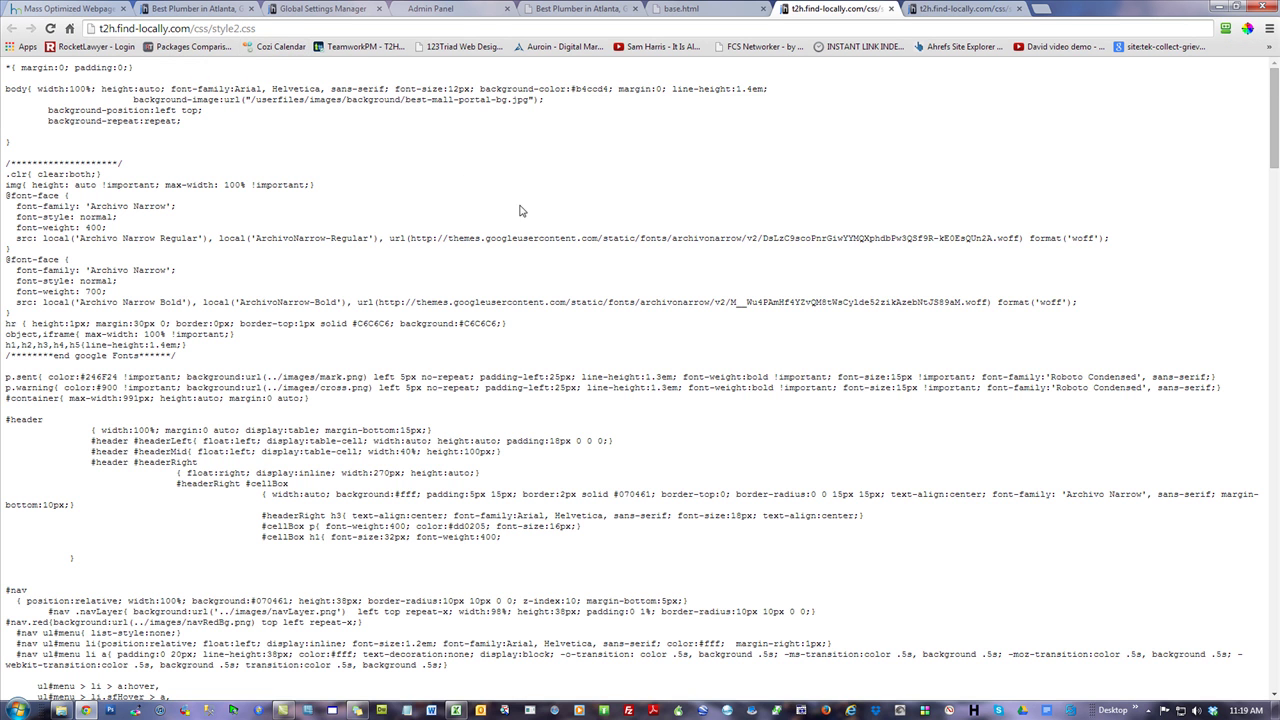
Load style3.css and style4.css in turn by changing the stylesheet number in the t2h.find-locally.com/css/ web address.
click(245, 30)
click(238, 28)
key(BackSpace)
text(3)
key(Return)
click(240, 28)
click(240, 28)
key(BackSpace)
text(4)
key(Return)
Examine the body background image file name in style4.css alongside the matching var12 entry in cell C5 of vars.csv.
drag(530, 100, 403, 100)
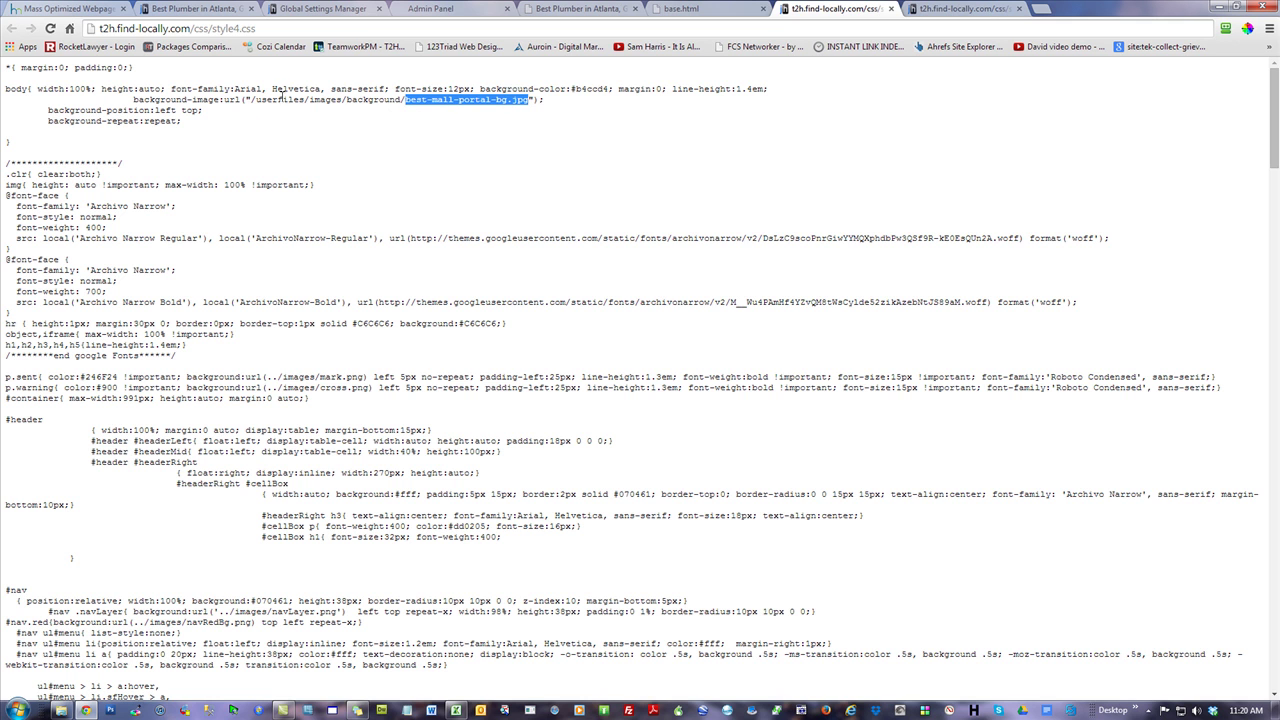
click(440, 146)
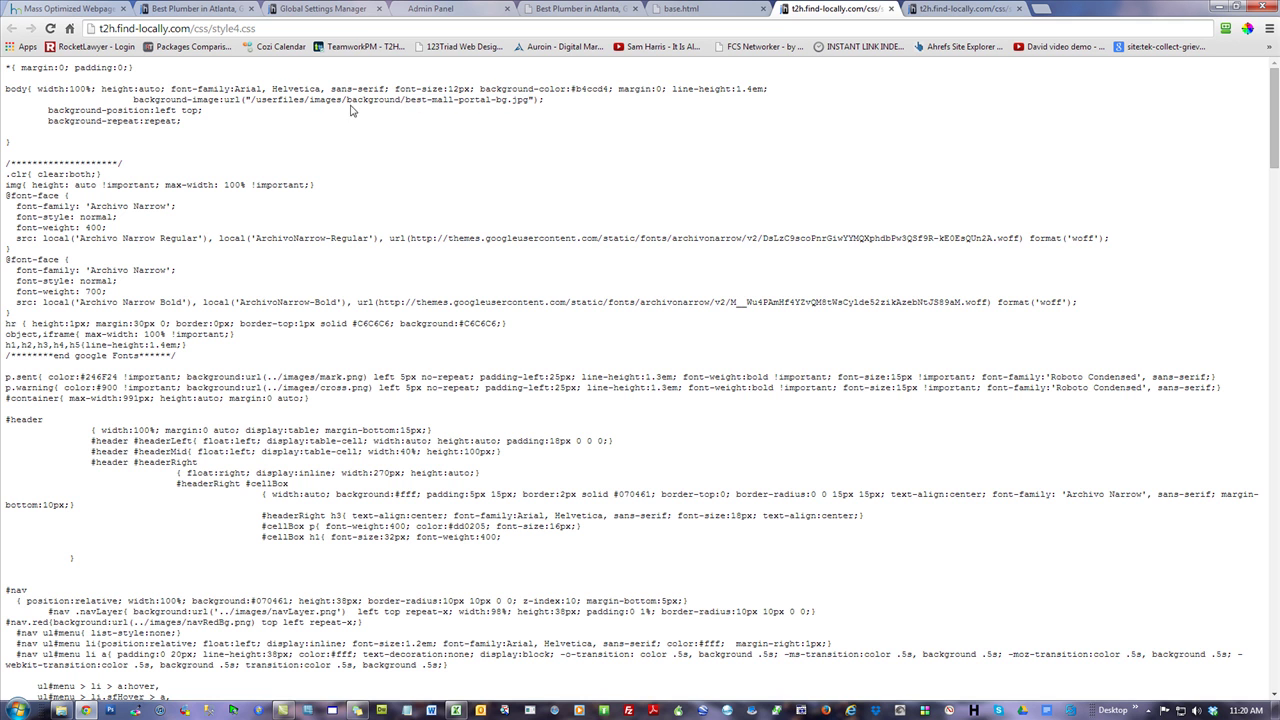
key(alt+Tab)
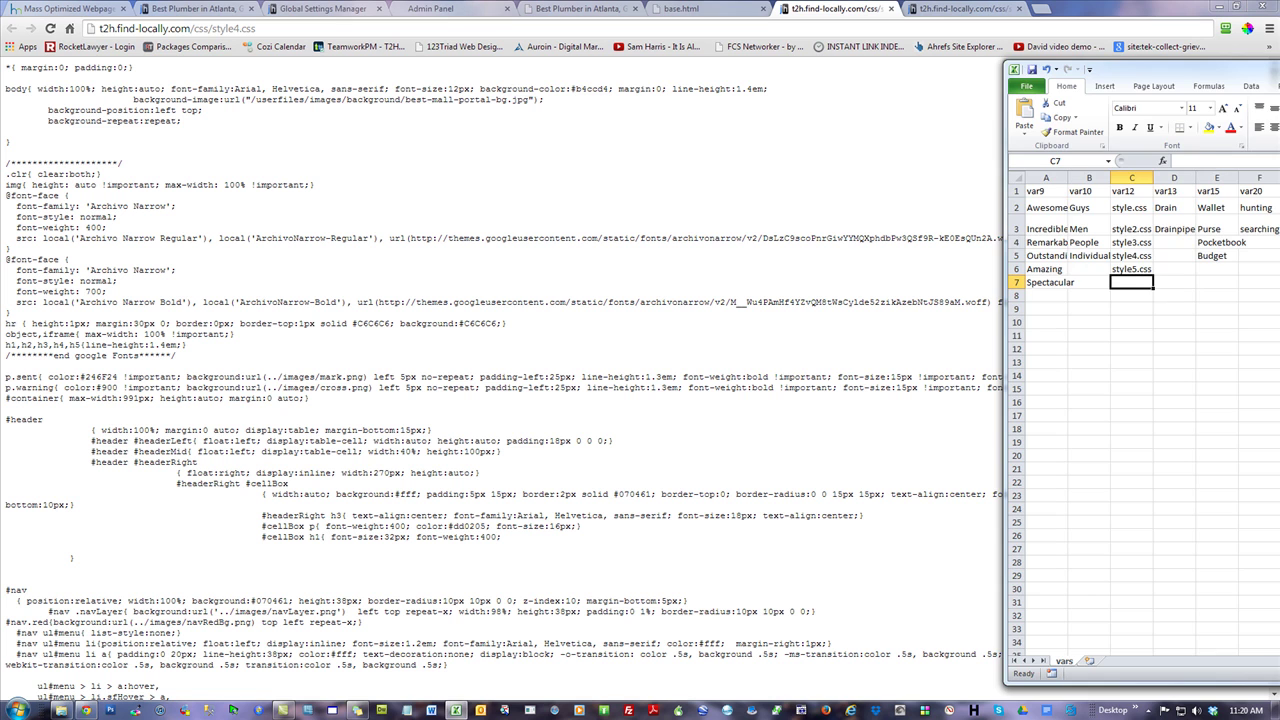
click(1128, 255)
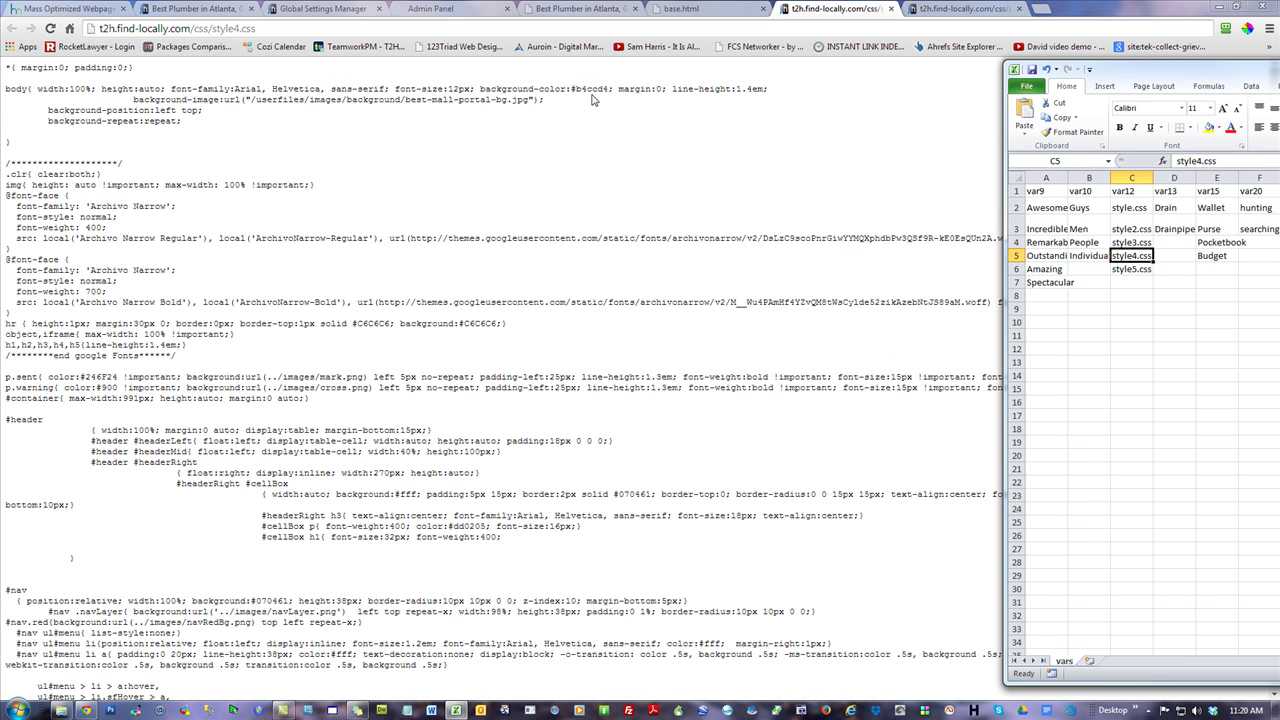
drag(530, 101, 406, 101)
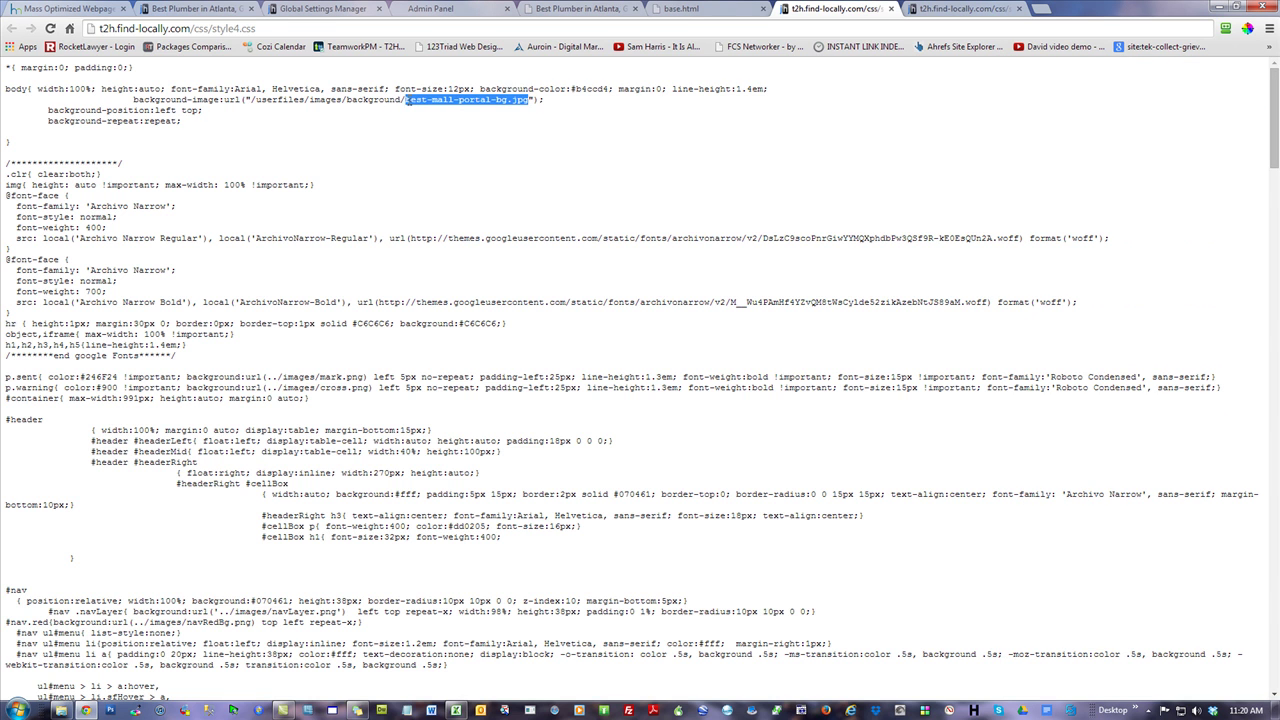
drag(254, 28, 209, 28)
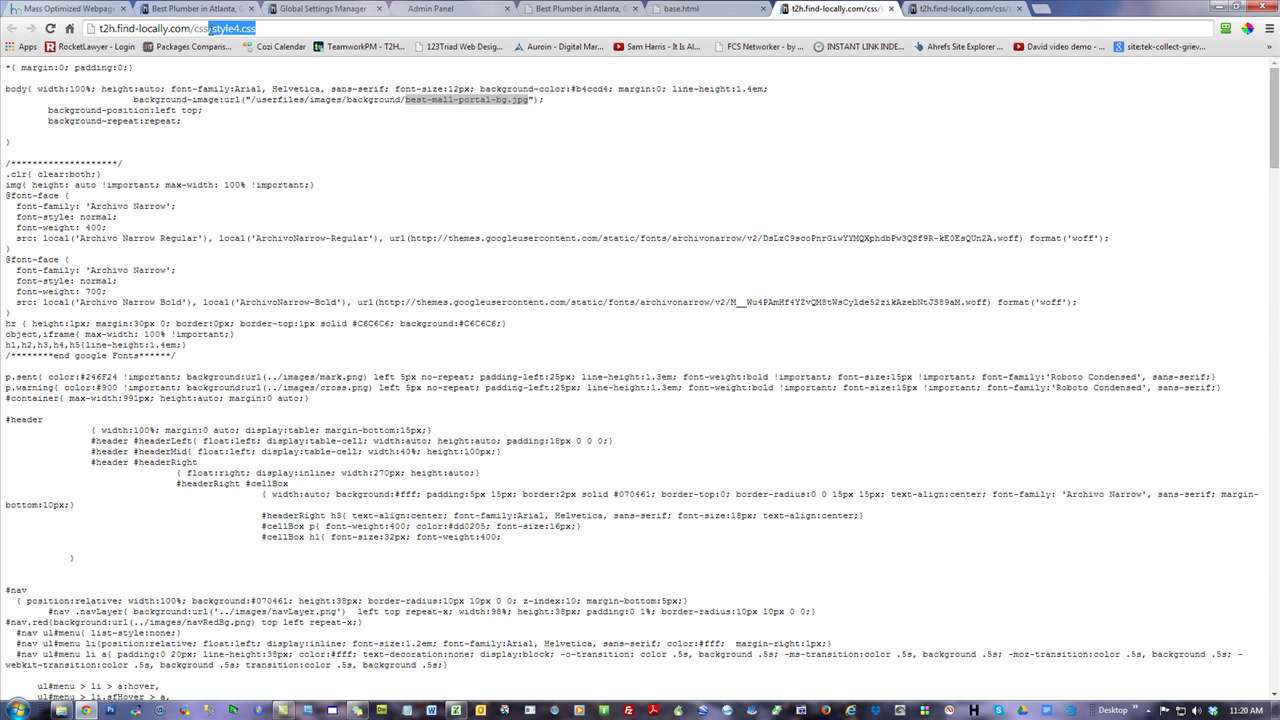
click(727, 168)
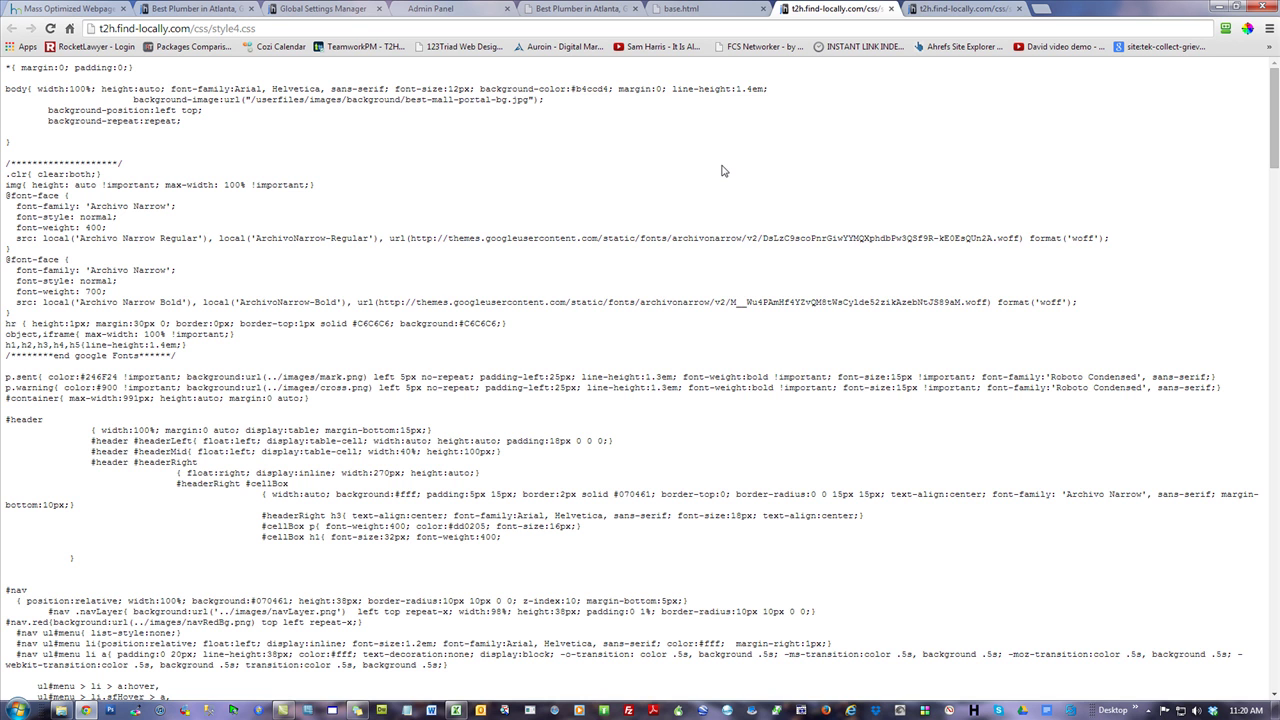
drag(528, 100, 407, 106)
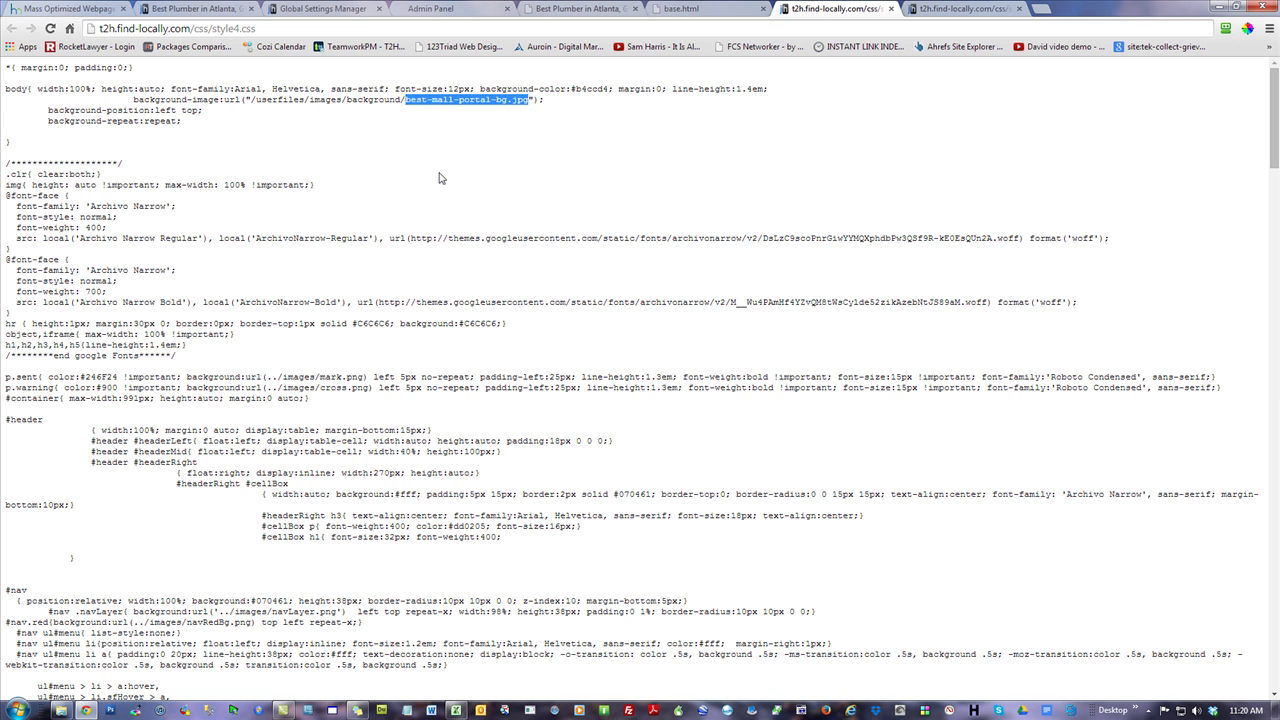
Return to the rendered base.html page and reset its zoom to the default level.
click(606, 10)
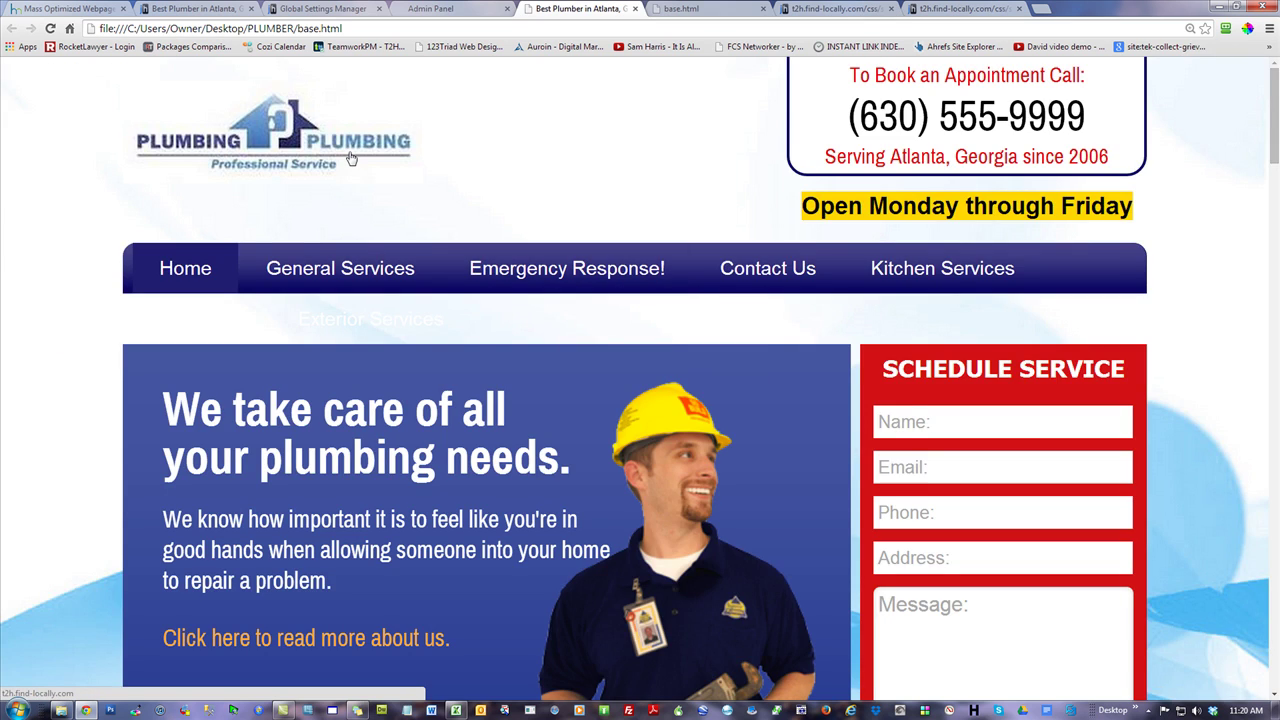
key(ctrl+minus)
key(ctrl+minus)
key(ctrl+minus)
key(ctrl+minus)
key(ctrl+minus)
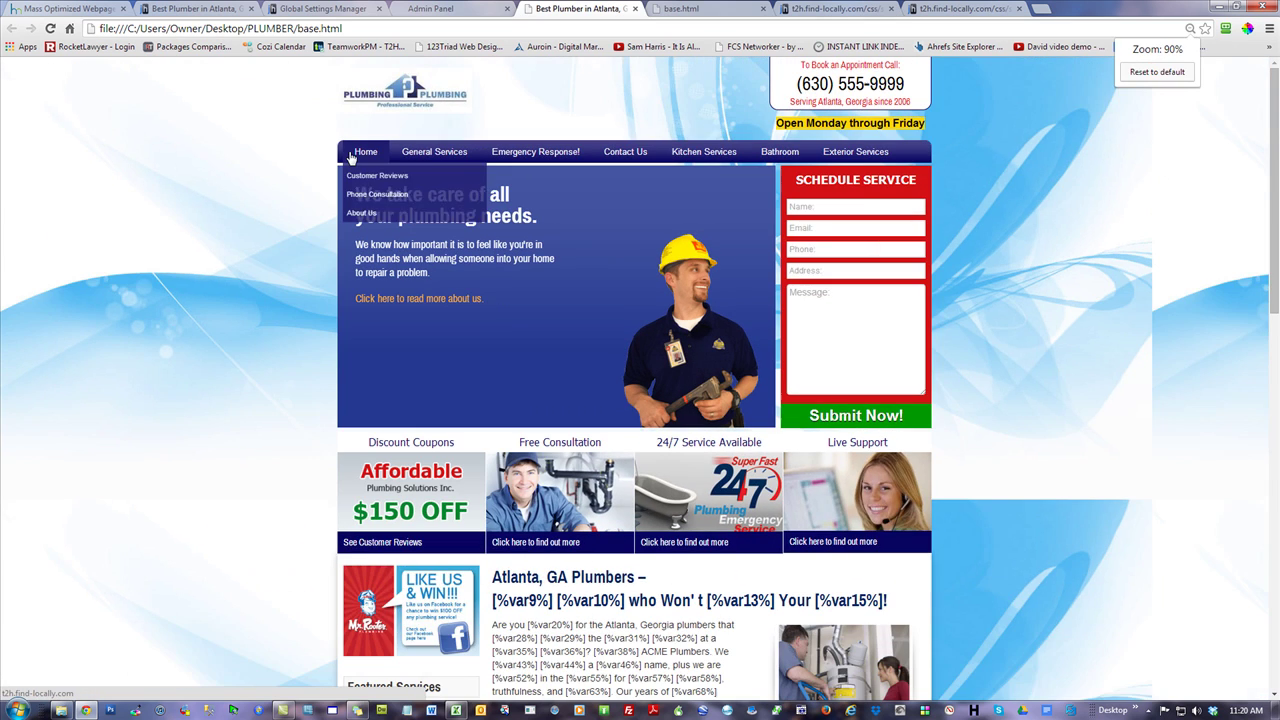
key(ctrl+plus)
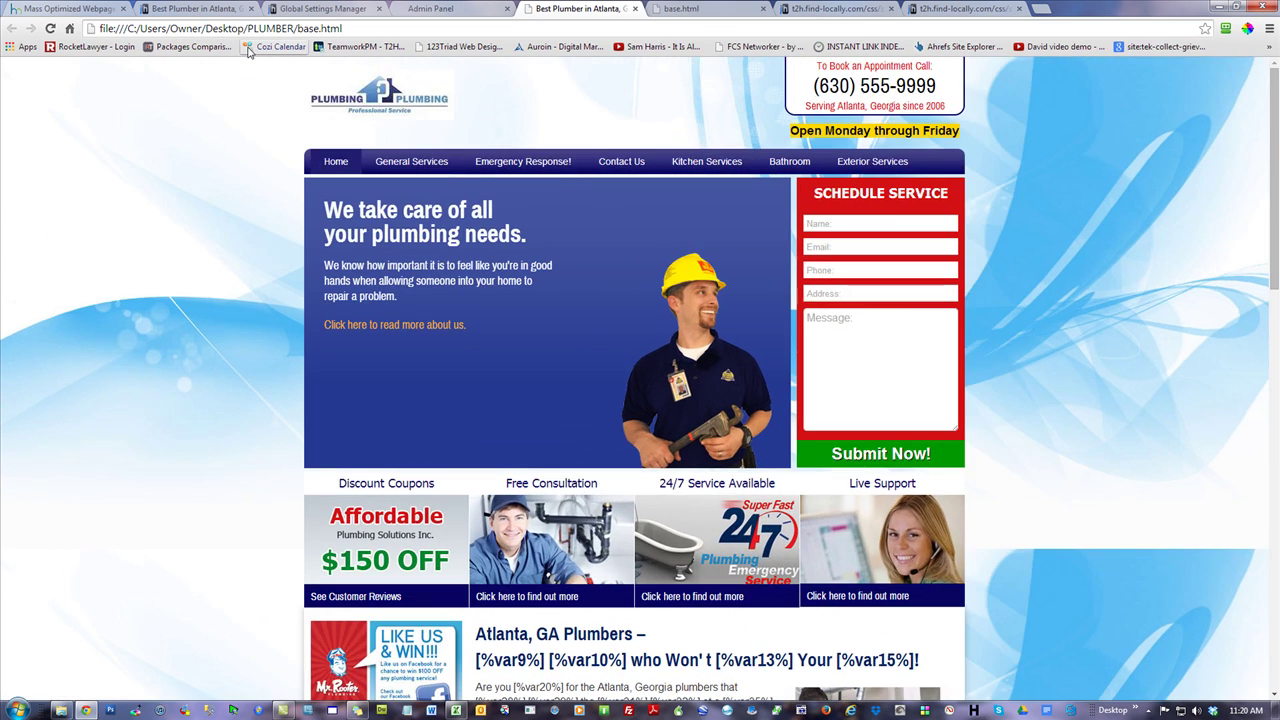
key(ctrl+plus)
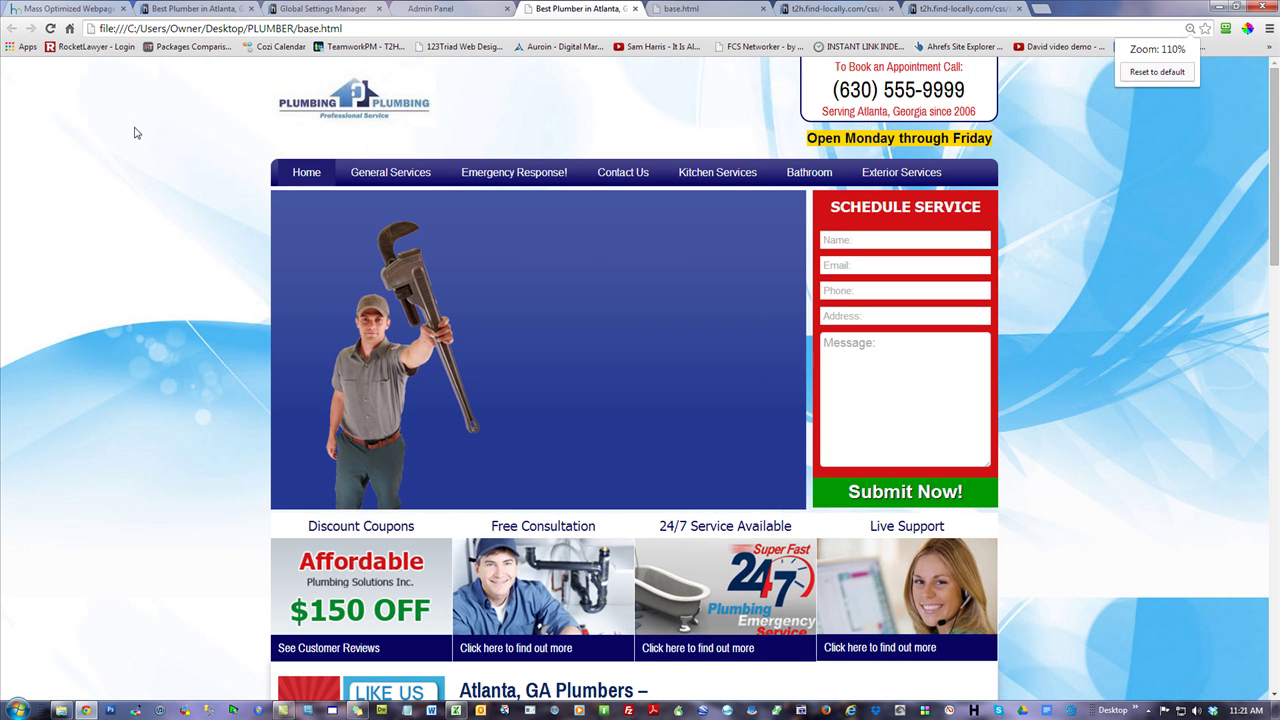
click(1190, 28)
click(1168, 74)
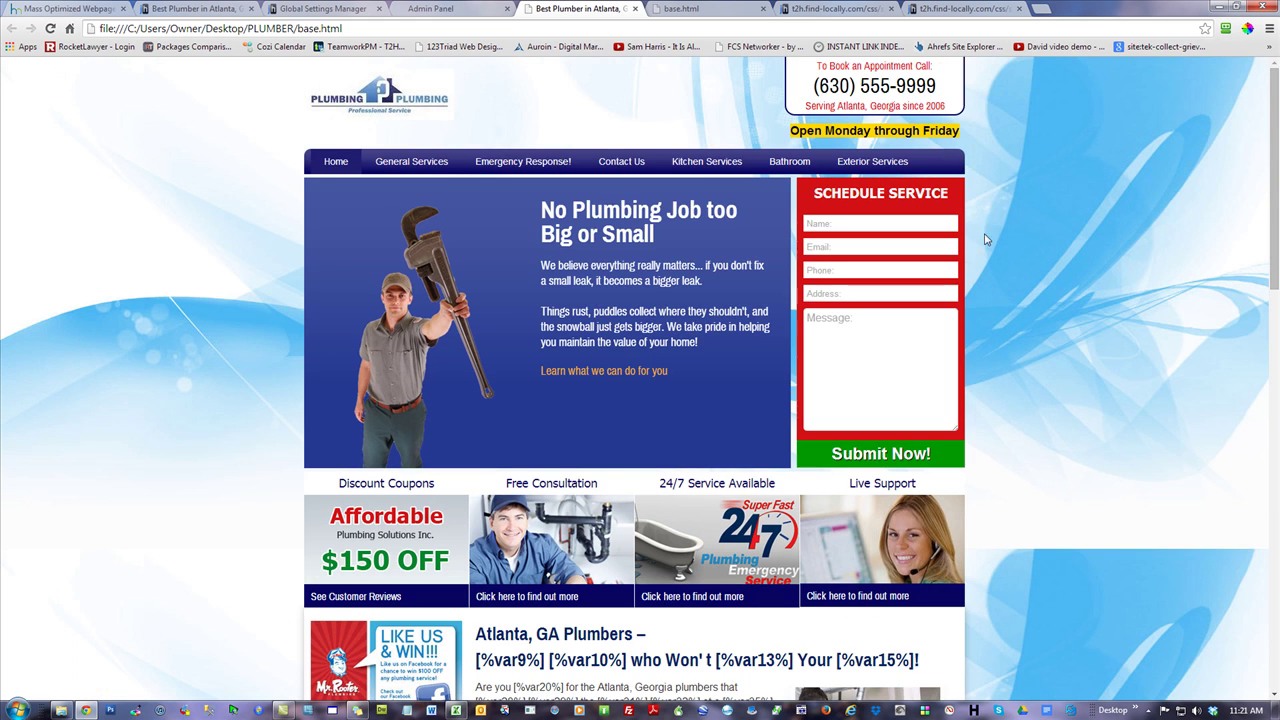
click(205, 12)
click(432, 12)
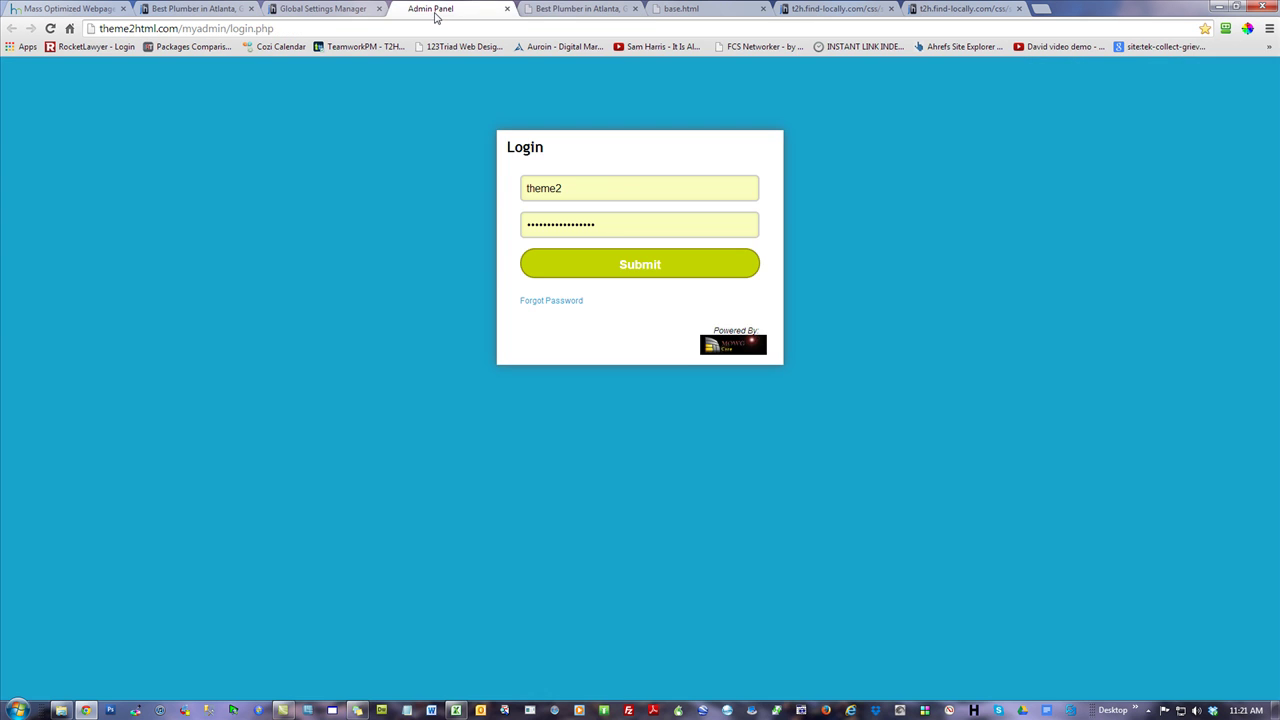
click(577, 10)
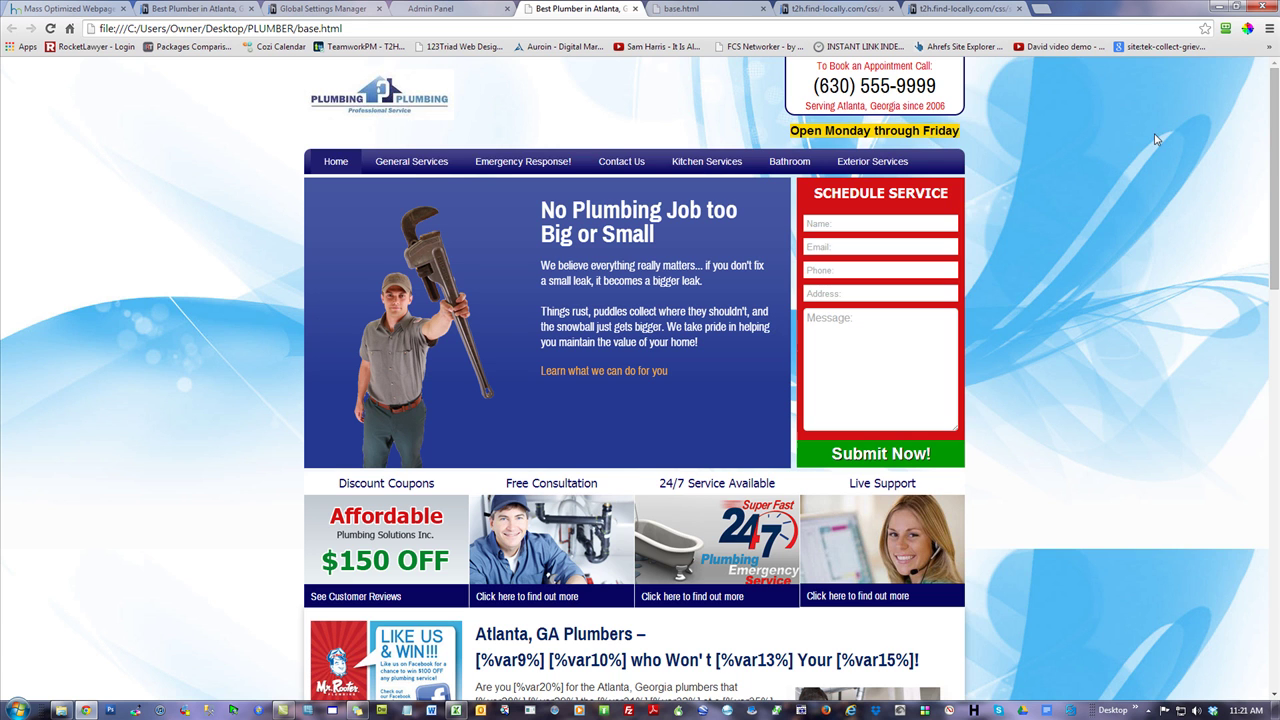
Switch to the open style2.css stylesheet and examine the menu's active and hover rules with their #201e71 background colour.
click(1008, 9)
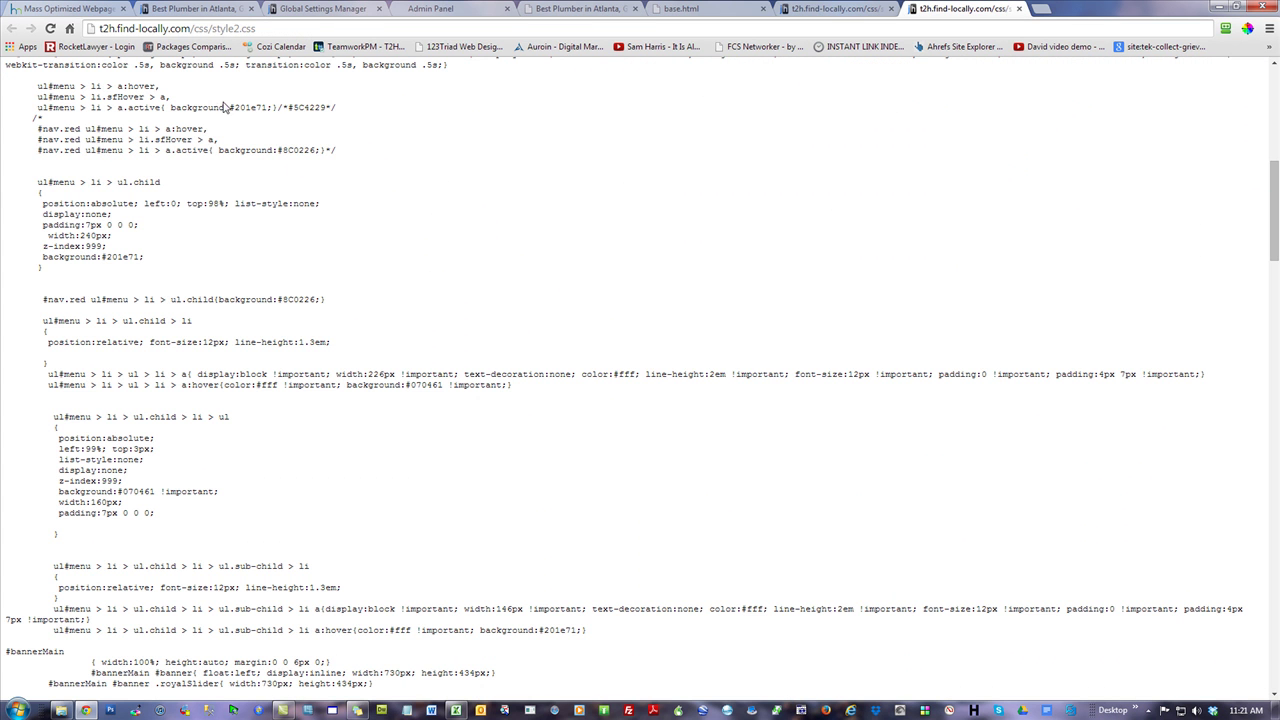
drag(234, 107, 270, 107)
drag(118, 107, 160, 107)
drag(268, 107, 235, 109)
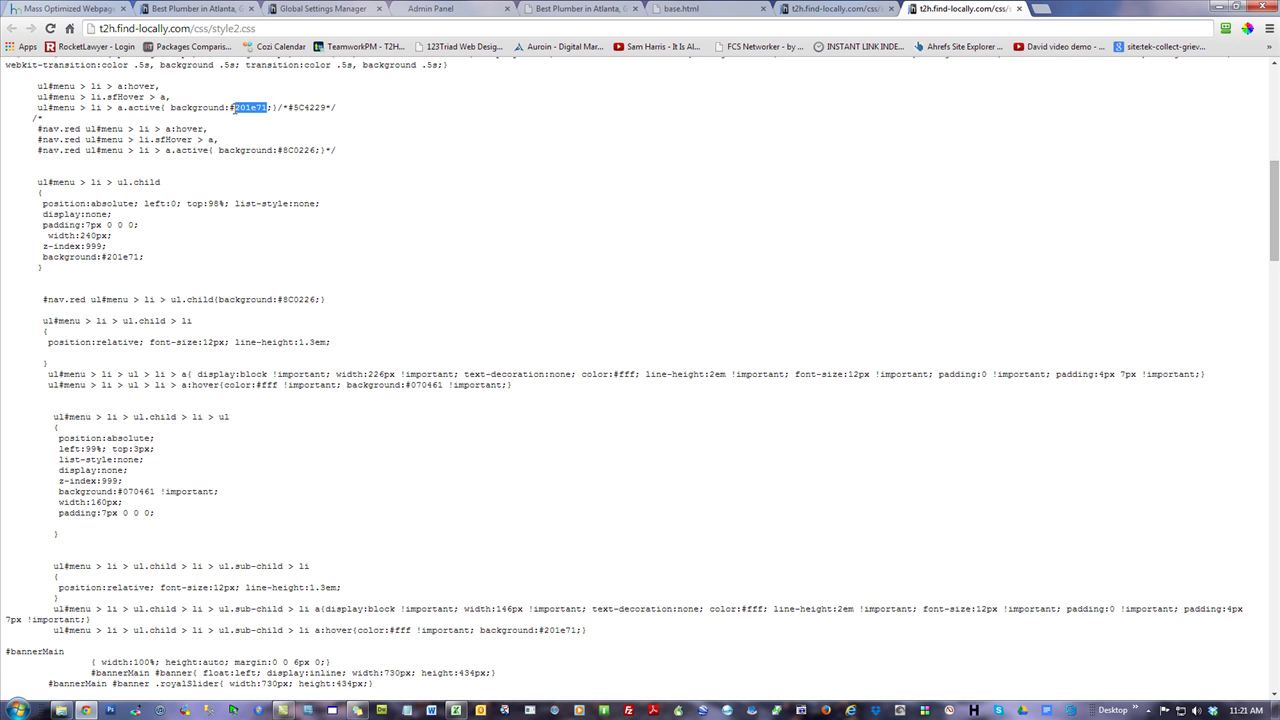
click(579, 187)
drag(121, 90, 157, 89)
click(509, 202)
scroll(537, 203, up, 6)
scroll(536, 203, down, 2)
scroll(536, 203, up, 2)
Close the stylesheet, source, base.html, admin and site pages along with the browser window.
click(1020, 9)
click(891, 9)
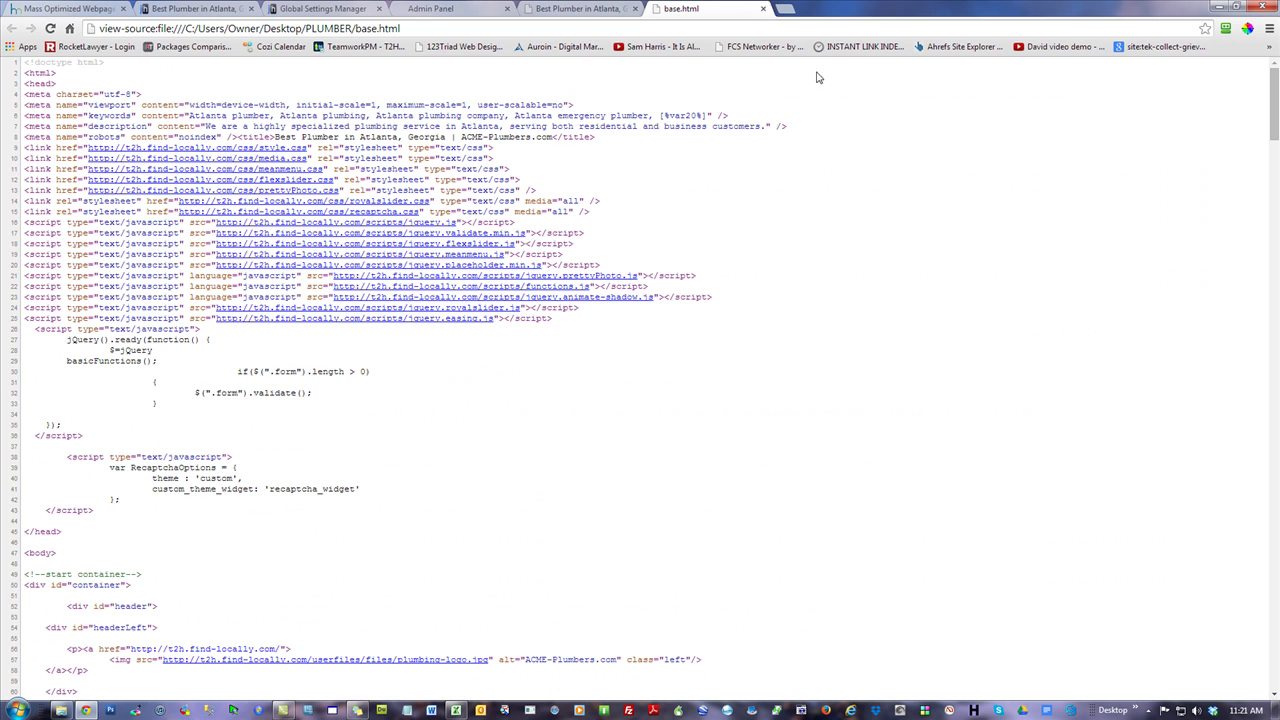
click(764, 9)
click(635, 9)
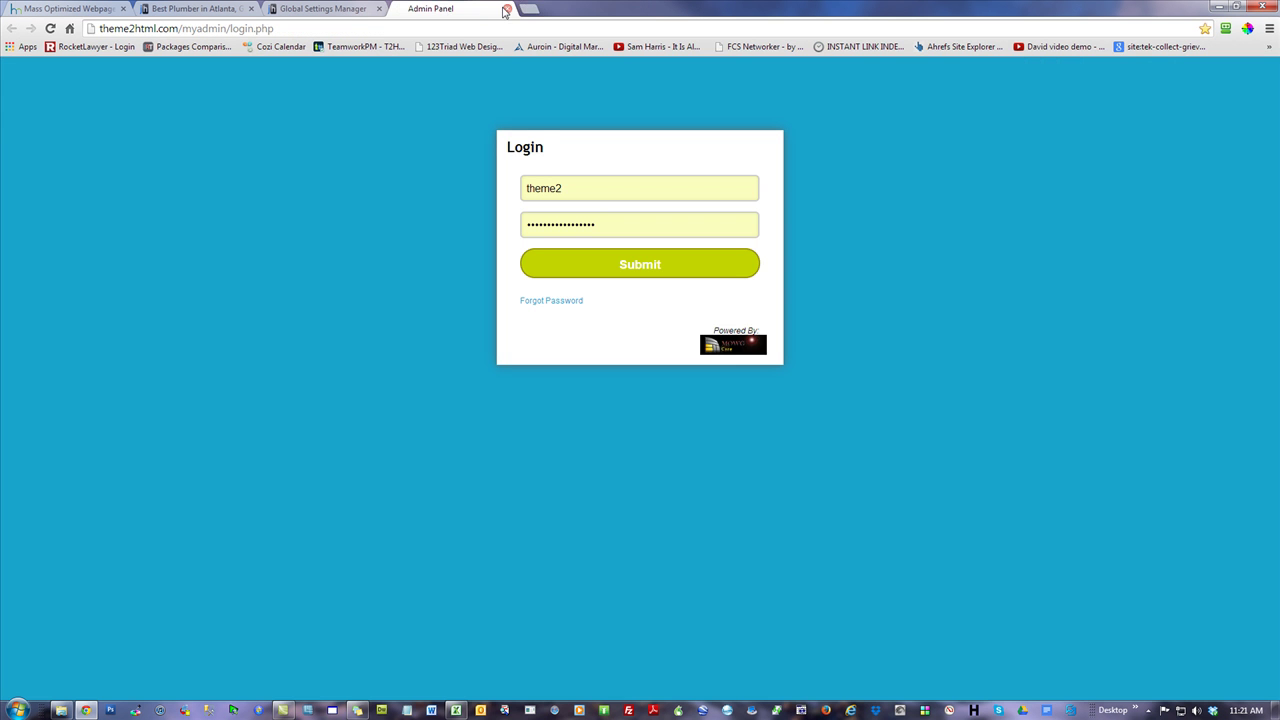
click(506, 9)
click(378, 9)
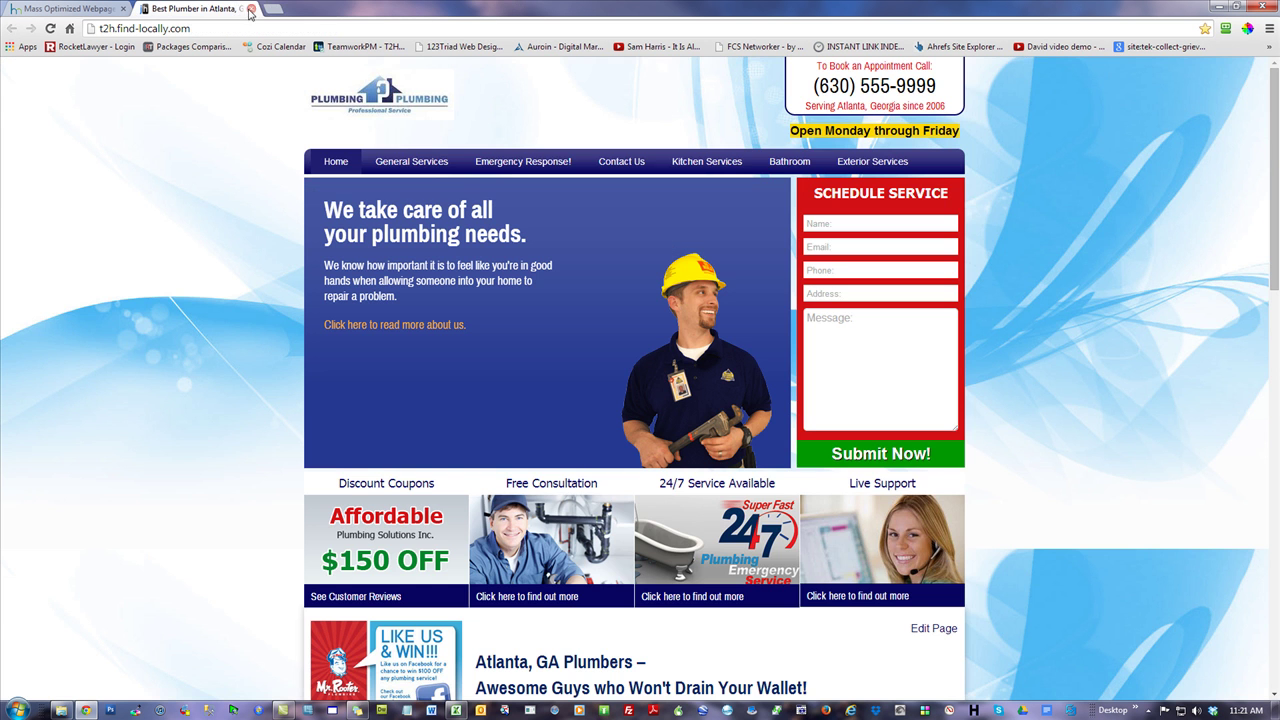
click(250, 9)
click(1250, 7)
Highlight the stylesheet names in C2:C6 of vars.csv for review and move the spreadsheet aside to uncover the PLUMBER folder.
drag(1275, 68, 809, 46)
click(460, 397)
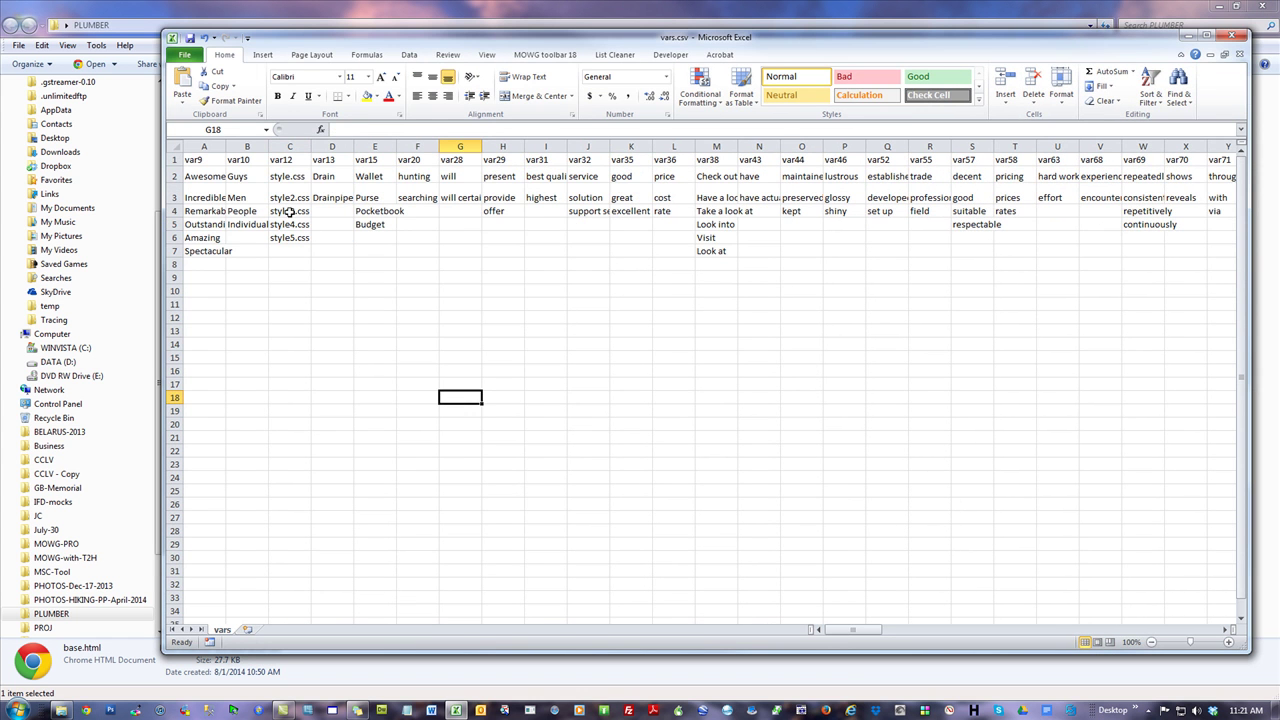
drag(287, 175, 289, 238)
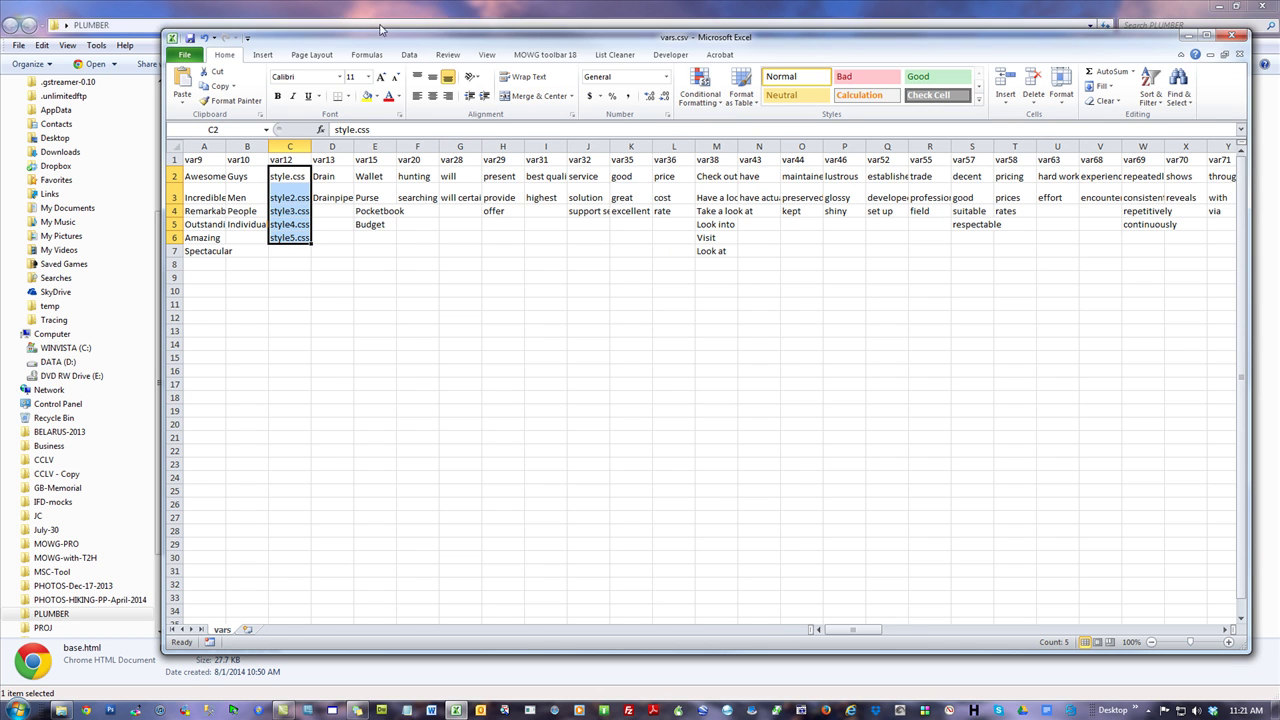
drag(385, 40, 852, 95)
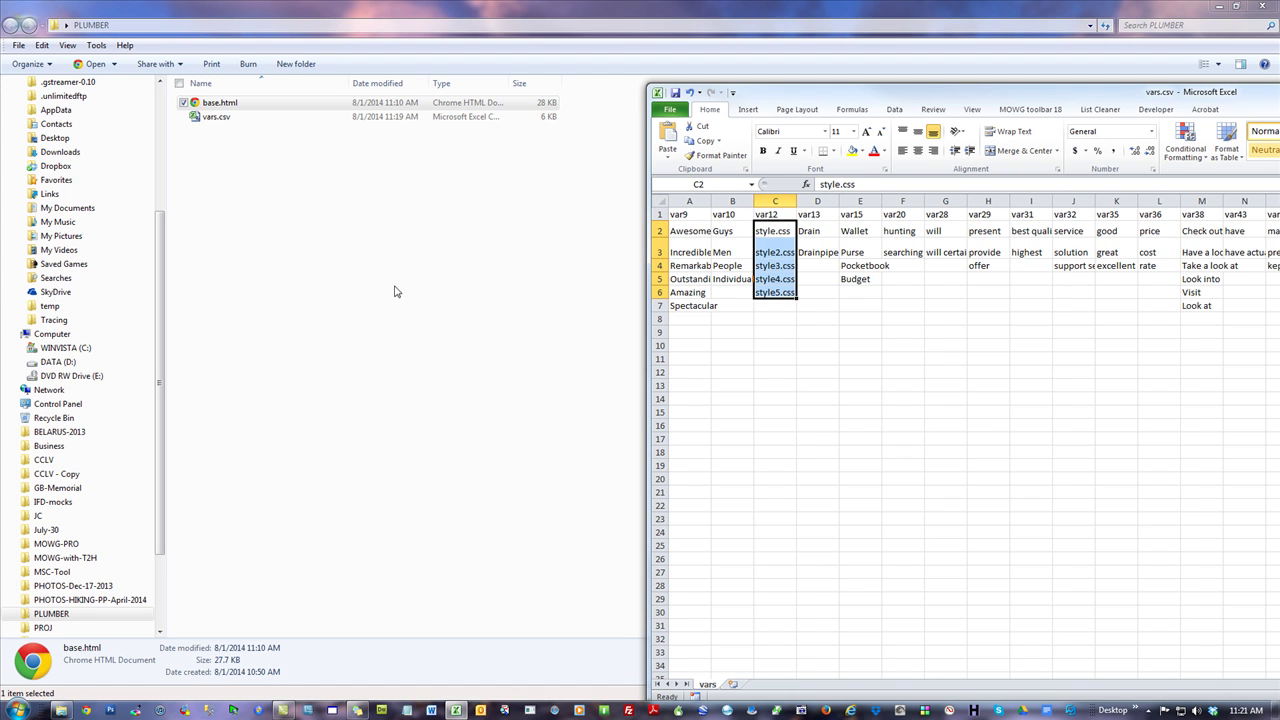
click(962, 414)
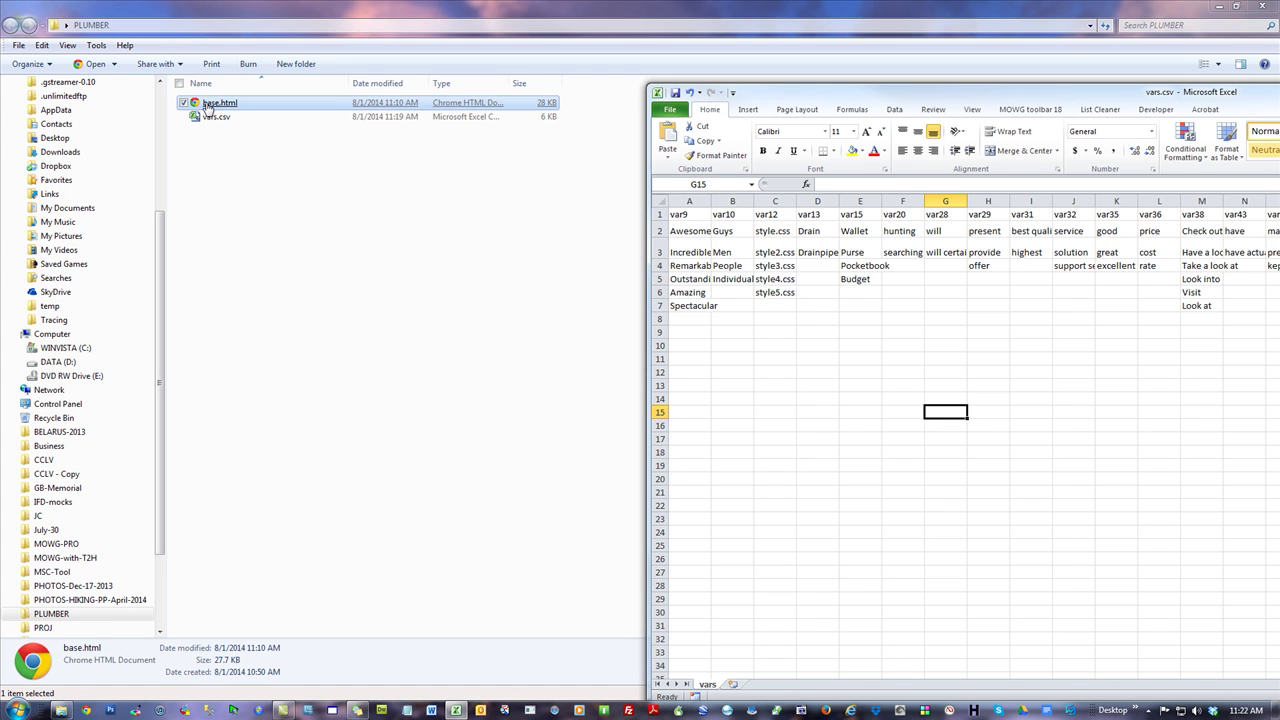
Open base.html from the PLUMBER folder in the browser to view its current styling, and return to the folder.
click(394, 286)
right_click(220, 104)
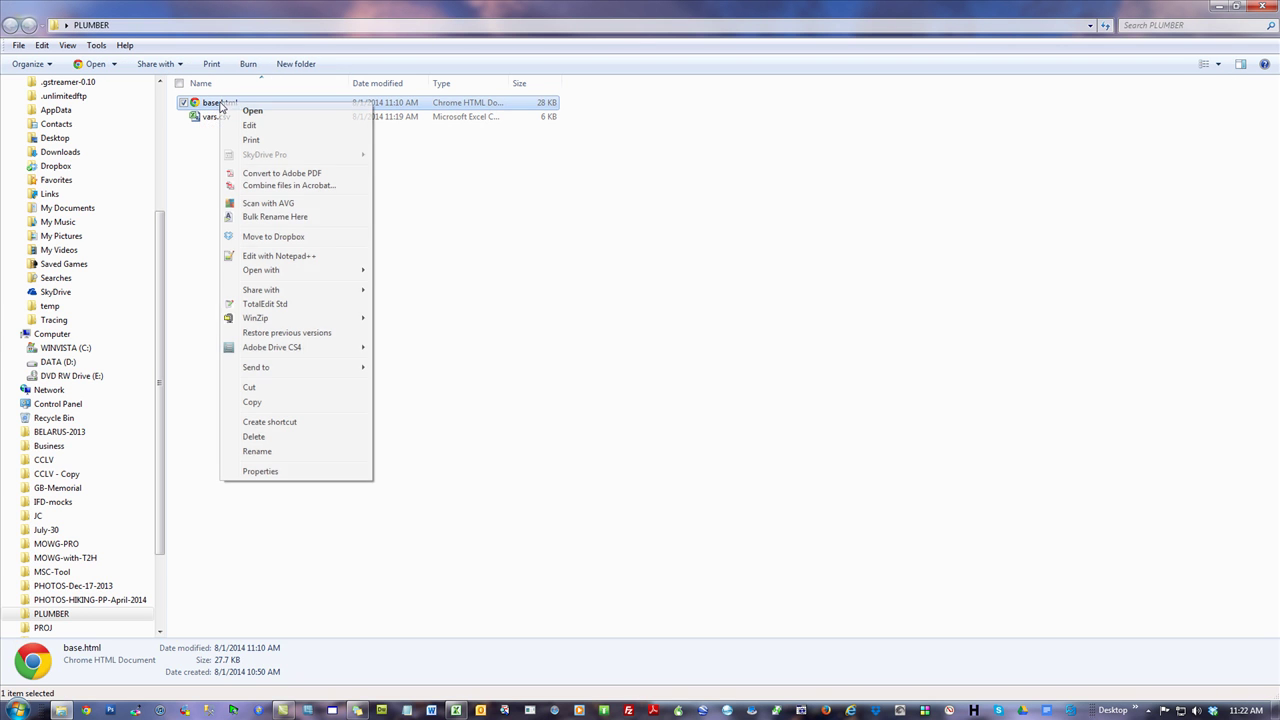
click(589, 197)
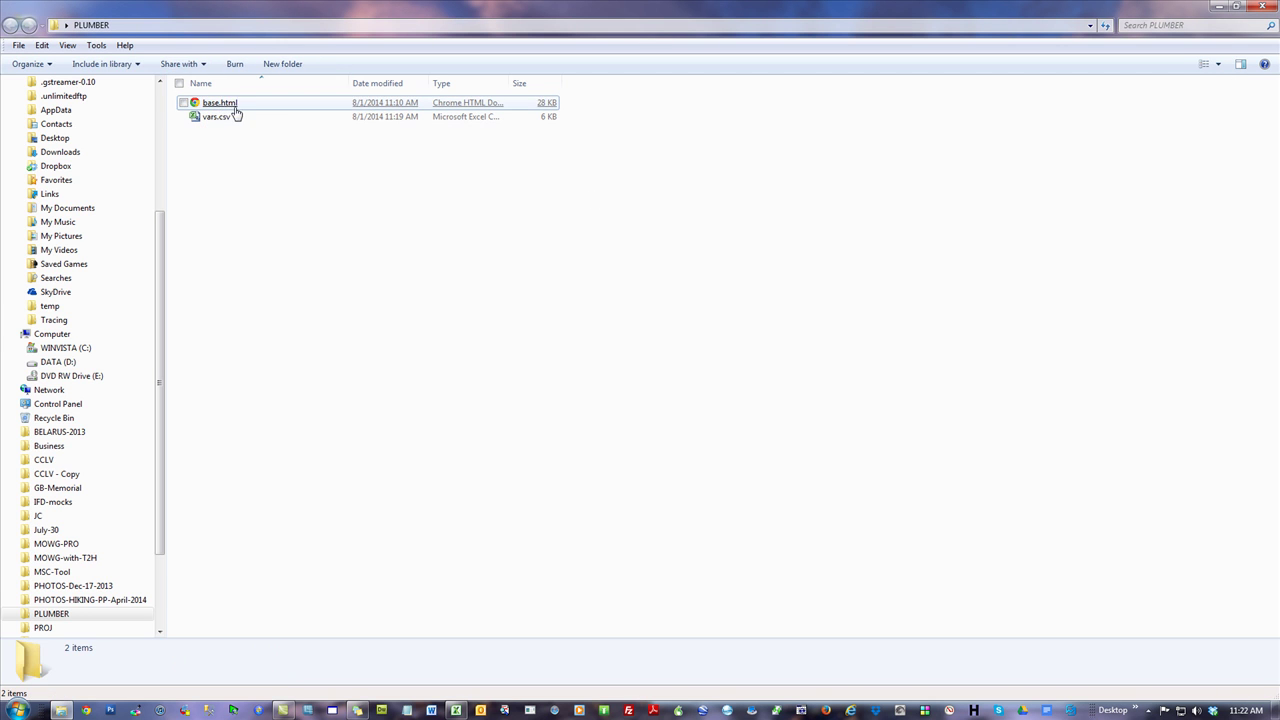
double_click(231, 106)
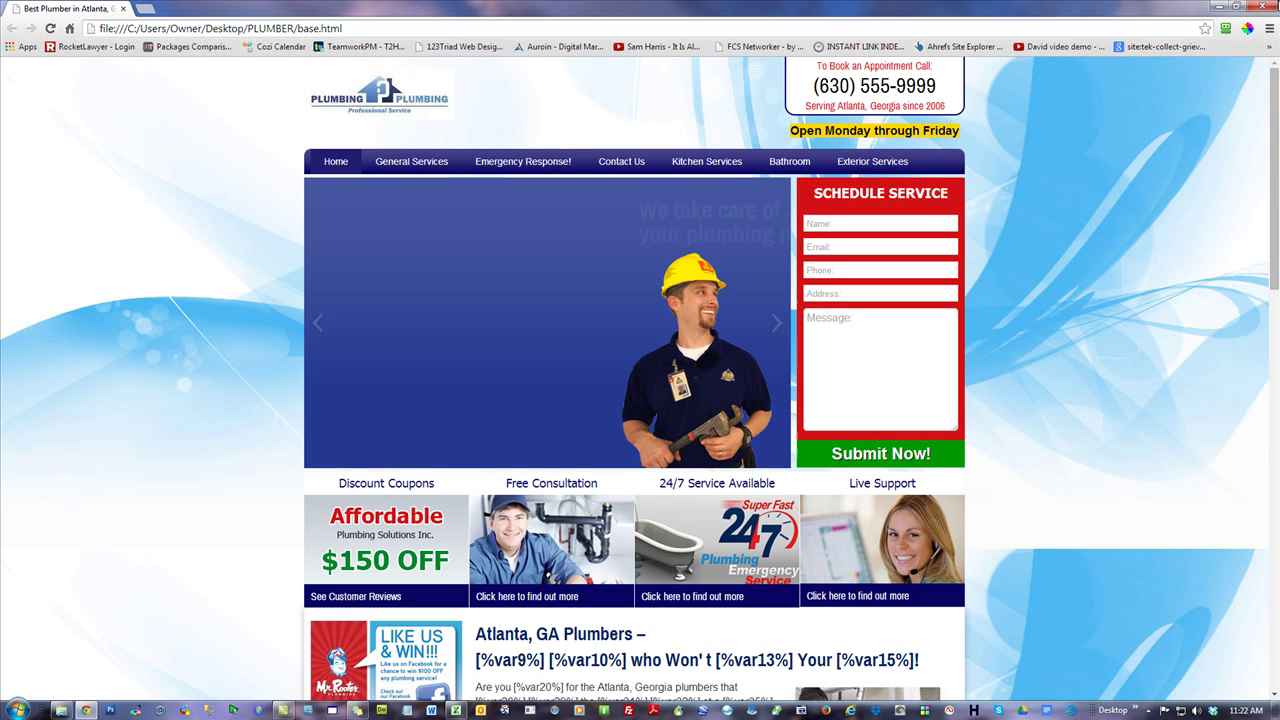
key(alt+Tab)
Edit base.html in Notepad so its style.css link points to style3.css, saving the change on closing.
right_click(220, 102)
click(245, 129)
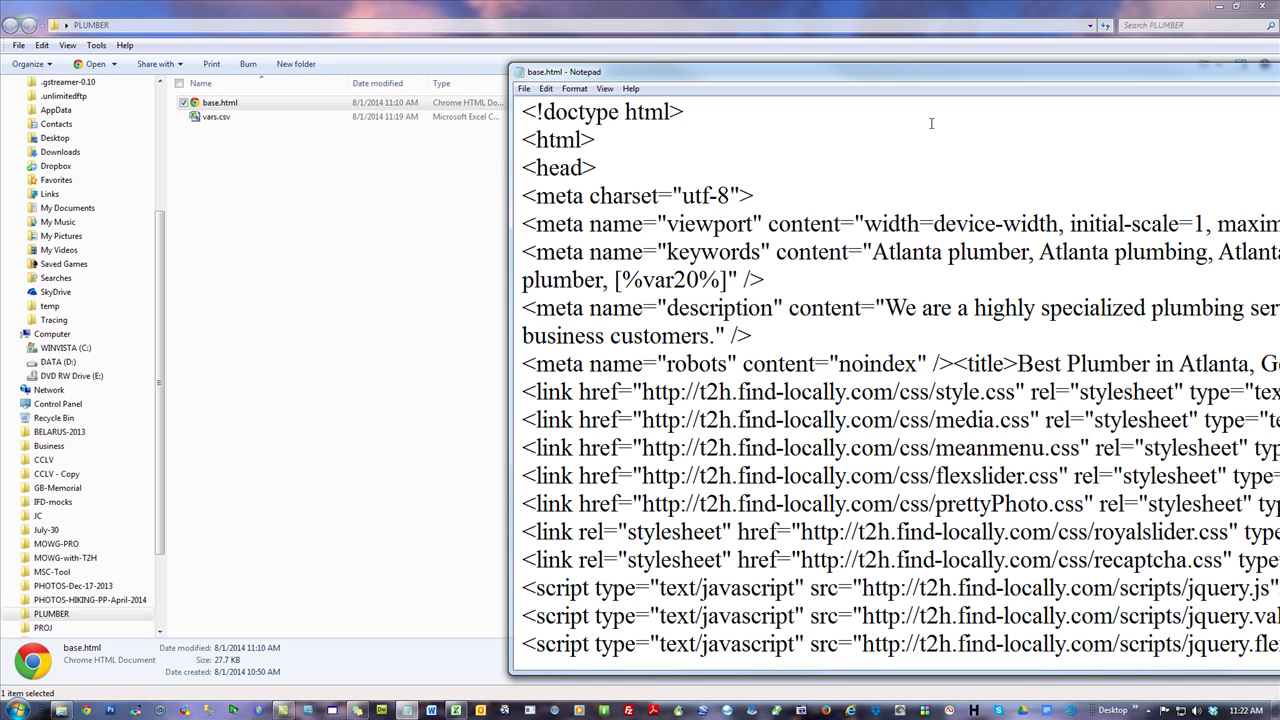
drag(940, 72, 568, 38)
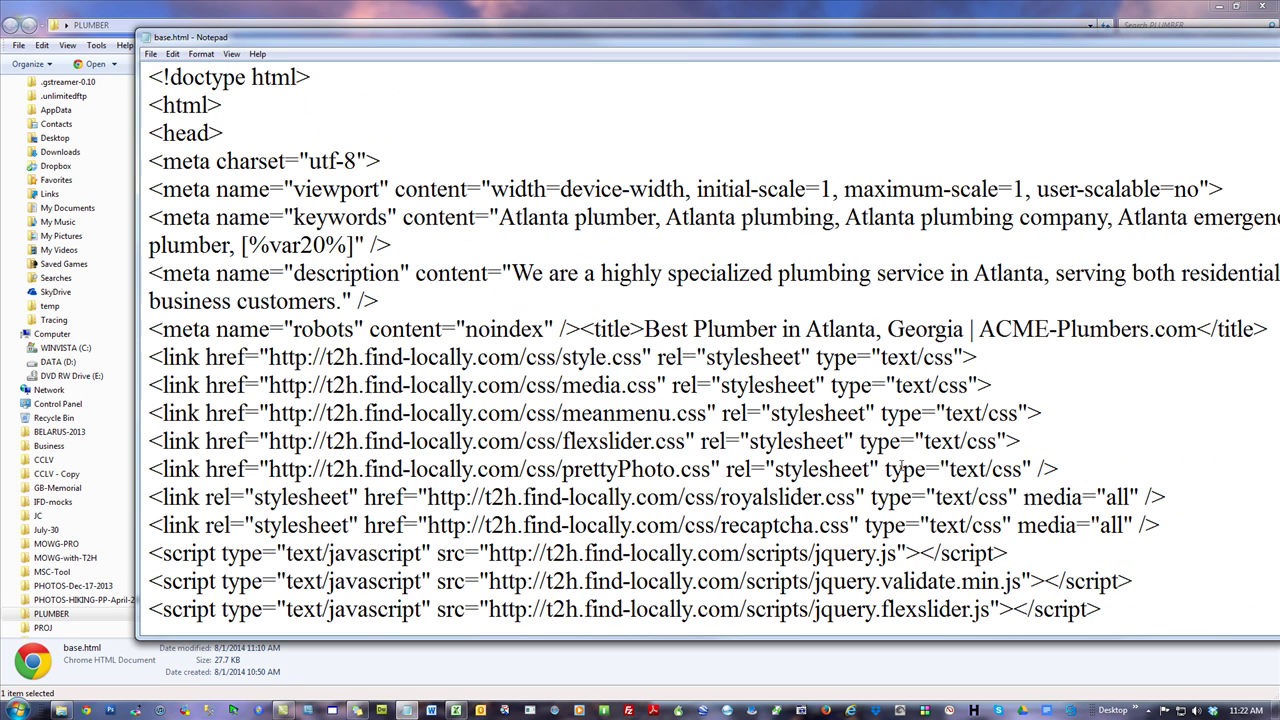
click(607, 357)
text(3)
click(685, 162)
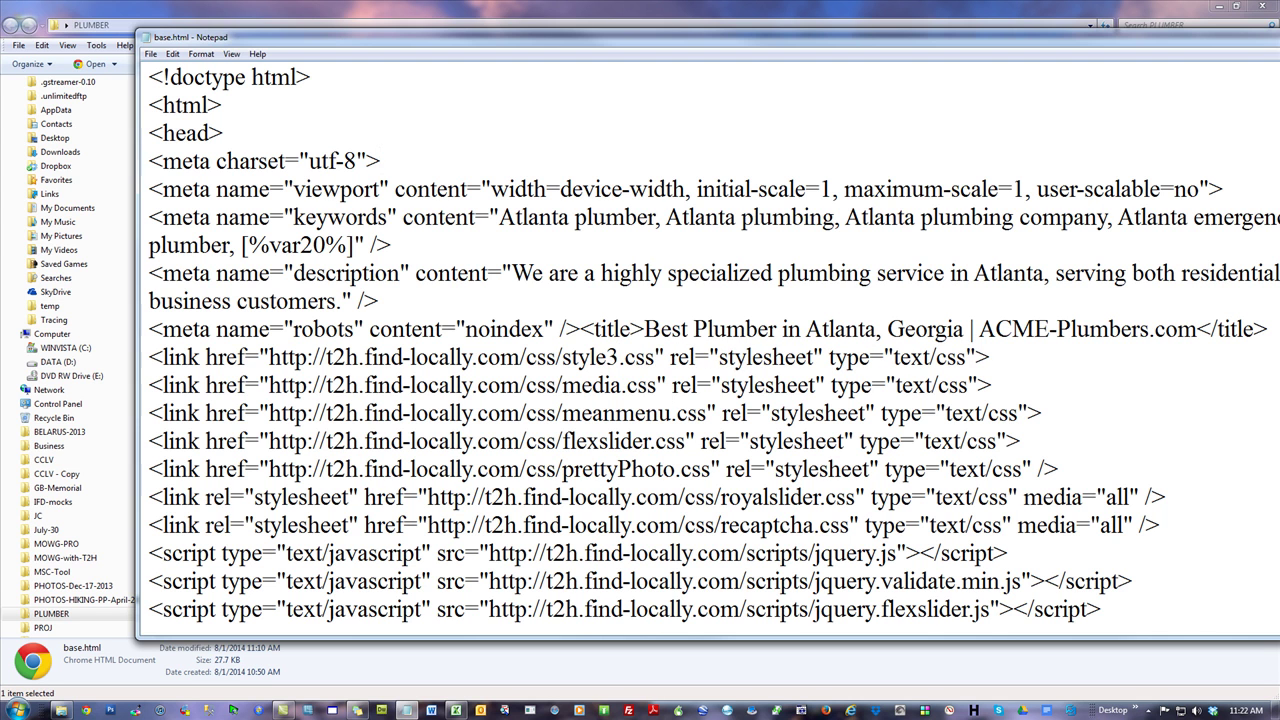
key(alt+F4)
key(Return)
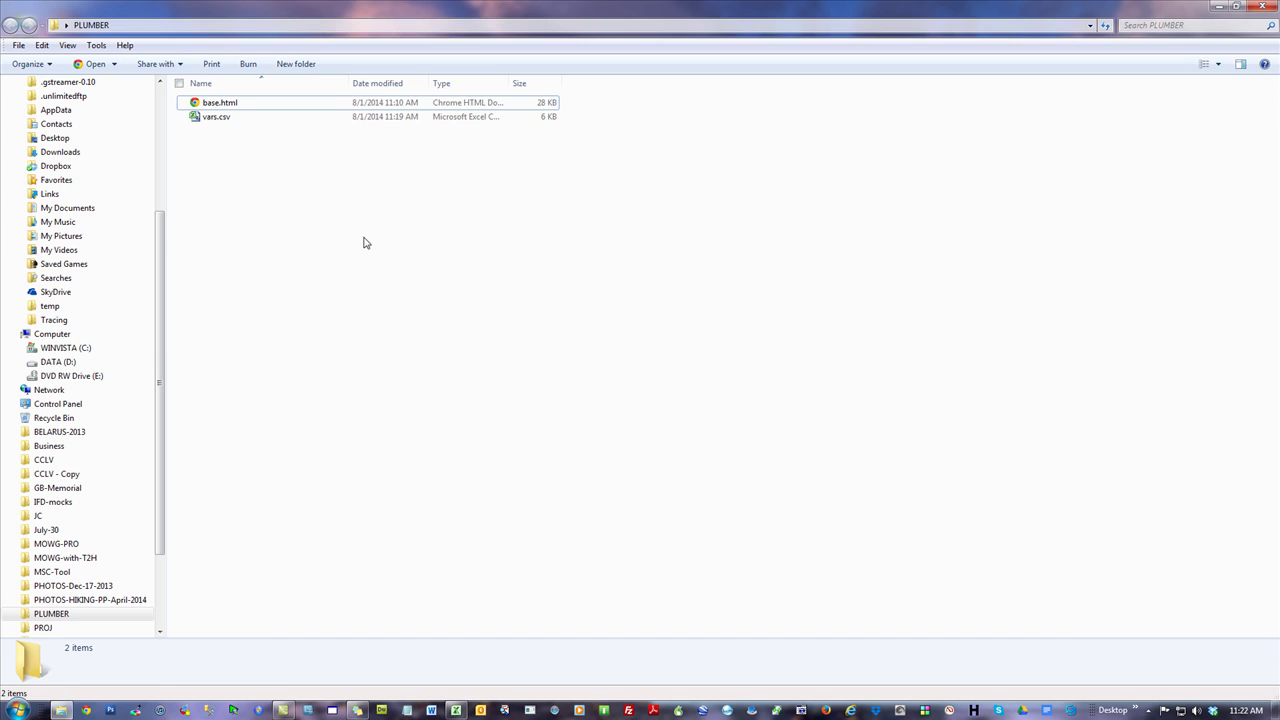
Reopen base.html in the browser and examine how the page renders with style3.css, down to the placeholder text.
double_click(212, 104)
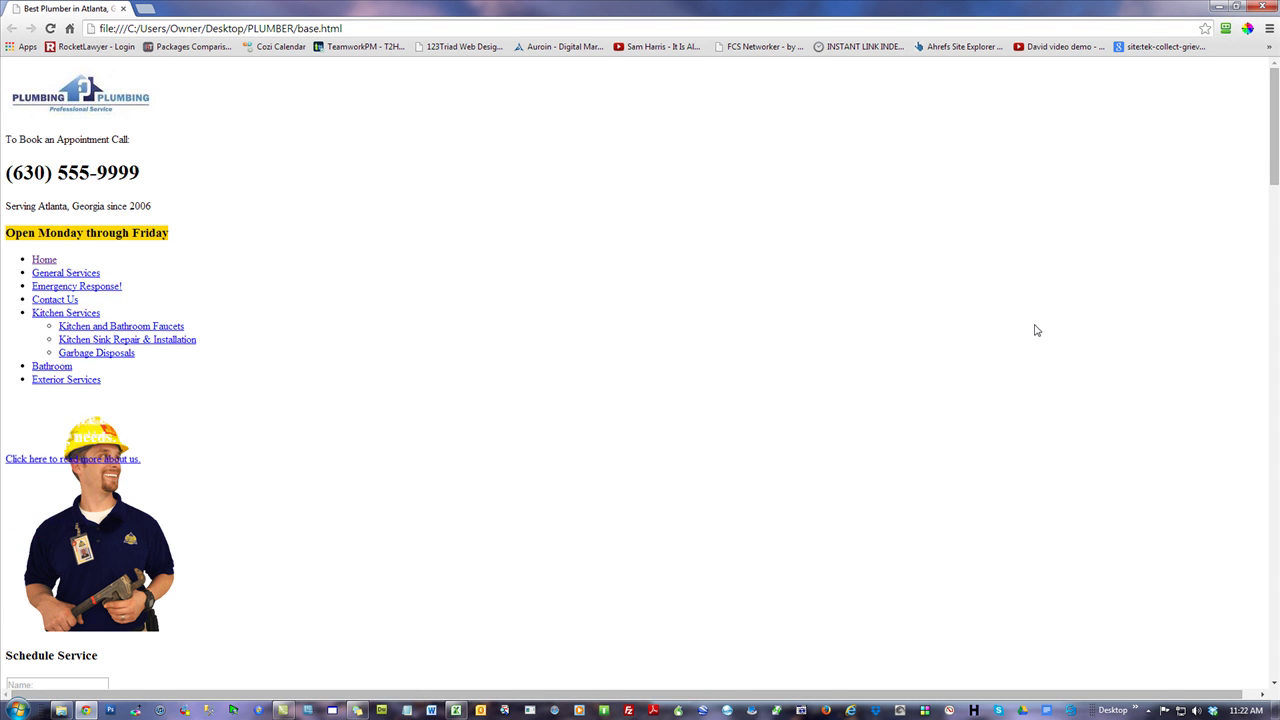
scroll(1036, 331, down, 6)
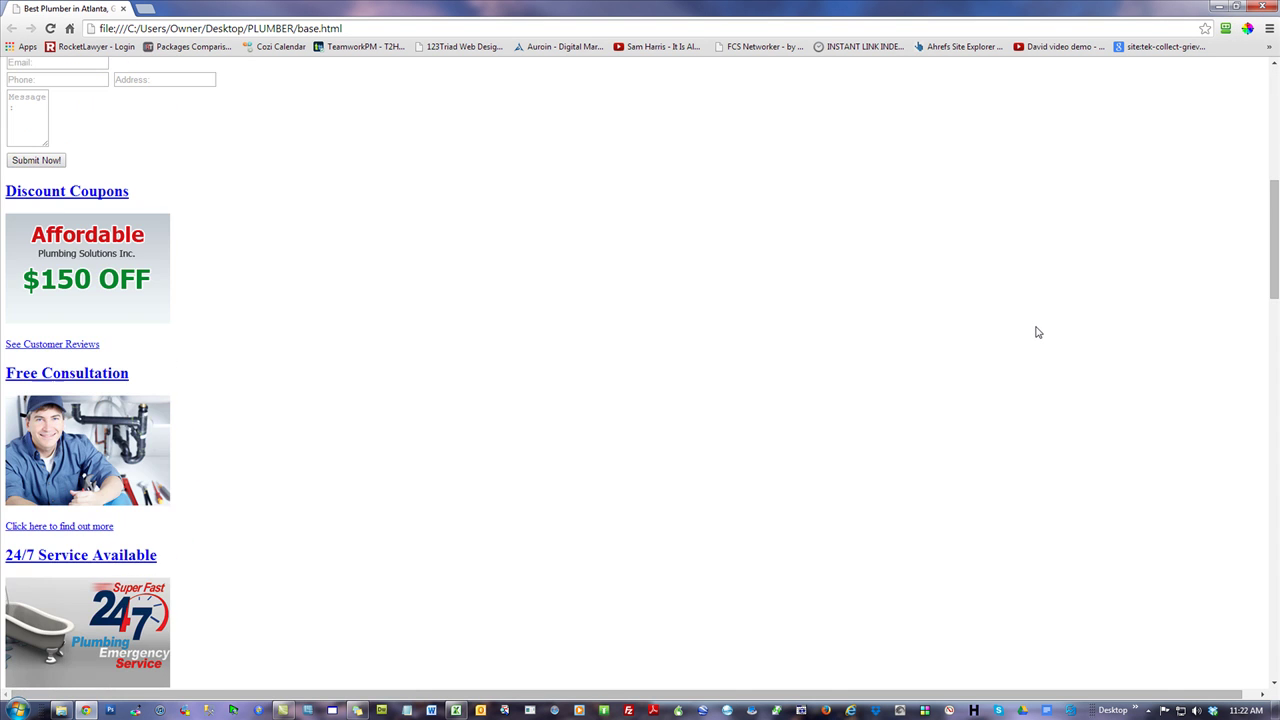
scroll(1036, 331, down, 2)
click(1230, 118)
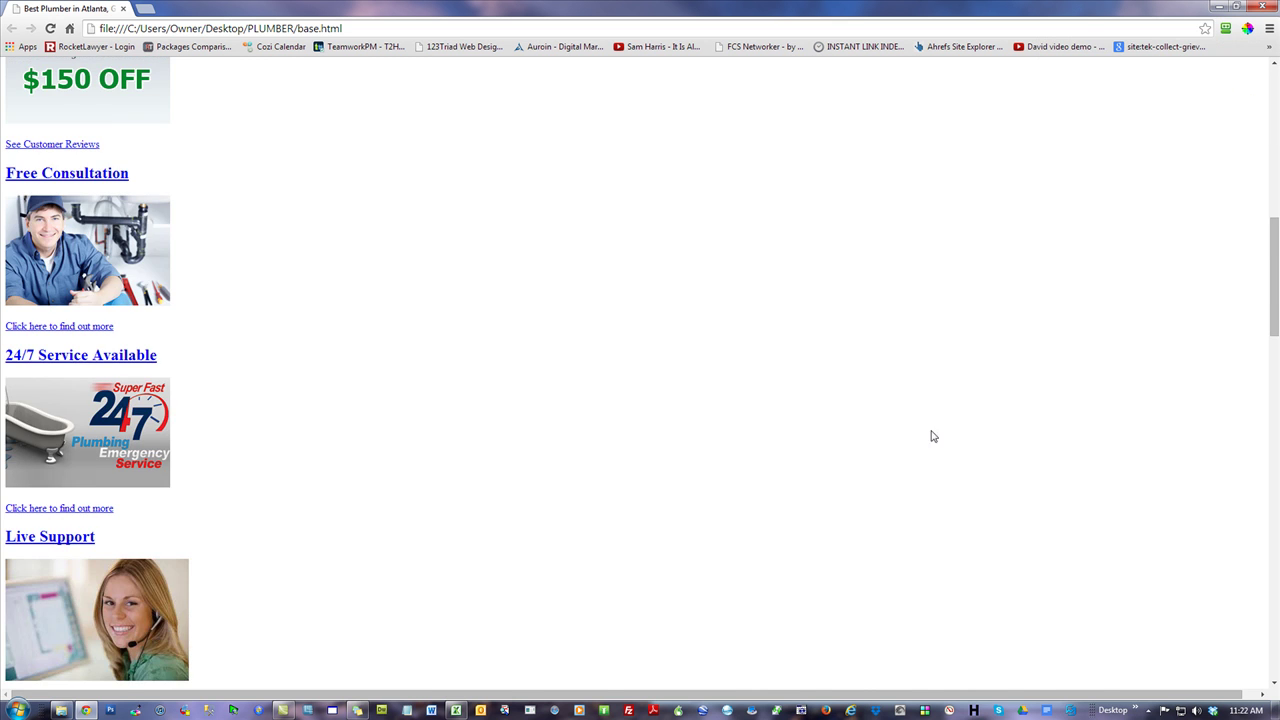
scroll(1223, 214, down, 4)
scroll(813, 354, down, 6)
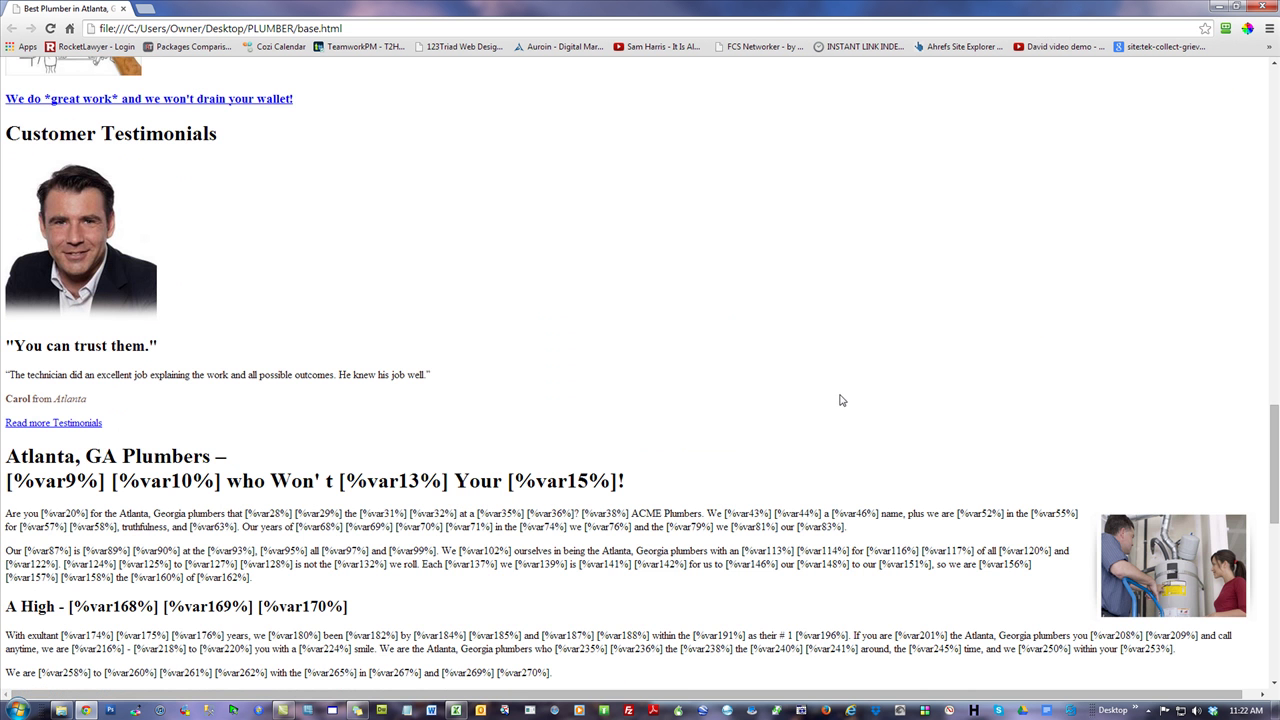
Review the page as rendered with style3.css back up to the header, and close the browser window.
scroll(628, 480, down, 2)
scroll(626, 478, up, 10)
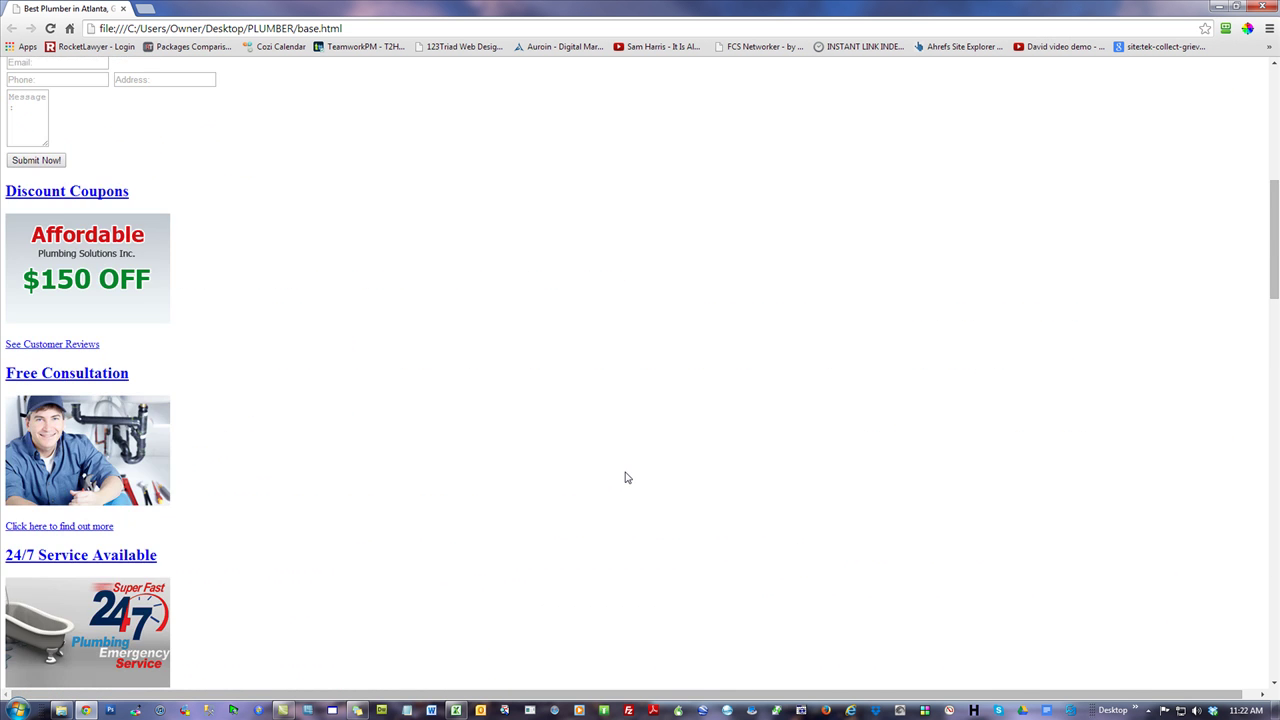
scroll(626, 478, up, 6)
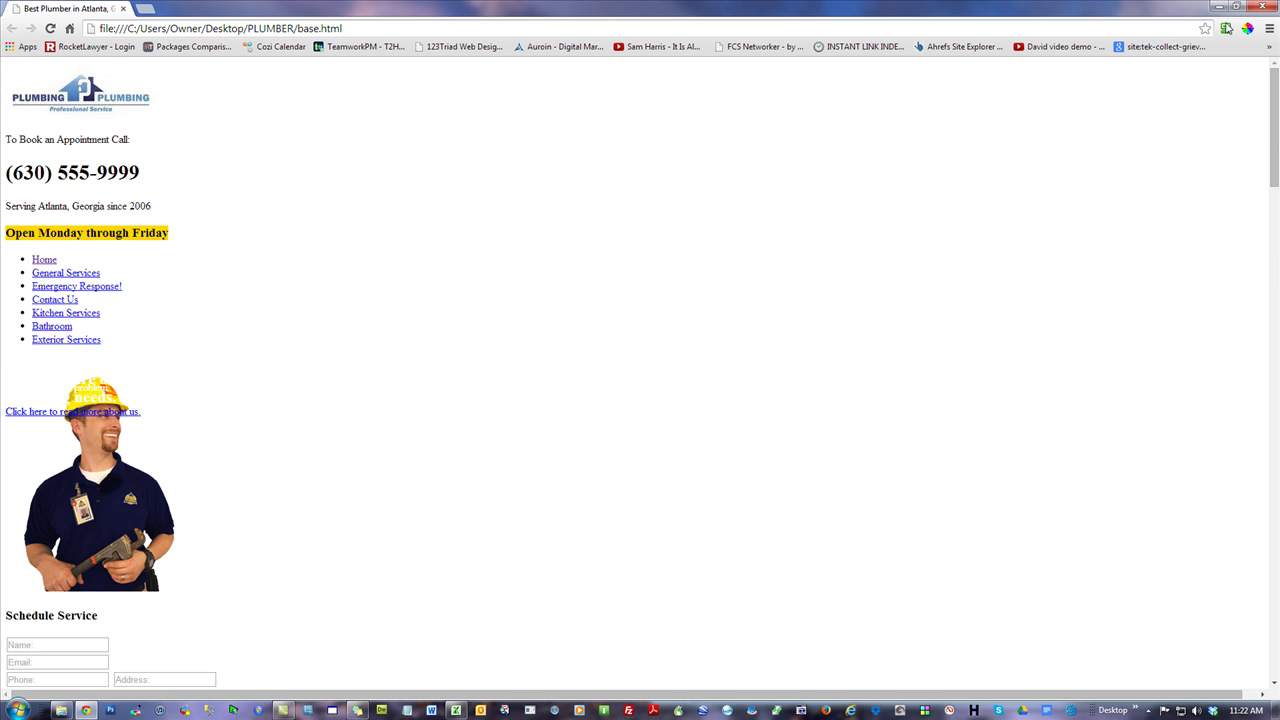
click(1259, 8)
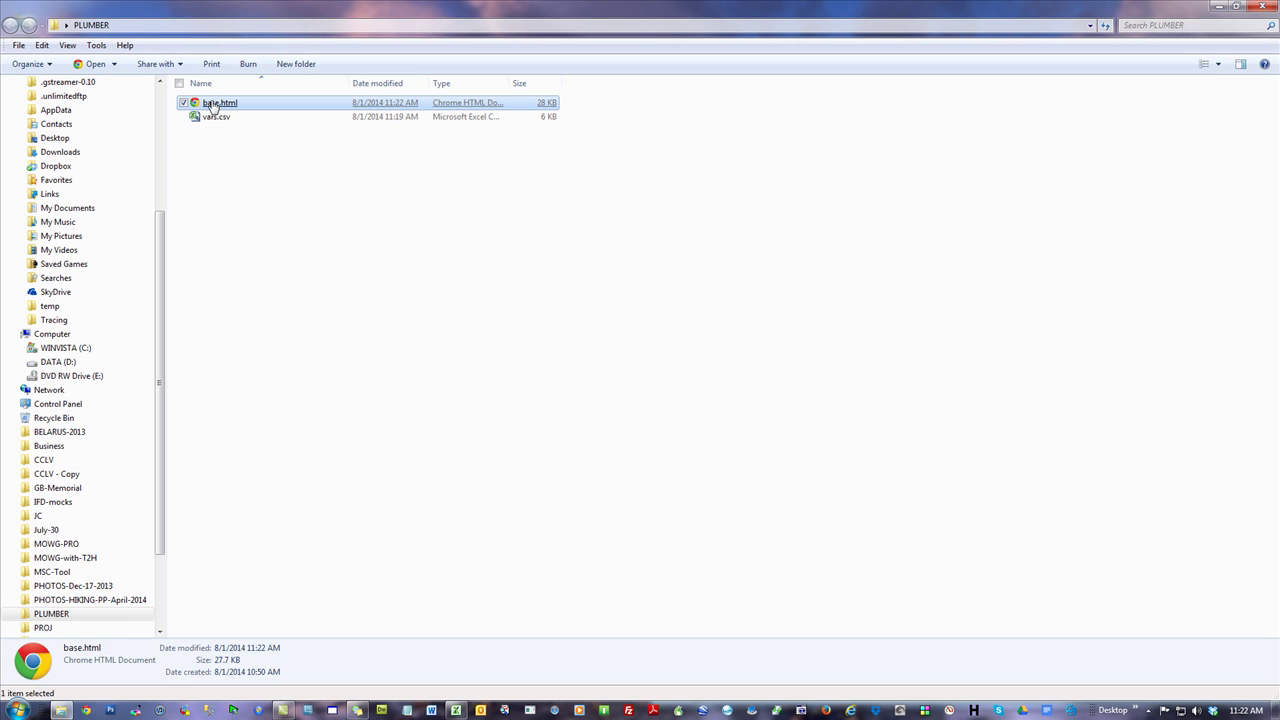
Restore the style3.css link in base.html to style.css, save the file on closing, and reopen the page in the browser.
right_click(212, 106)
click(240, 130)
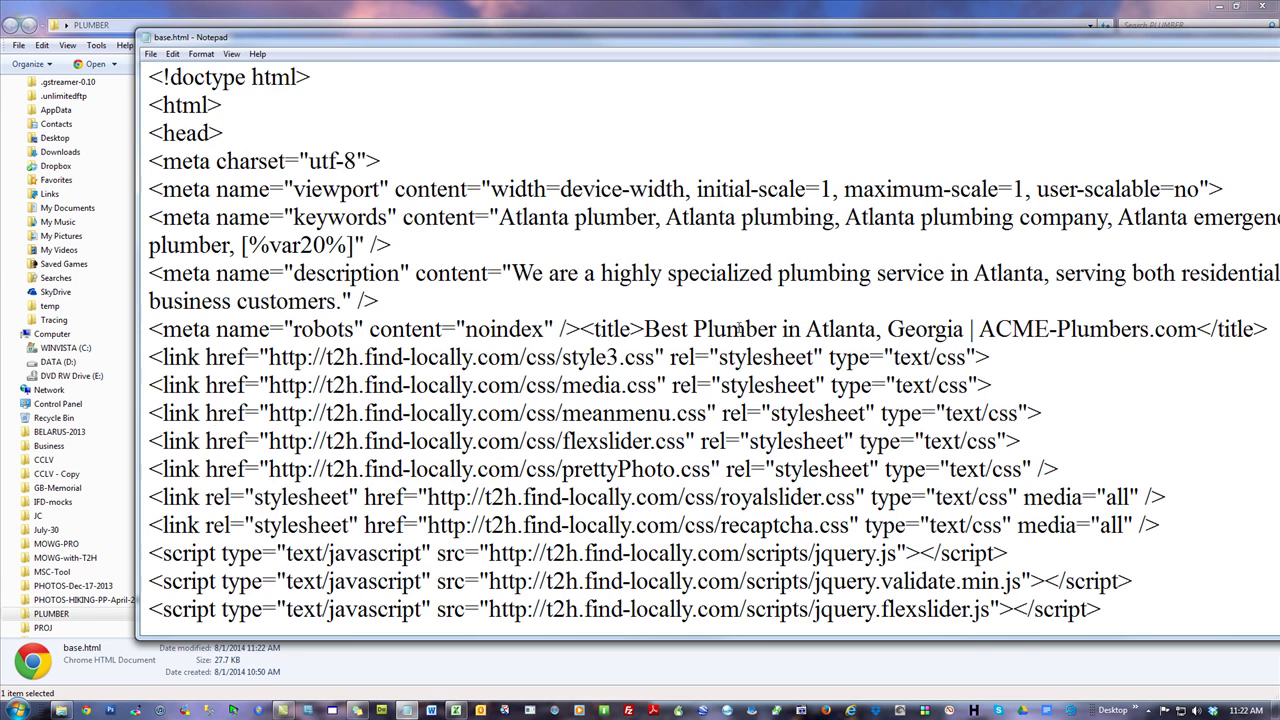
key(Delete)
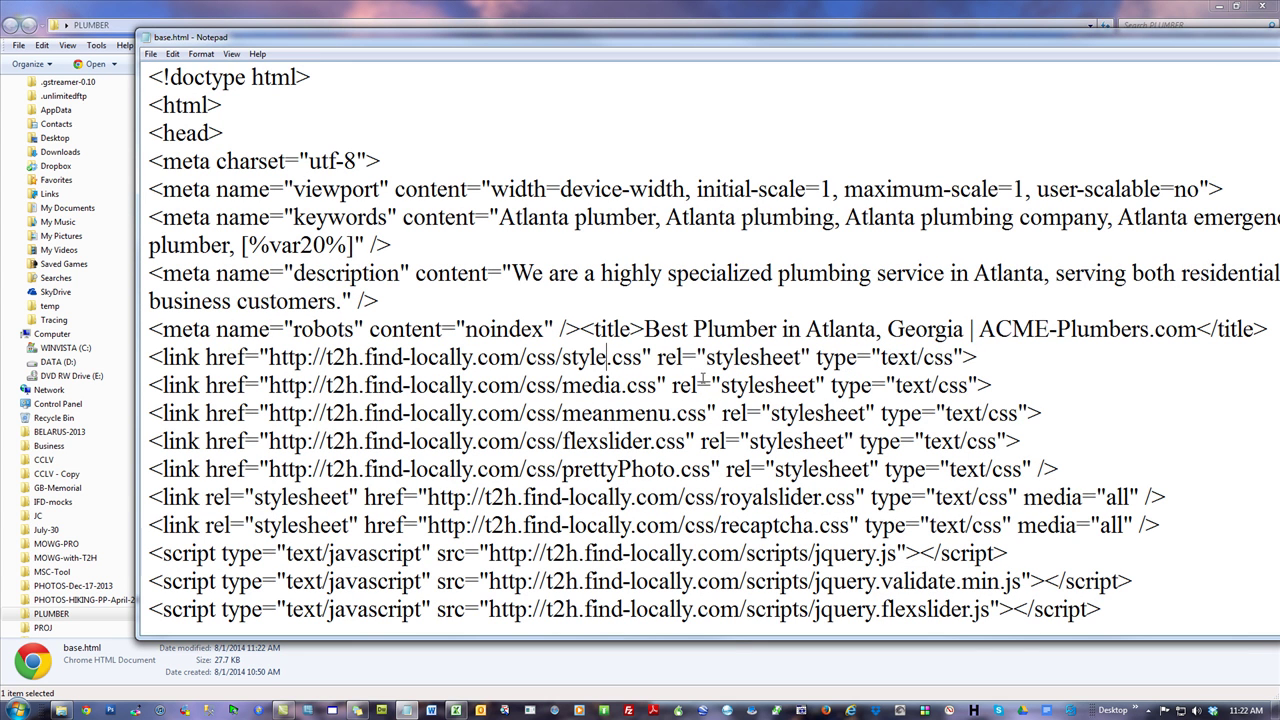
click(793, 85)
key(alt+F4)
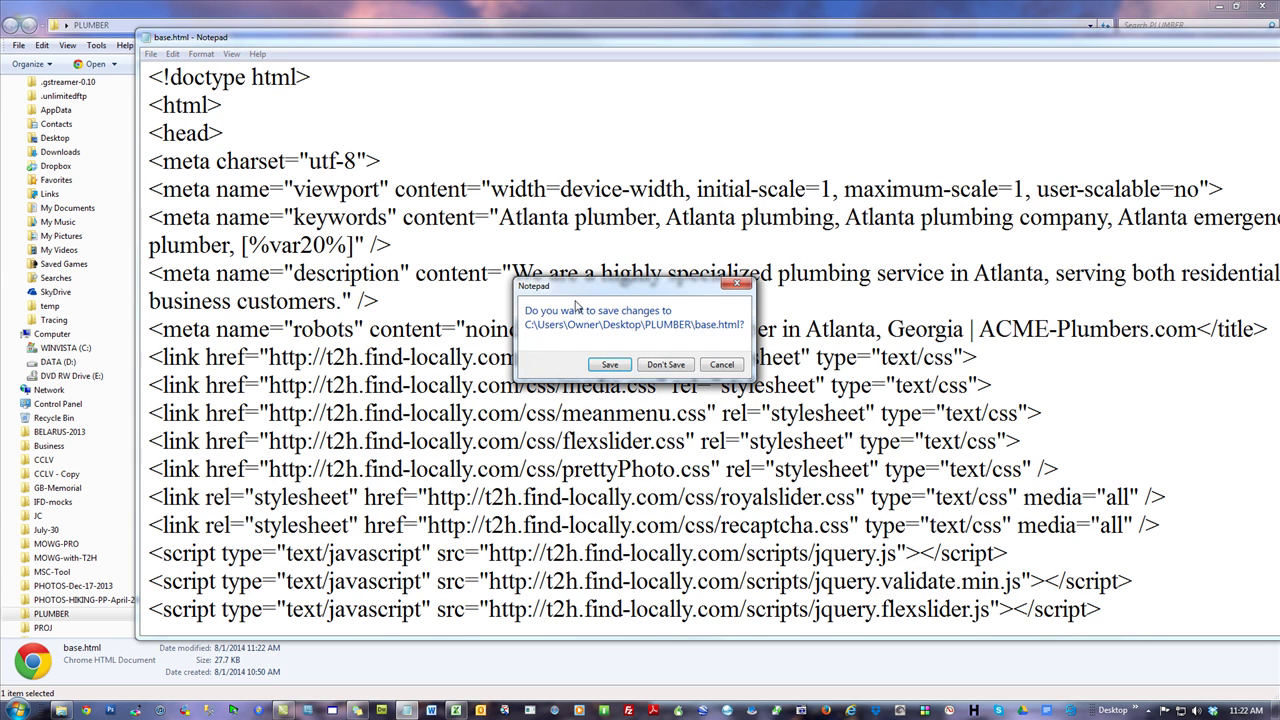
click(614, 367)
double_click(263, 104)
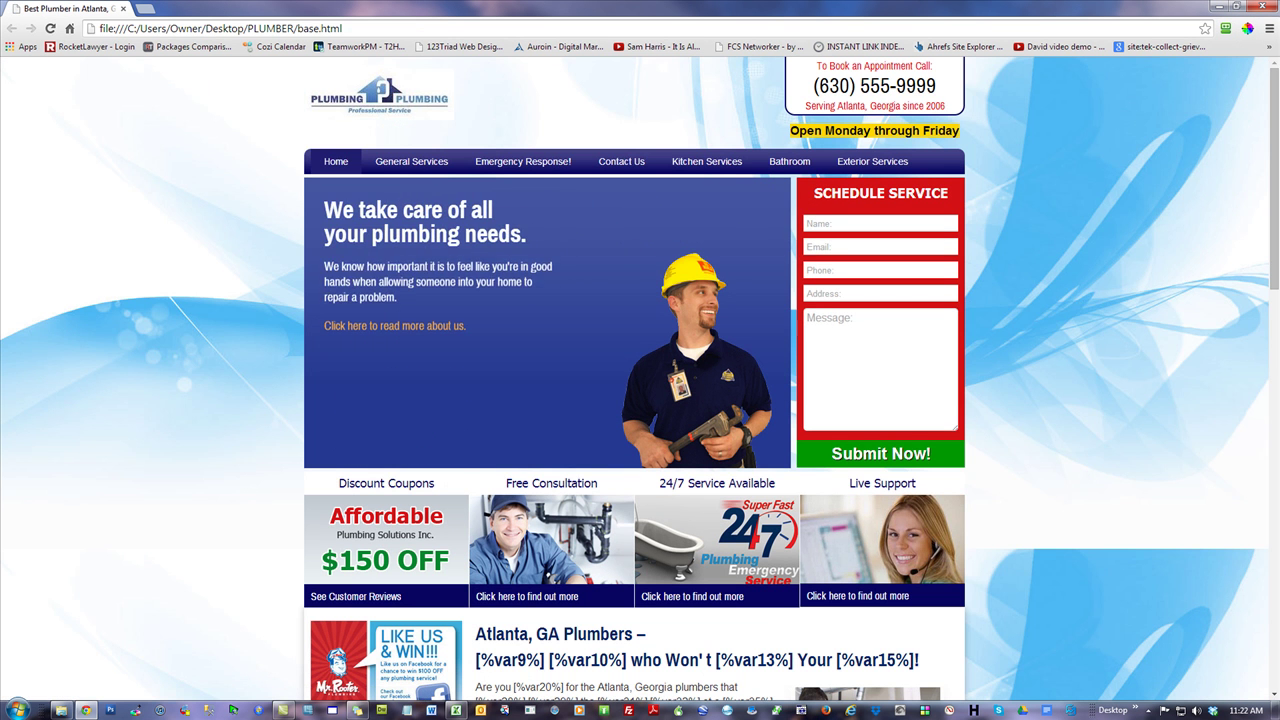
Delete the whole var12 column from vars.csv, save the file and close the spreadsheet.
click(343, 710)
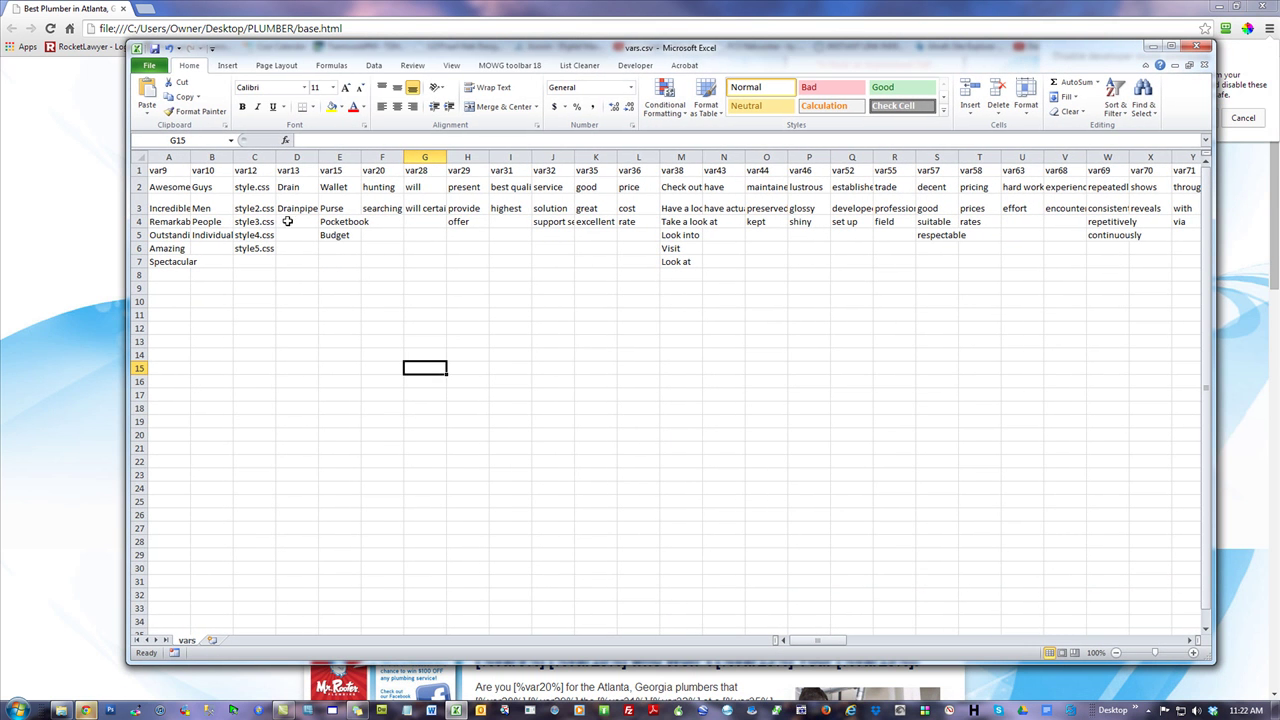
click(254, 157)
right_click(255, 240)
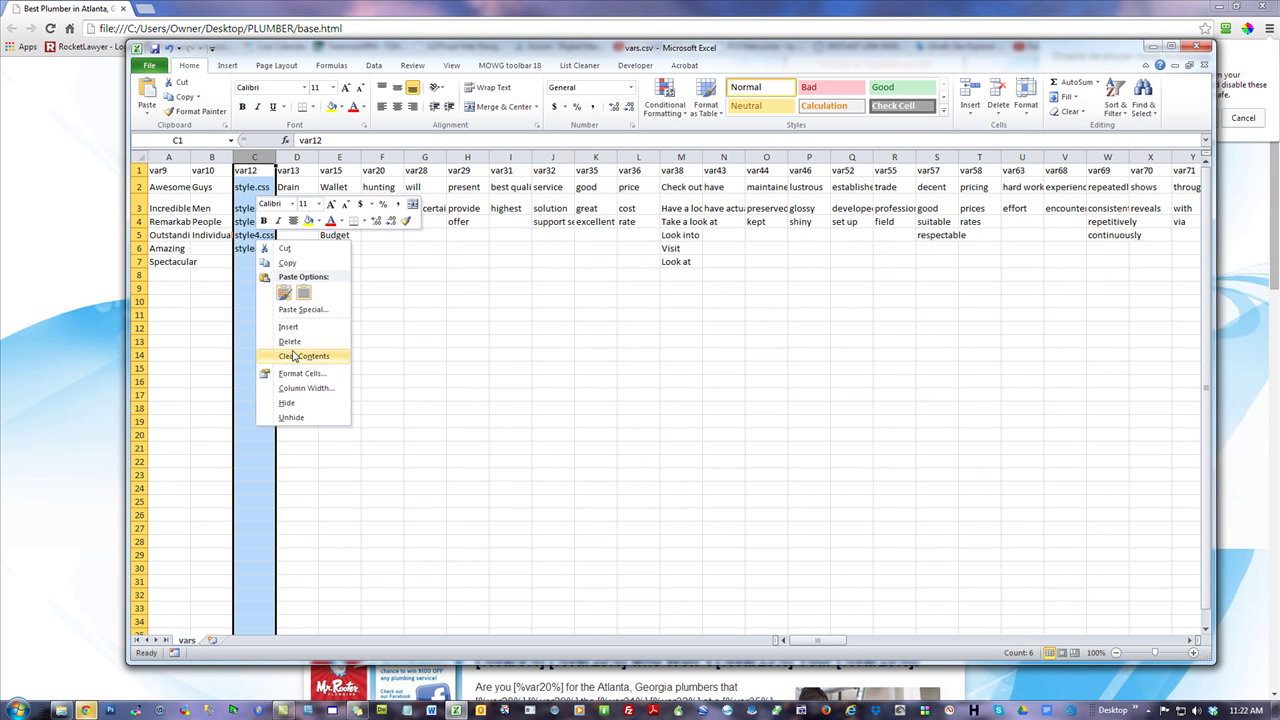
click(297, 350)
click(211, 234)
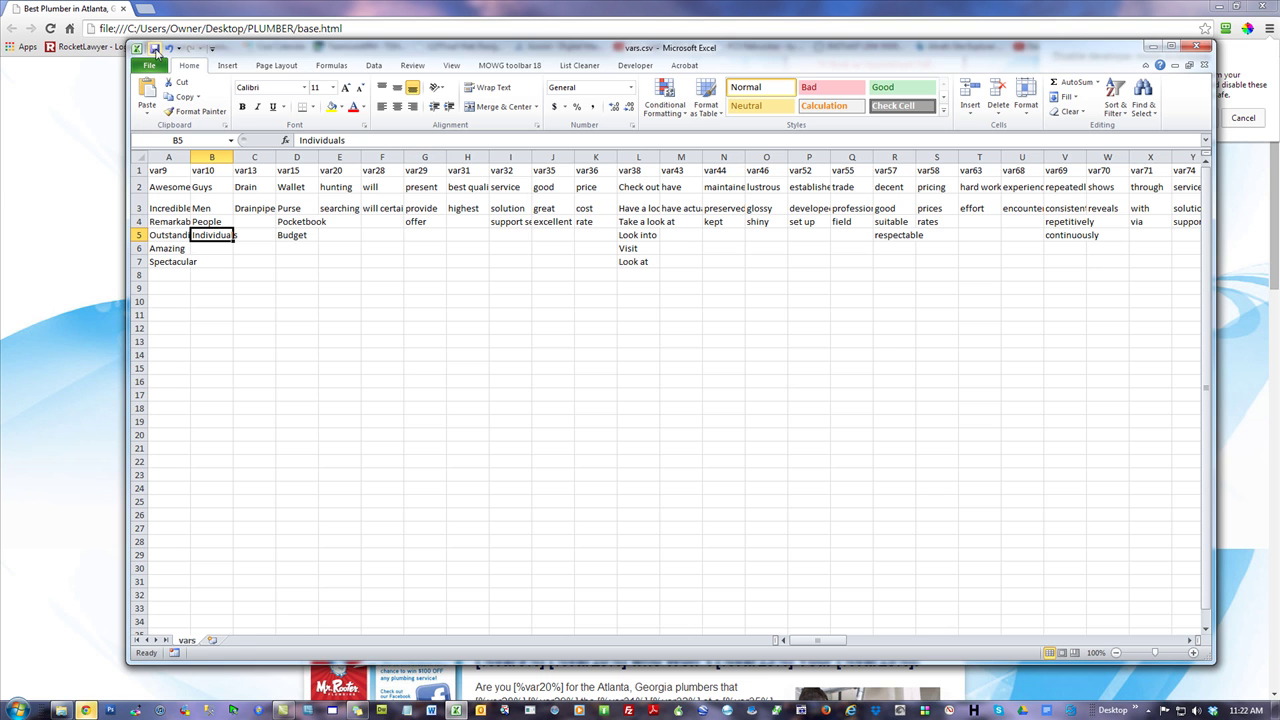
click(154, 48)
click(584, 404)
click(1196, 46)
click(640, 373)
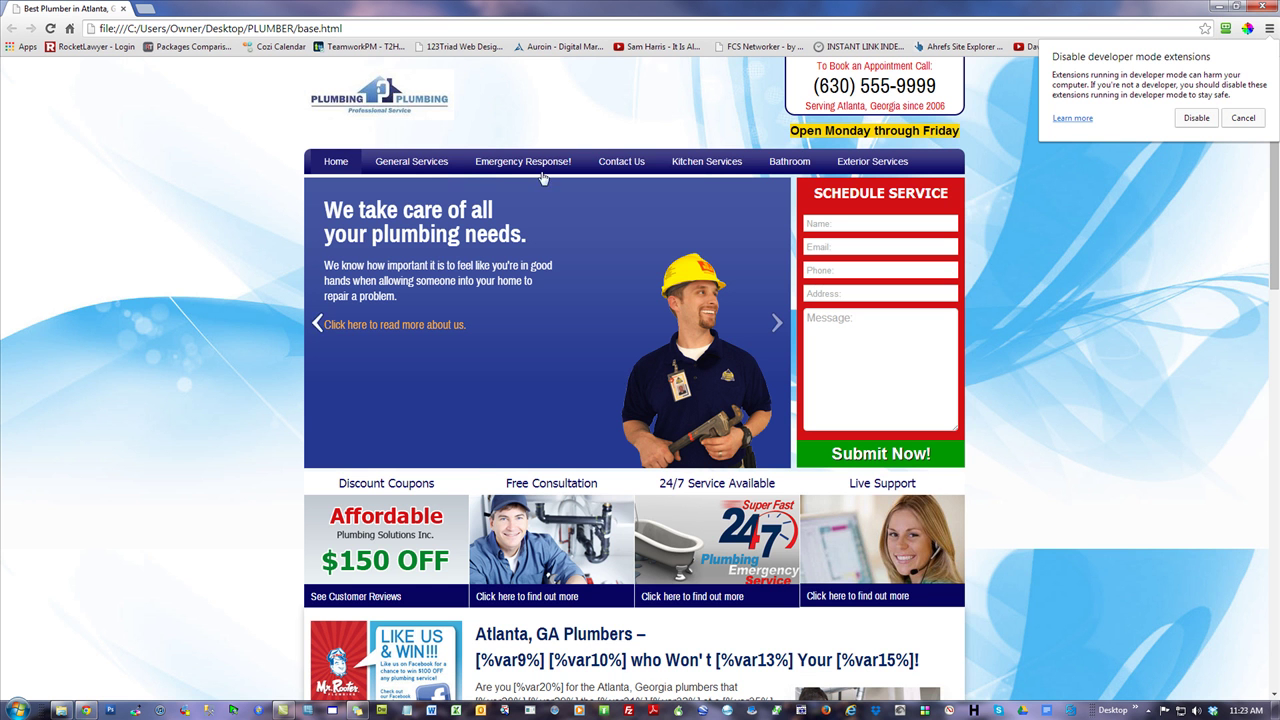
Open base.html in Notepad and replace style.css in the first stylesheet link with the placeholder [%var12%].
key(alt+Tab)
right_click(221, 104)
click(245, 125)
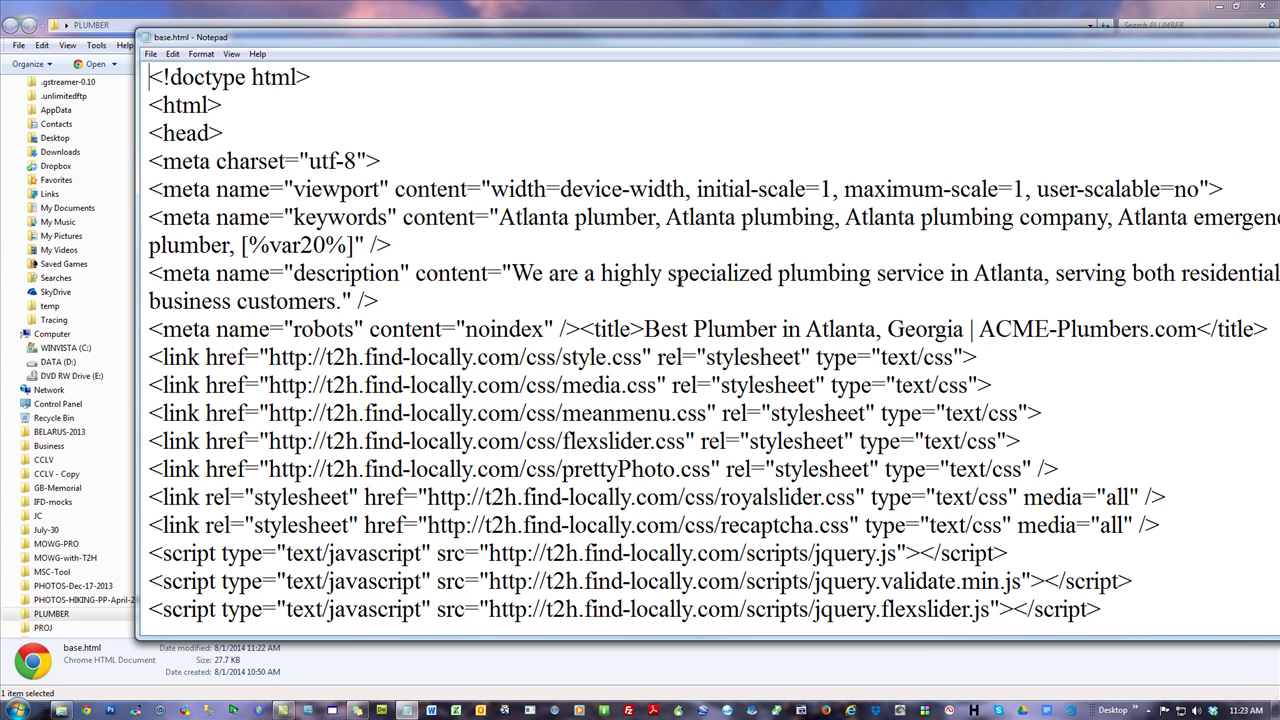
drag(559, 357, 642, 357)
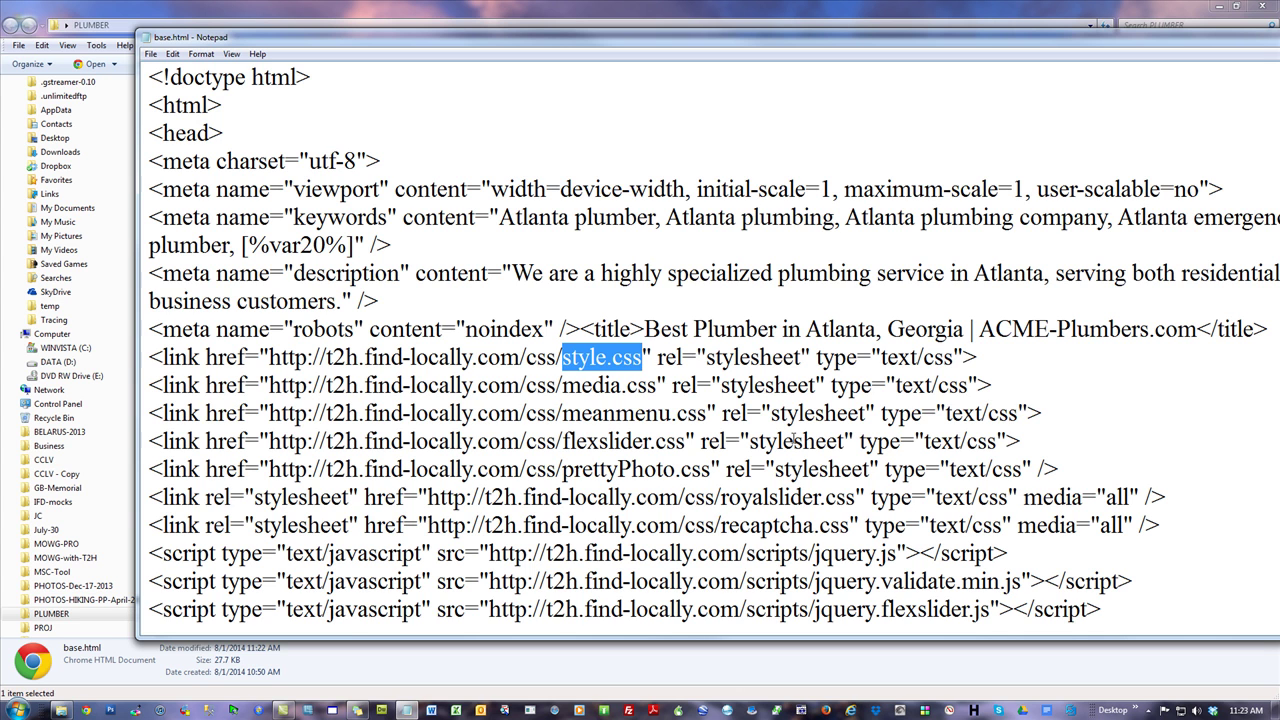
text([%var12%)
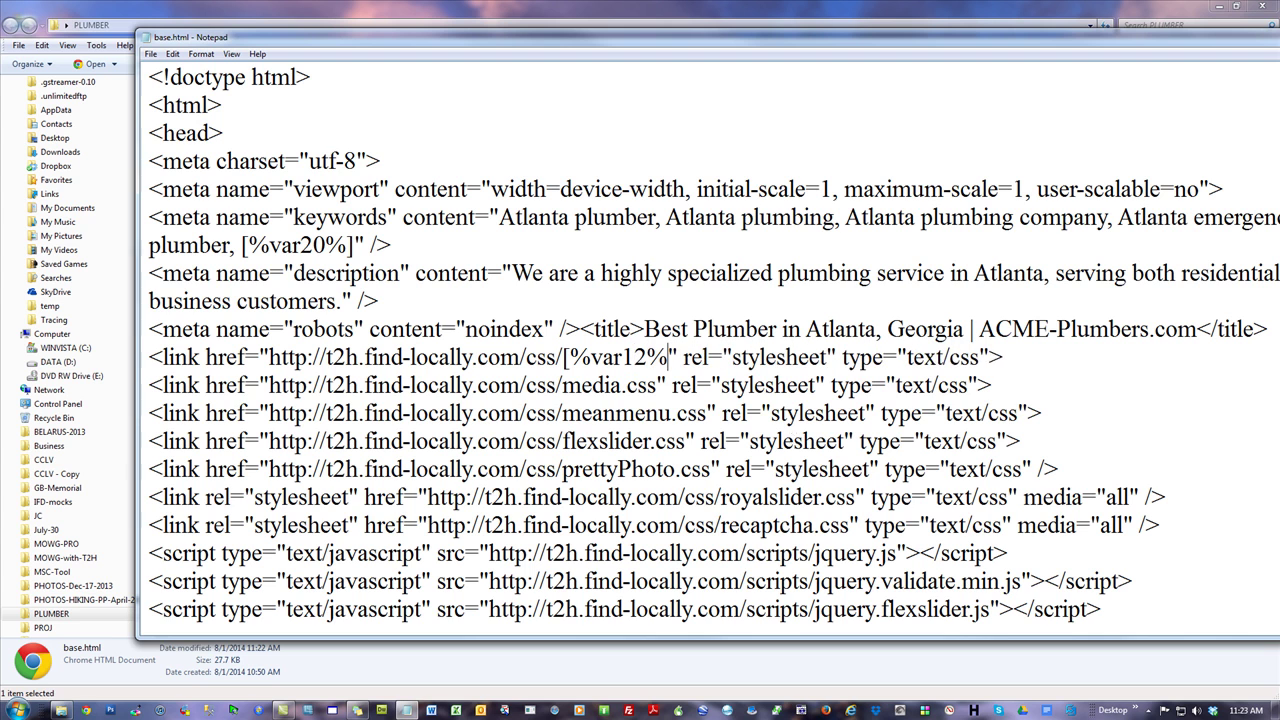
text(])
click(943, 135)
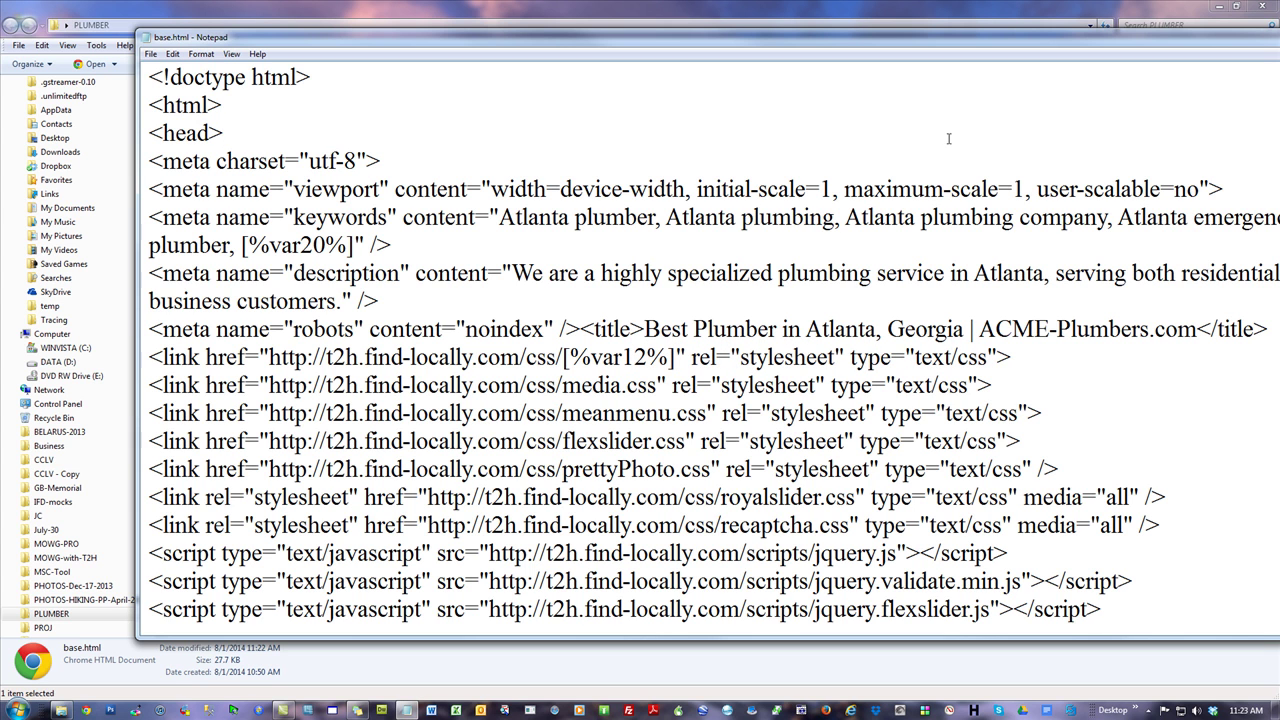
Examine the brackets and spacing around [%var12%] and the placeholders in the contentBar paragraph of base.html.
drag(556, 358, 562, 358)
drag(687, 357, 675, 357)
scroll(765, 396, down, 18)
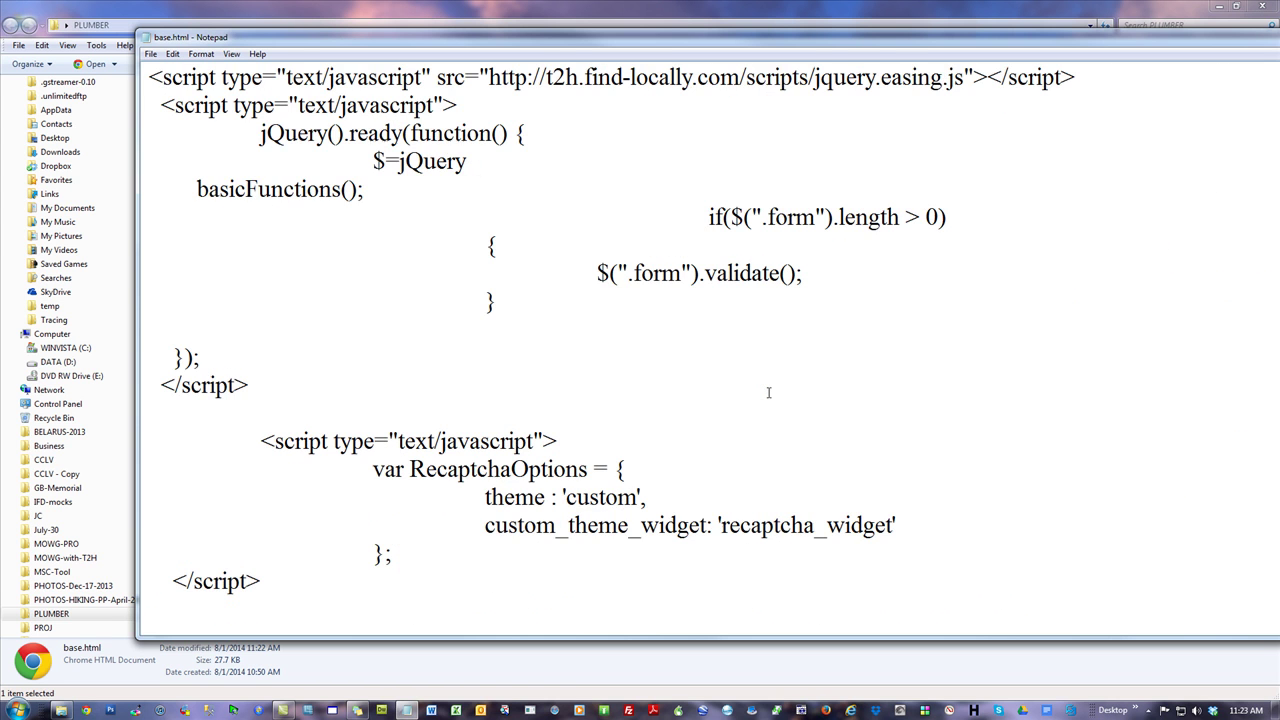
scroll(765, 396, down, 20)
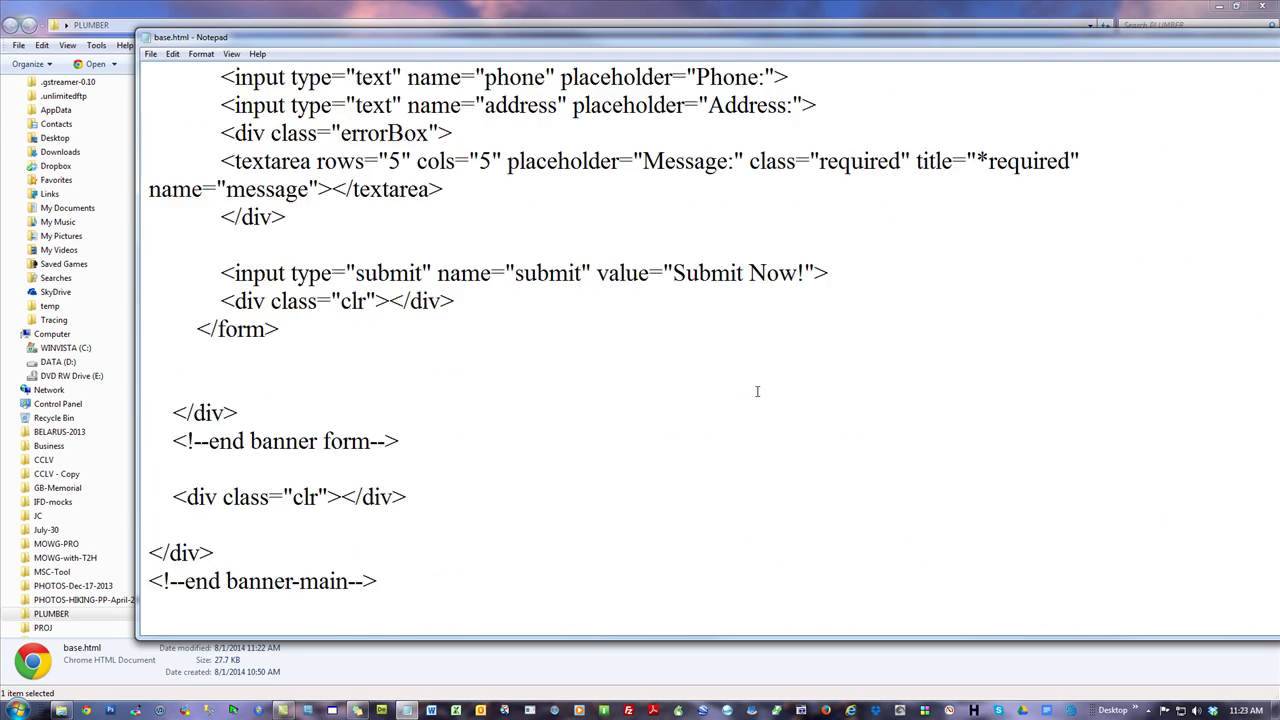
scroll(757, 391, down, 5)
scroll(757, 391, down, 15)
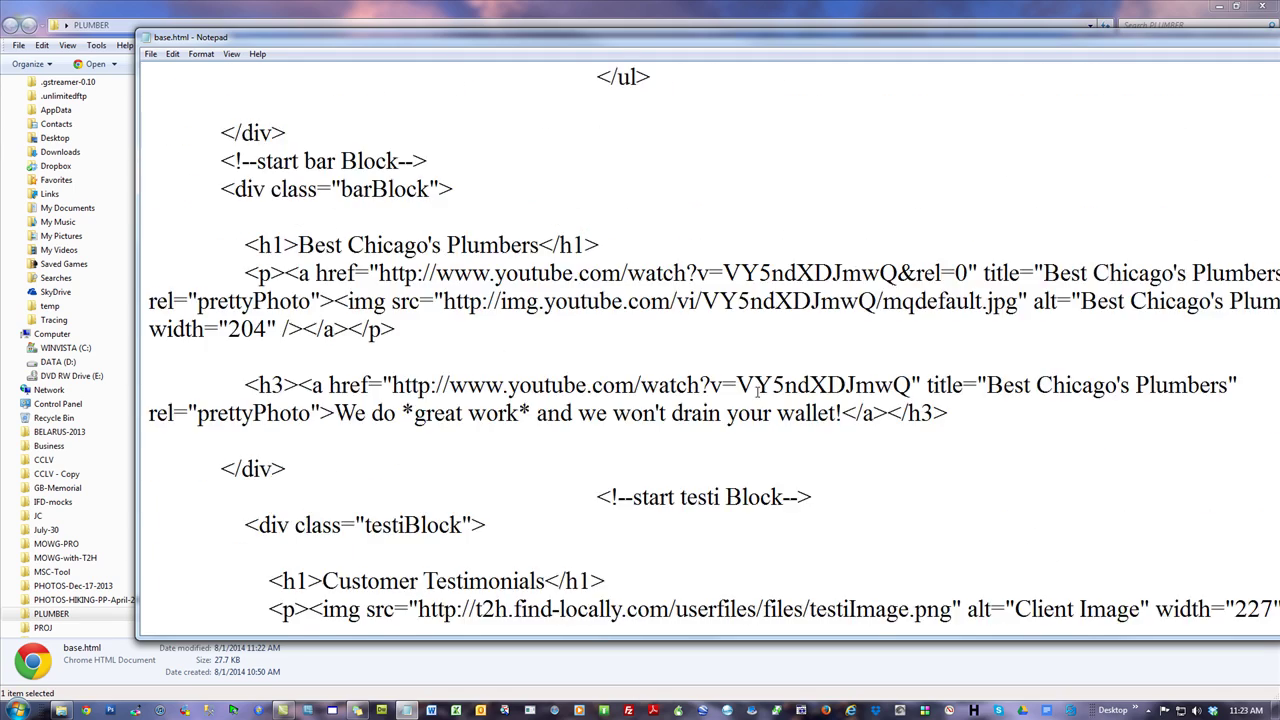
drag(546, 273, 538, 273)
drag(663, 275, 656, 274)
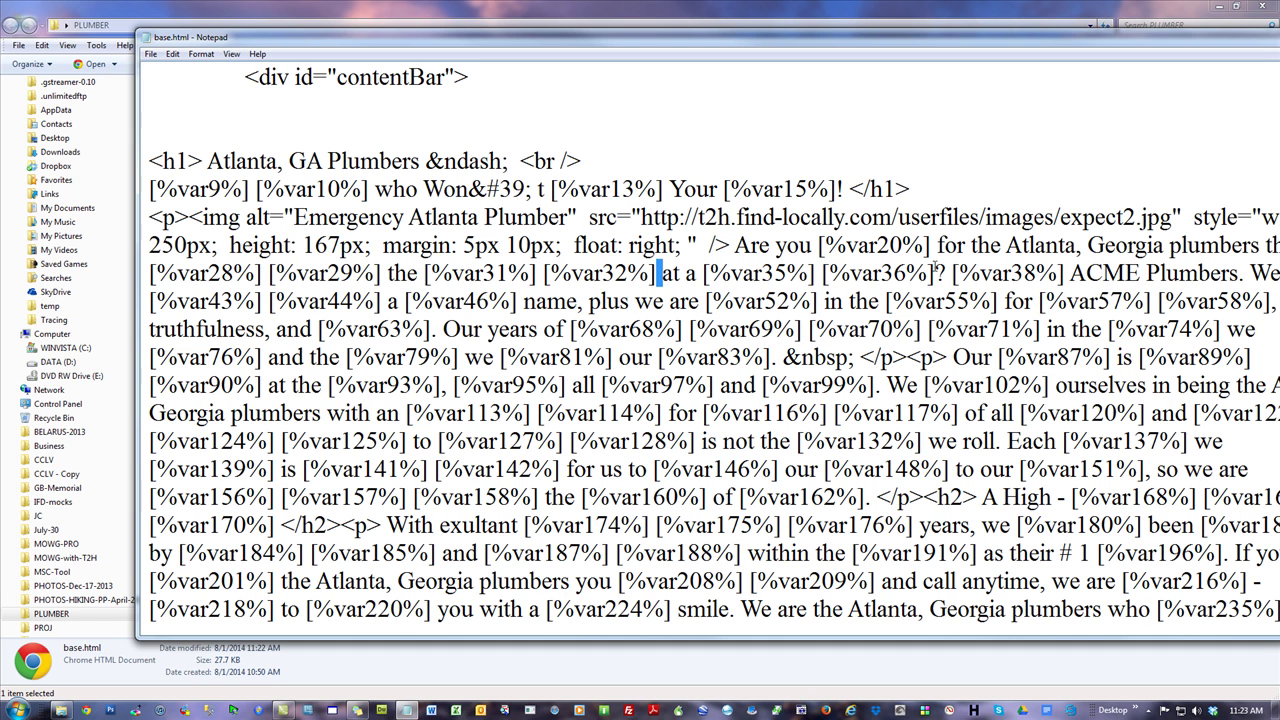
drag(943, 272, 935, 273)
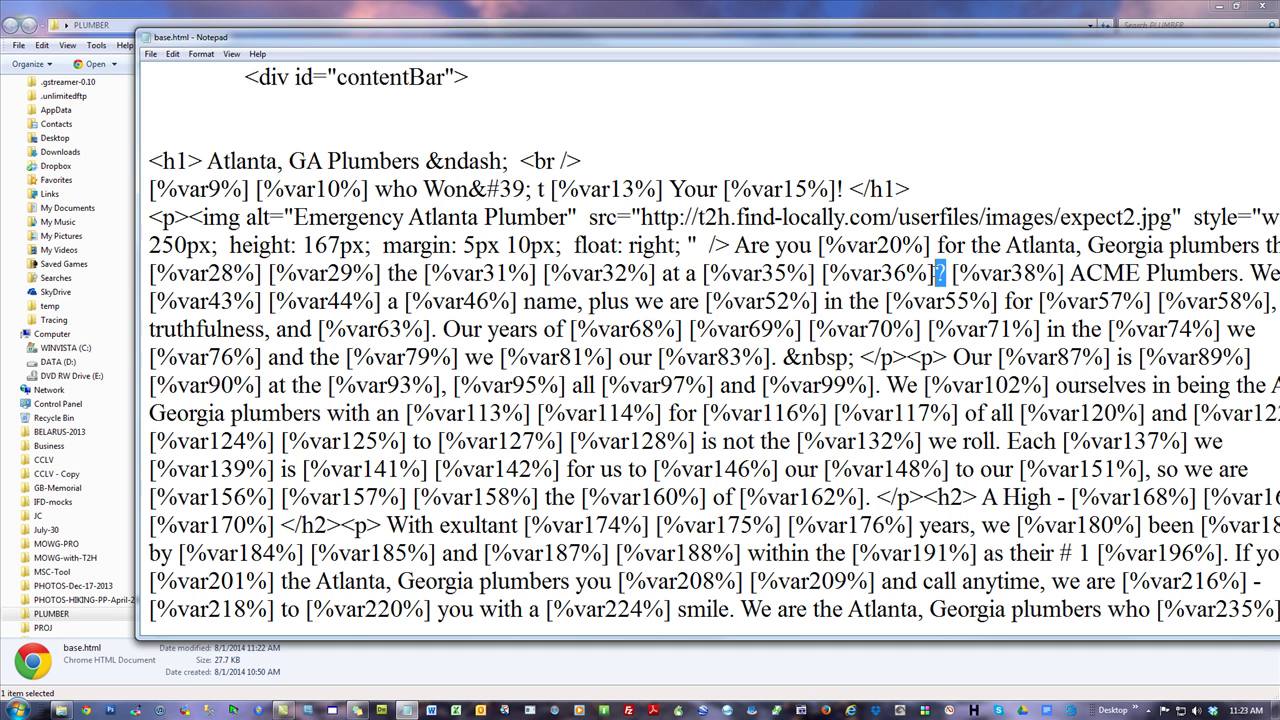
click(935, 273)
Delete the extra space before the closing </h1> tag of the Atlanta, GA Plumbers heading.
click(850, 189)
drag(851, 188, 925, 188)
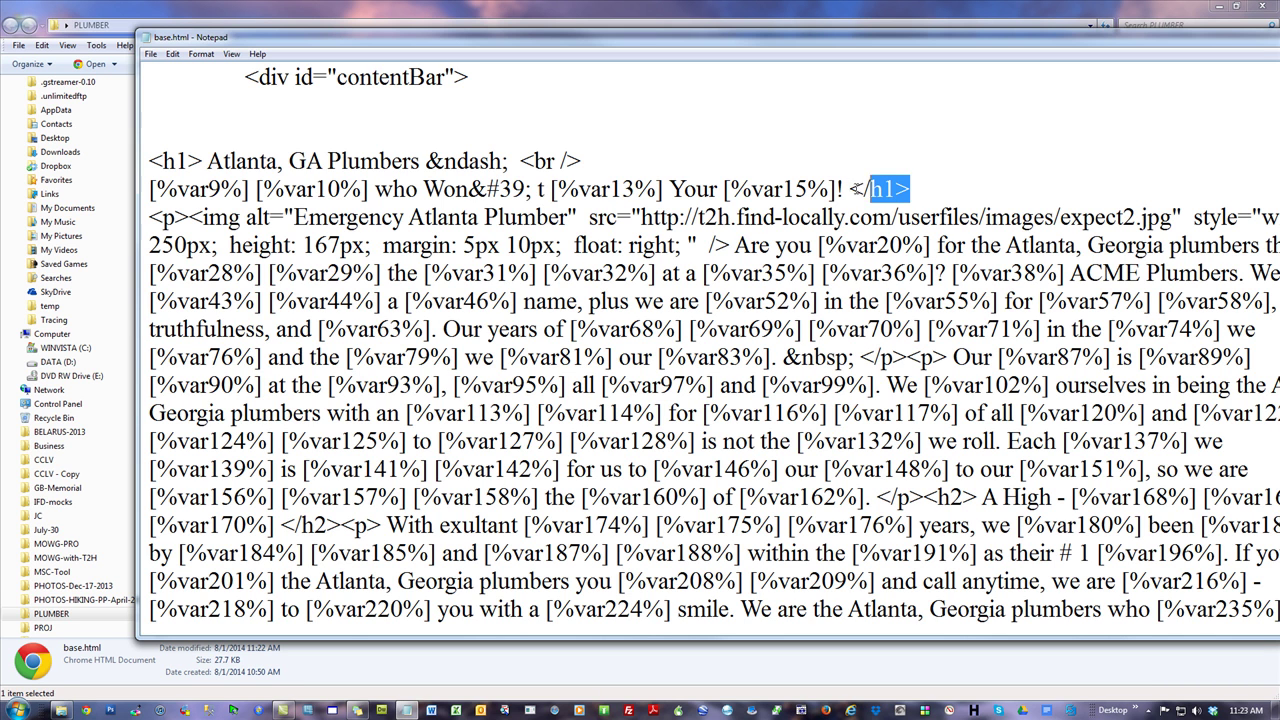
drag(843, 189, 850, 189)
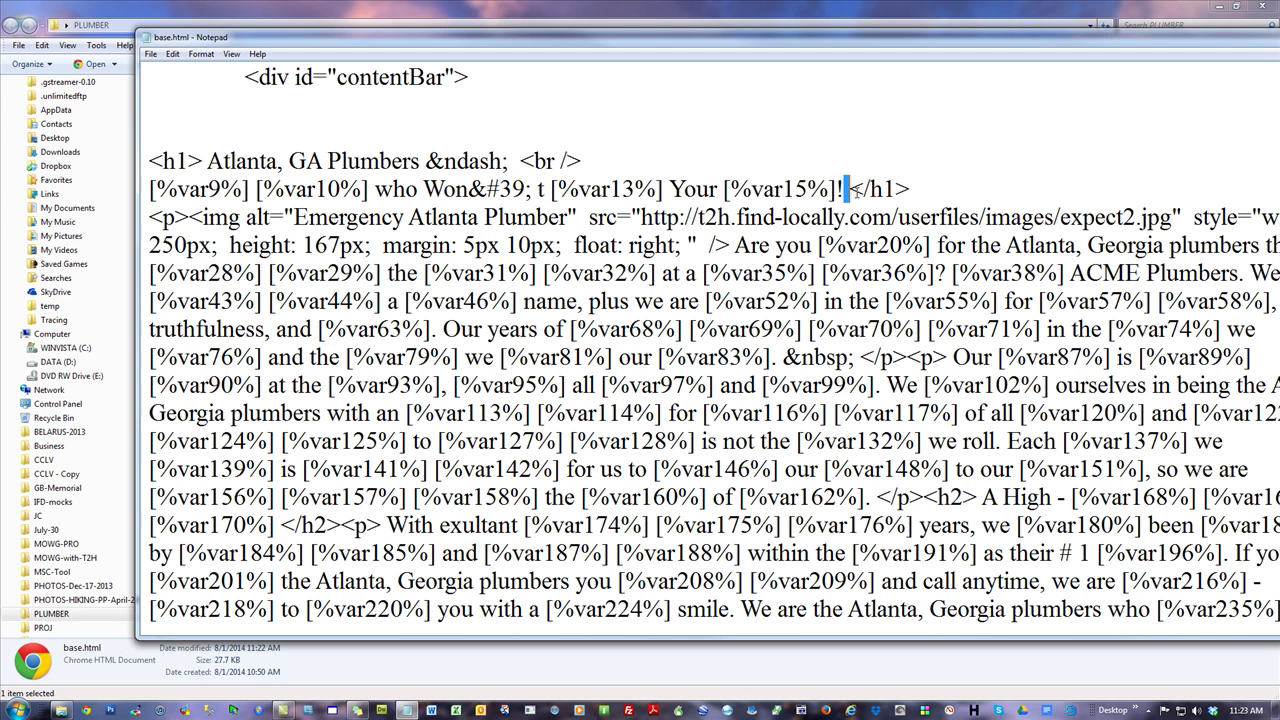
drag(938, 193, 130, 169)
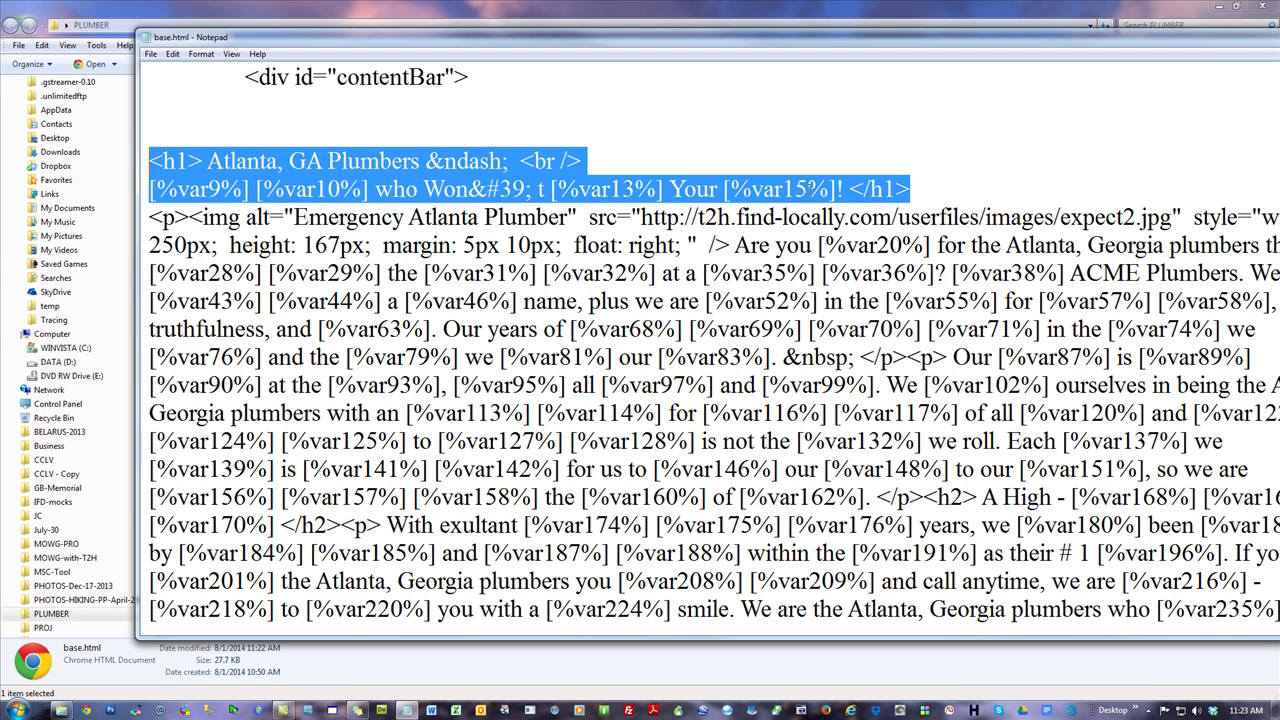
click(850, 189)
drag(843, 189, 850, 189)
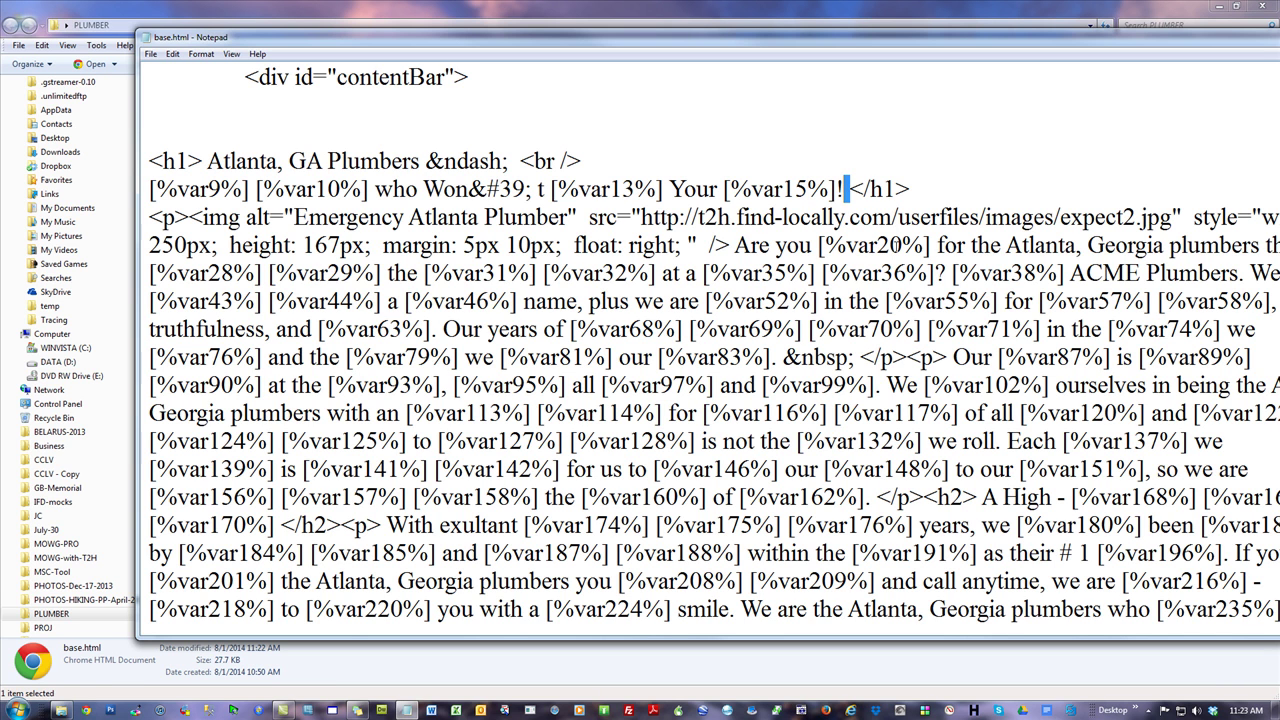
key(Delete)
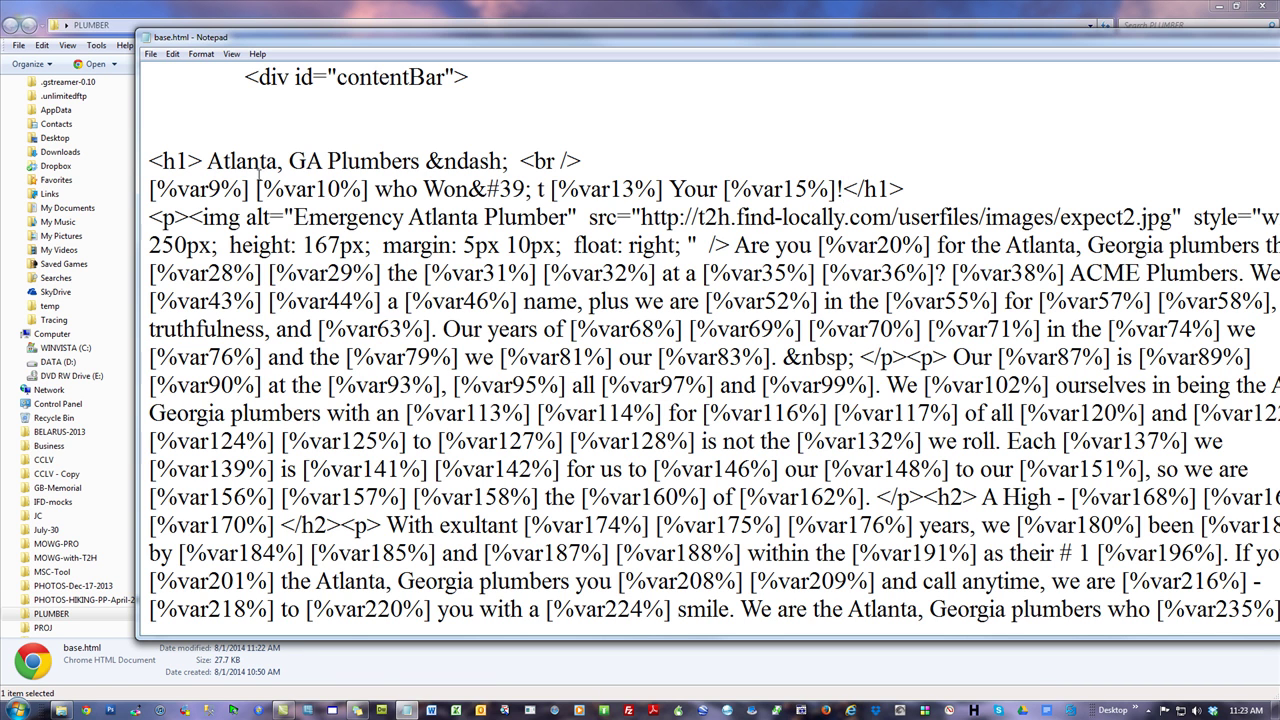
Remove the space after the heading's opening <h1> tag and the trailing space after <br />, and save base.html.
click(208, 160)
key(BackSpace)
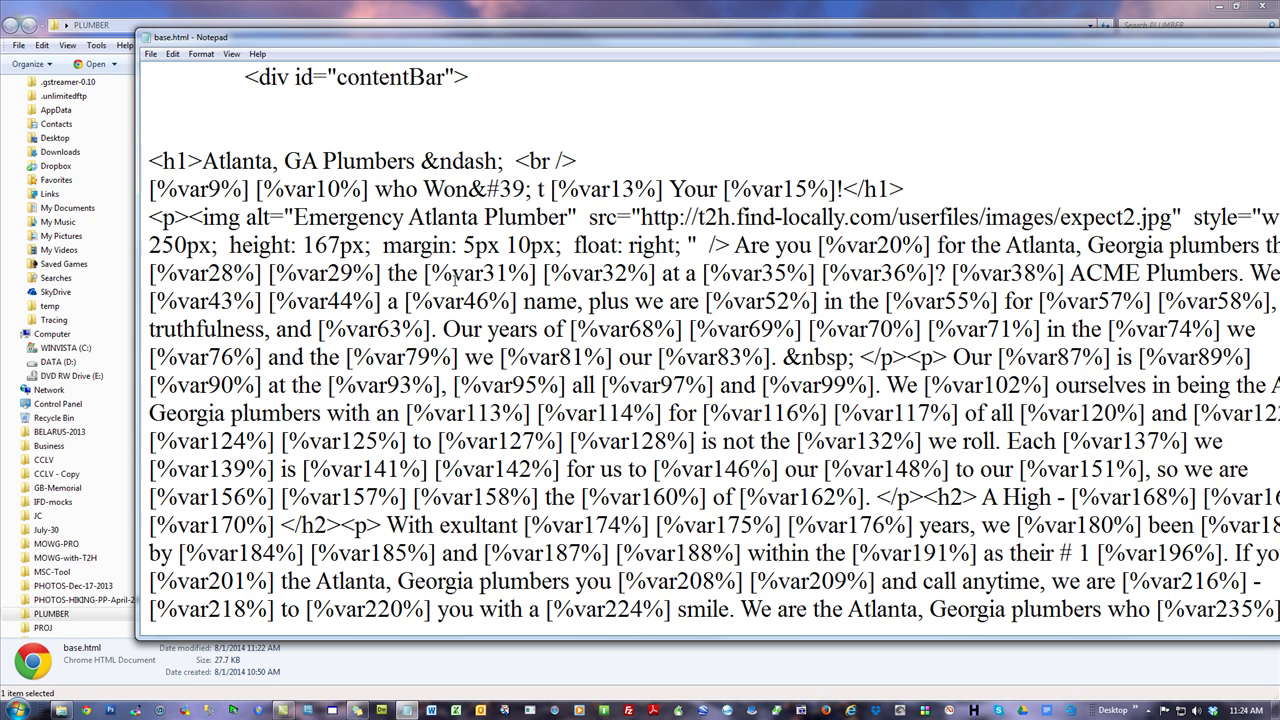
click(603, 163)
key(BackSpace)
click(150, 54)
click(185, 99)
Examine base.html from the doctype through the head scripts, highlighting the </head> and <body> tags, down to the header markup.
scroll(714, 345, up, 10)
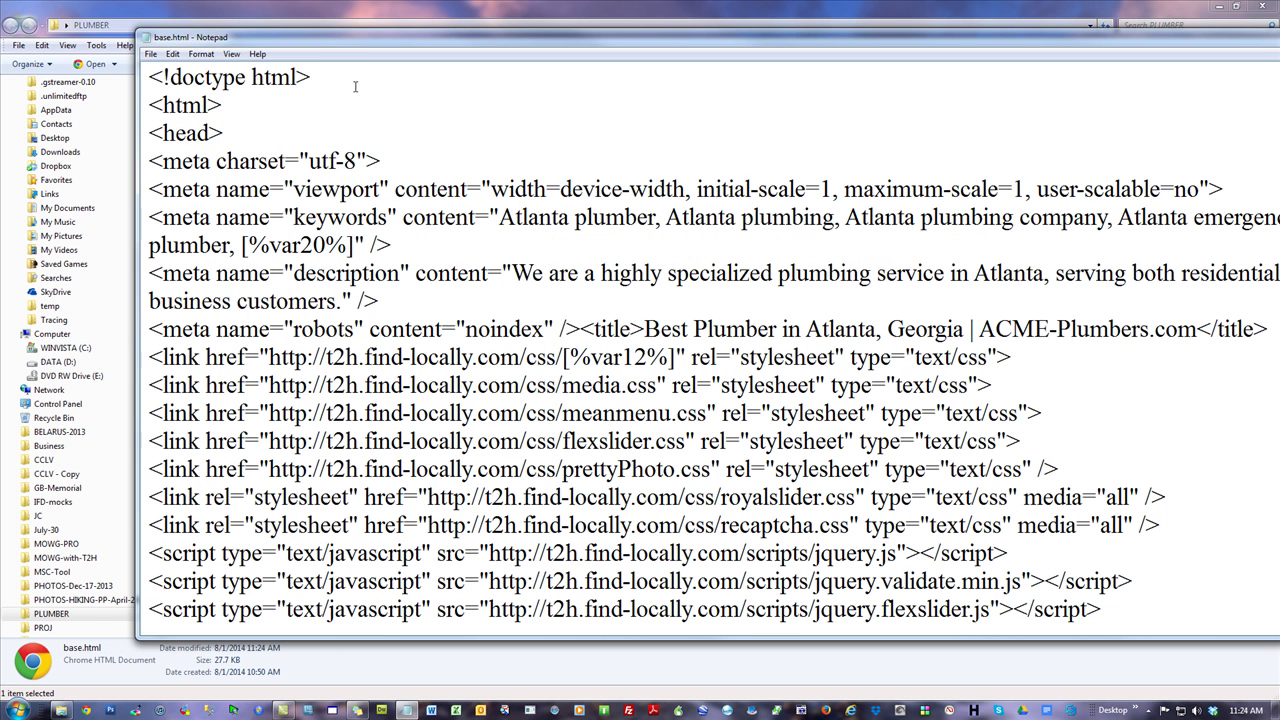
drag(318, 77, 898, 413)
scroll(887, 409, down, 6)
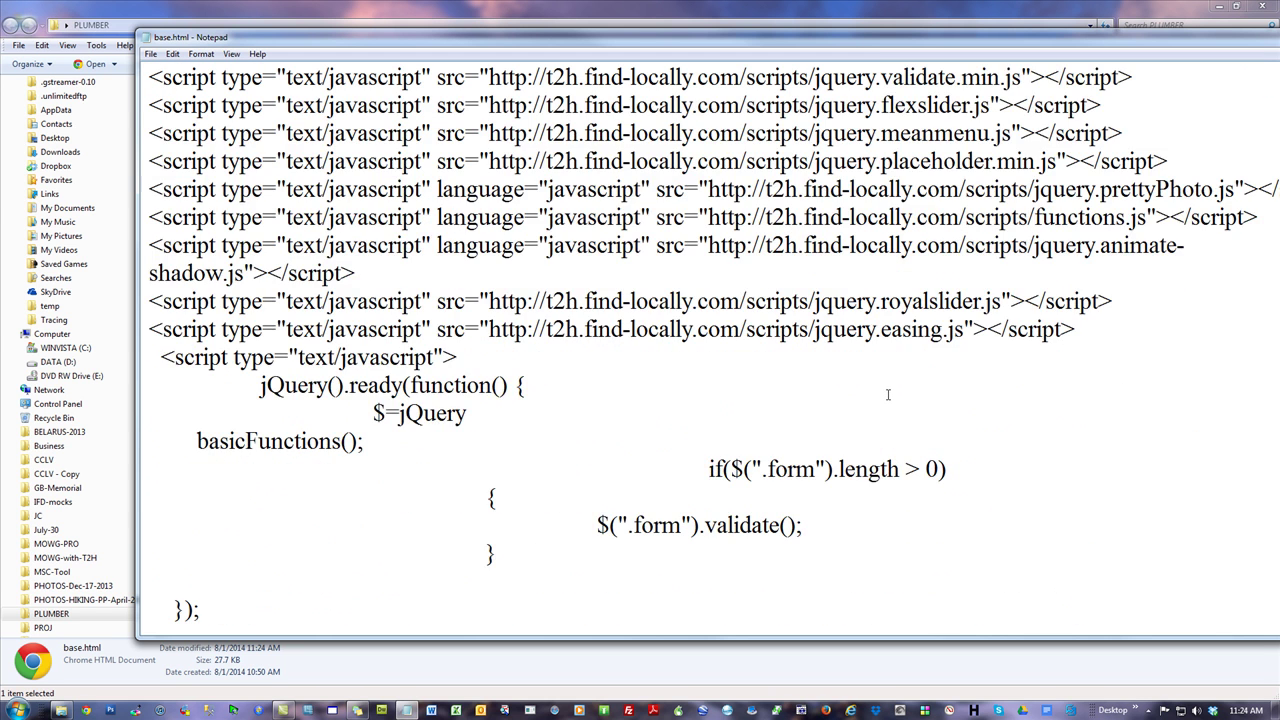
scroll(887, 395, down, 3)
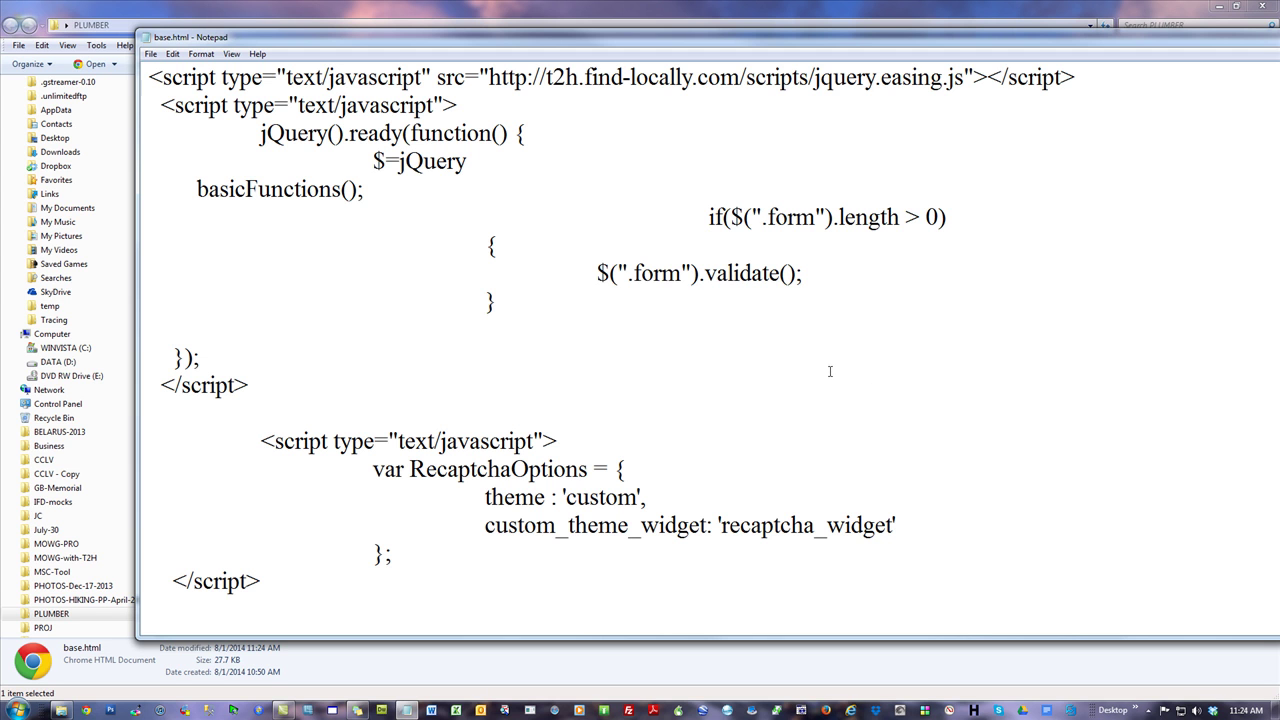
scroll(834, 372, down, 6)
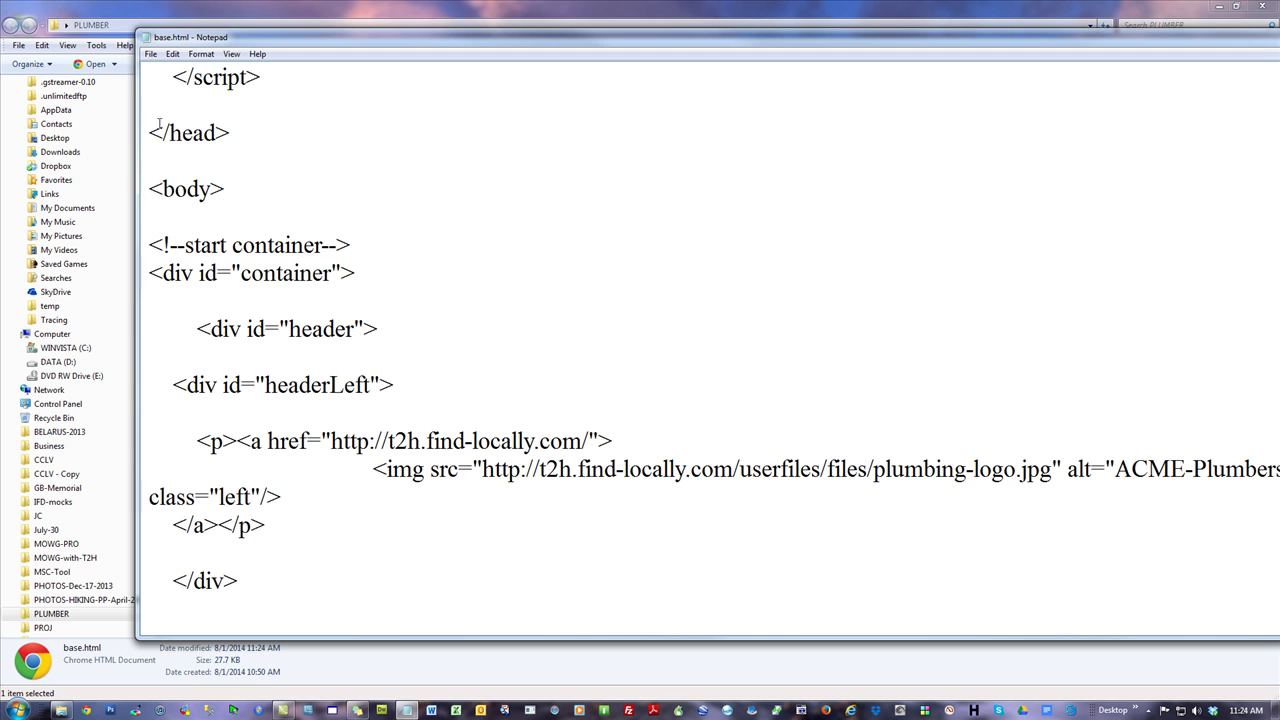
drag(150, 132, 232, 134)
drag(149, 191, 226, 190)
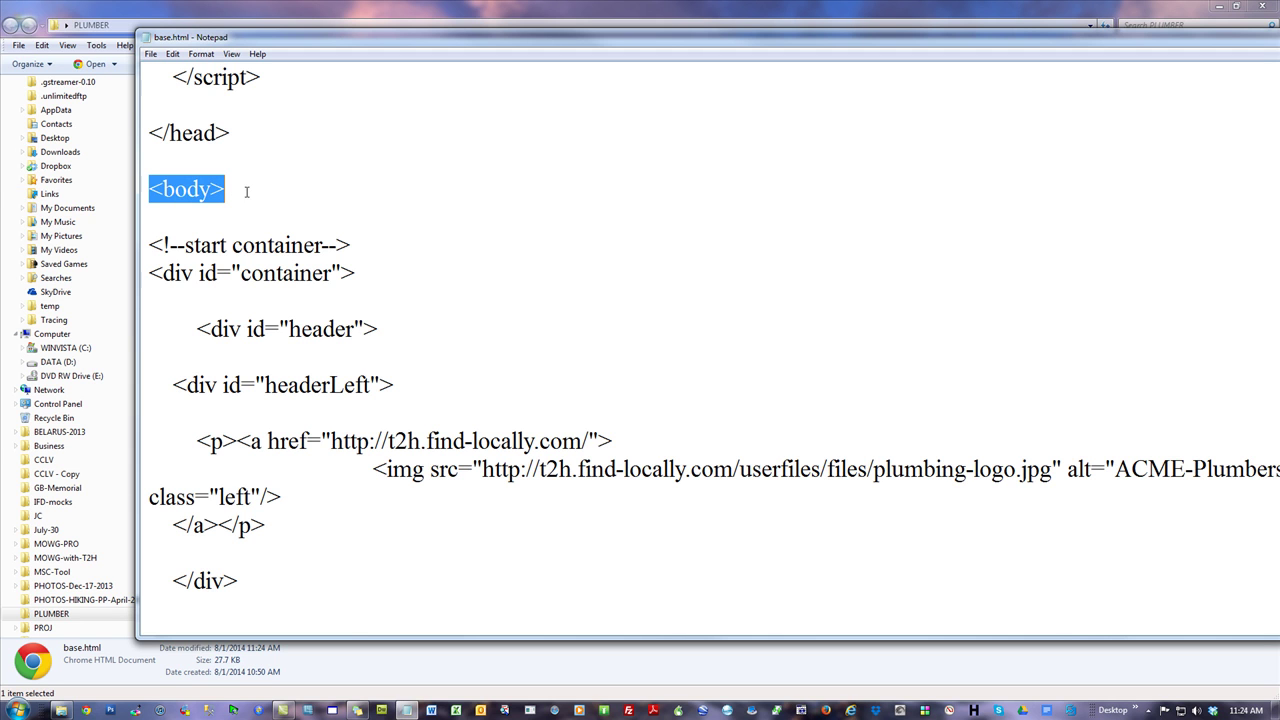
click(566, 246)
click(557, 521)
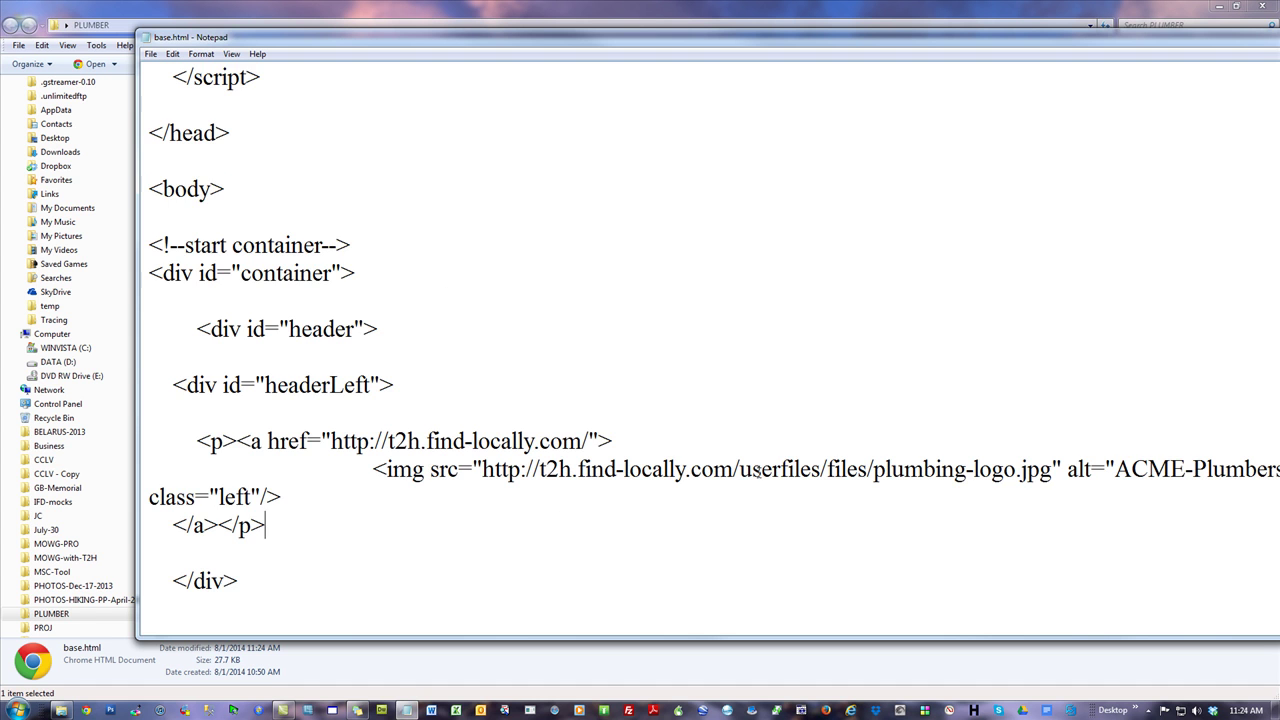
scroll(737, 474, down, 6)
scroll(731, 485, up, 3)
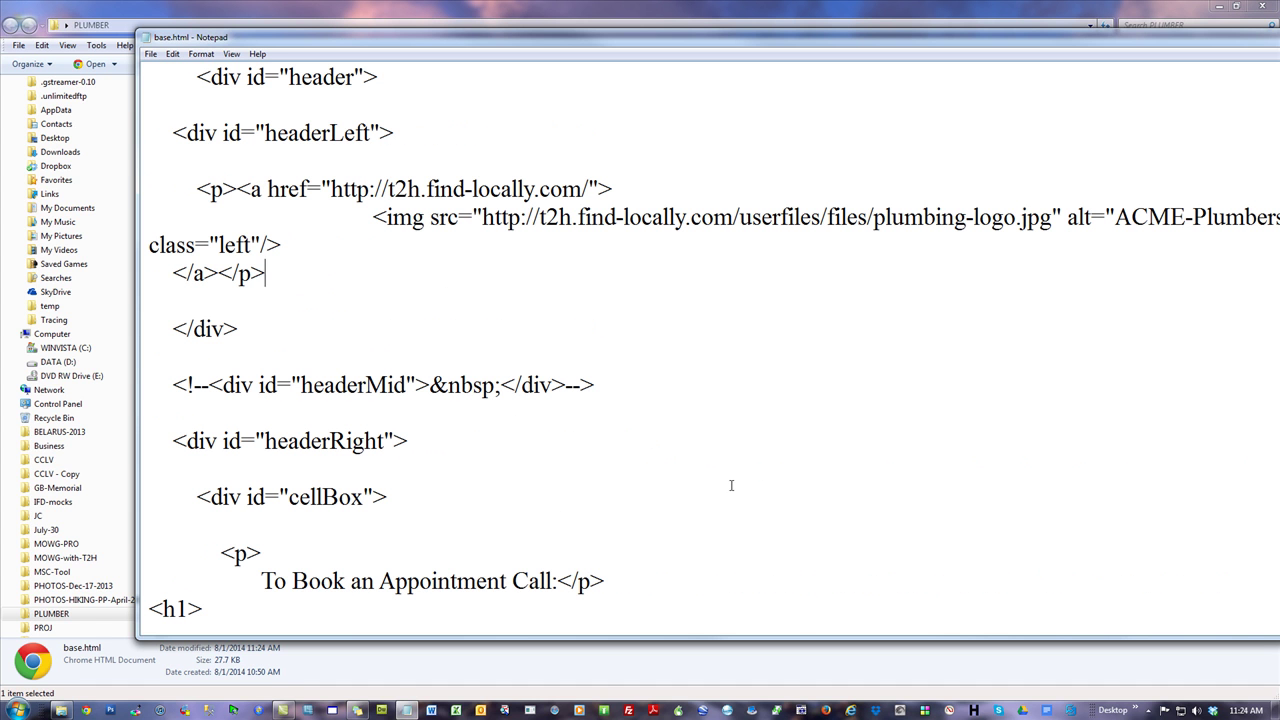
Split the closing </p> tag below the logo image with a line break, and rejoin it.
click(252, 272)
key(Return)
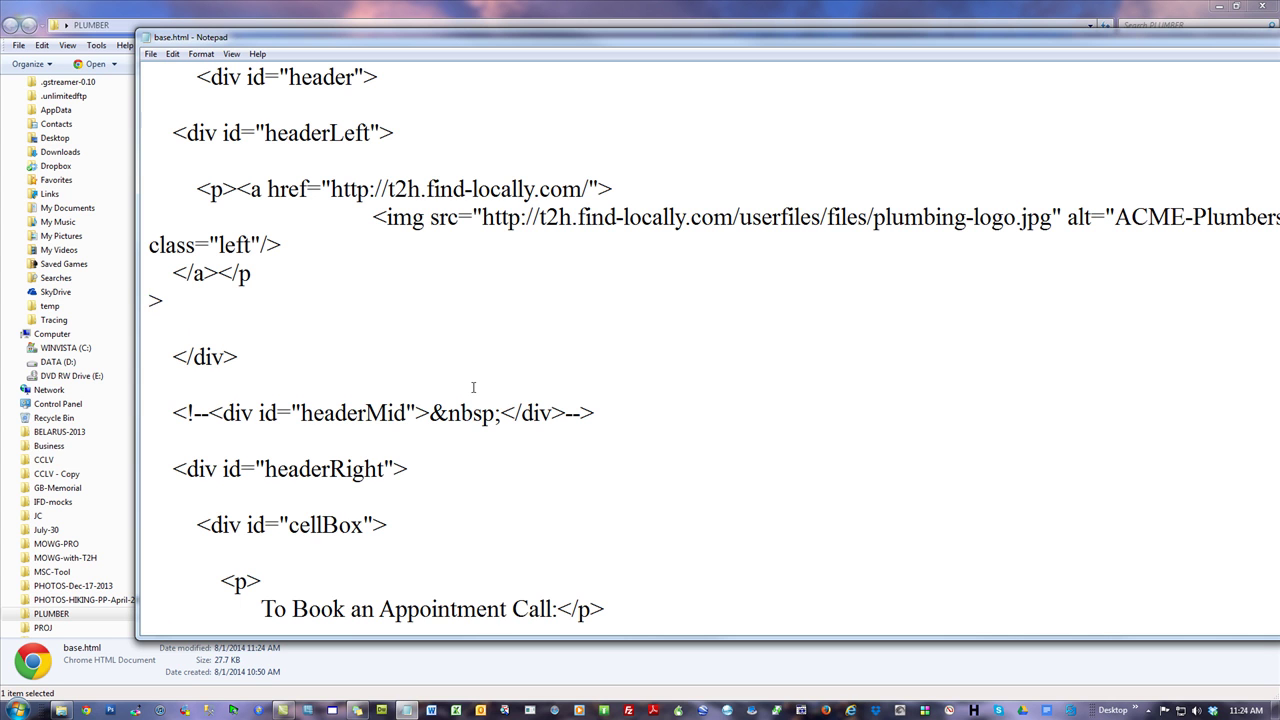
key(BackSpace)
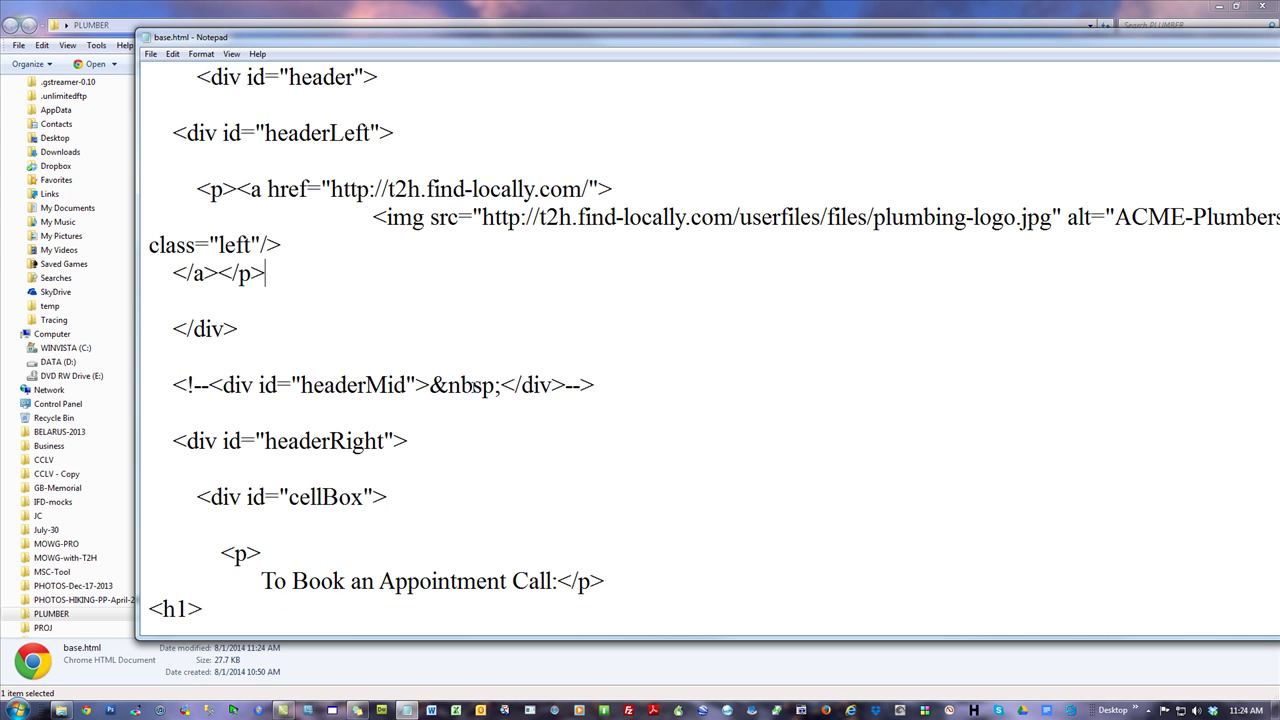
Add two blank lines below the closing </a></p> line of the logo image.
key(End)
key(Return)
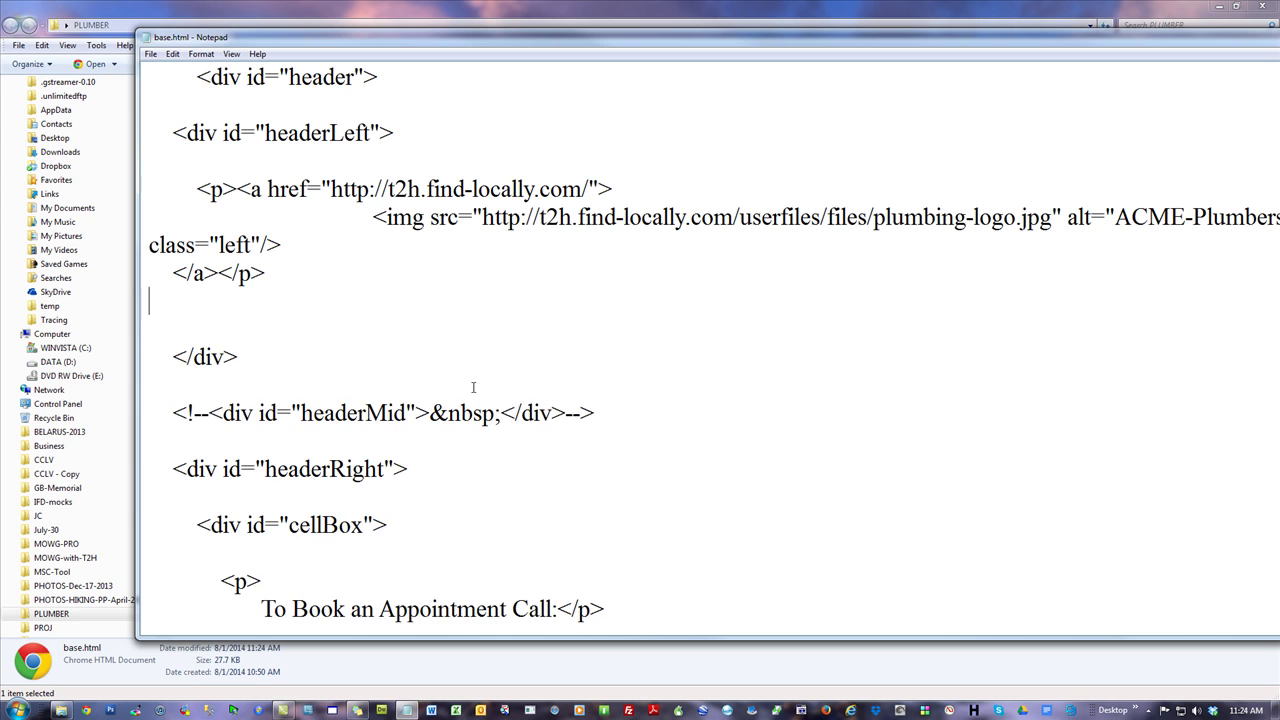
key(Return)
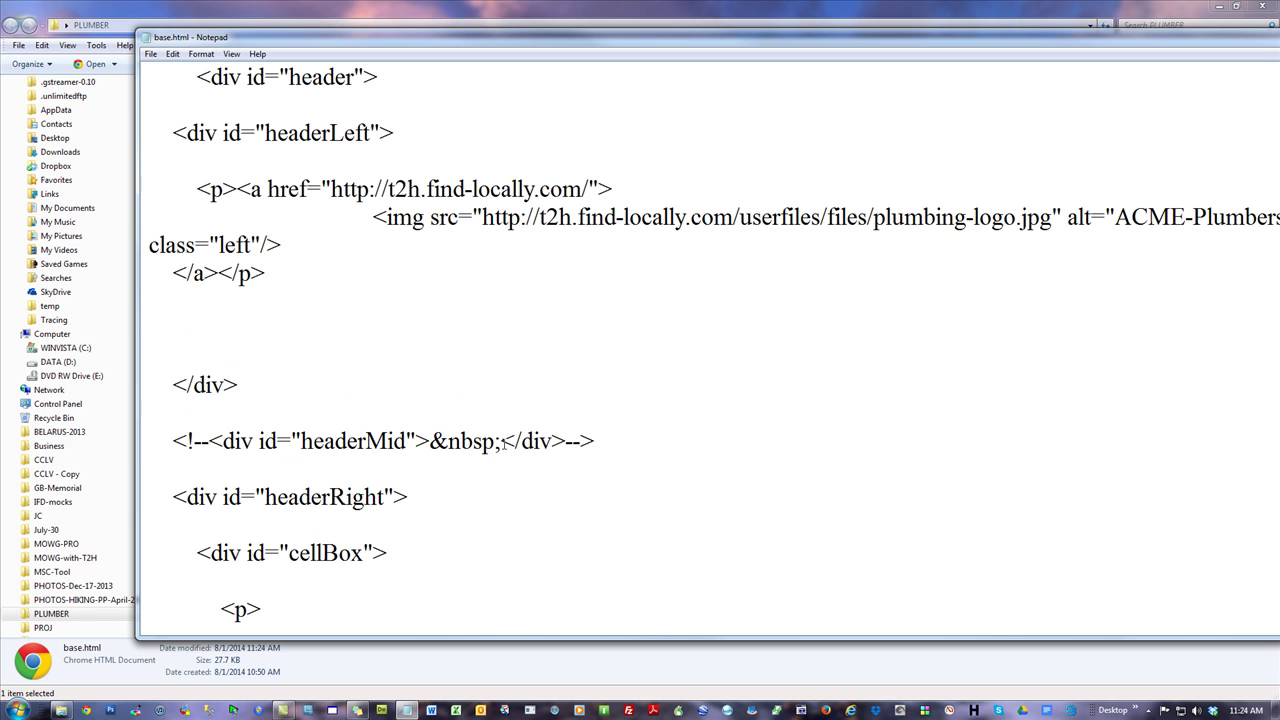
Insert extra spaces before and after &nbsp; in the commented-out headerMid div, and delete them again.
click(430, 441)
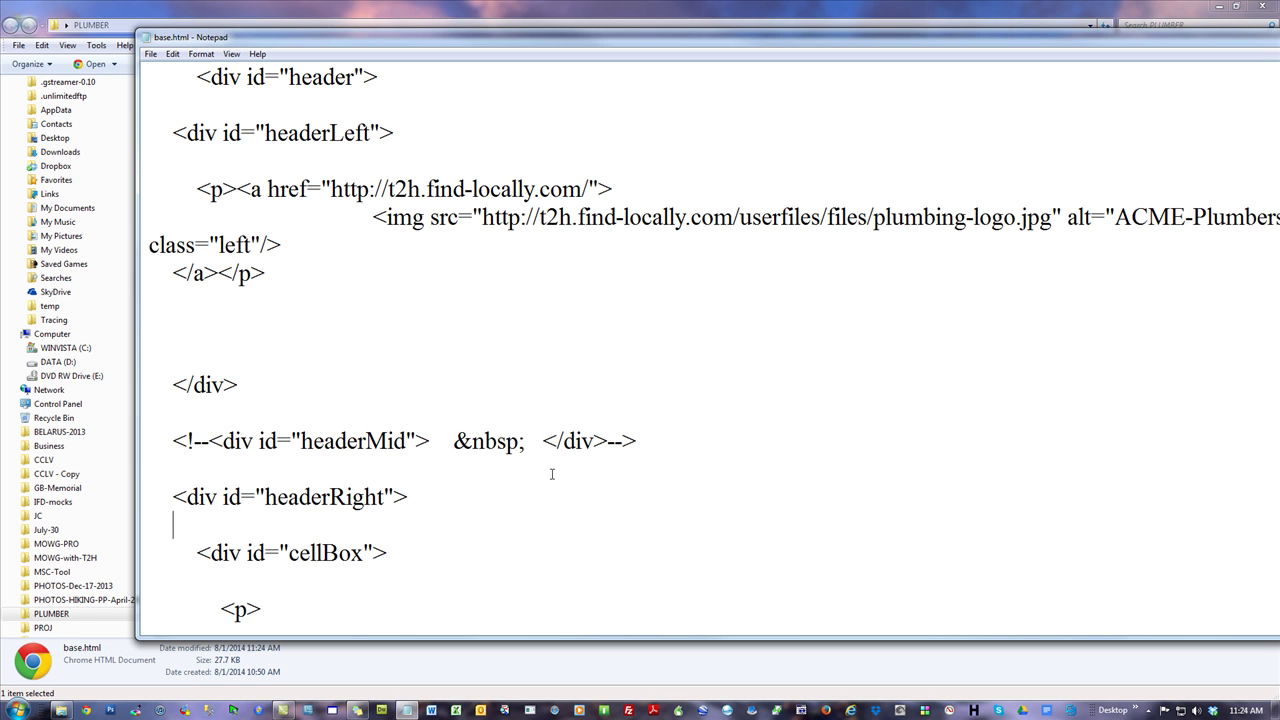
drag(543, 441, 449, 444)
key(Delete)
key(Delete)
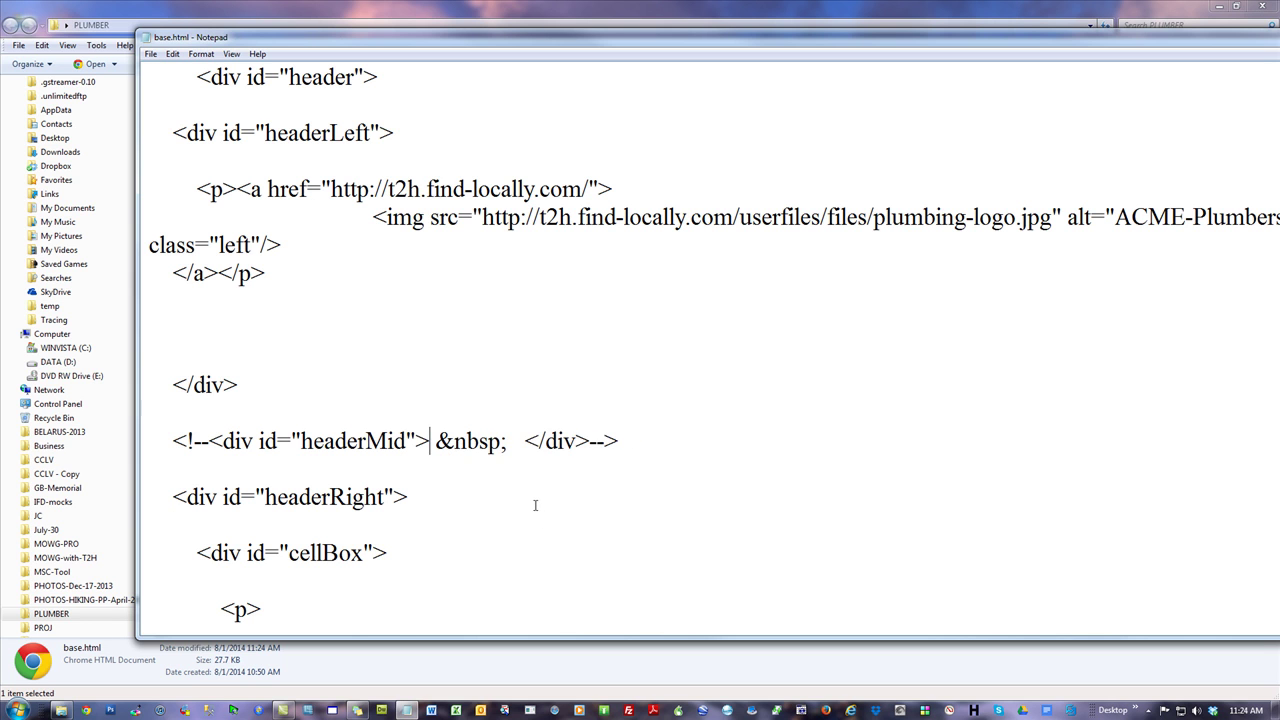
double_click(519, 444)
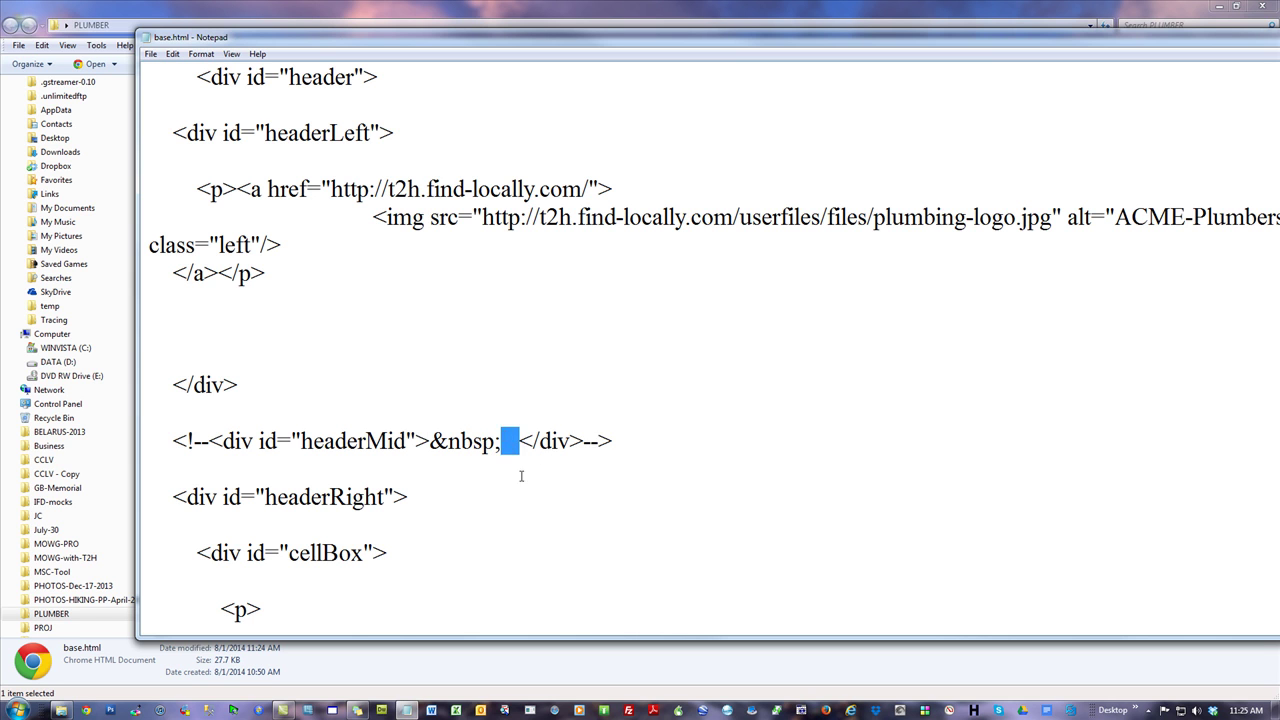
key(Delete)
Highlight the &nbsp; entity in the headerMid line, and close base.html with its changes saved.
drag(501, 441, 430, 441)
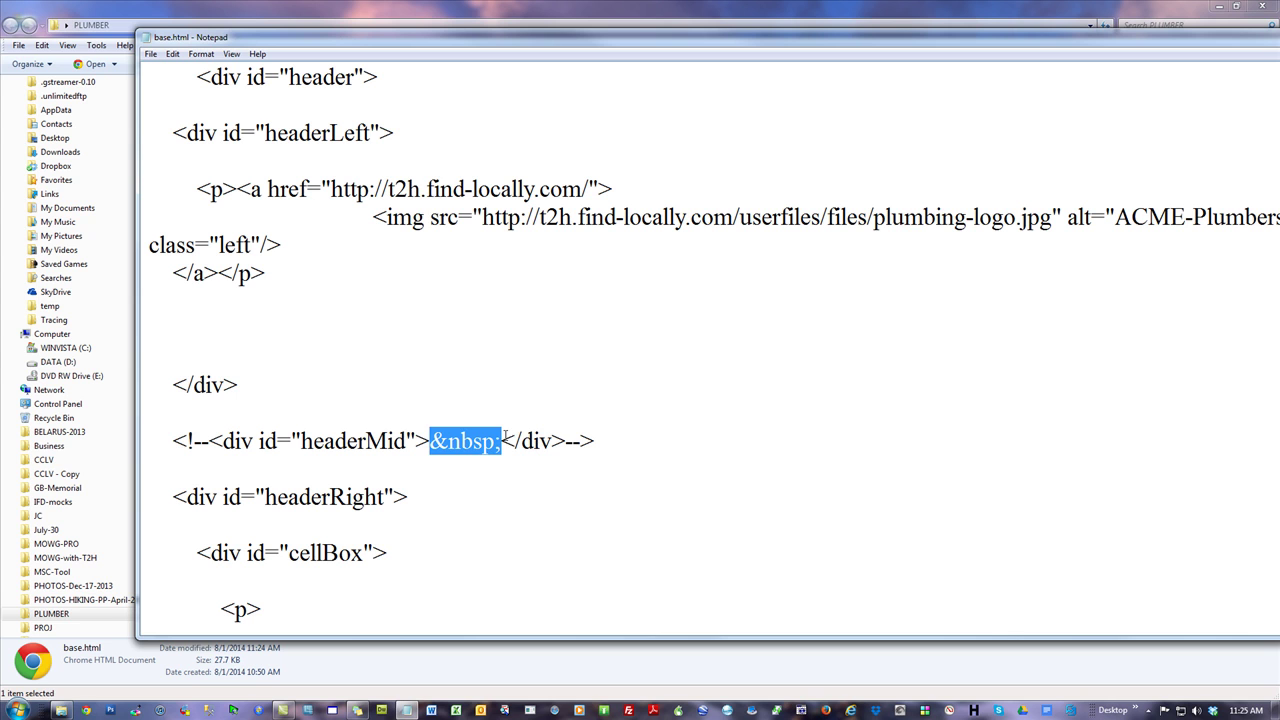
click(620, 521)
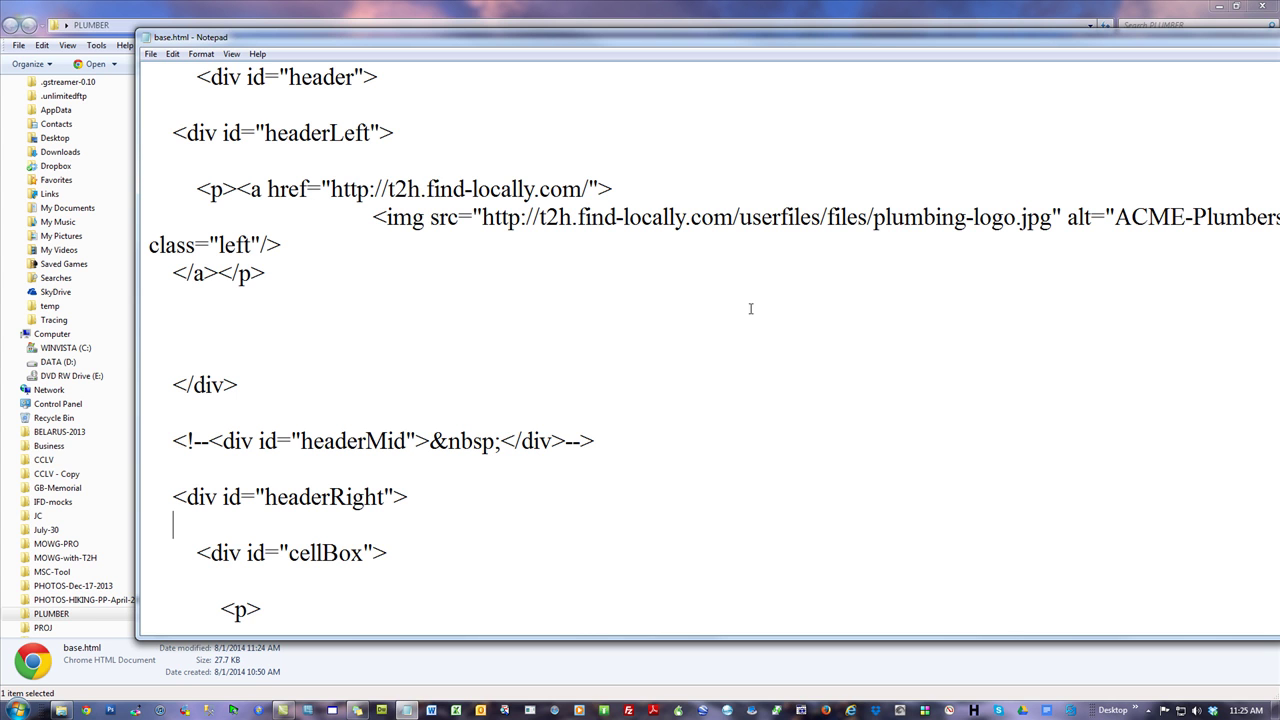
click(531, 318)
drag(501, 444, 429, 444)
click(518, 516)
key(alt+F4)
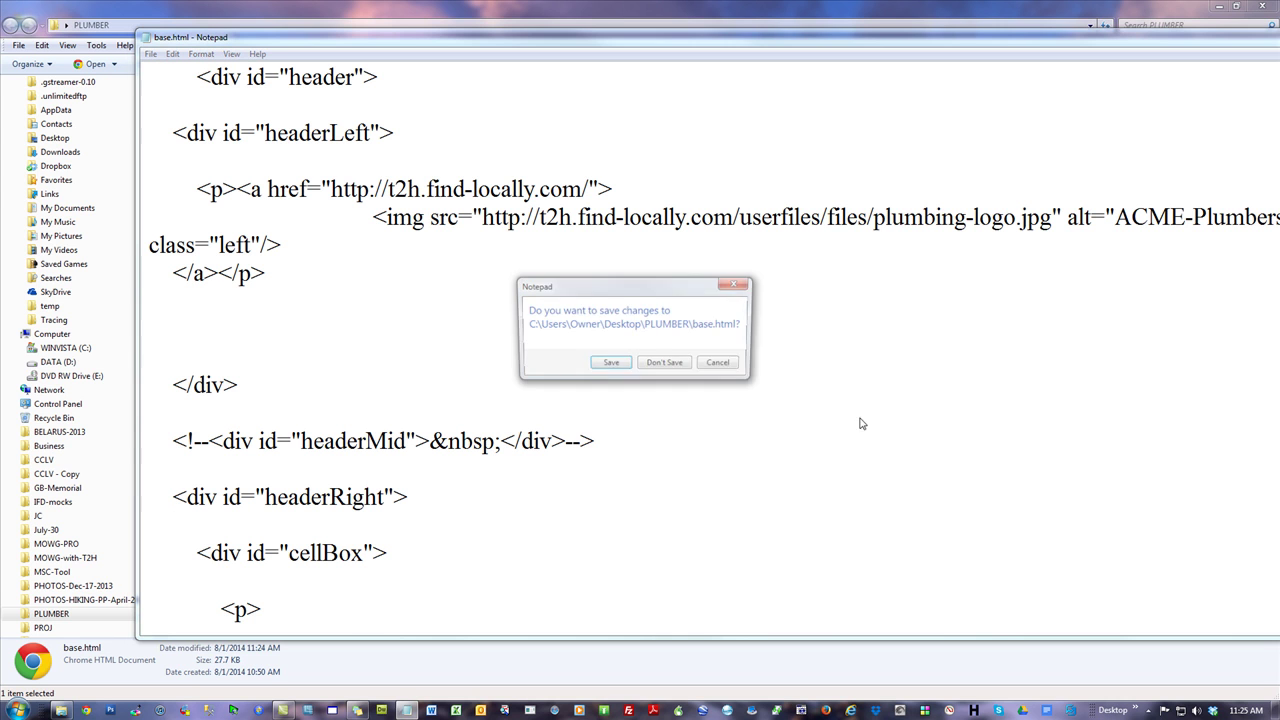
click(608, 366)
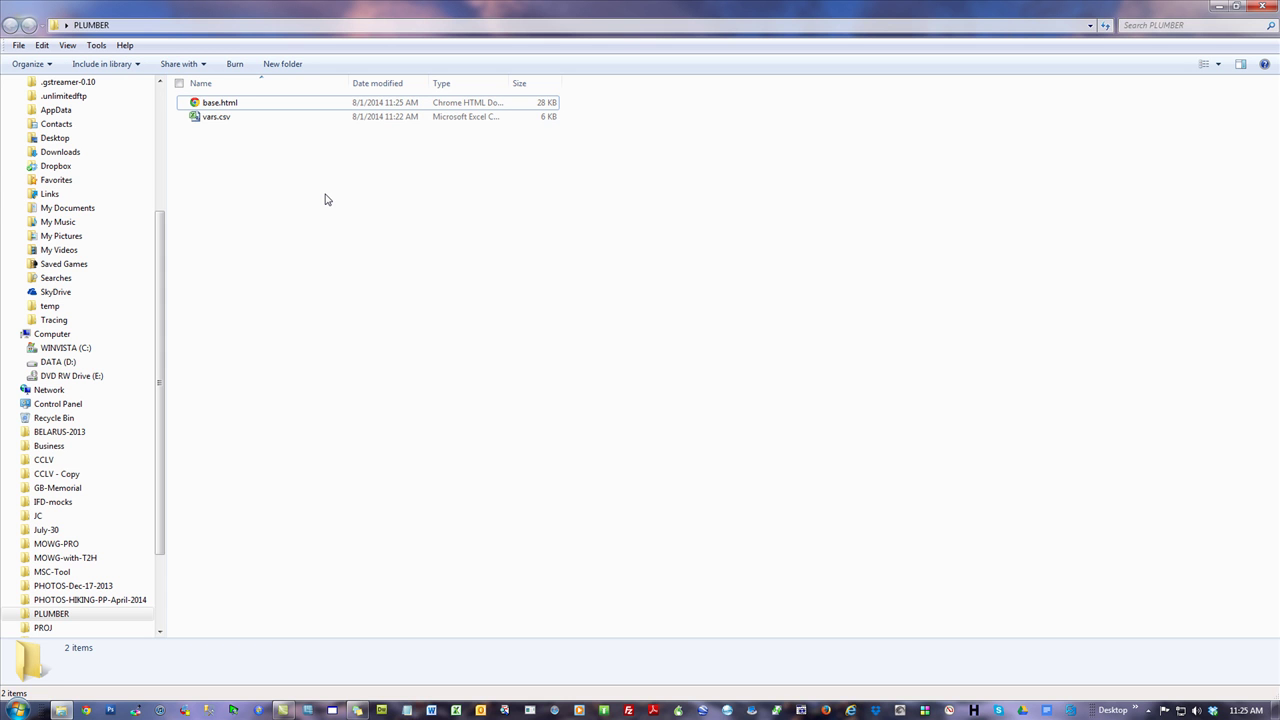
Reopen base.html as text and replace the [%var12%] placeholder in the first stylesheet link with style.css.
right_click(215, 105)
click(245, 128)
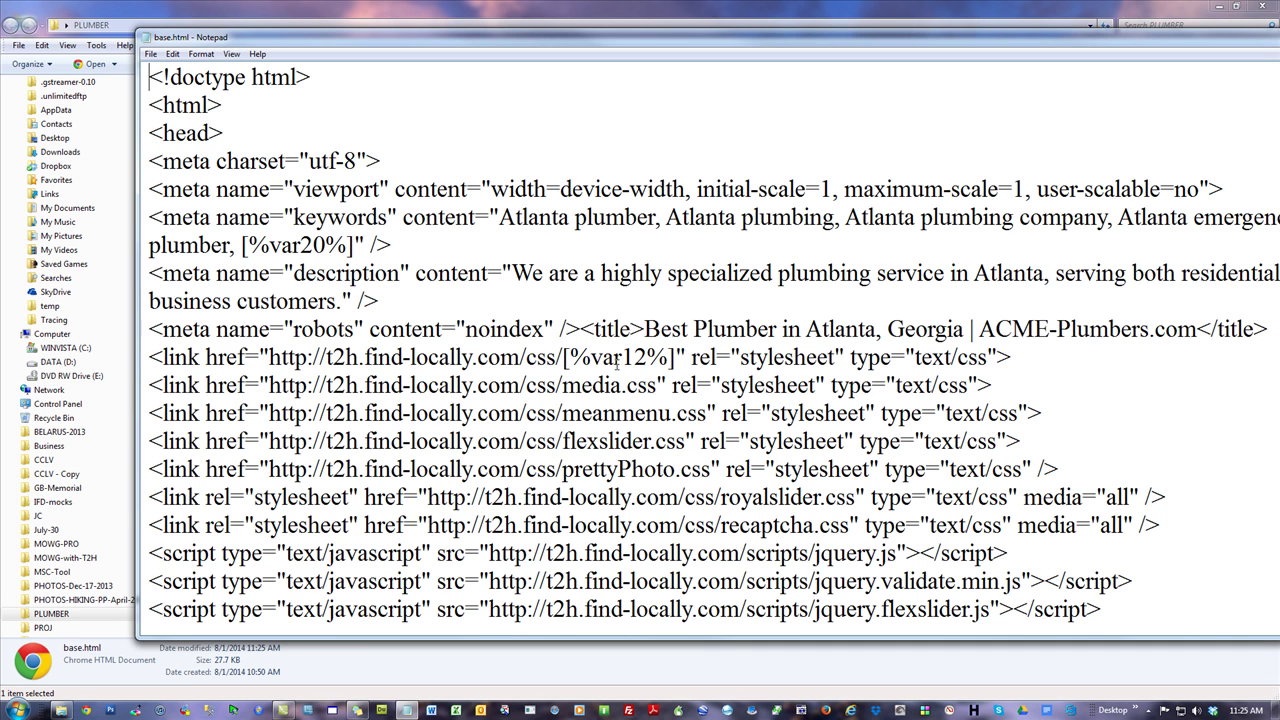
drag(676, 357, 565, 357)
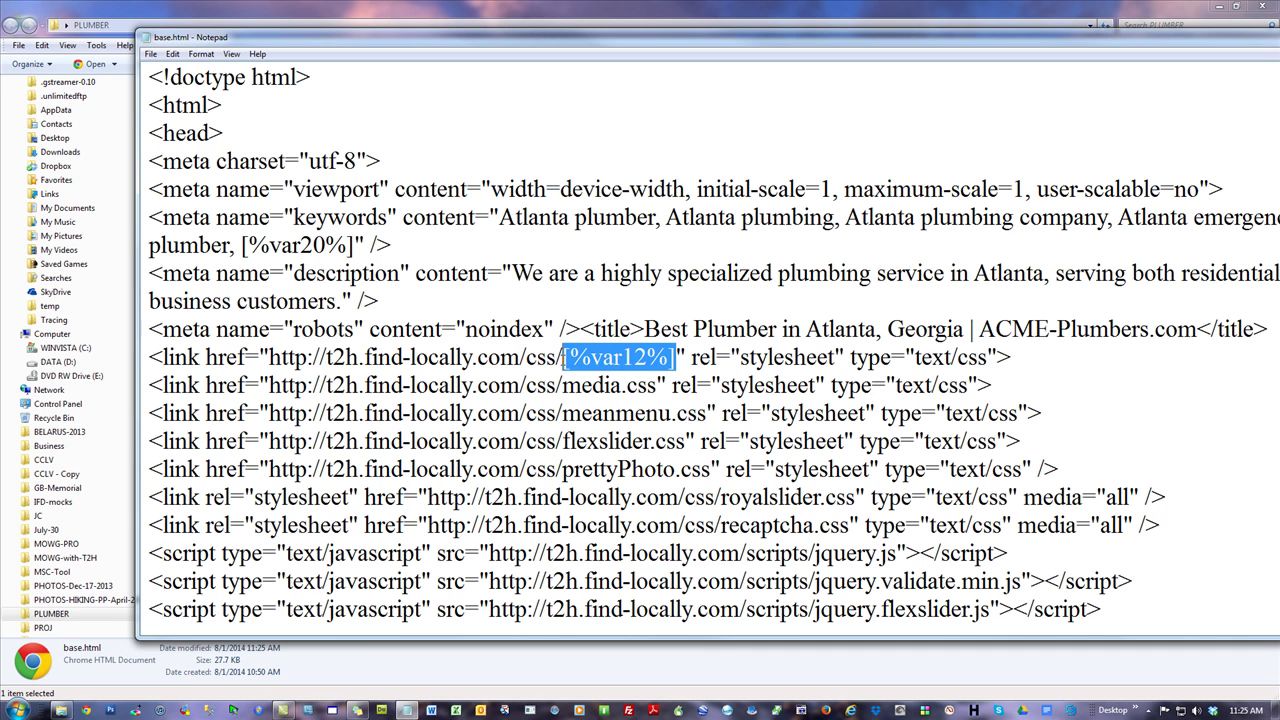
text(style.css)
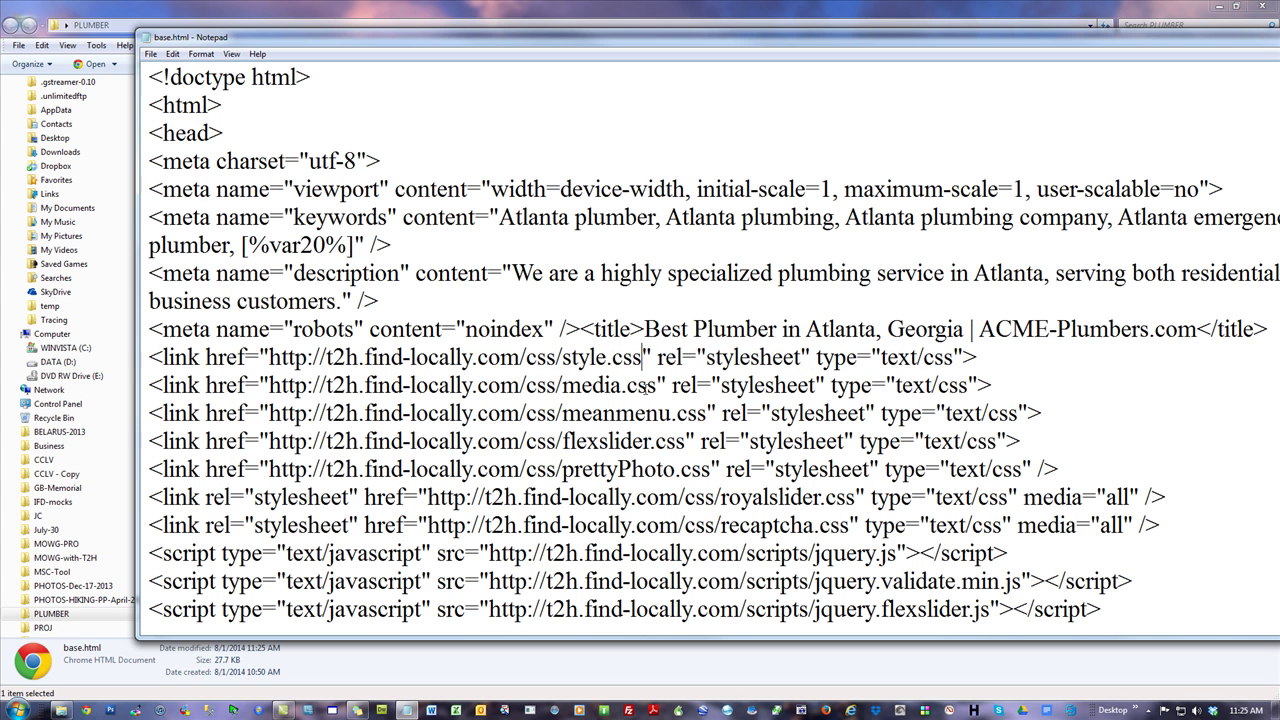
Highlight media.css and style.css in the stylesheet links, and move the editor window aside to uncover the PLUMBER folder's files.
drag(658, 386, 562, 386)
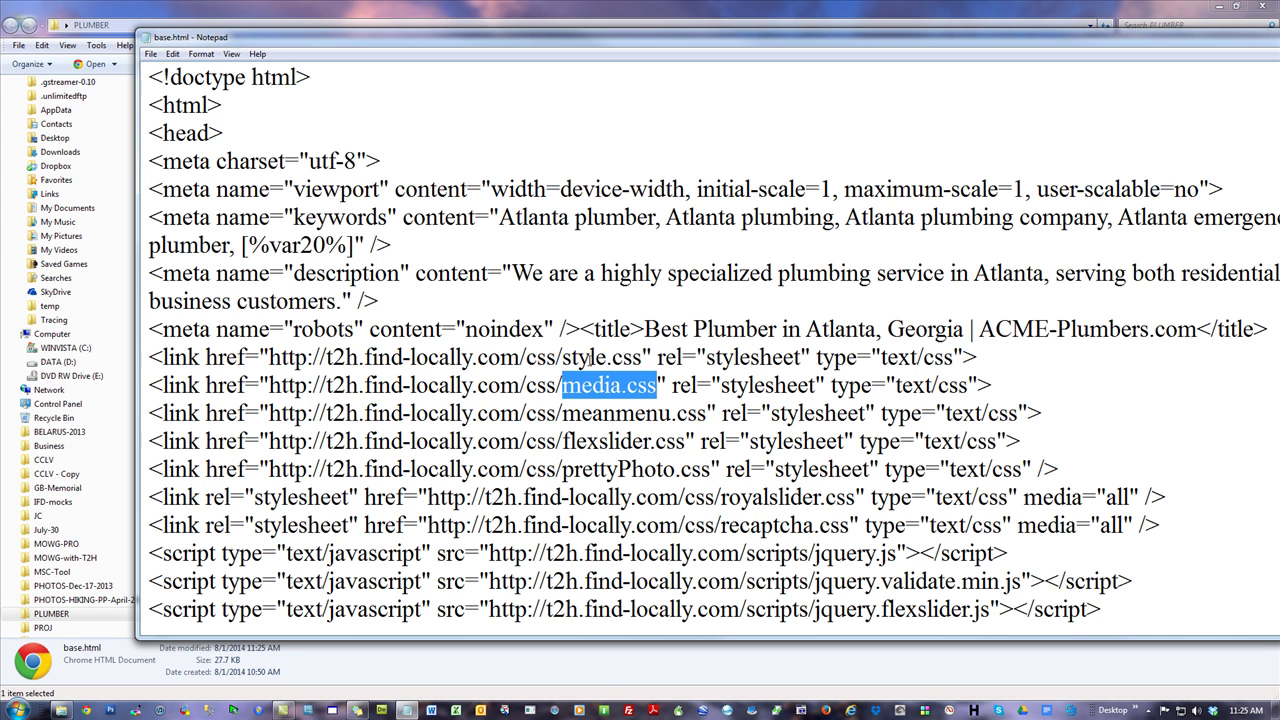
drag(561, 357, 643, 360)
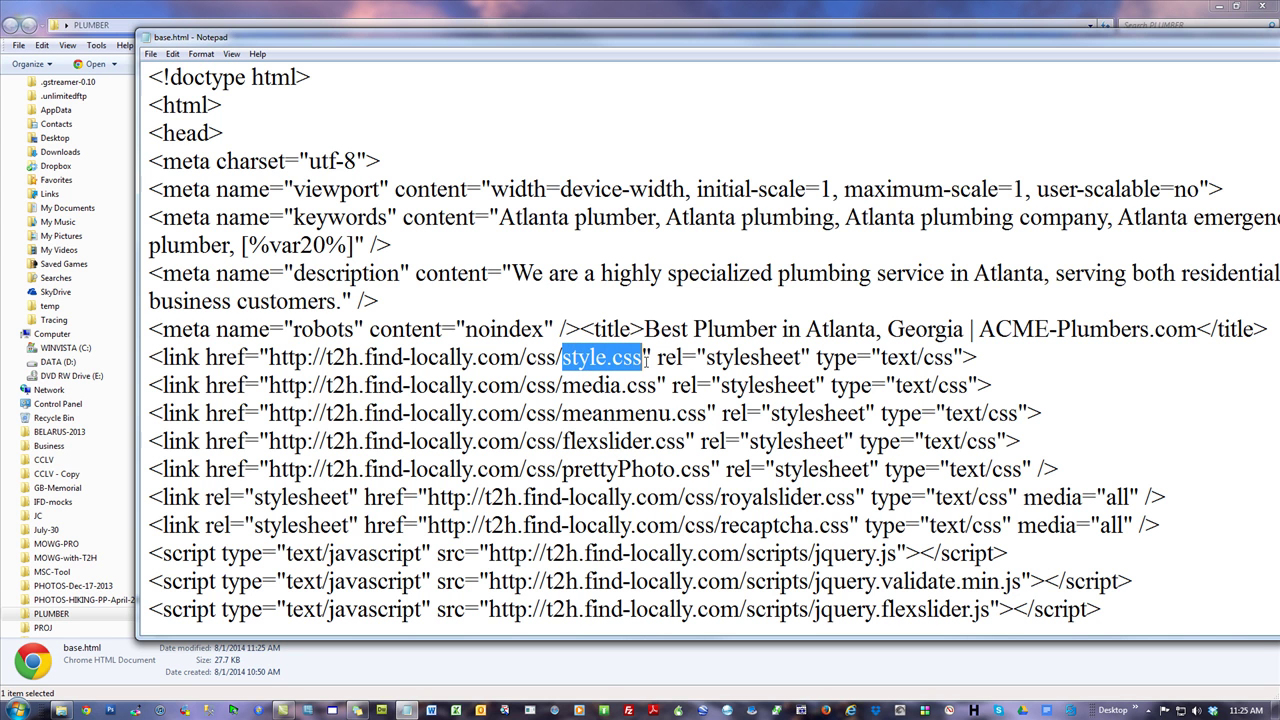
drag(500, 40, 815, 100)
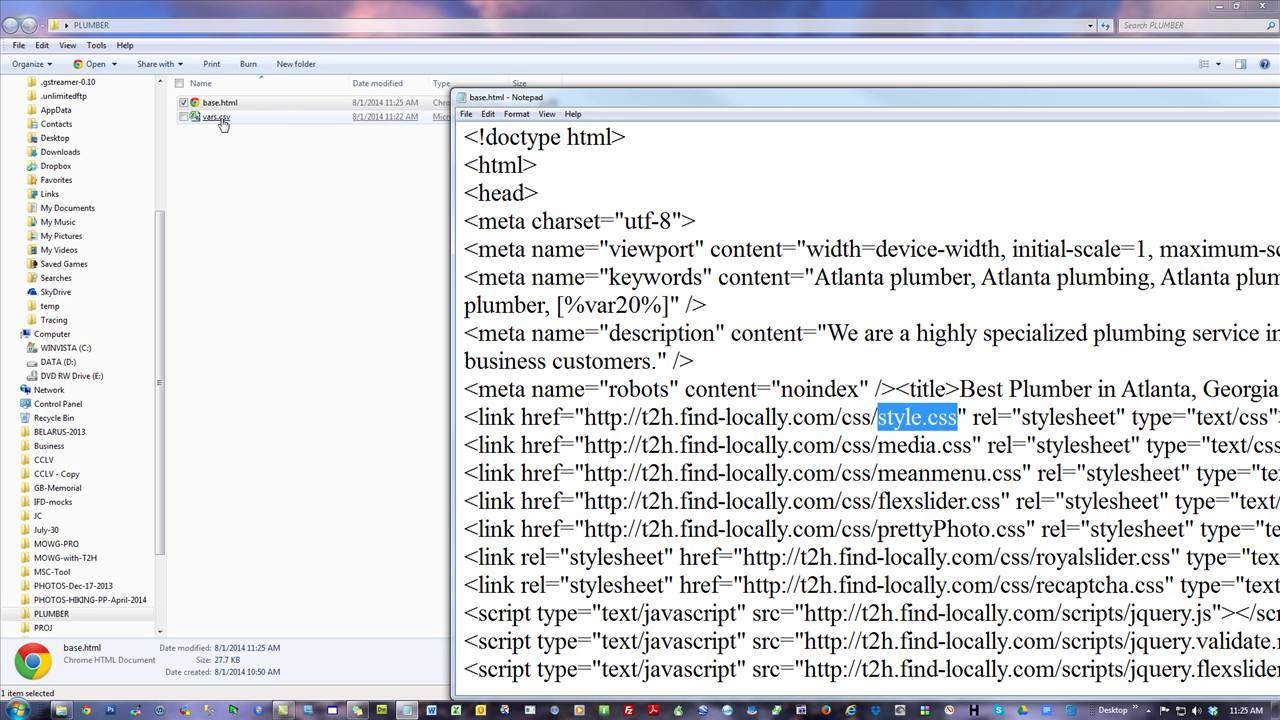
Replace the word style in the first stylesheet link with [%var12%], keeping the .css extension.
click(870, 419)
drag(920, 419, 877, 419)
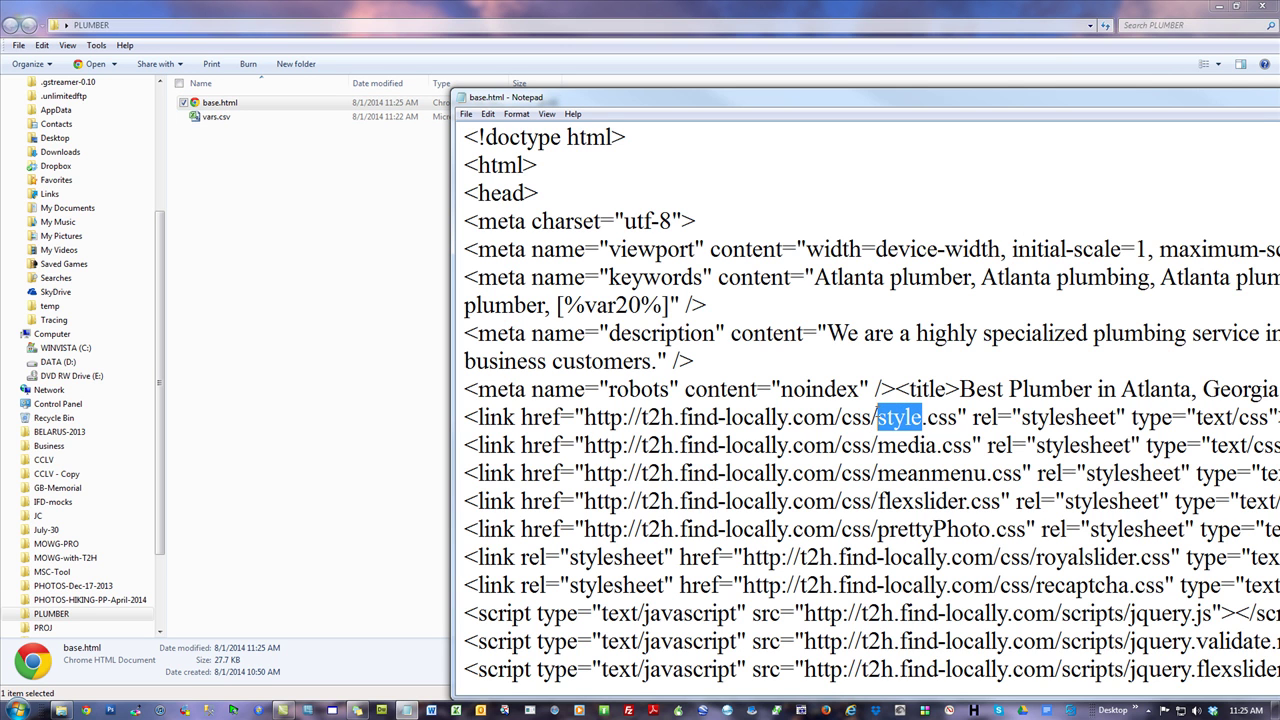
text([%var1)
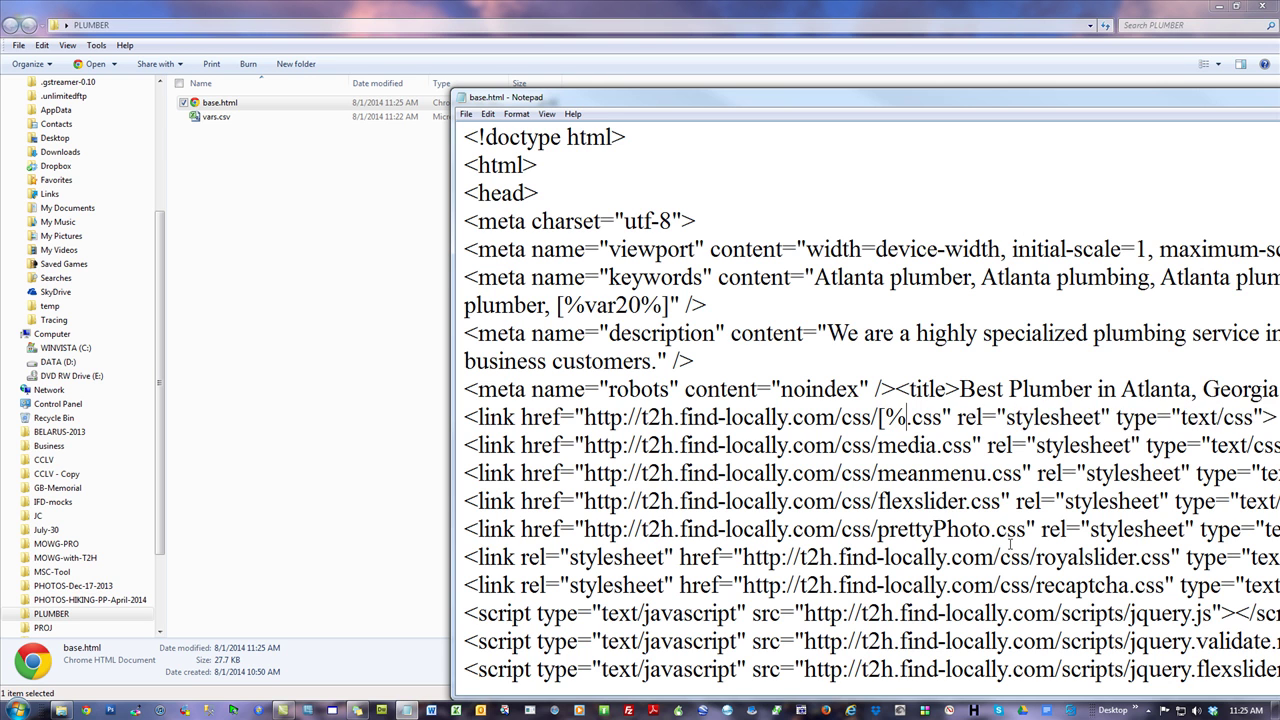
text(2%])
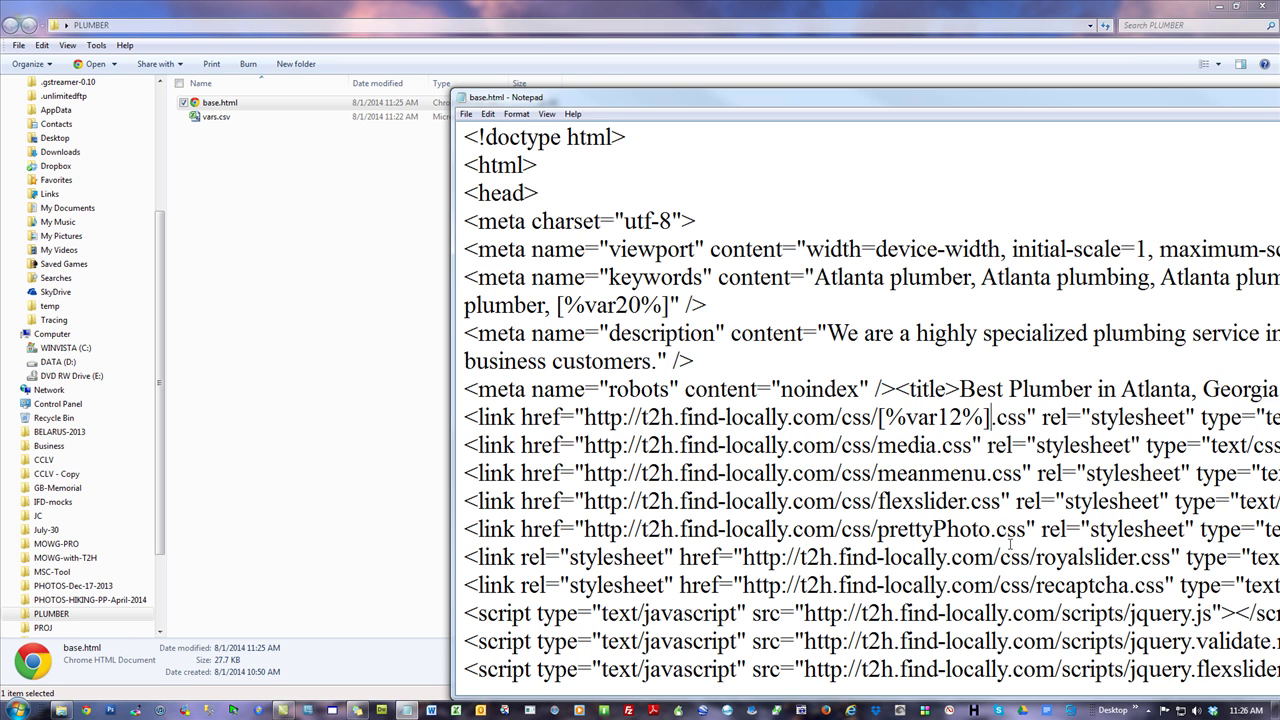
Examine the [%var12%] placeholder and the .css extension in the first stylesheet link, highlighting each part.
key(Right)
key(Right)
key(Right)
key(Right)
key(shift+Left)
key(shift+Left)
key(shift+Left)
key(shift+Left)
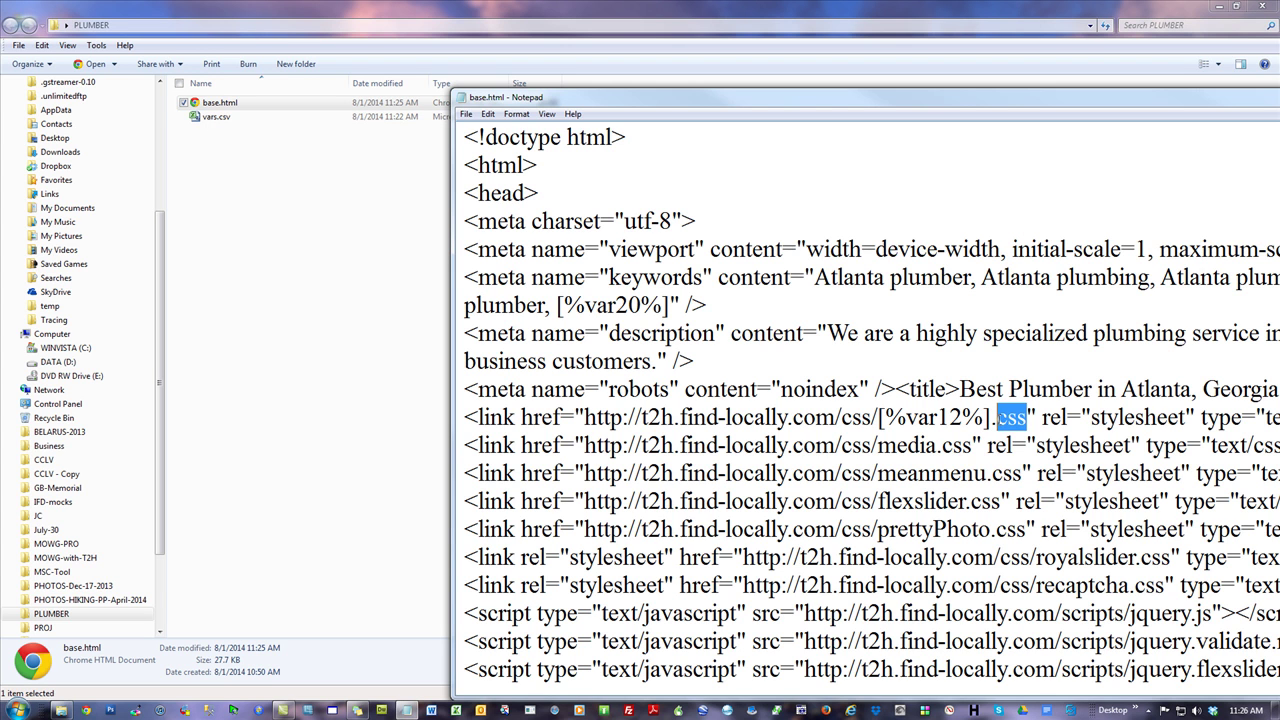
key(Left)
key(Left)
key(Left)
key(Left)
key(Left)
key(Left)
key(Left)
key(Left)
key(Left)
key(shift+Right)
key(shift+Right)
key(shift+Right)
key(shift+Right)
key(shift+Right)
key(shift+Right)
key(shift+Right)
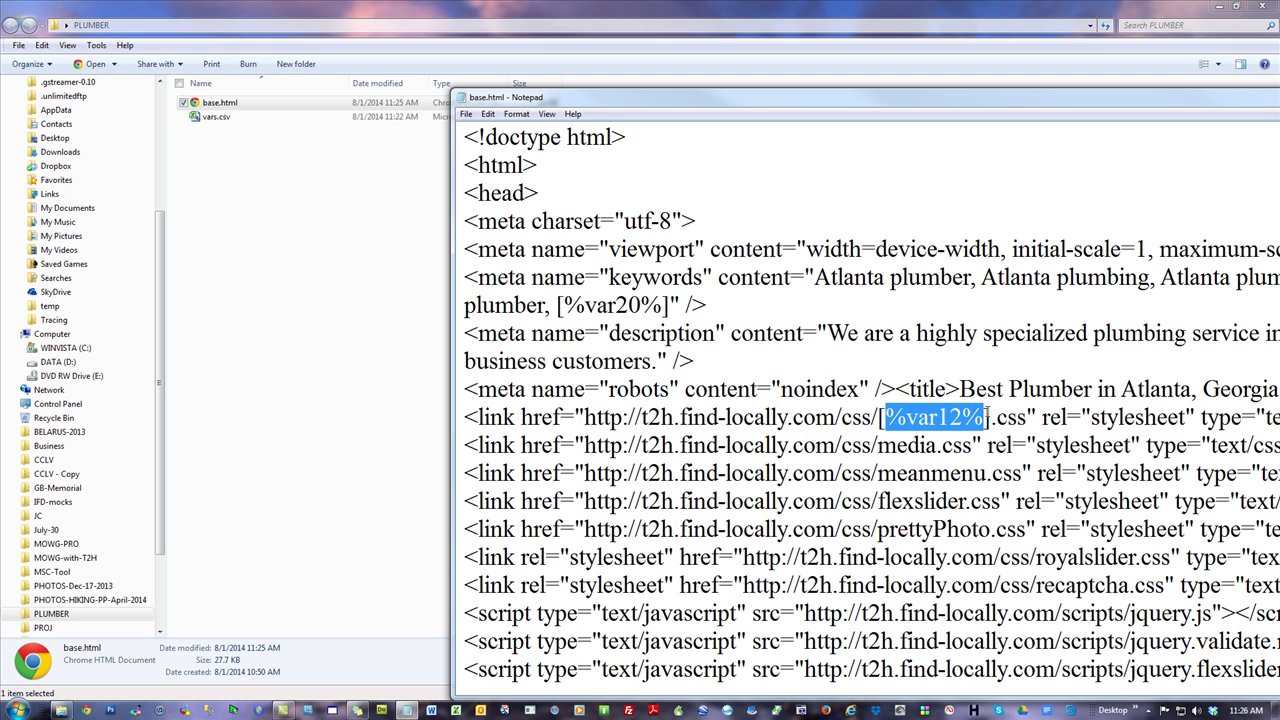
key(Right)
key(shift+Right)
key(shift+Right)
key(shift+Right)
key(shift+Right)
key(shift+Right)
click(1030, 416)
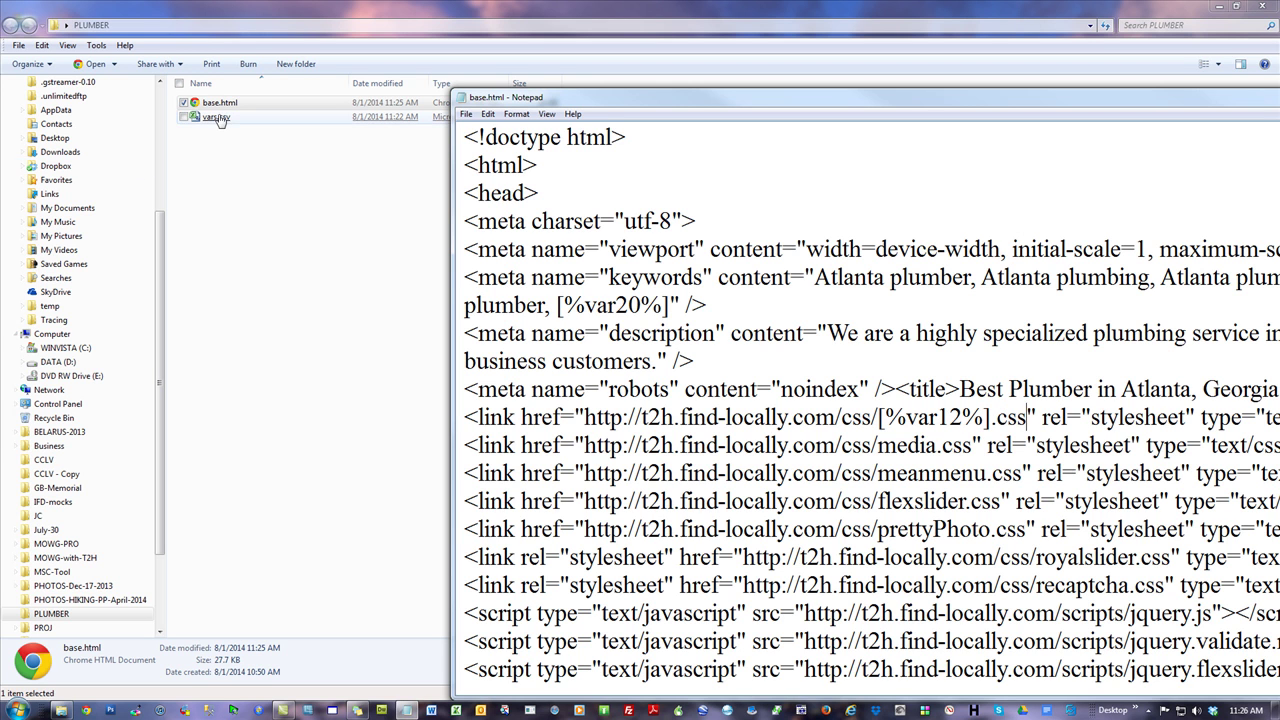
key(shift+Left)
key(shift+Left)
key(shift+Left)
key(shift+Left)
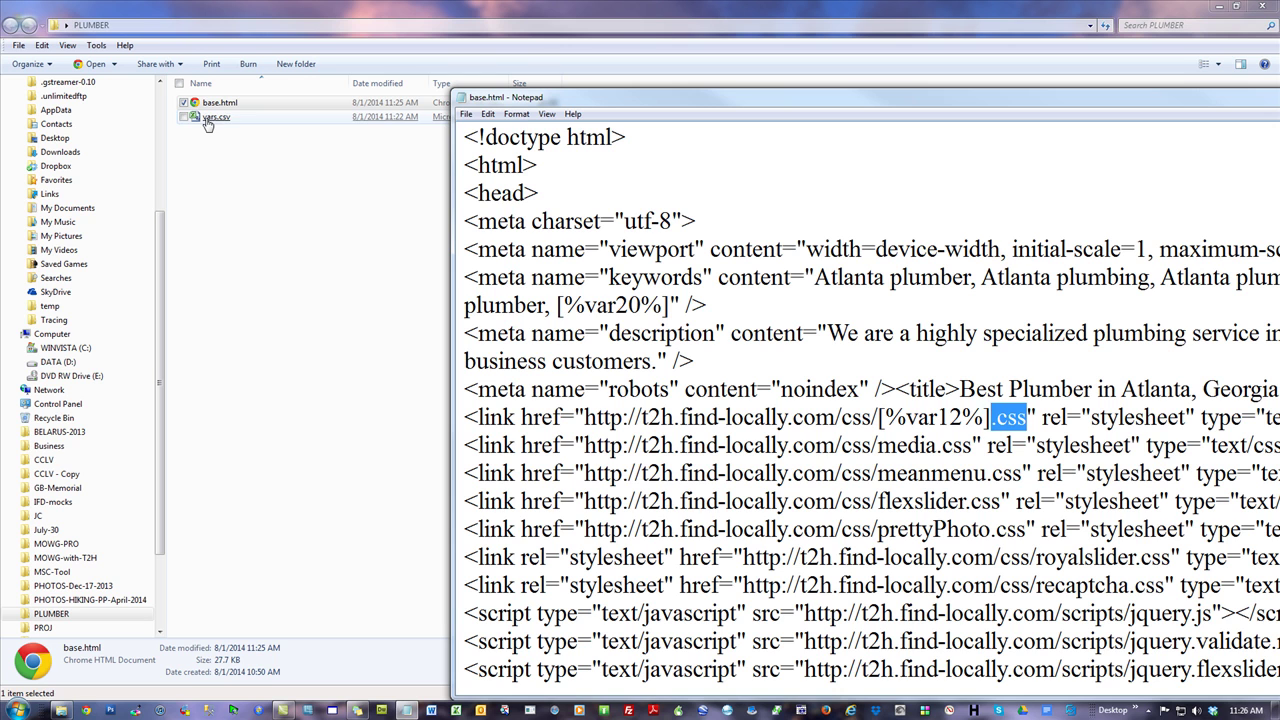
Replace [%var12%] before .css in the first stylesheet link with style, and close base.html with its changes saved.
drag(878, 418, 990, 418)
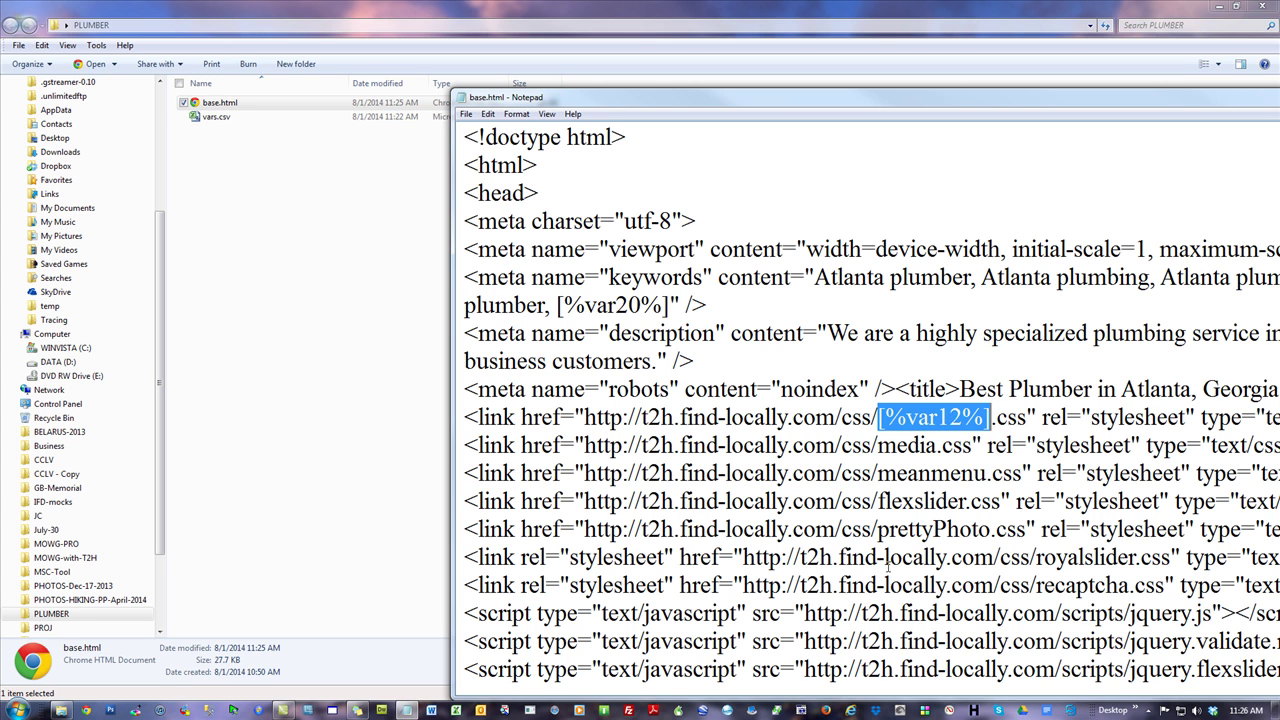
key(BackSpace)
text(style)
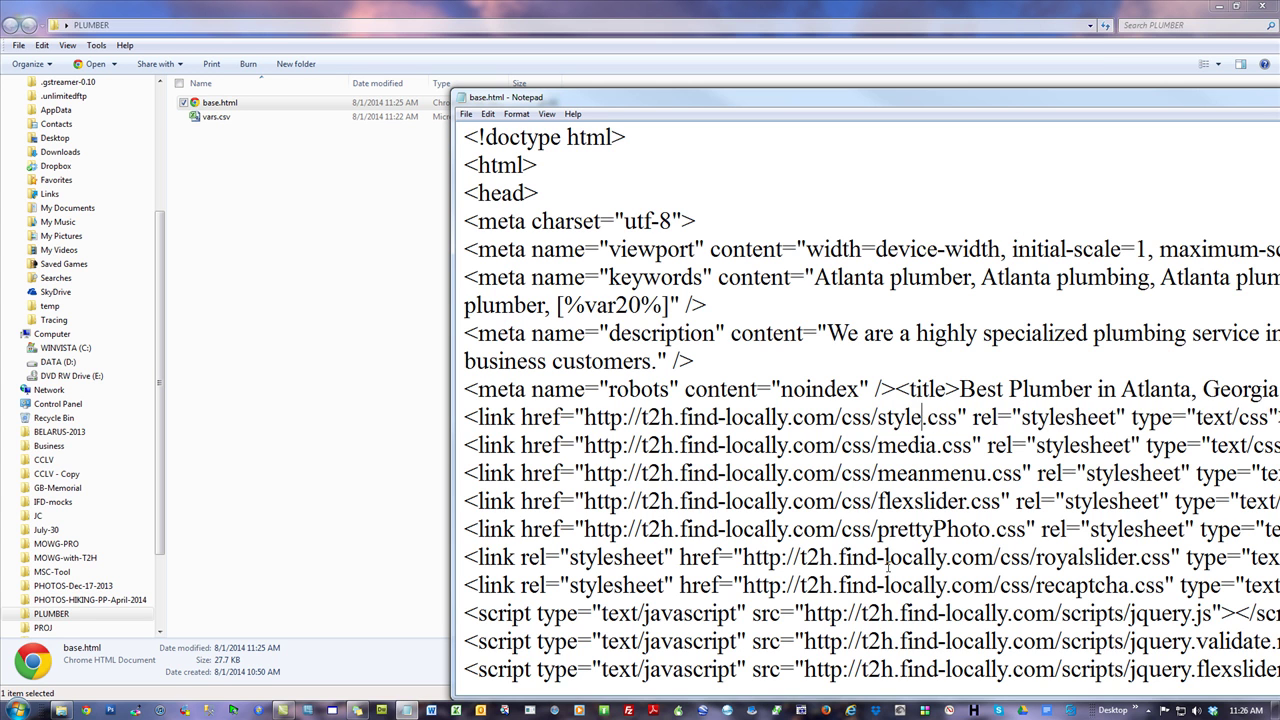
click(785, 165)
key(alt+F4)
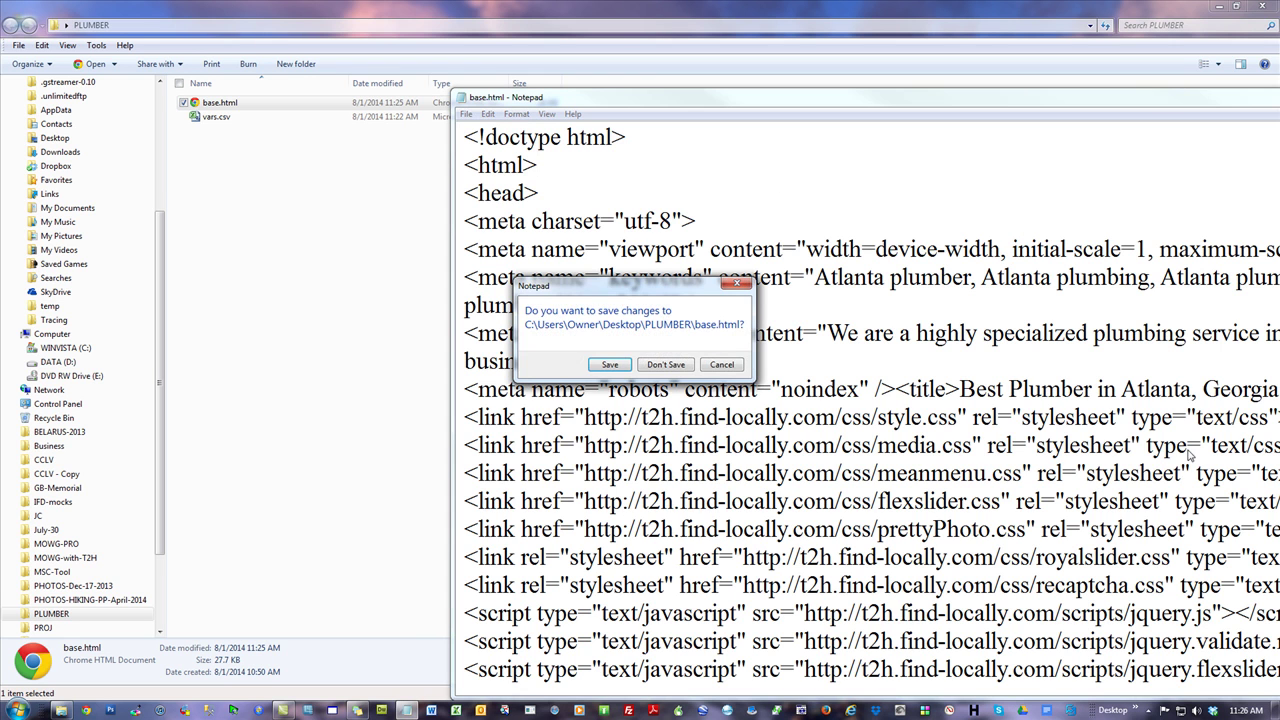
click(610, 364)
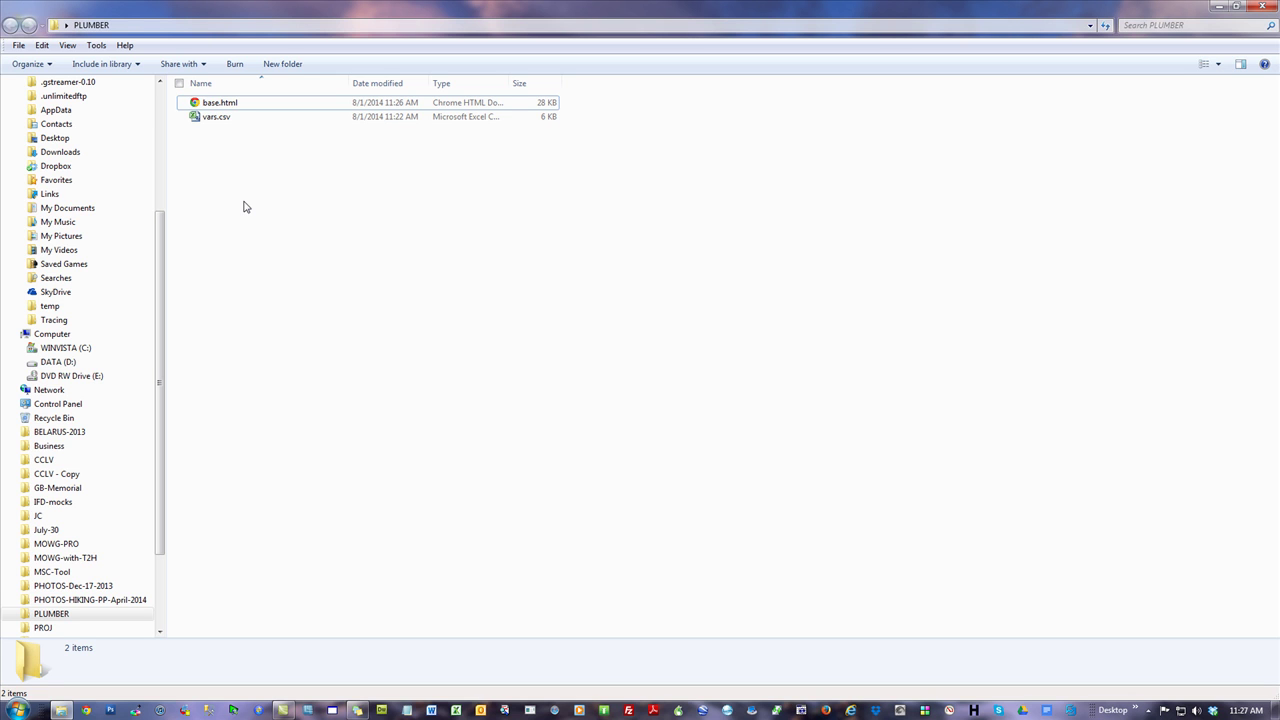
Switch to MOWG Professional and check the Desktop's PLUMBER folder for a profile to load, leaving without choosing one.
click(530, 709)
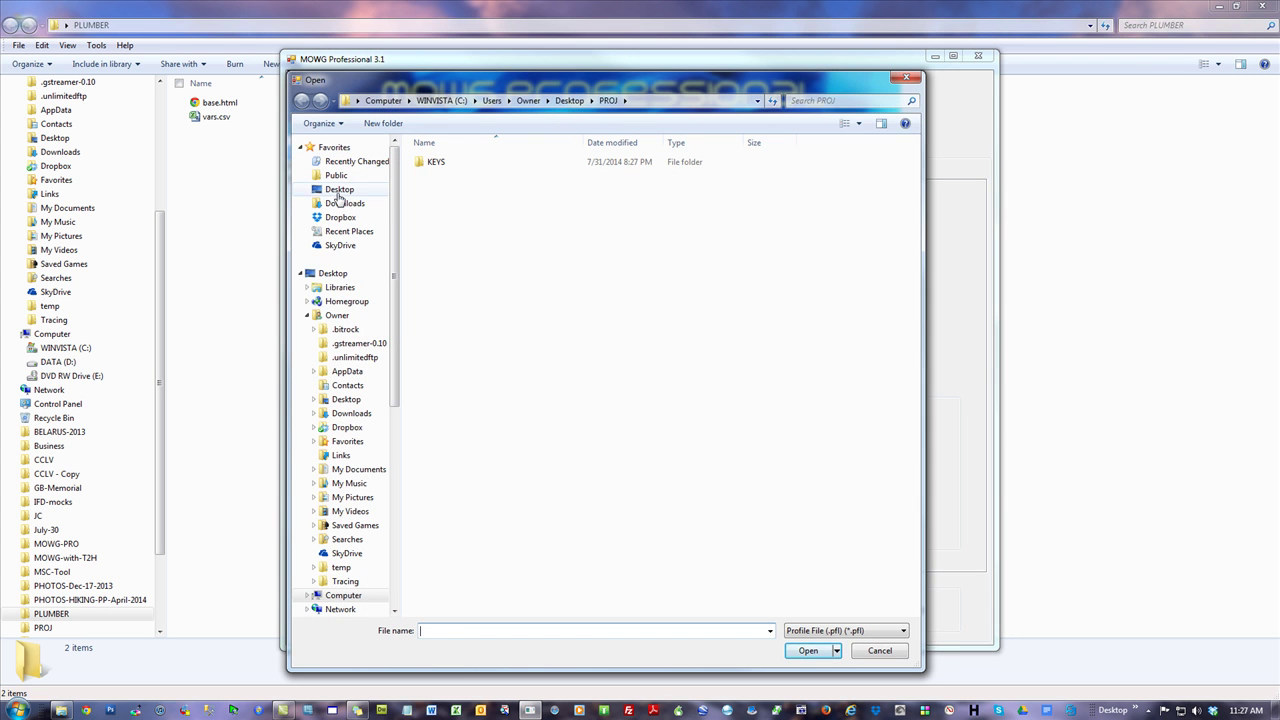
click(338, 194)
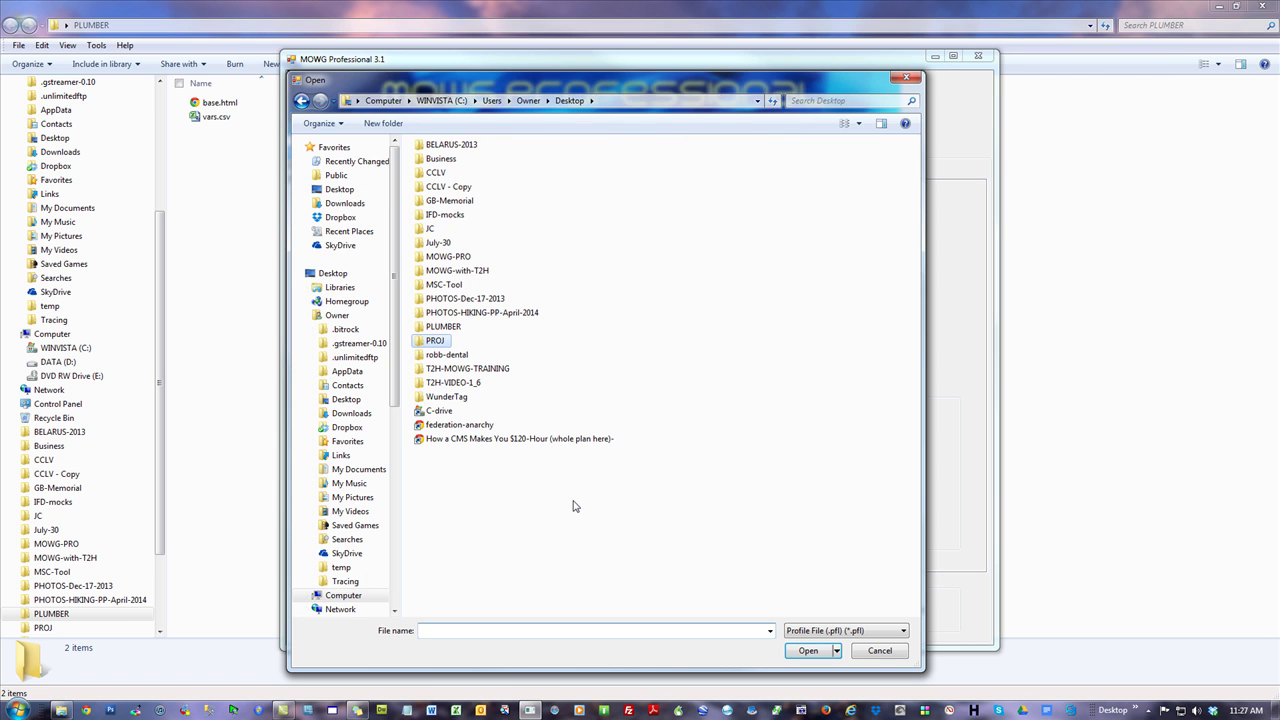
double_click(443, 326)
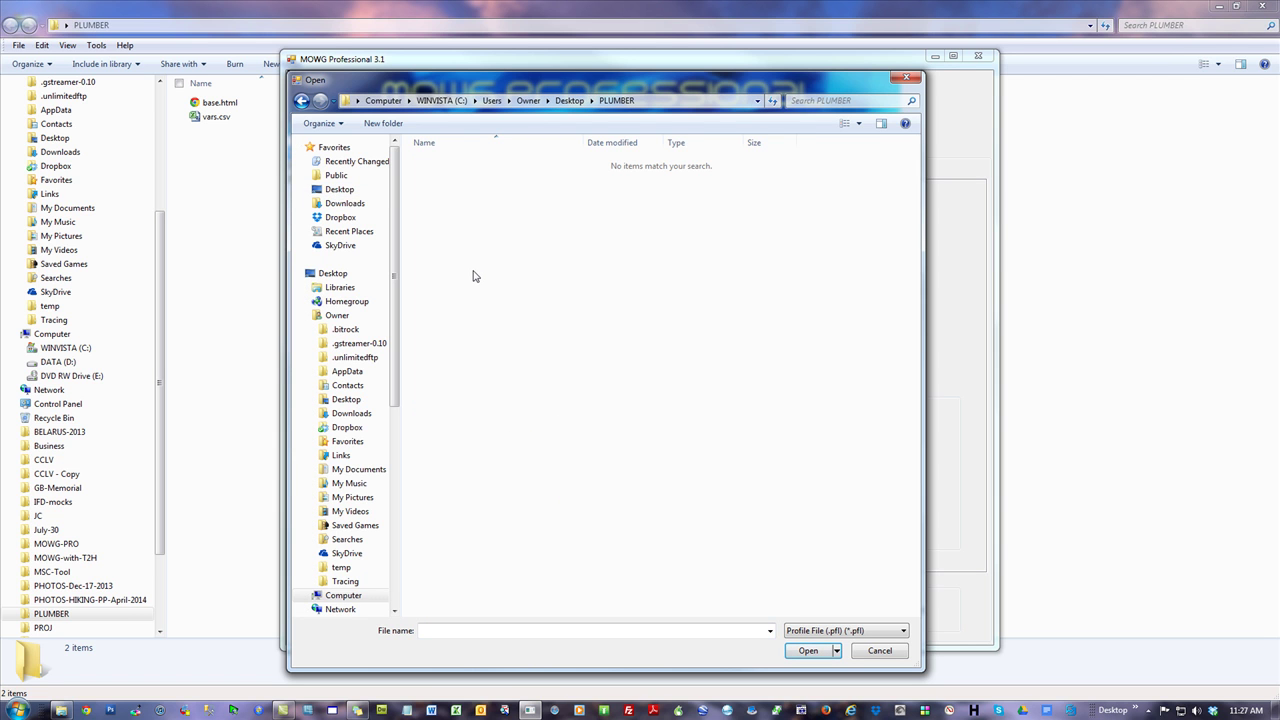
click(879, 651)
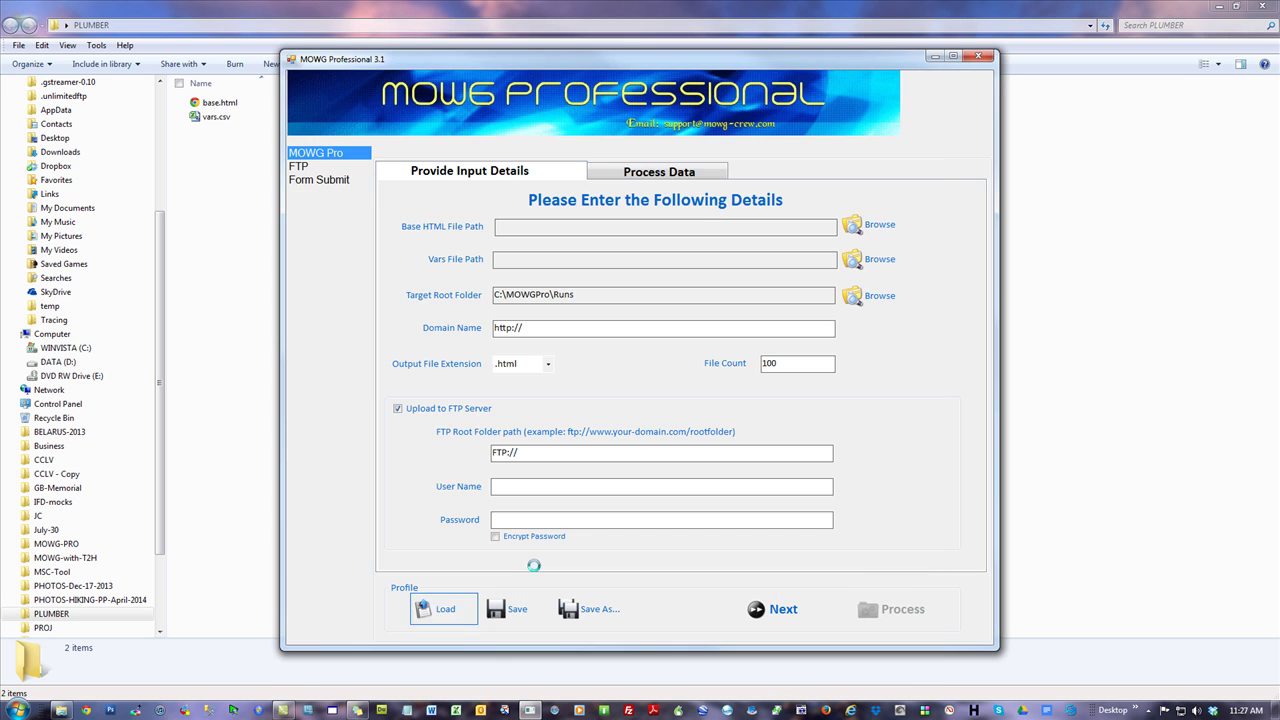
Set the base HTML file to base.html and the vars file to vars.csv, both from the Desktop's PLUMBER folder.
click(566, 228)
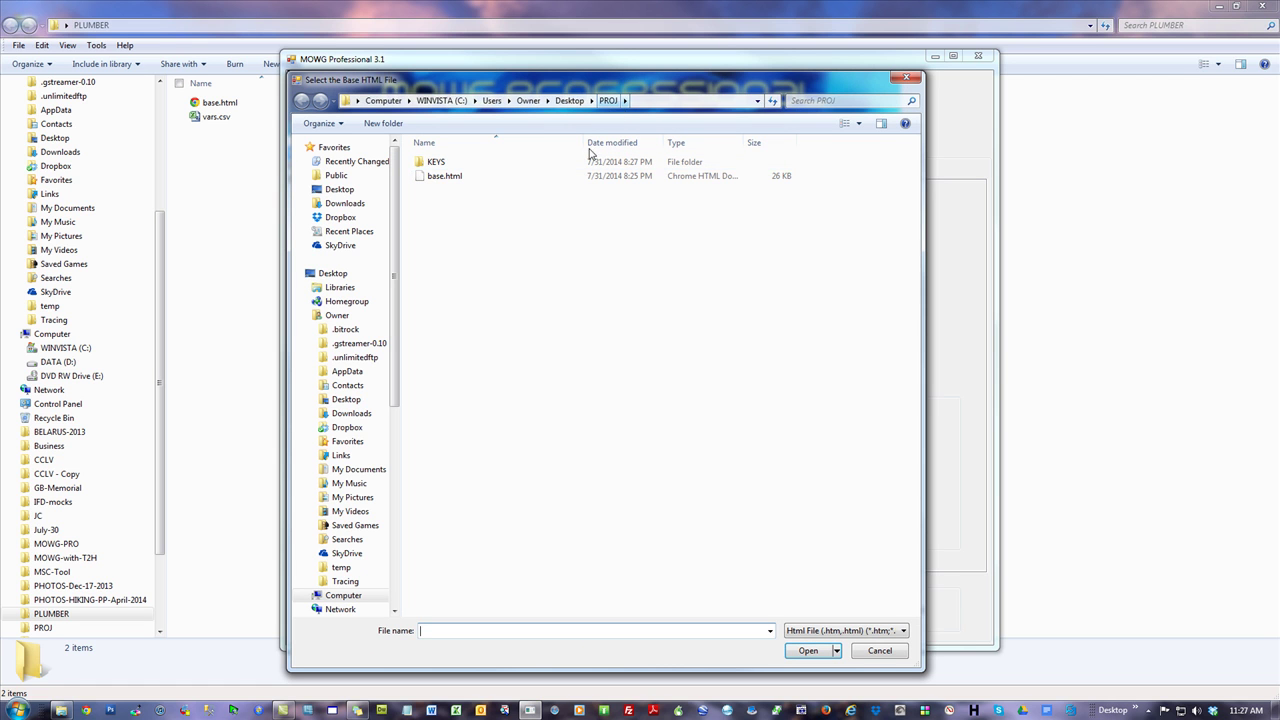
click(567, 100)
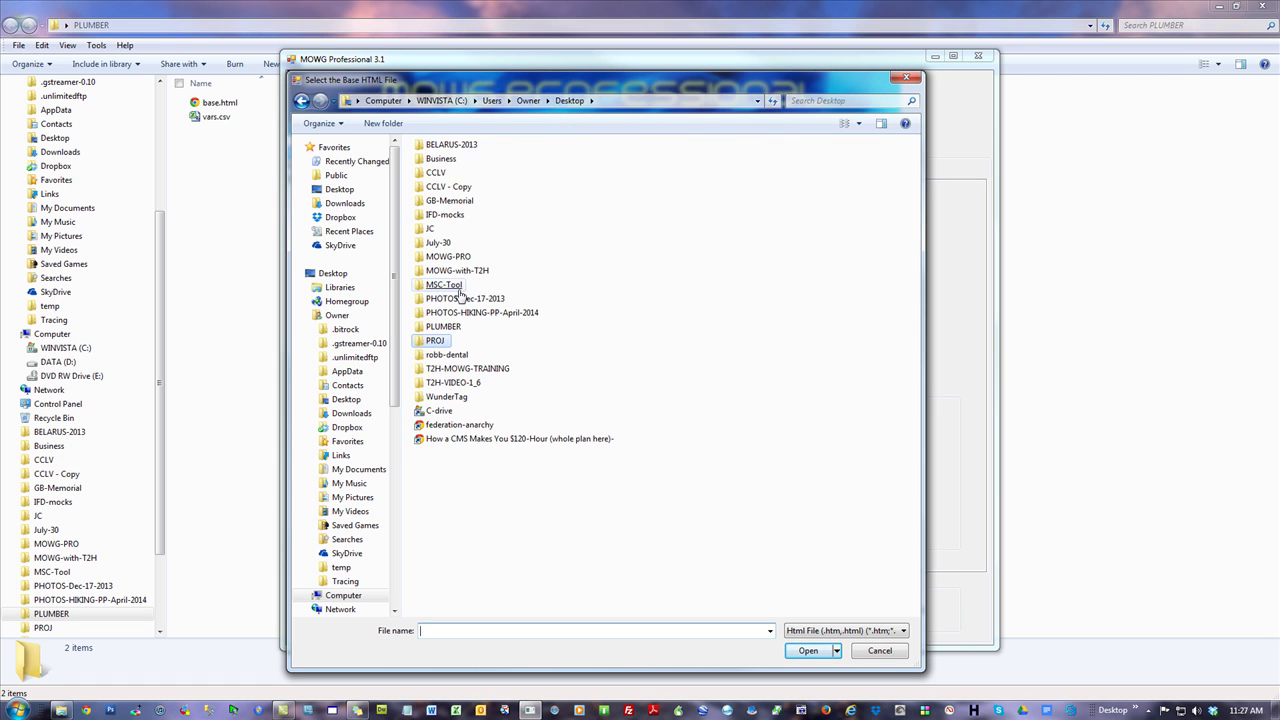
double_click(445, 328)
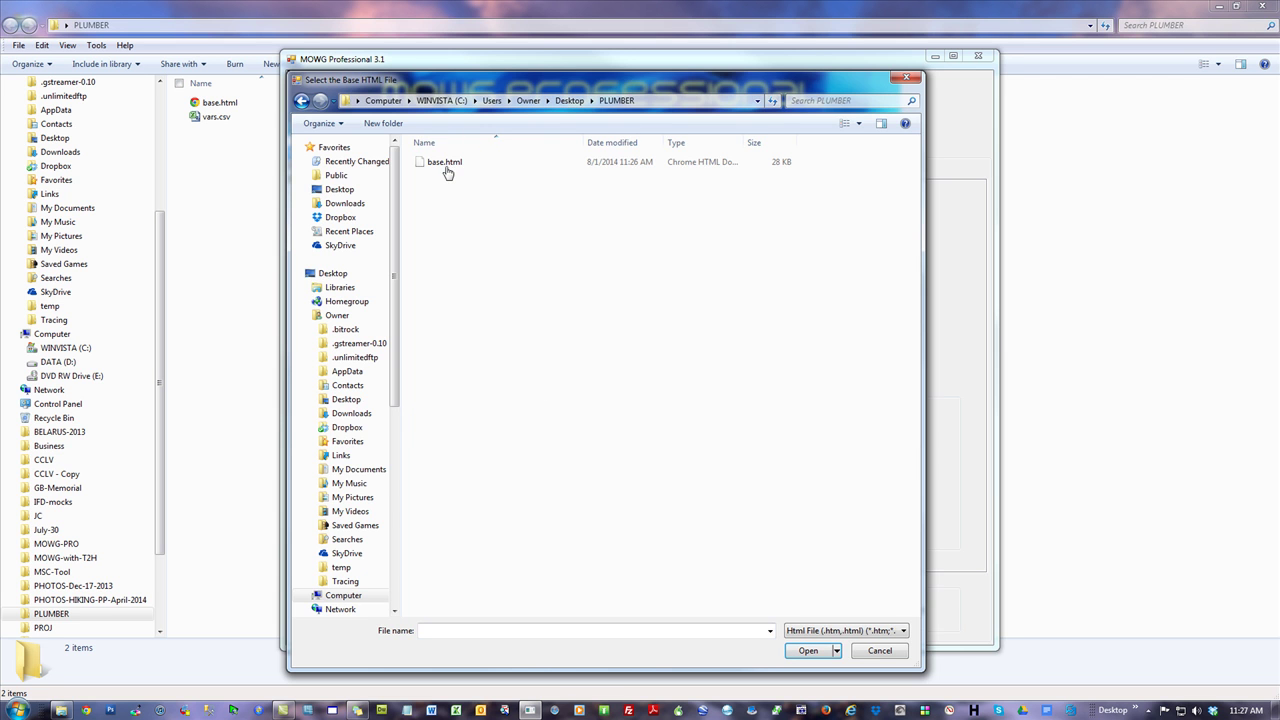
double_click(447, 162)
click(551, 262)
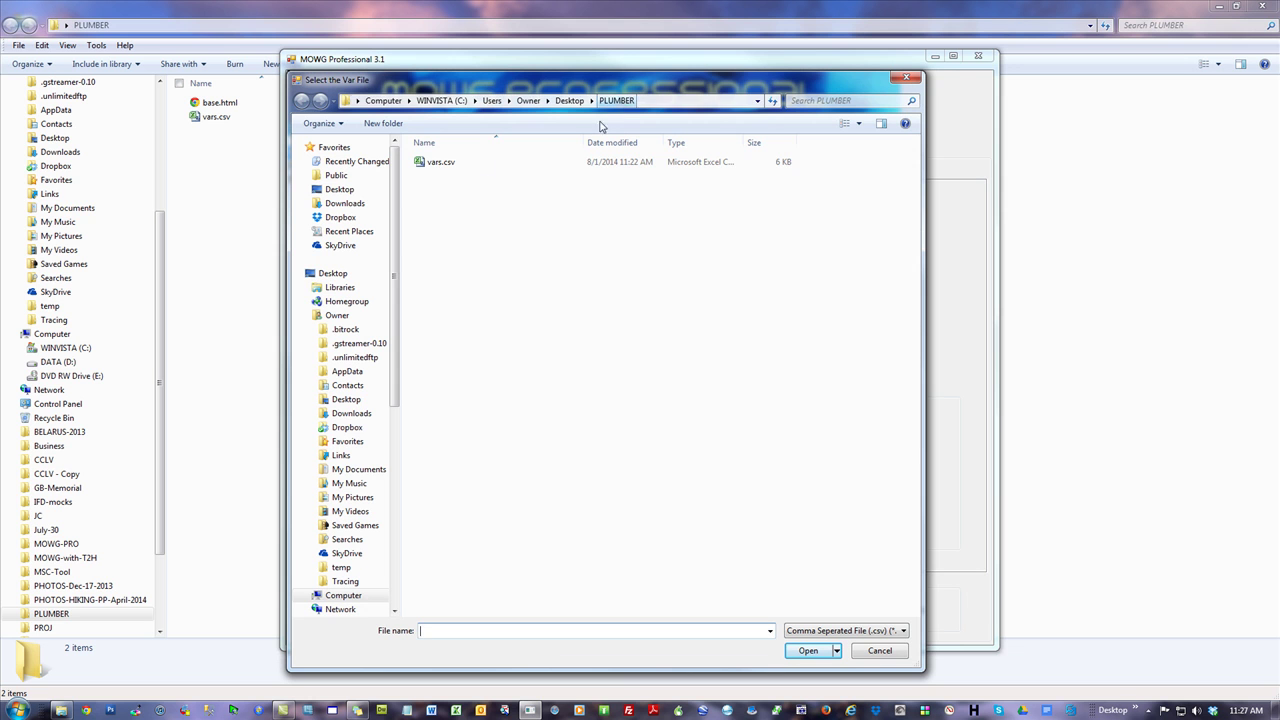
double_click(441, 163)
click(548, 328)
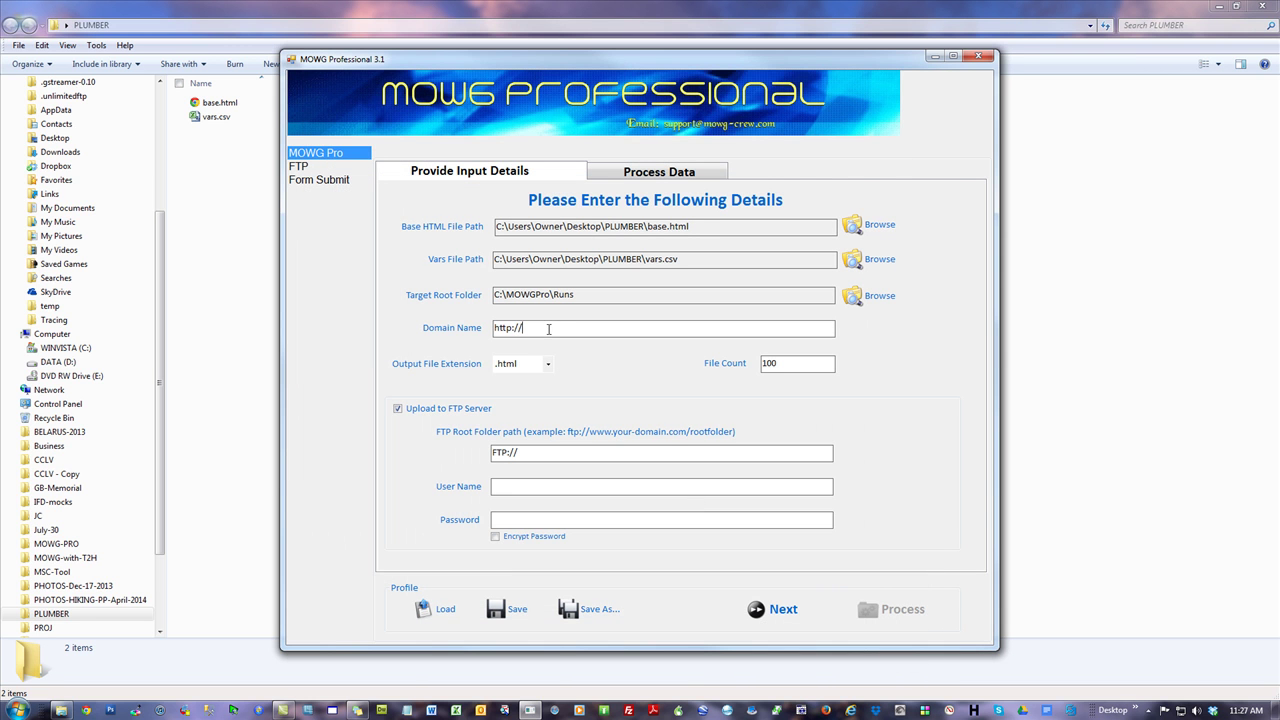
text(dummy.com/project)
click(397, 408)
click(770, 609)
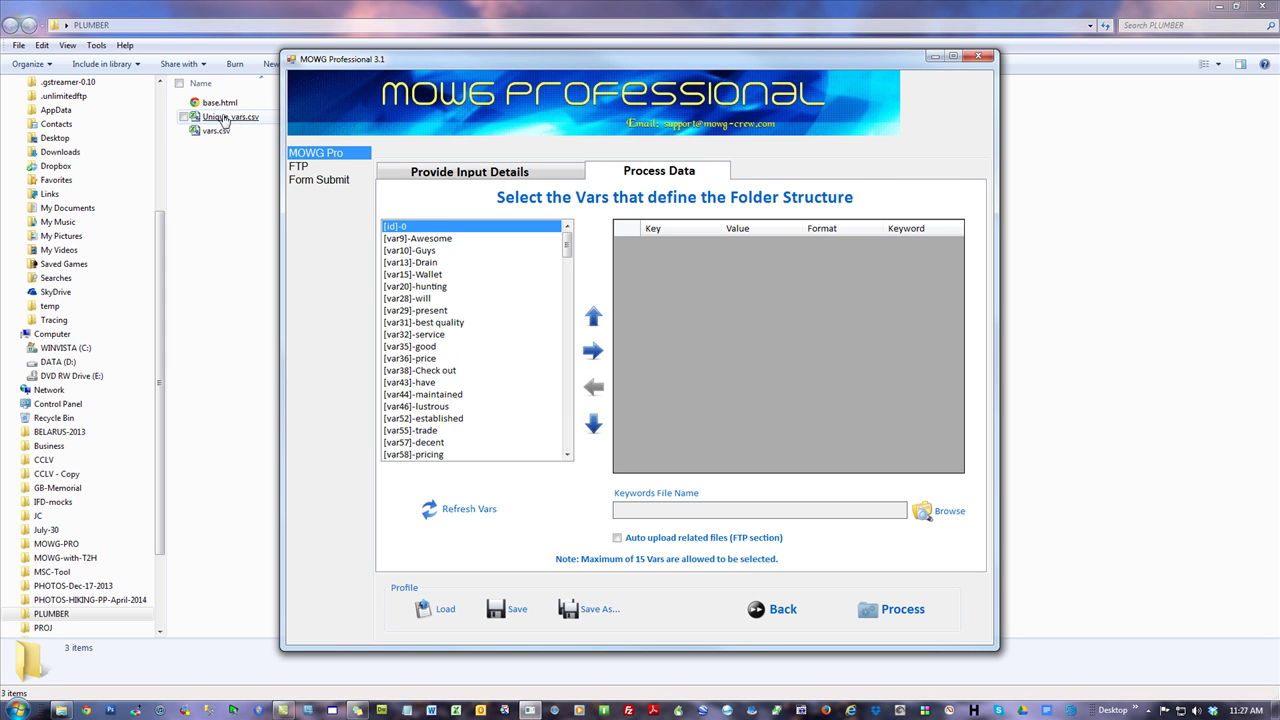
Close MOWG Professional, and open Unique_vars.csv and vars.csv from the PLUMBER folder in Excel to compare them.
click(979, 56)
click(686, 402)
double_click(231, 117)
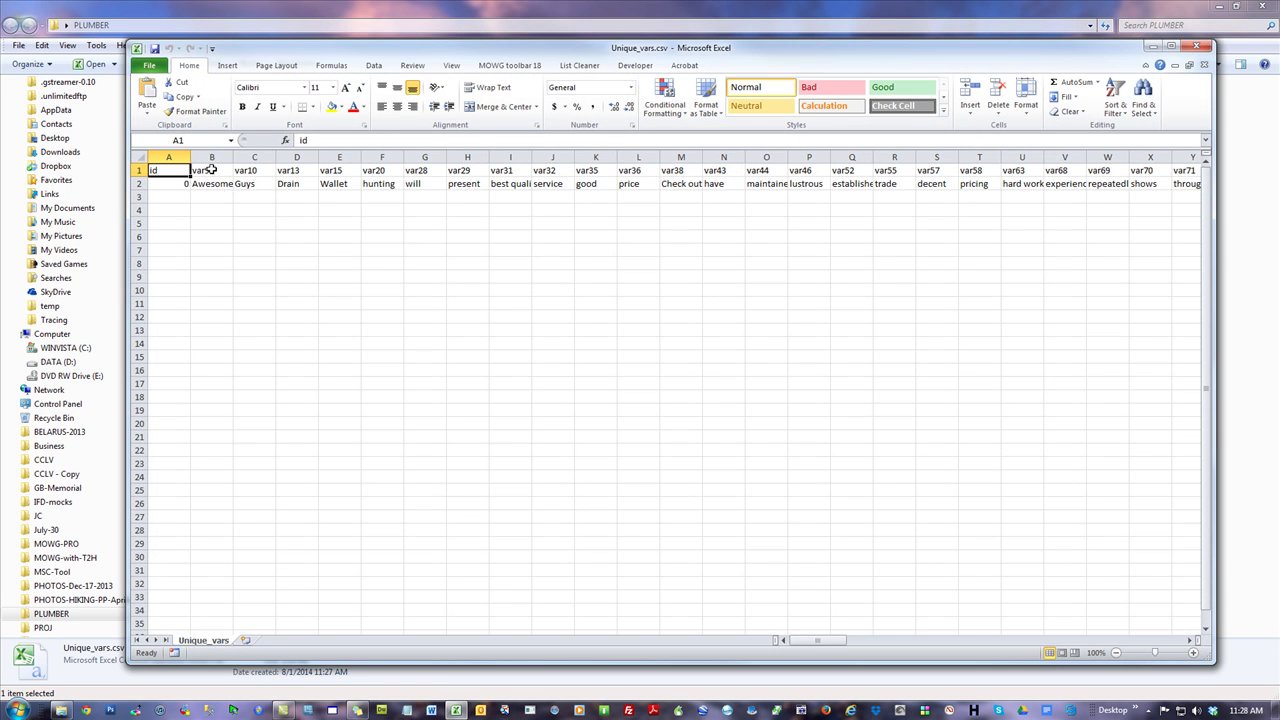
drag(474, 48, 823, 217)
click(213, 131)
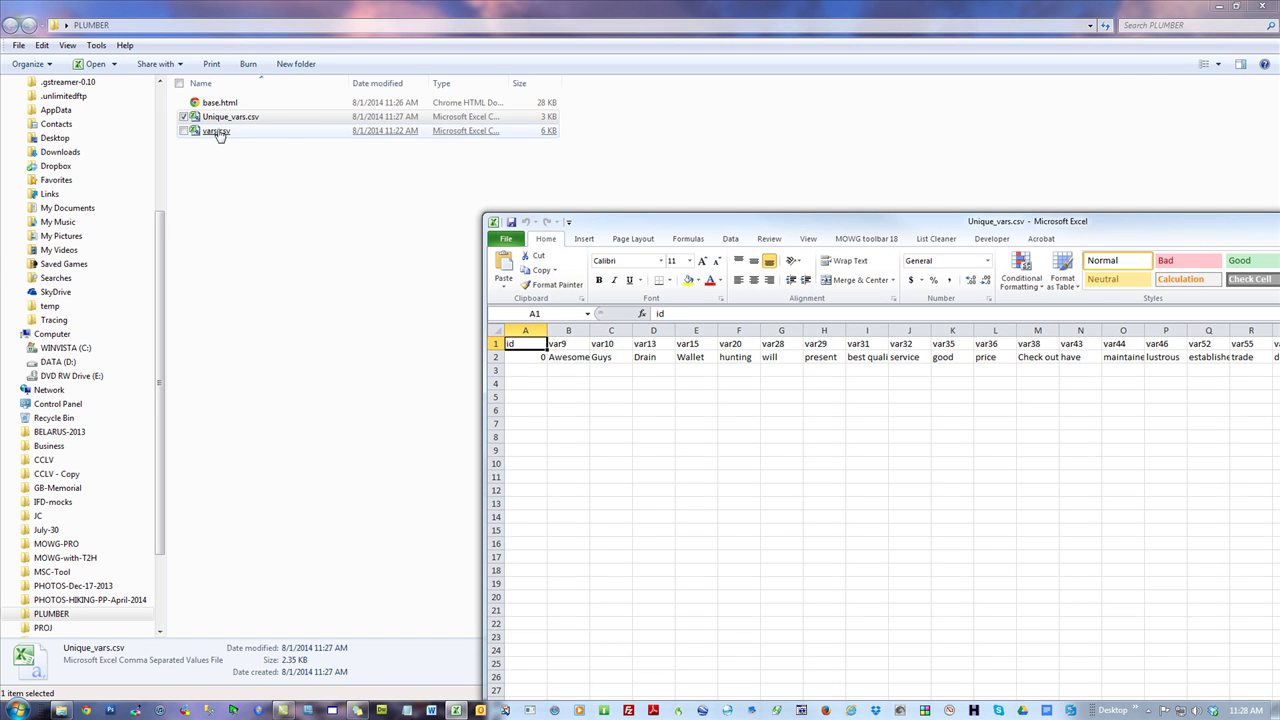
double_click(217, 131)
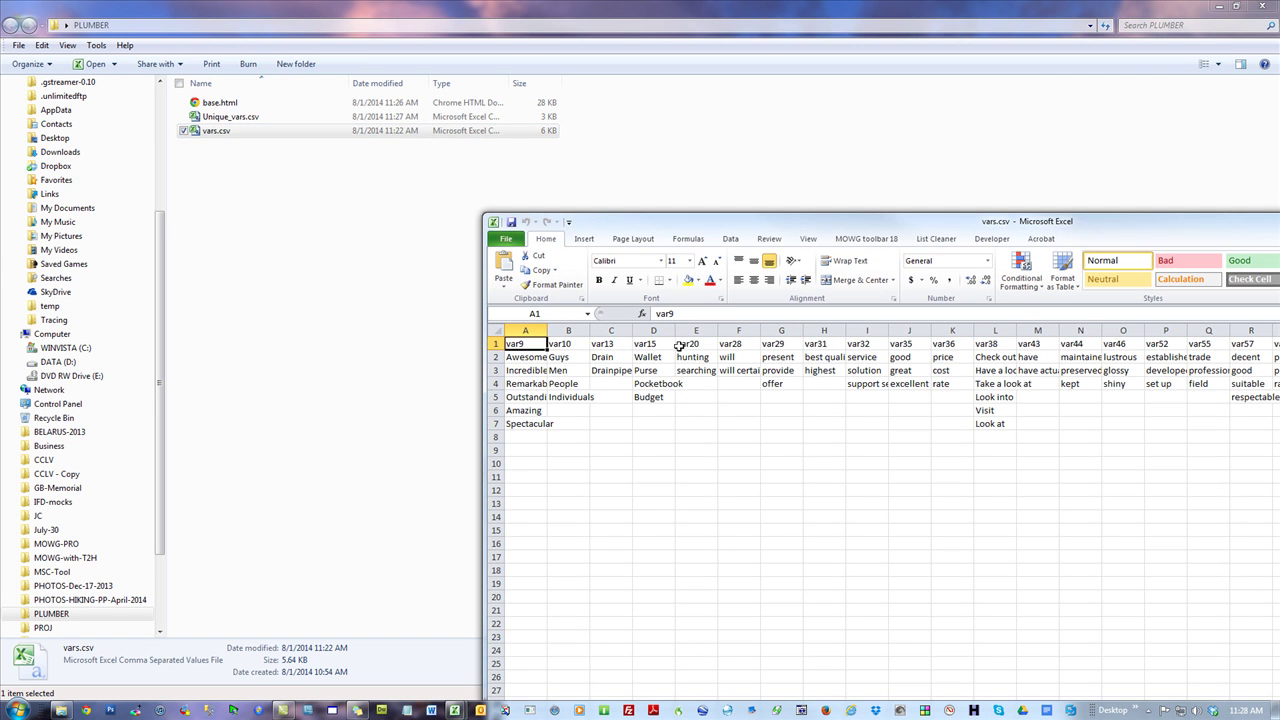
Return to Unique_vars.csv and examine its id column and the variable values in row 2.
key(ctrl+Tab)
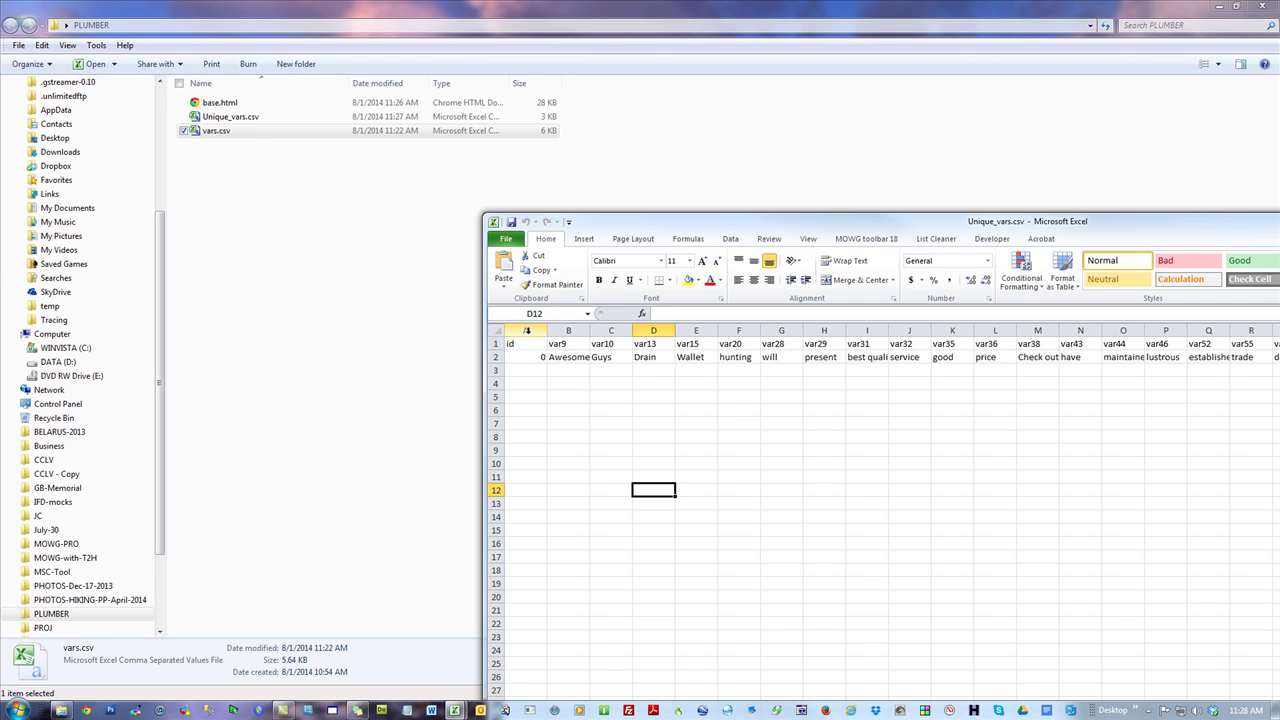
click(525, 331)
click(516, 356)
click(517, 370)
click(519, 397)
click(525, 384)
click(525, 398)
click(738, 476)
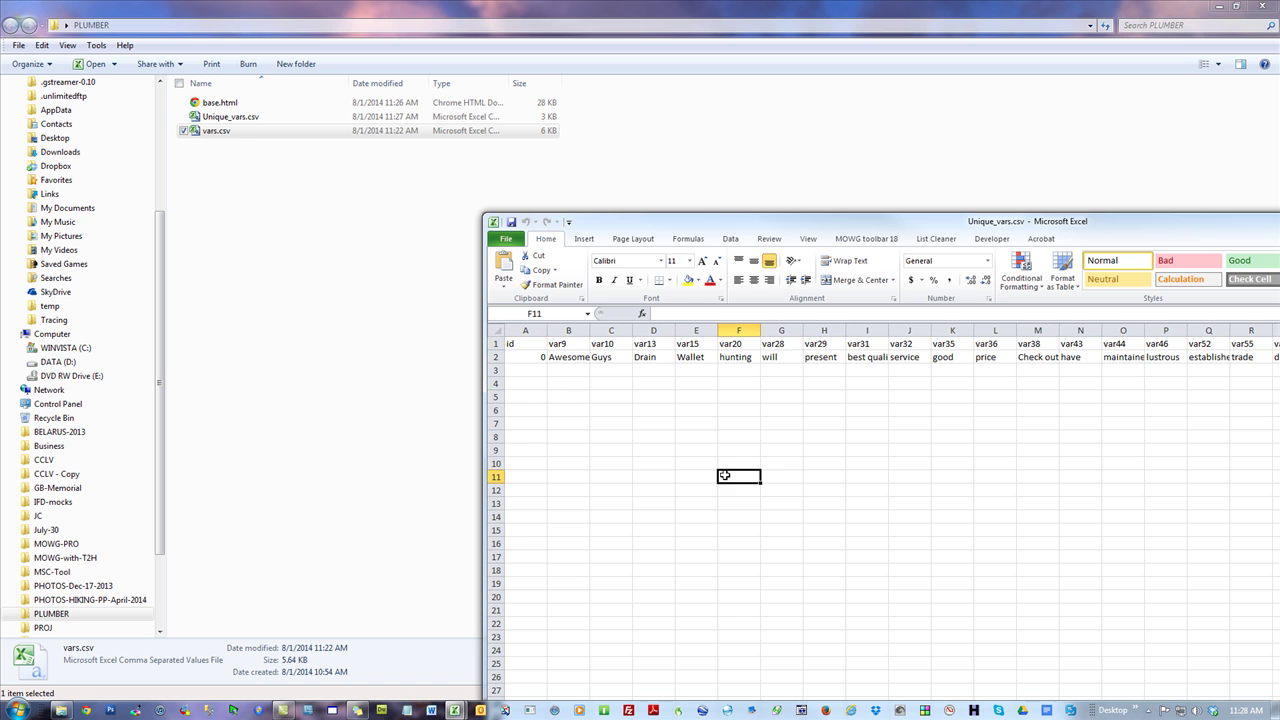
drag(976, 220, 715, 142)
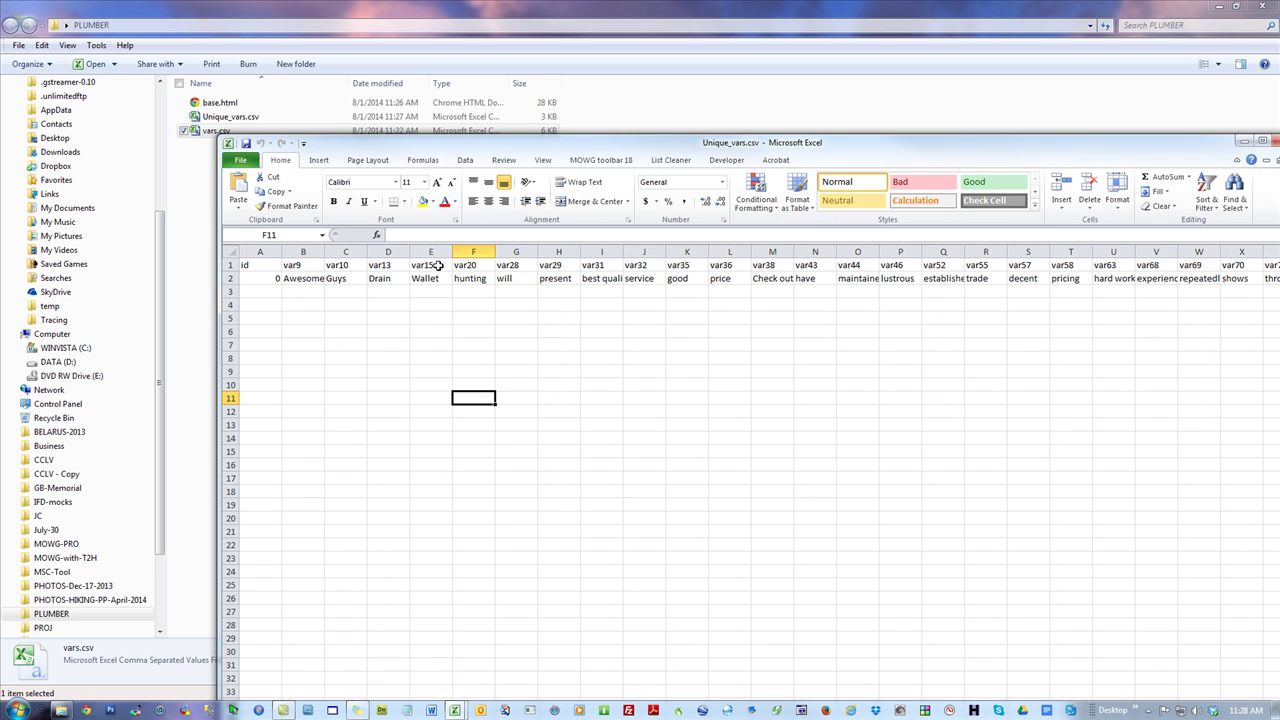
drag(507, 142, 582, 166)
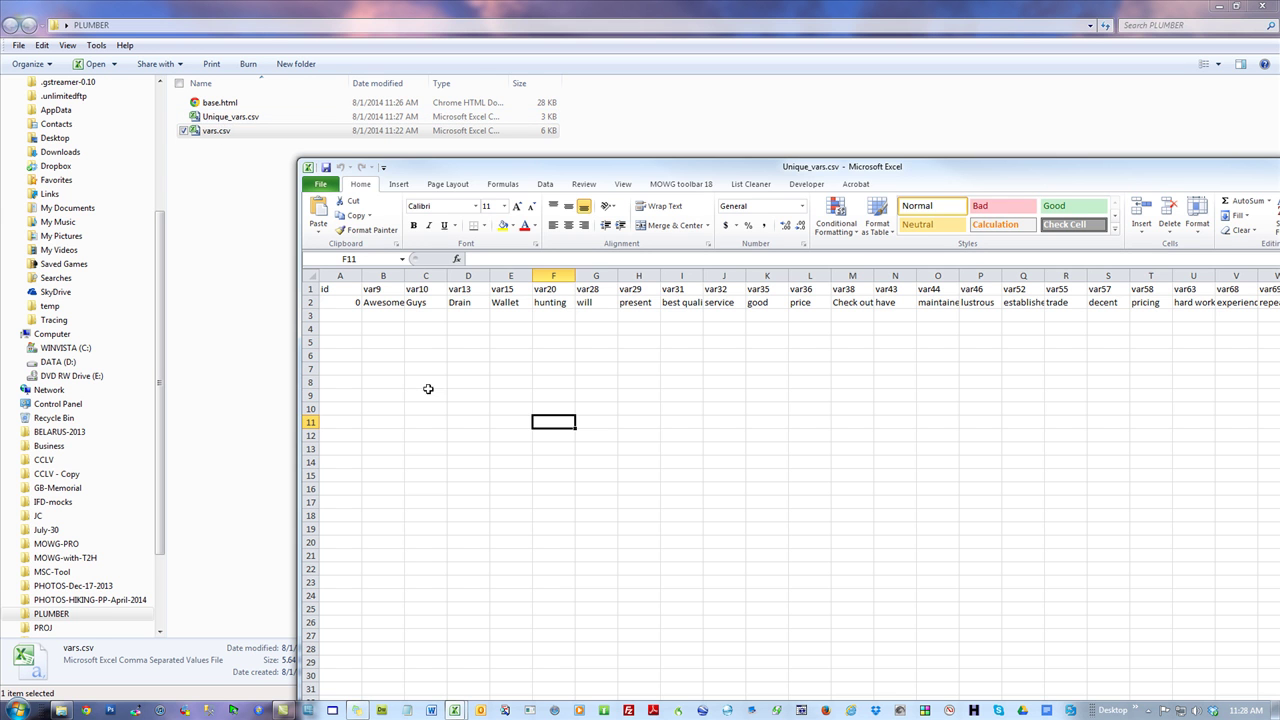
Save Unique_vars.csv keeping the CSV format, and close it without saving again, returning to the PLUMBER folder.
click(324, 168)
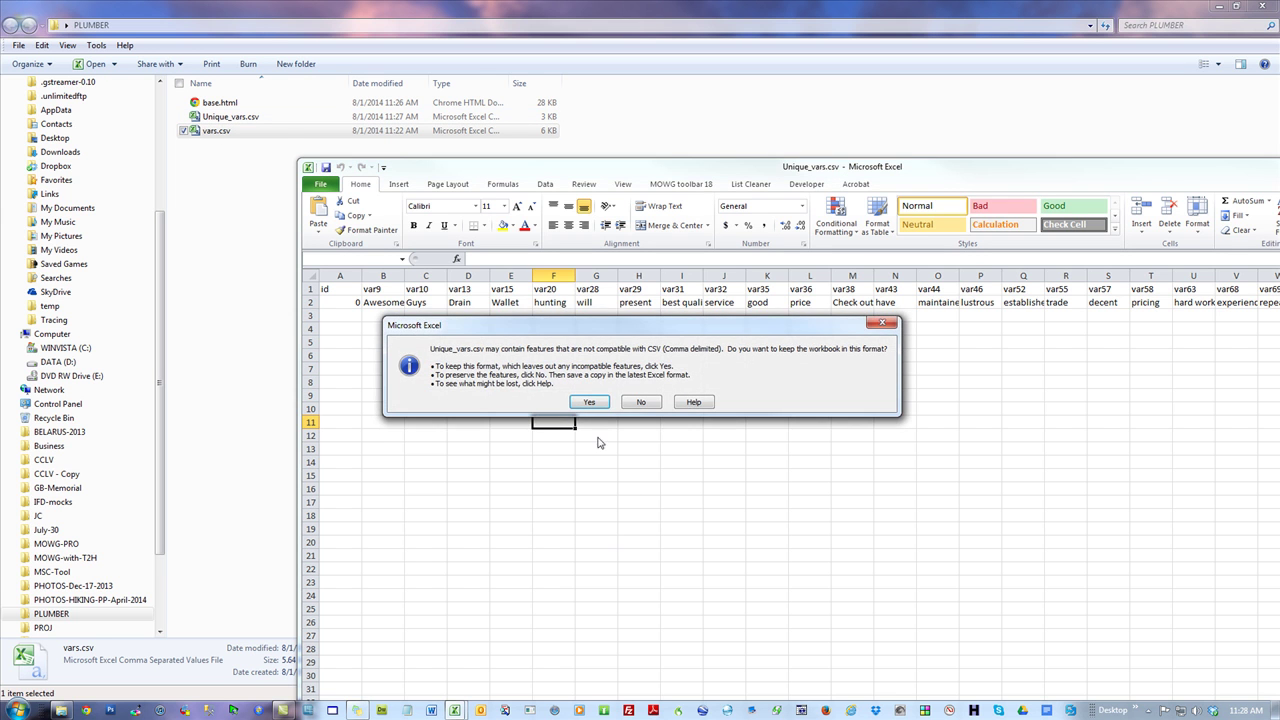
click(591, 401)
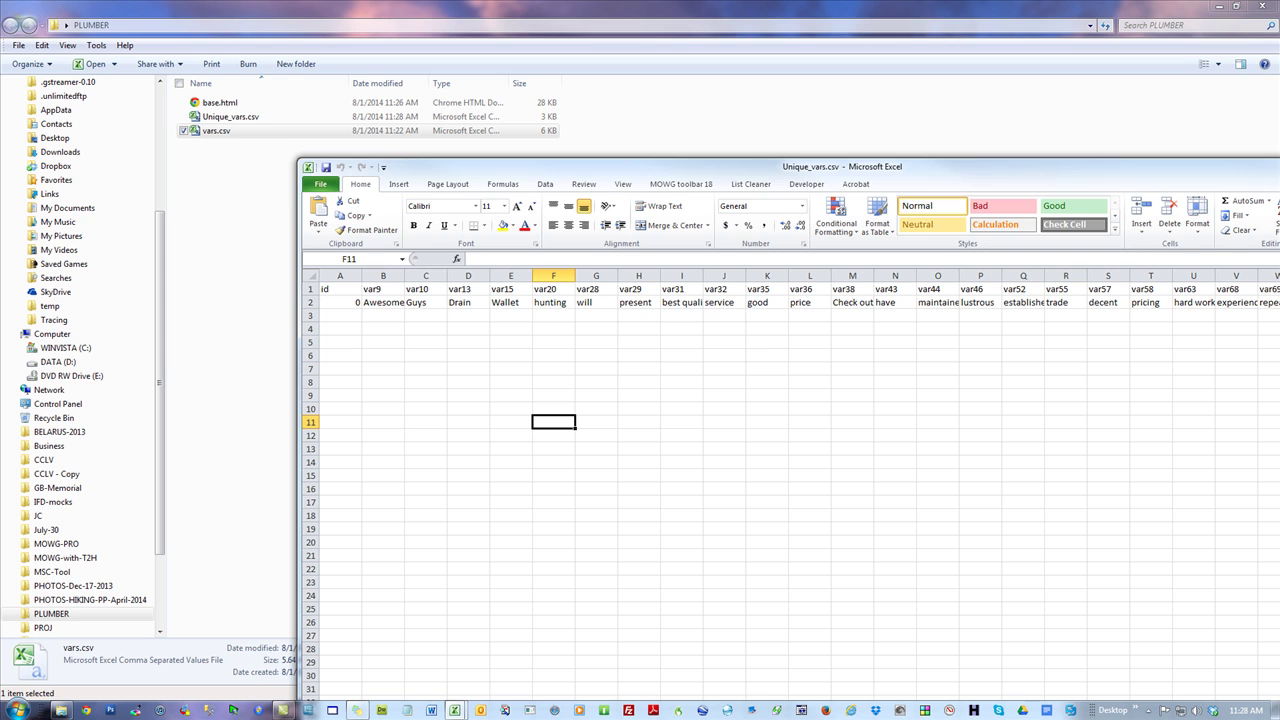
key(ctrl+w)
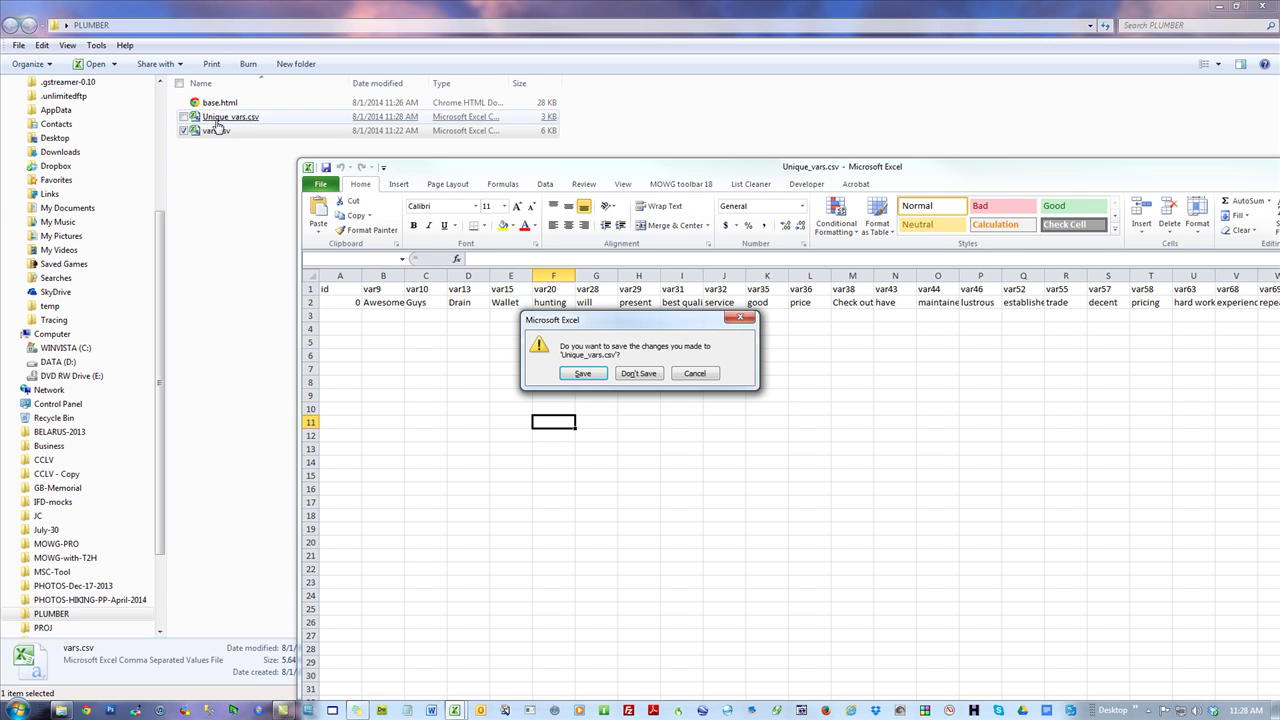
click(638, 373)
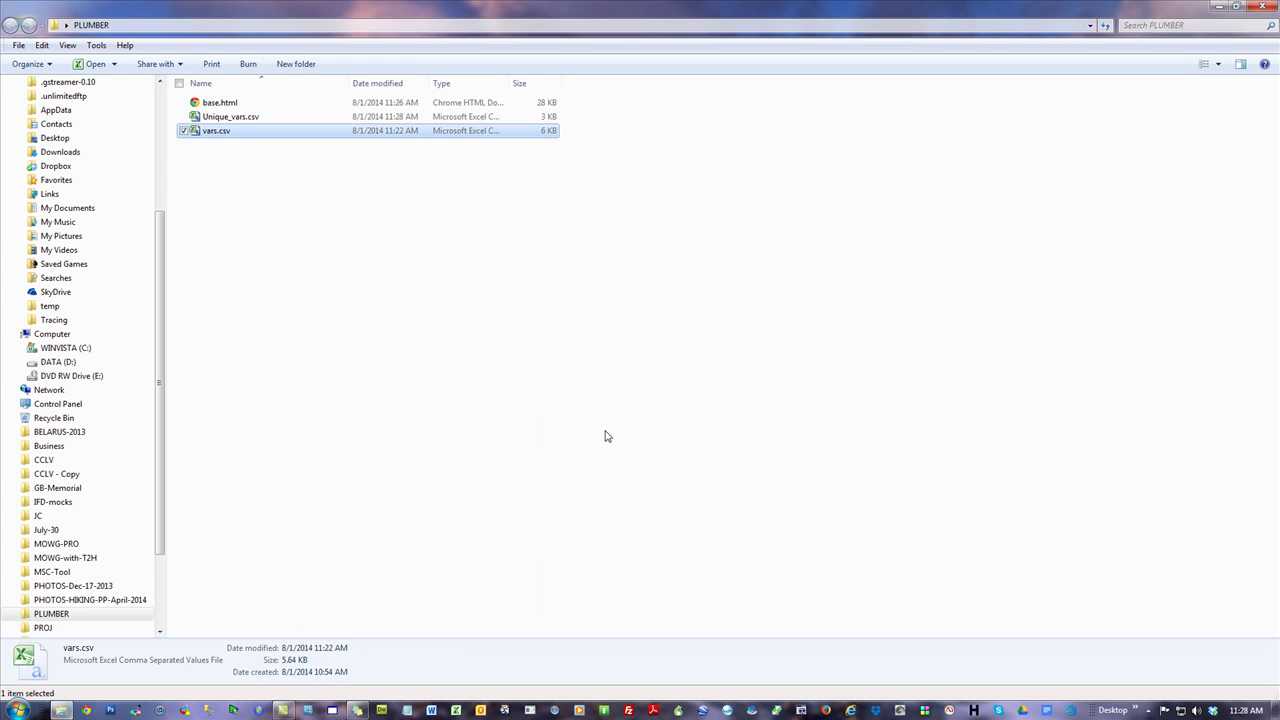
click(290, 220)
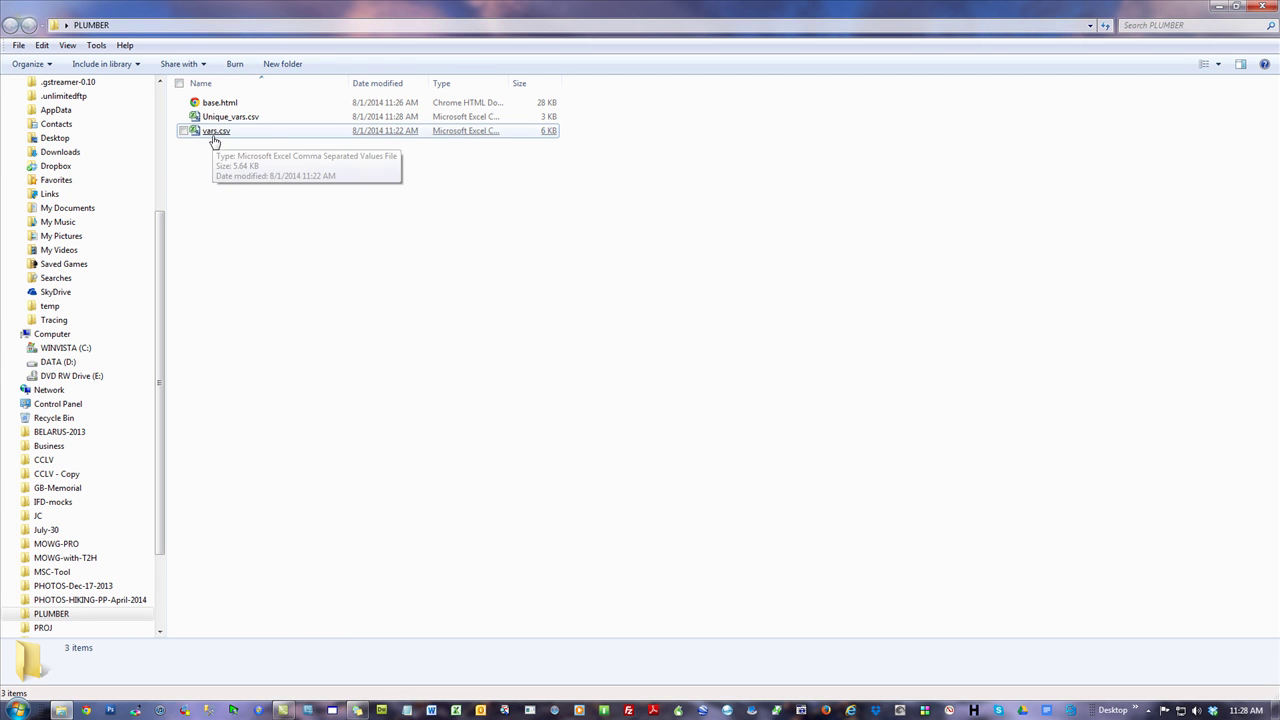